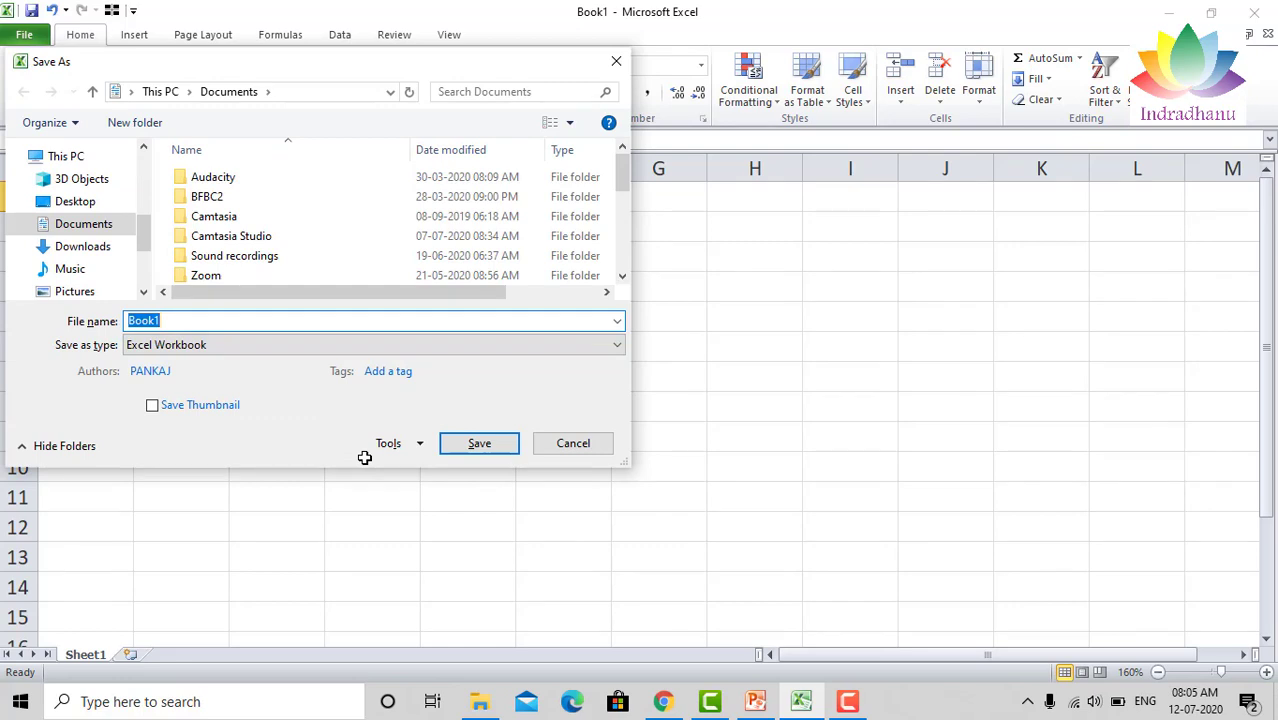
Save the workbook in Documents under the file name Trading Profit Loss Account.
type("Trading Profit Loss Accoo")
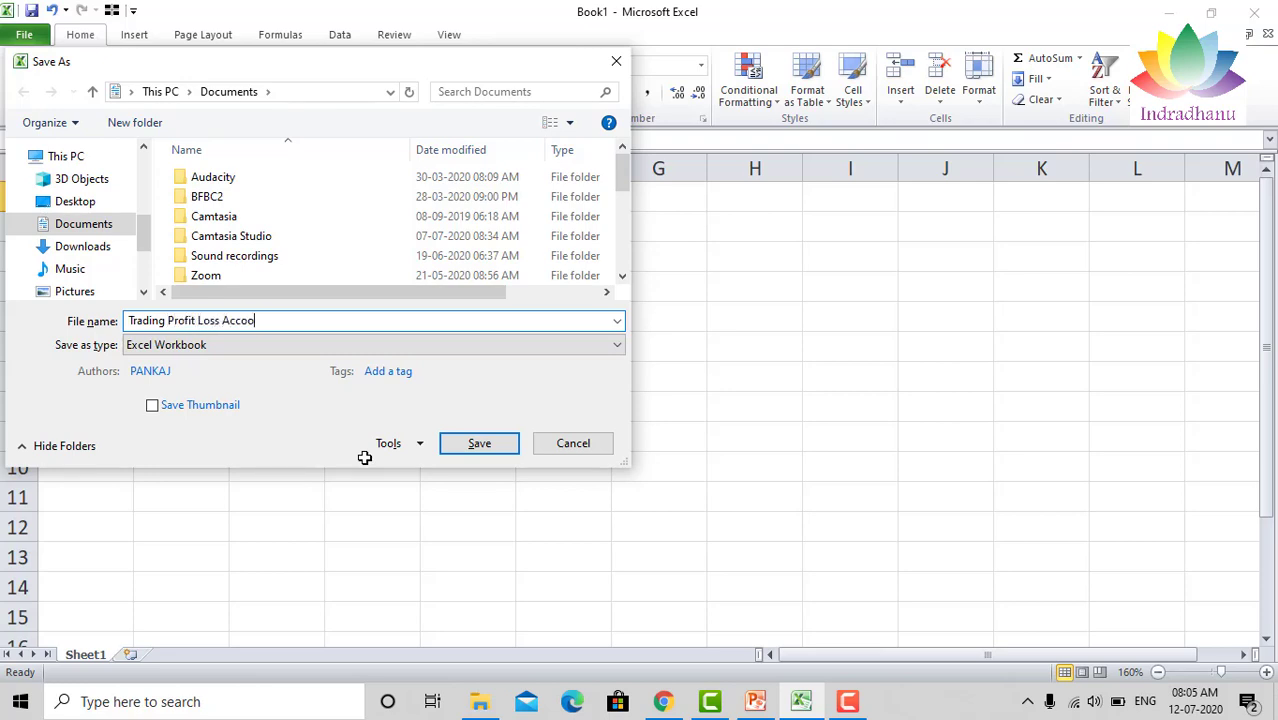
key("BackSpace")
type("unt")
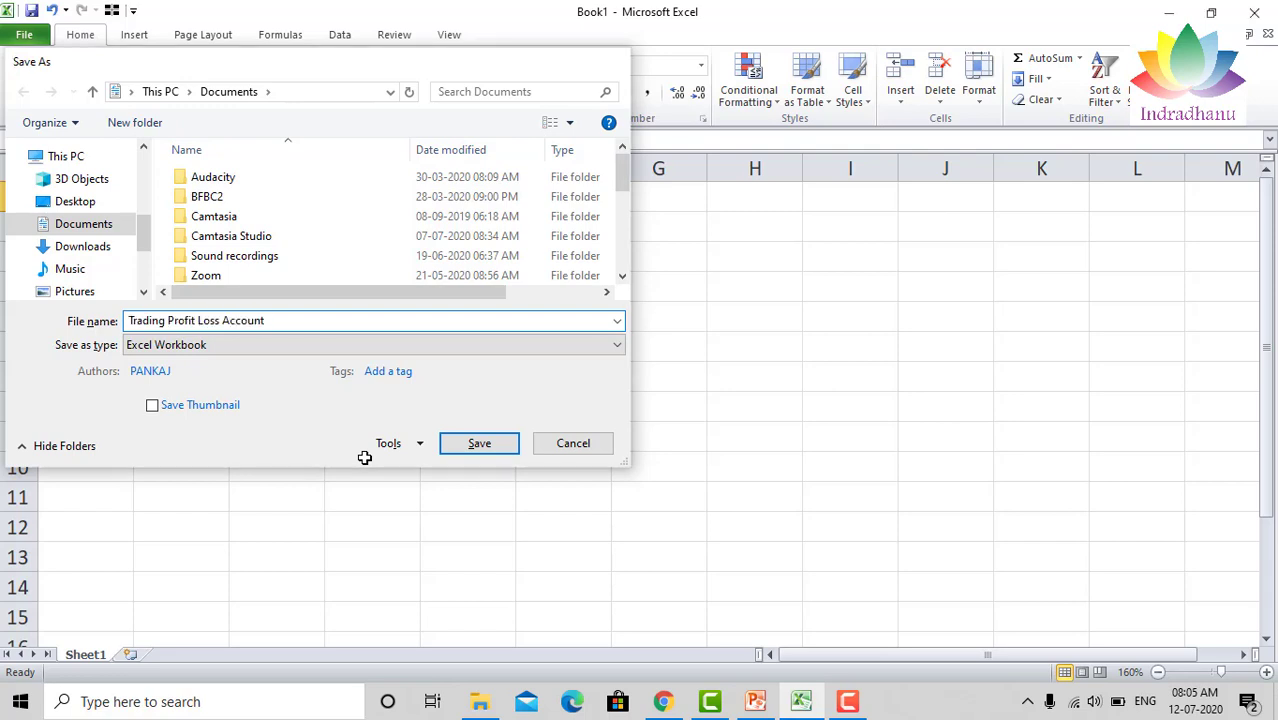
key("Return")
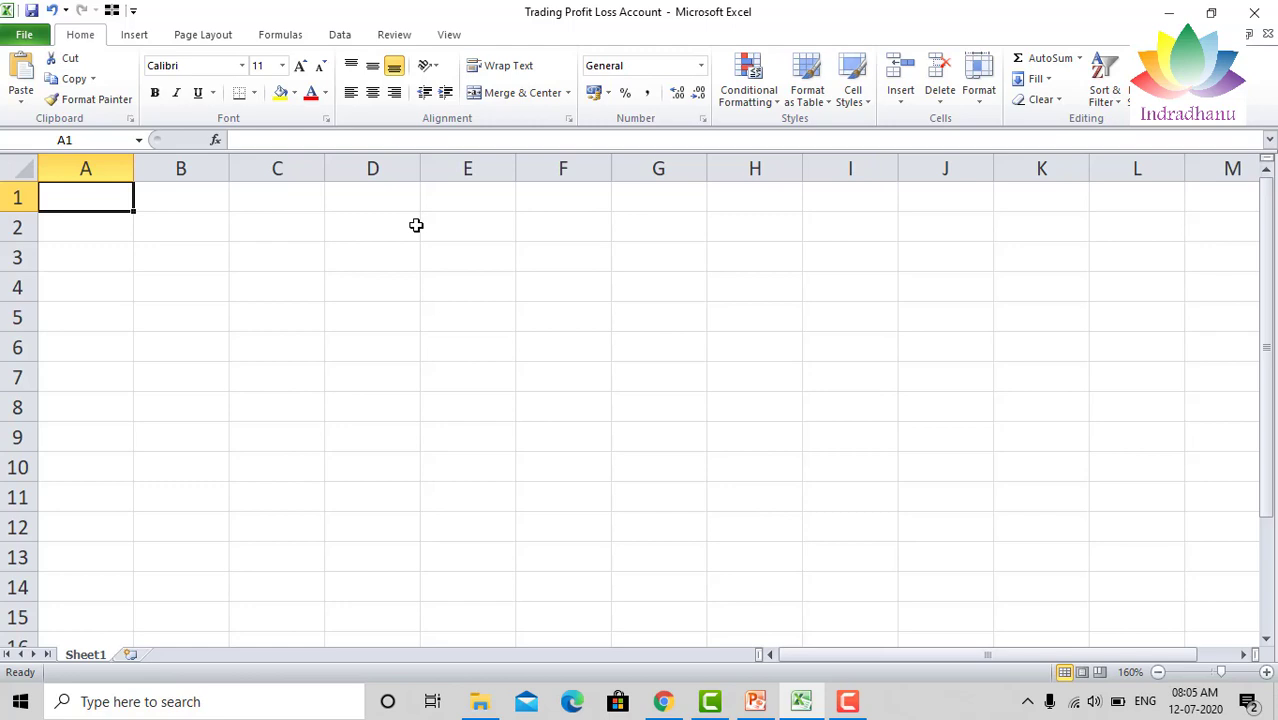
Enter the company name "Indradhanu Consulting Pvt. Ltd." in cell A1.
type("Indradan")
key("BackSpace")
key("BackSpace")
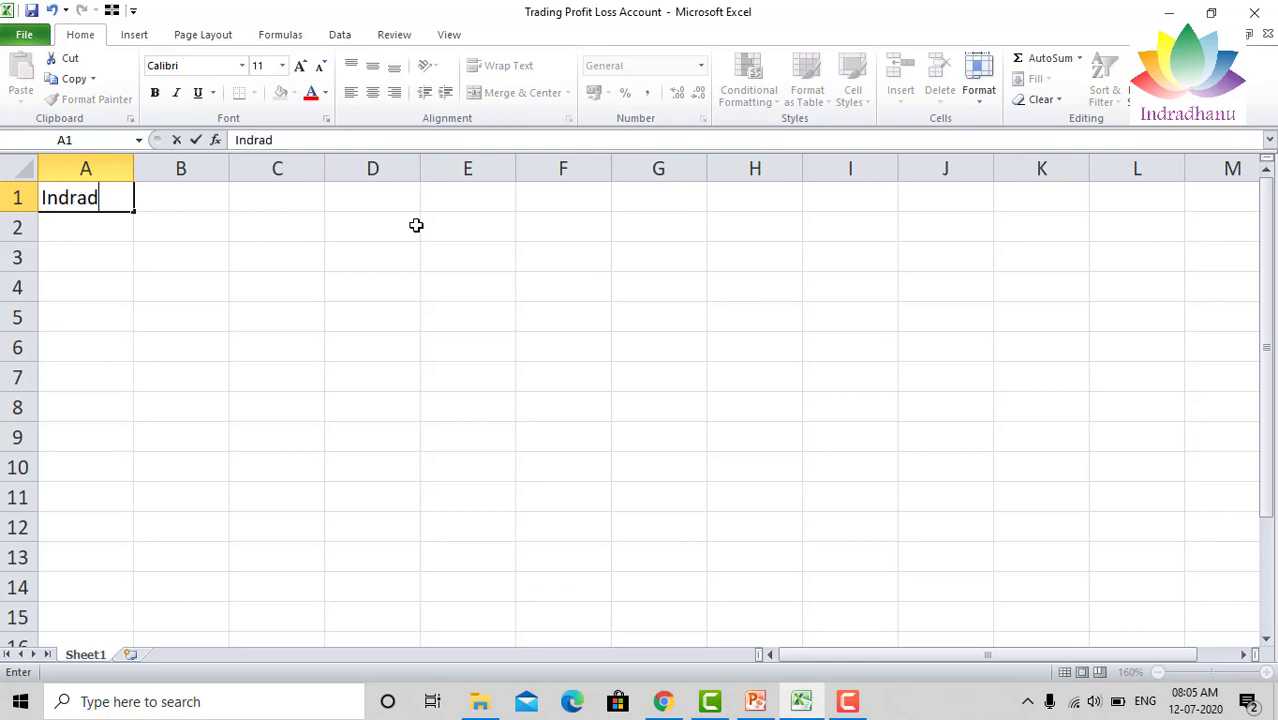
type("hanu Consu")
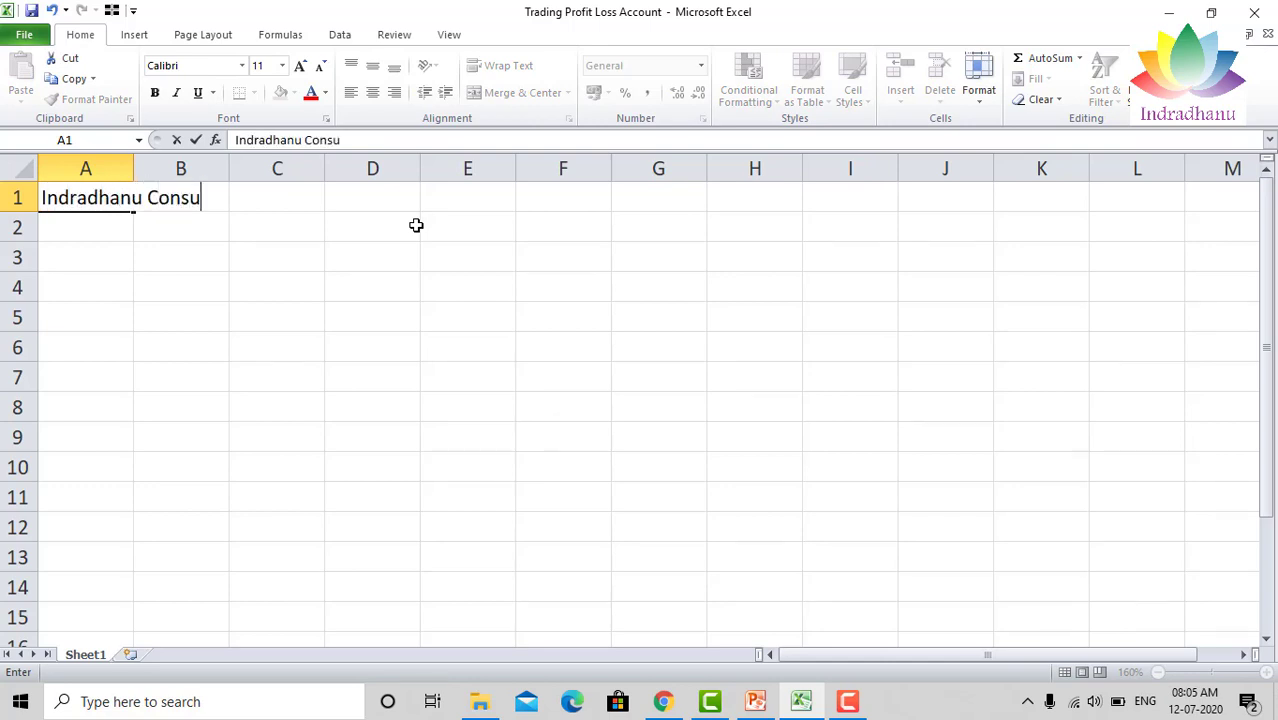
type("lting Pvt. Lt")
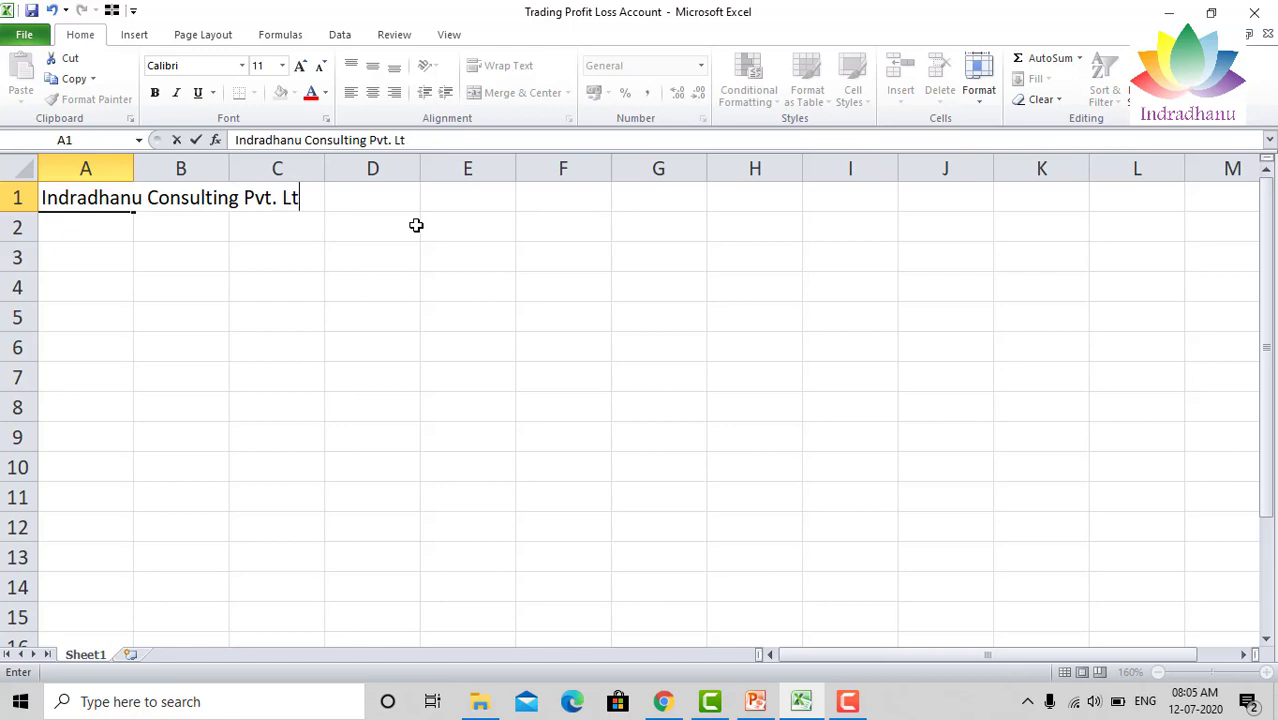
type("d.")
key("Return")
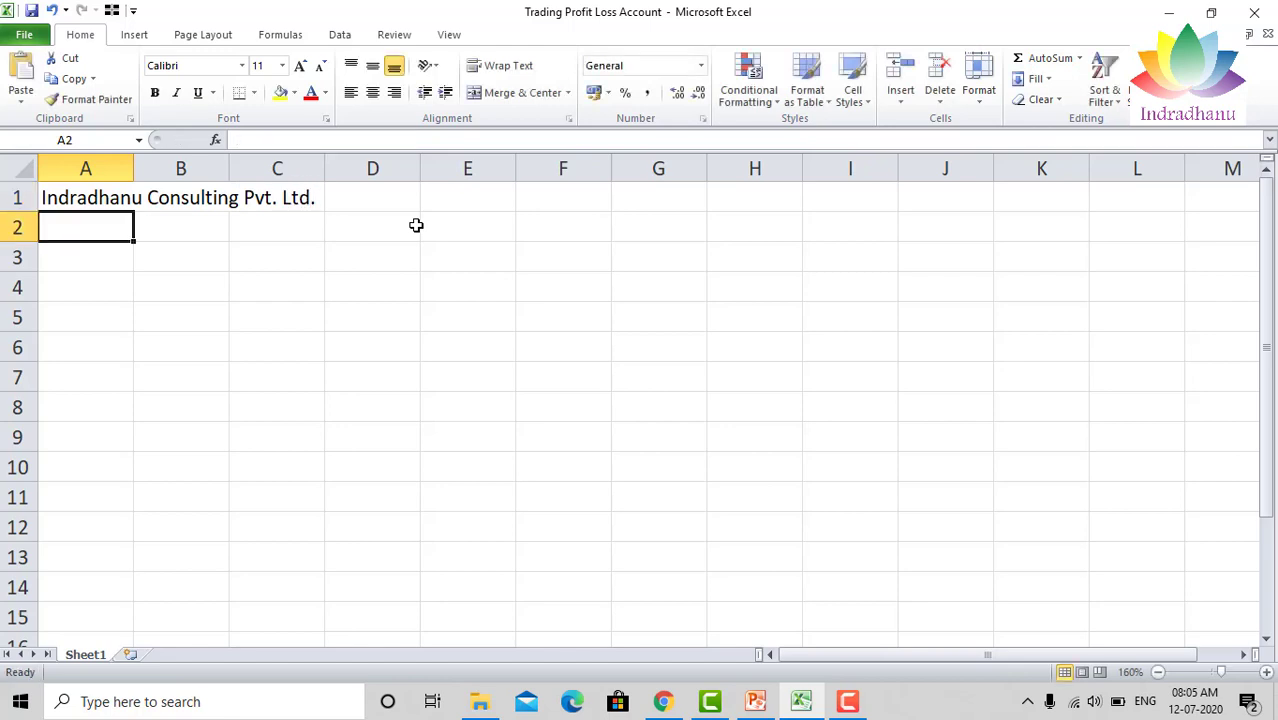
Enter the statement title "Trading and Profit & Loss Account" in cell A2.
type("Trading ")
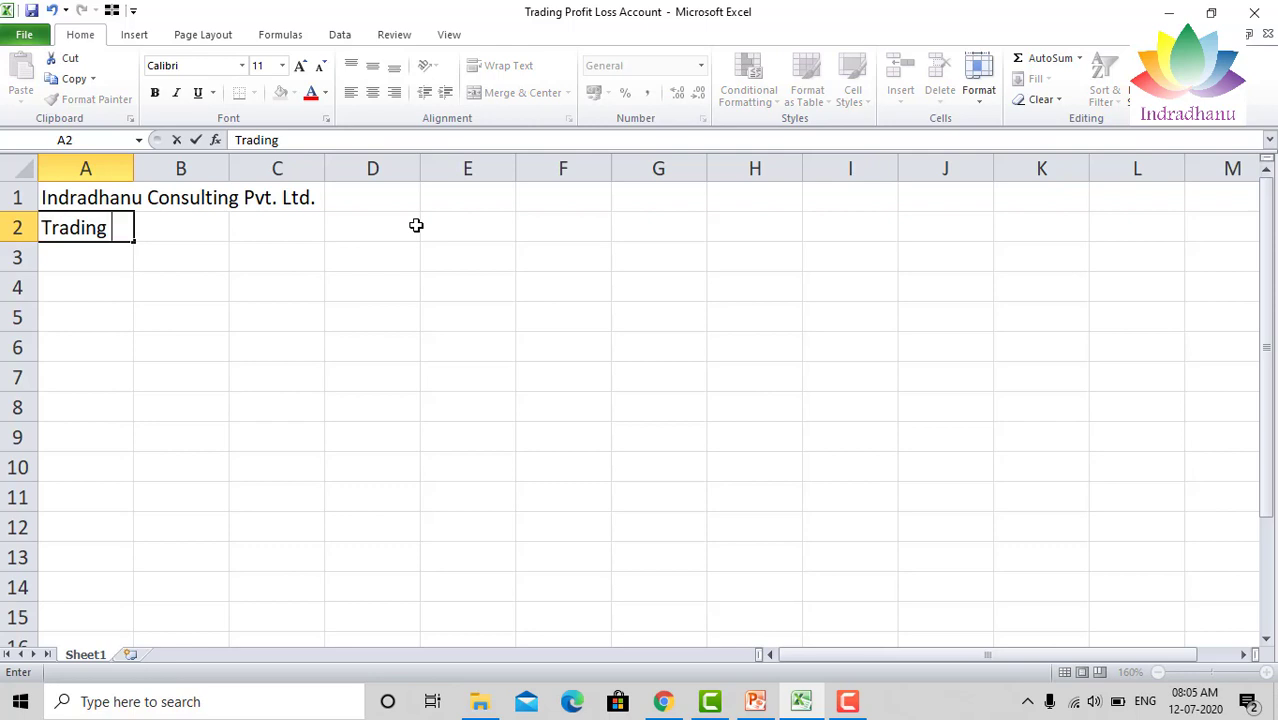
type("and Profit ")
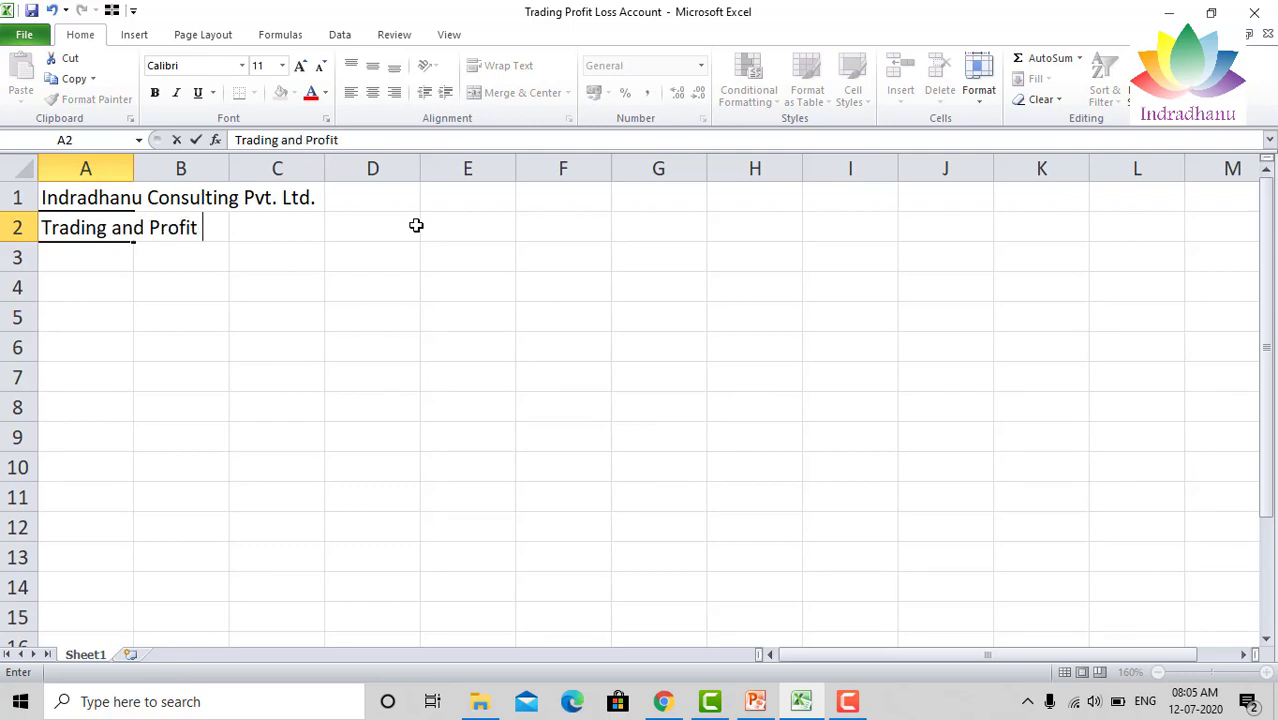
type("& Loss Account")
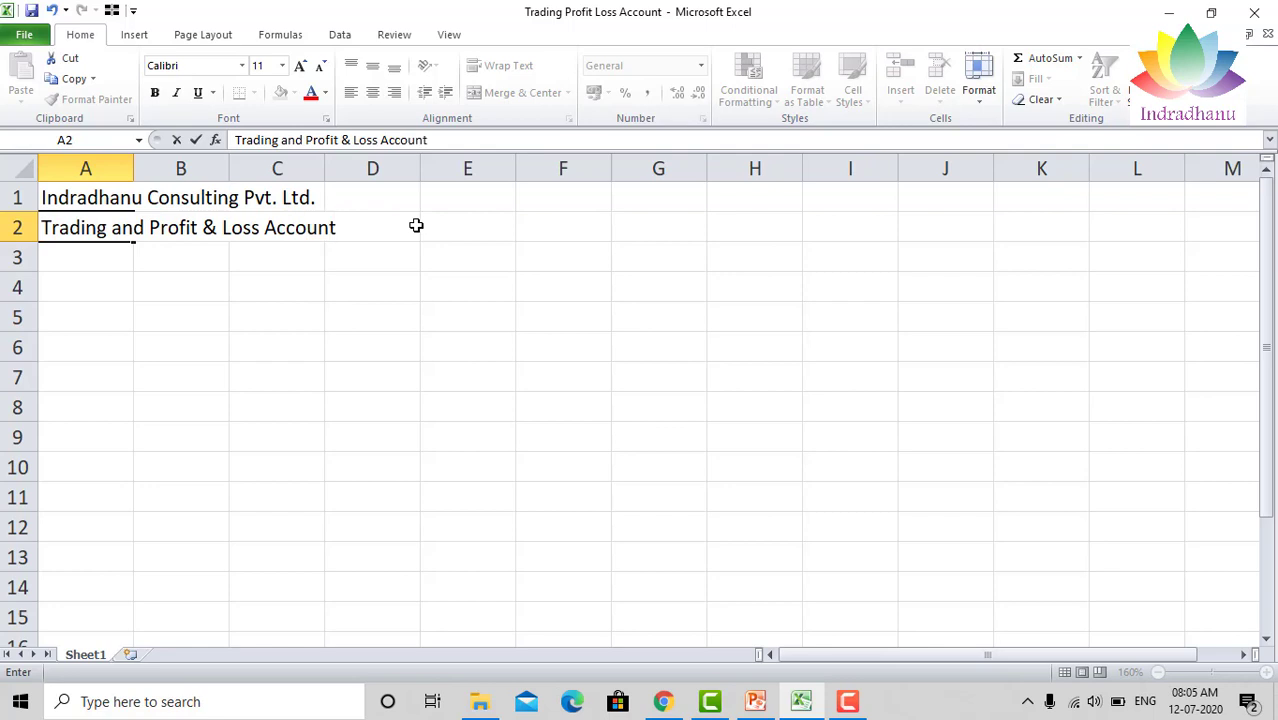
key("Return")
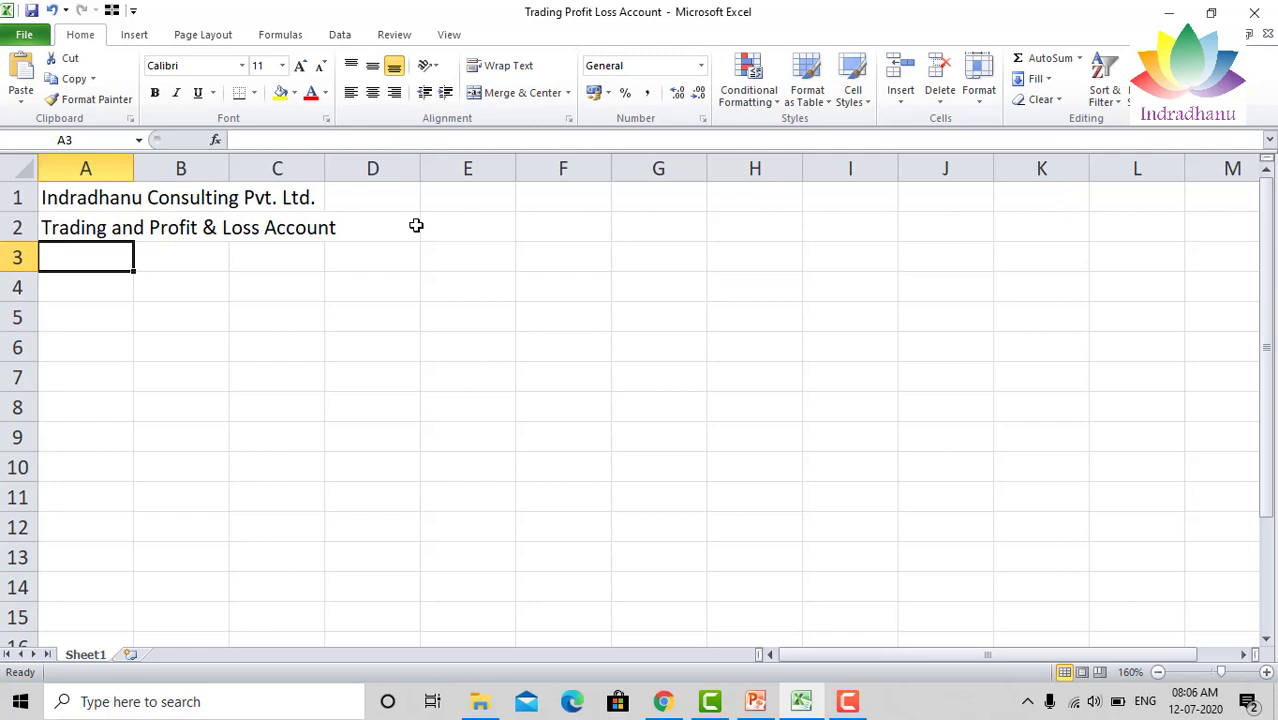
Enter the period line "For the year ended 31.03.2020" in cell A3.
key("Up")
key("Up")
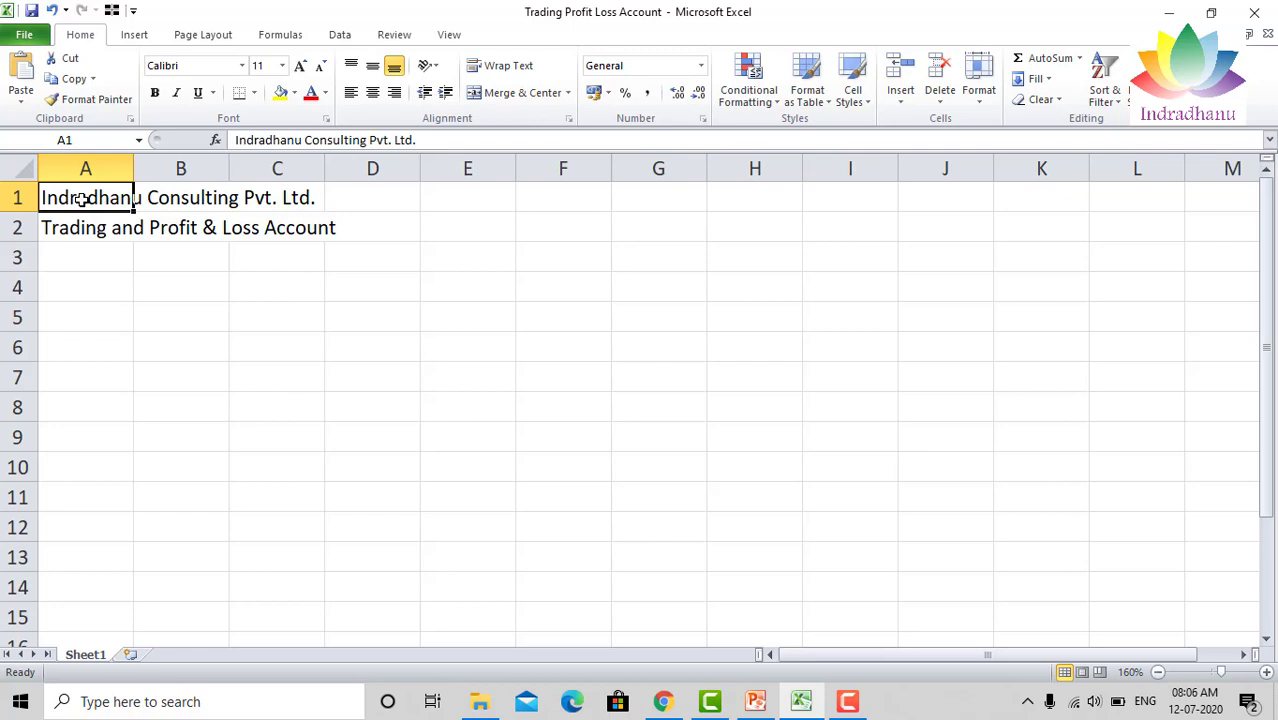
key("Down")
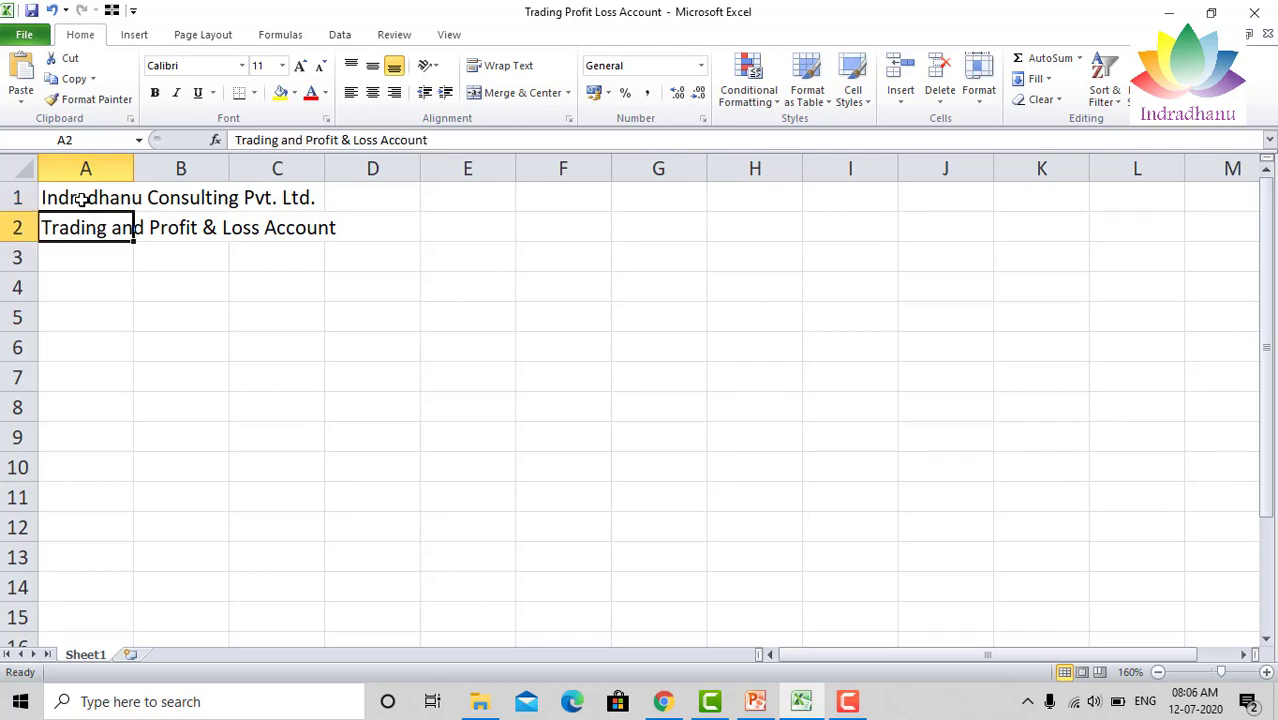
key("Down")
type("For ")
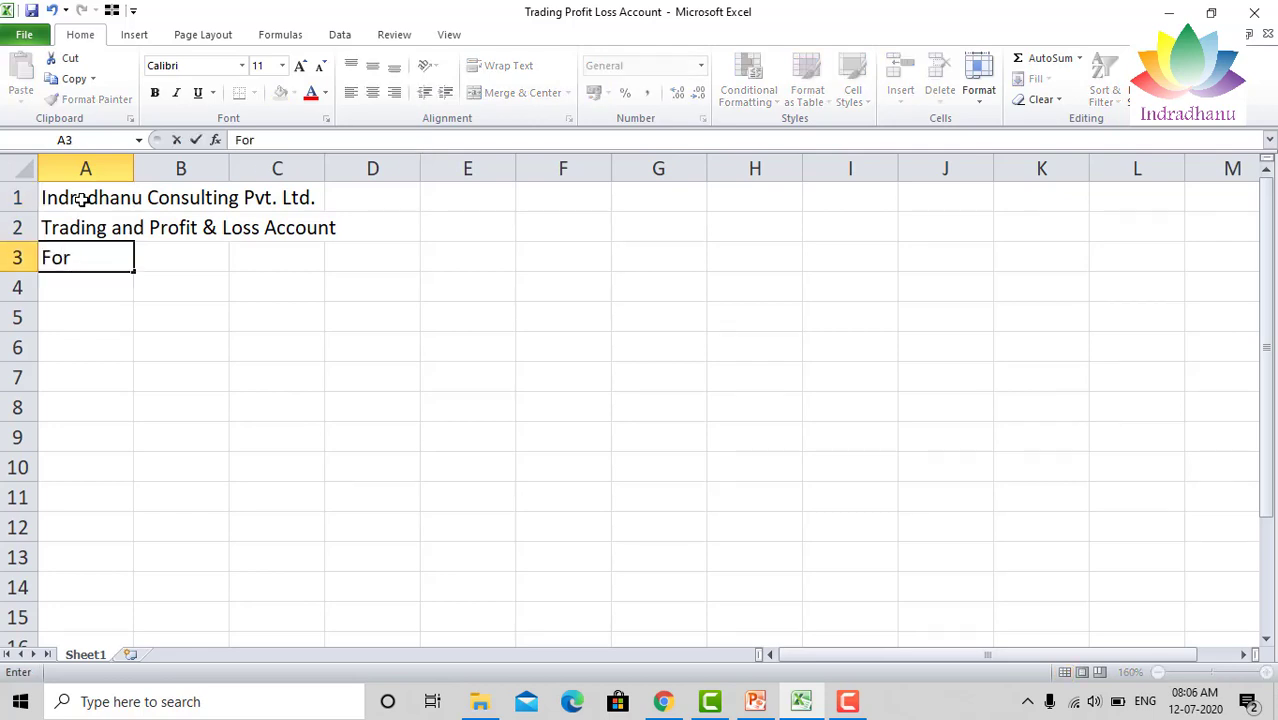
type("the year e")
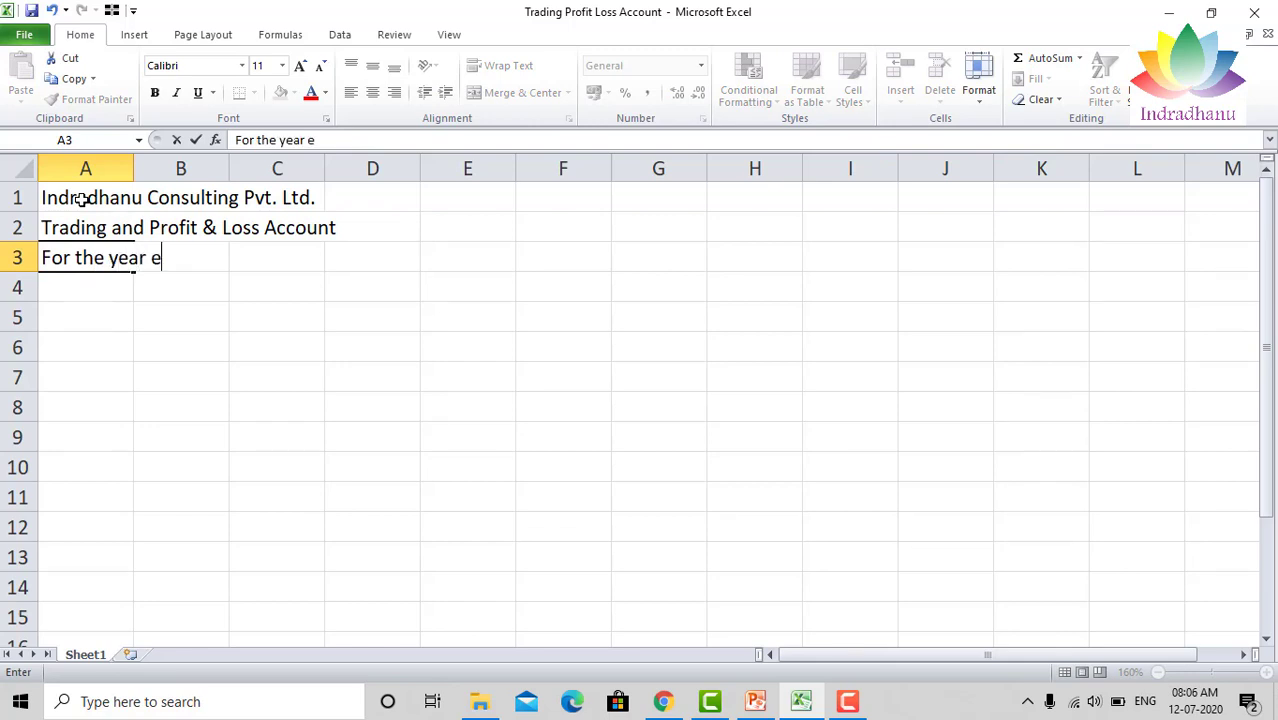
type("nded 31.0")
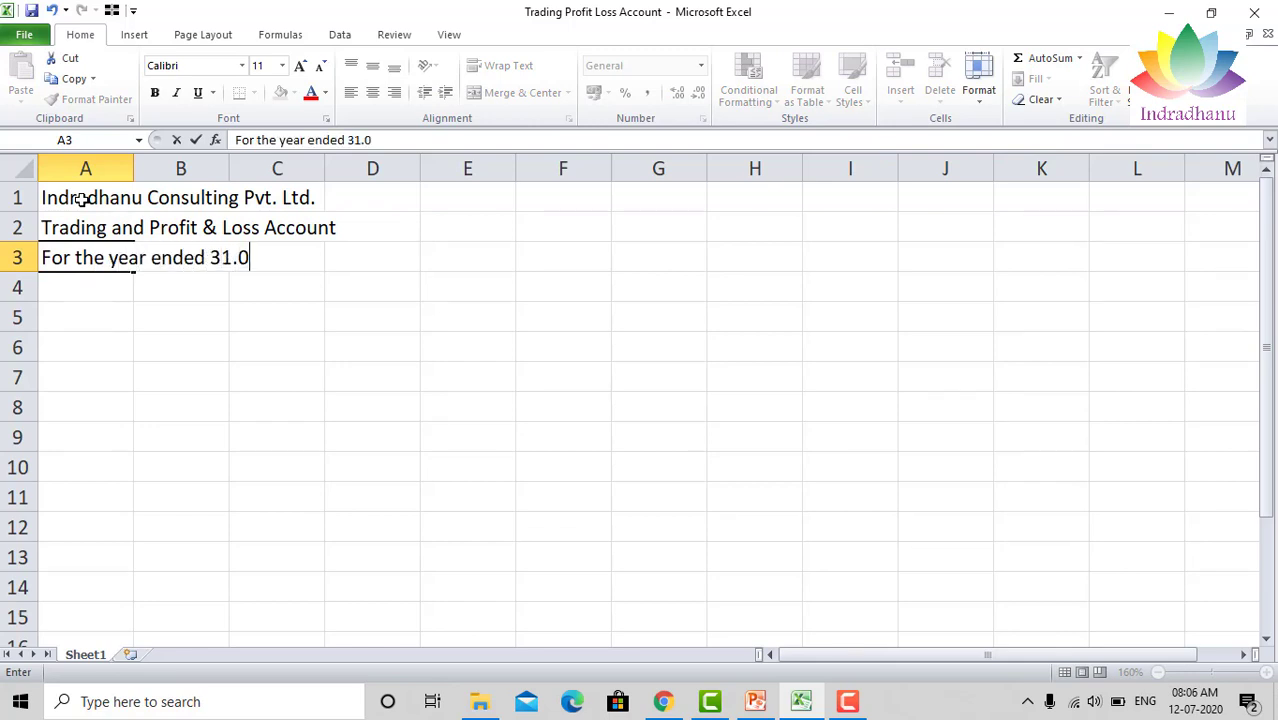
type("3.2020")
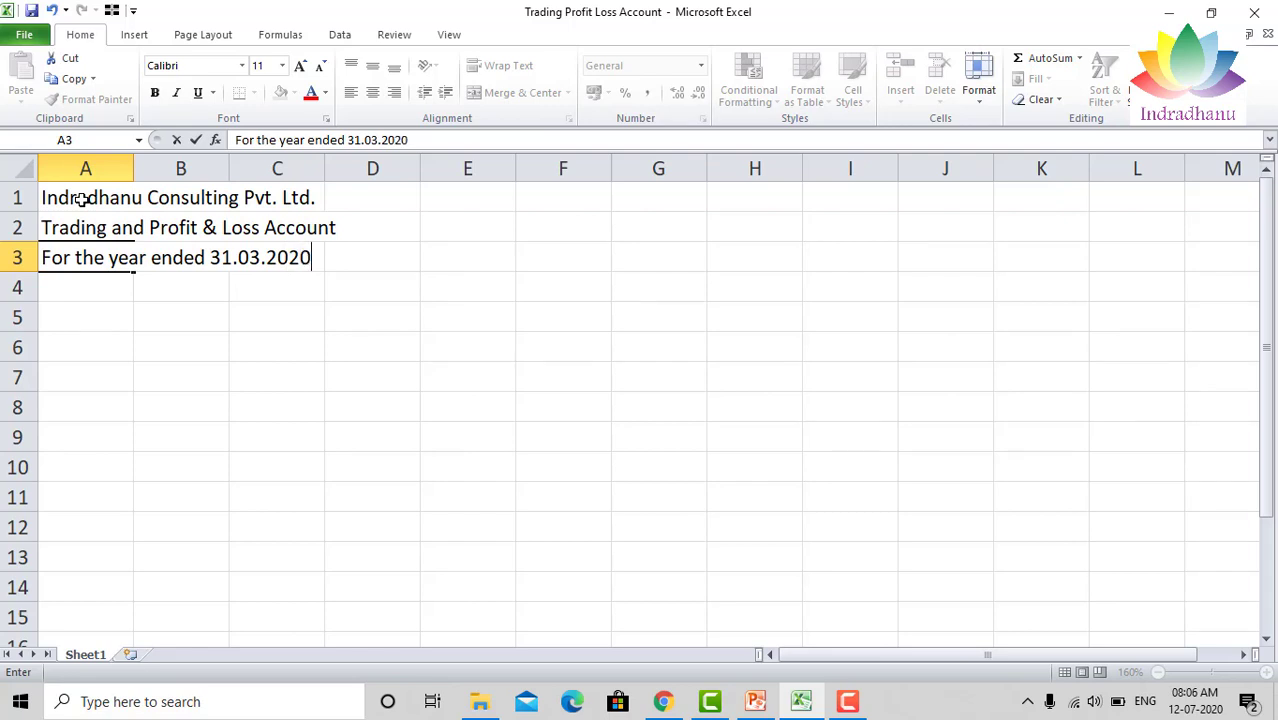
key("Return")
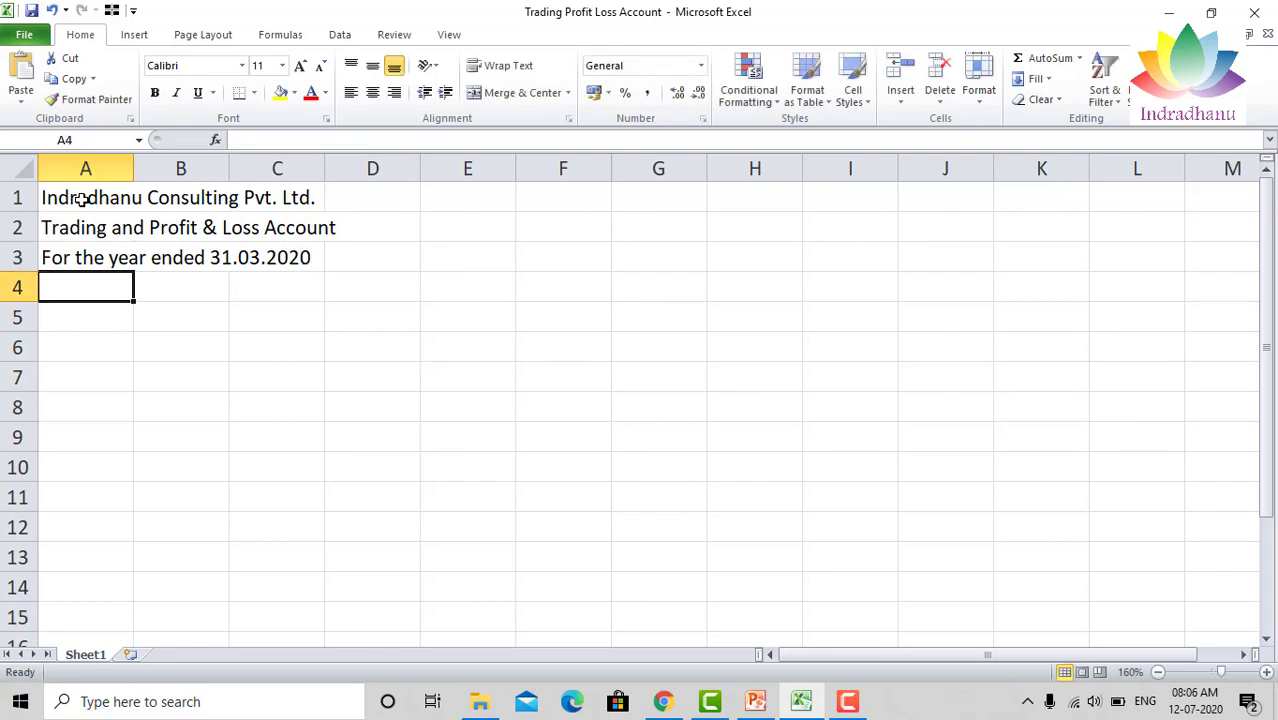
Leave row 4 blank and enter the headings "Particulars" in A5 and "Rs." in B5.
key("Return")
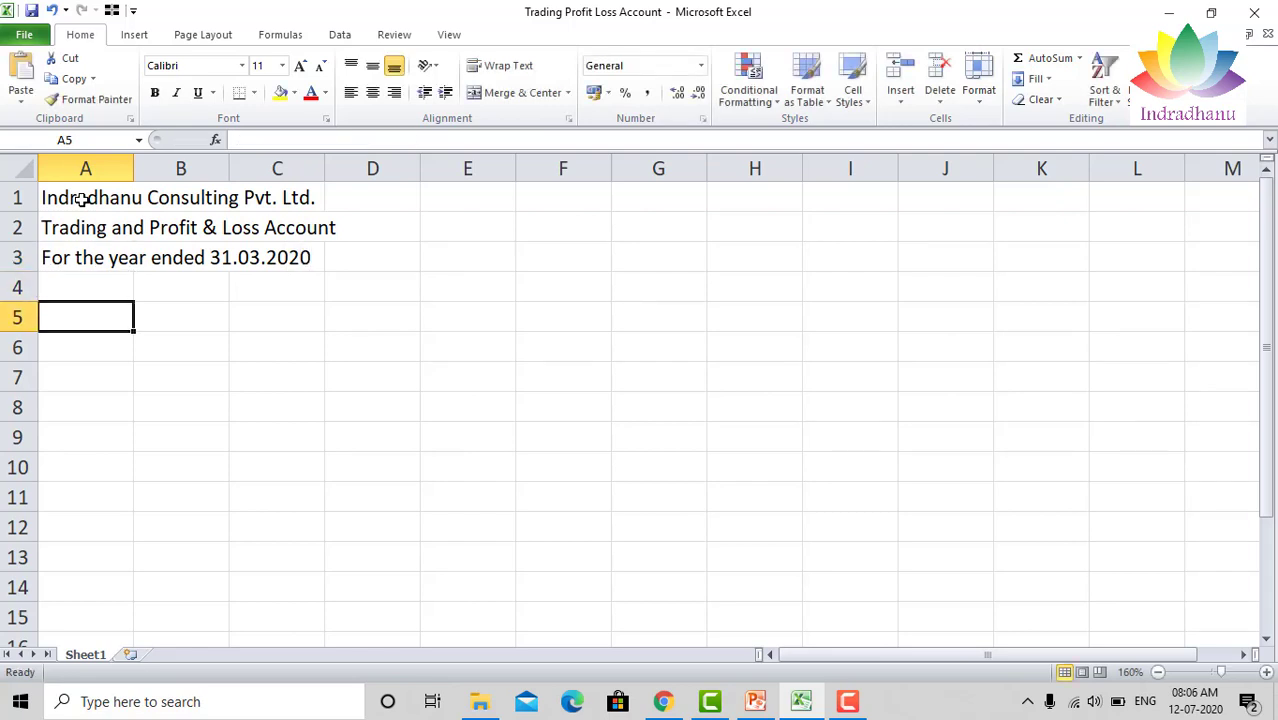
type("Par")
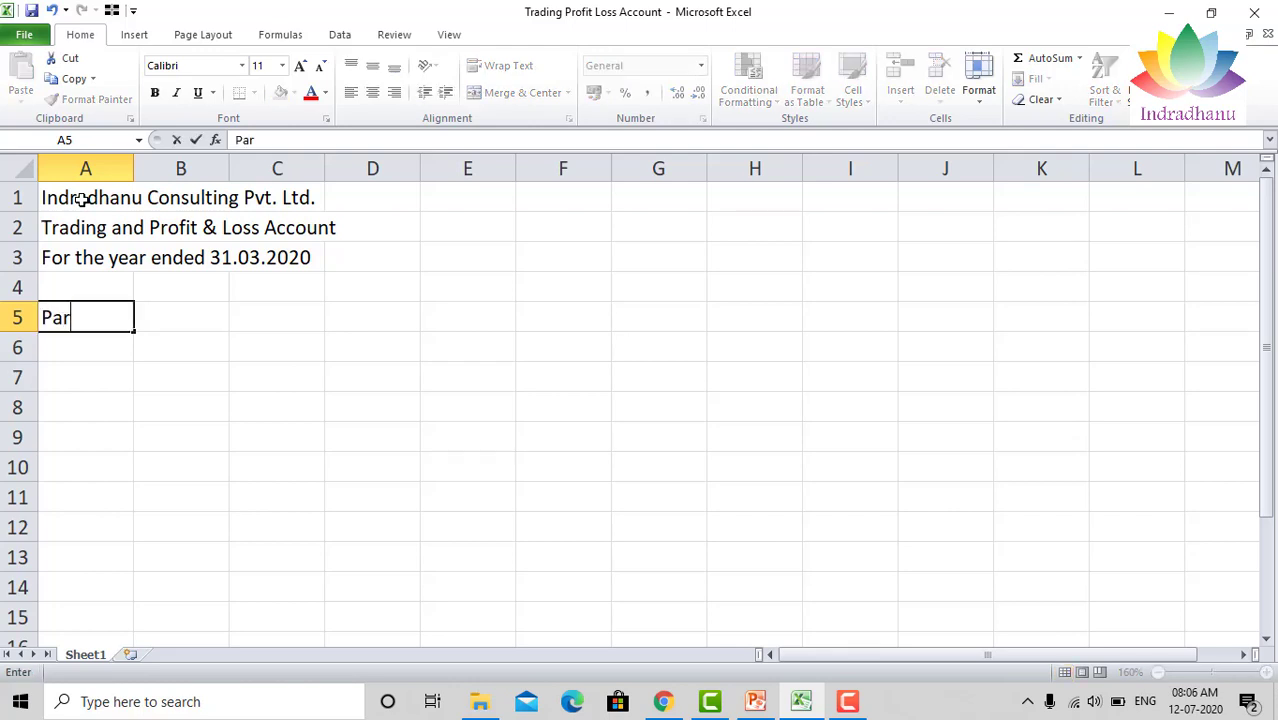
type("ticulars")
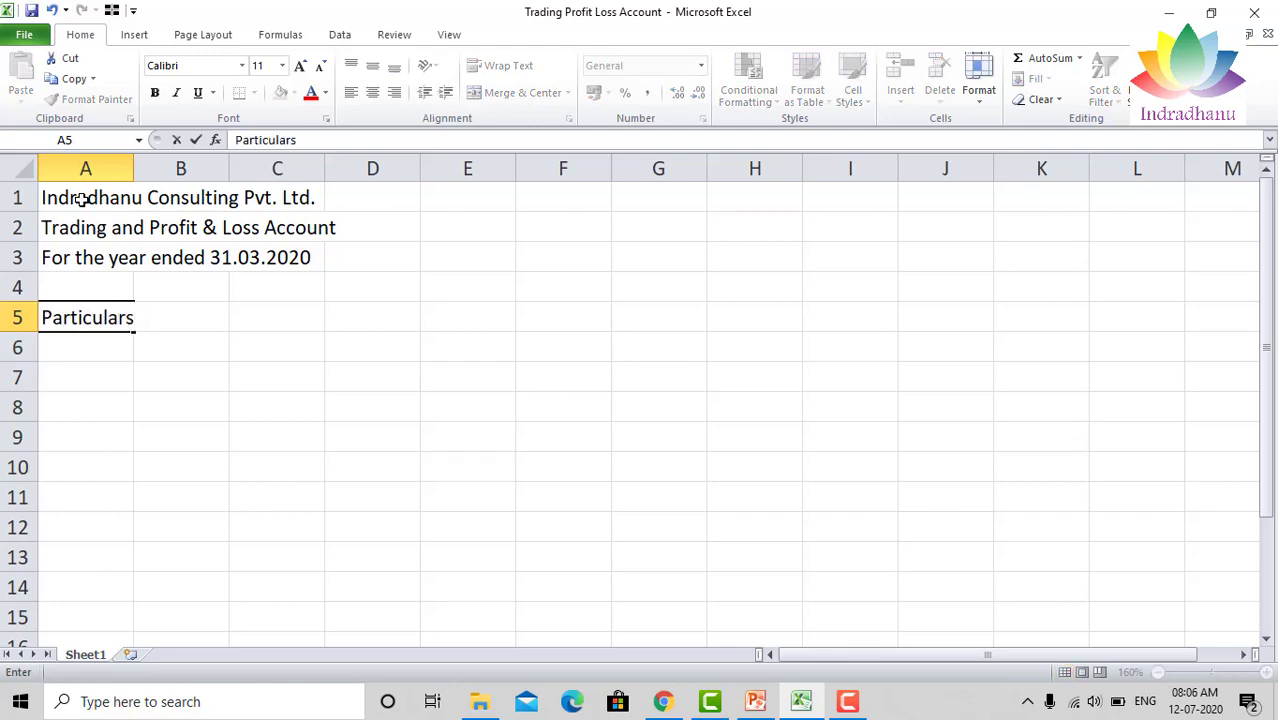
key("Return")
key("Up")
key("Right")
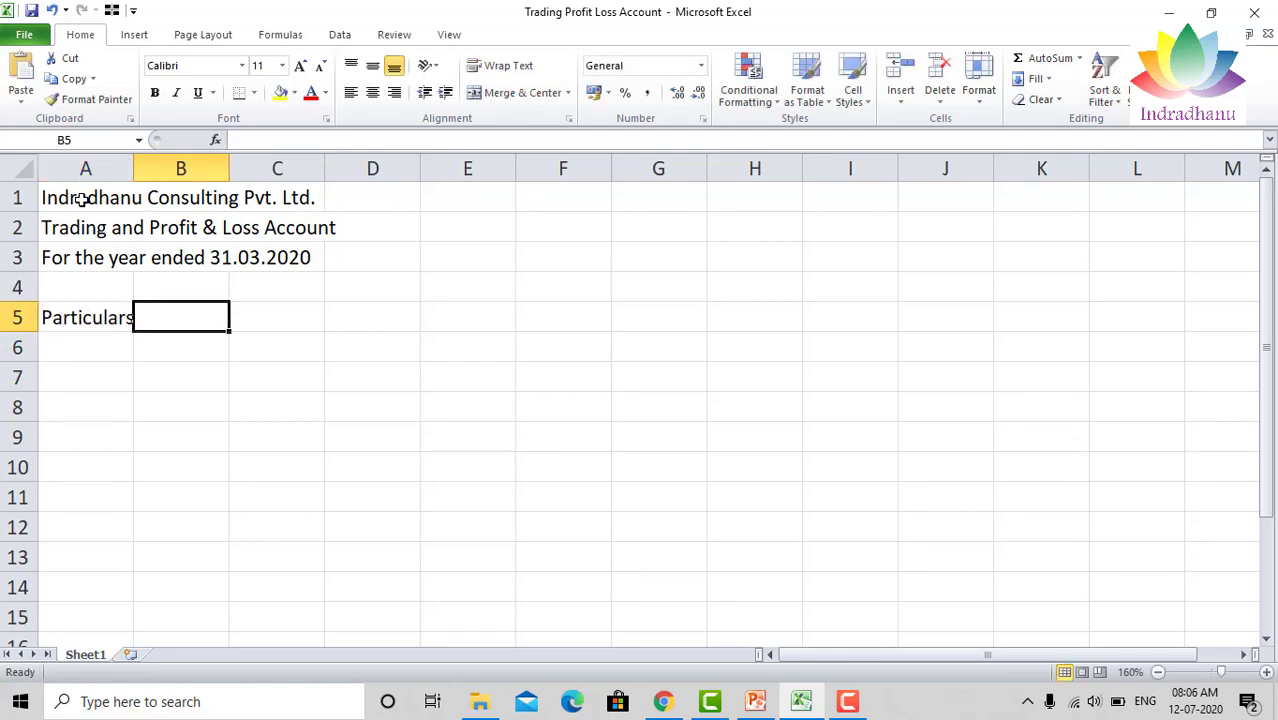
type("Rs.")
key("Return")
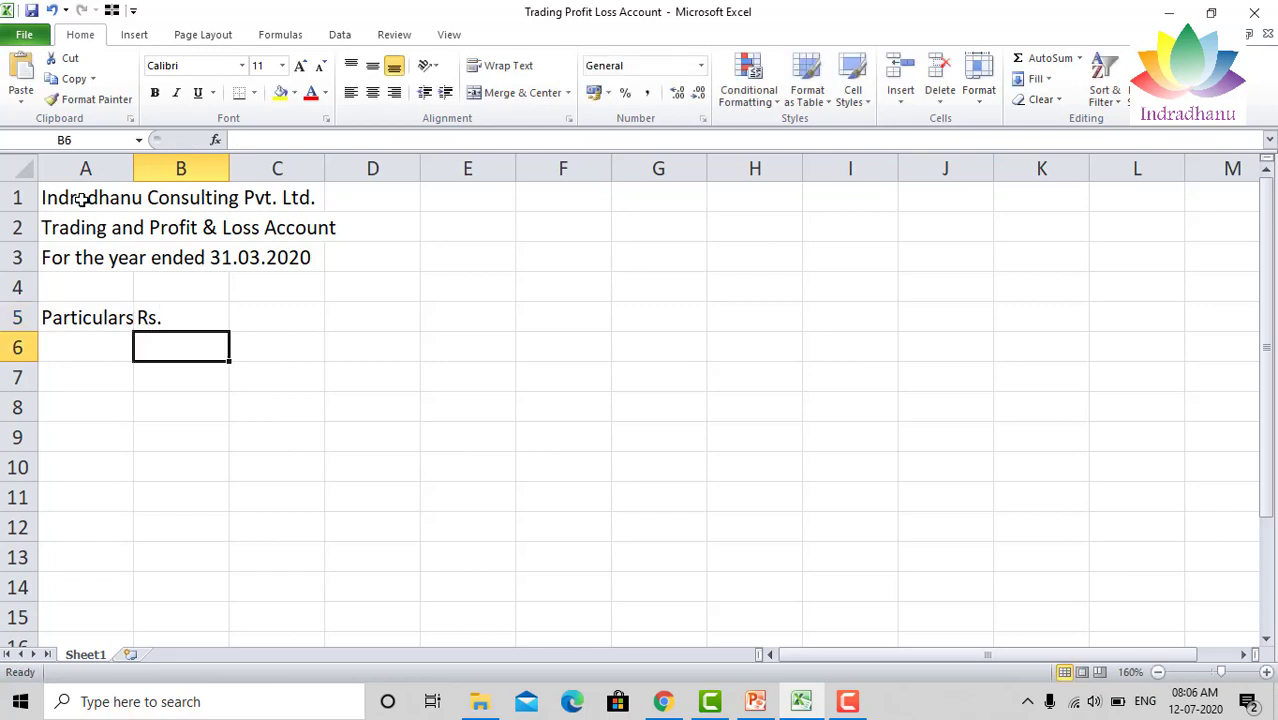
Enter the second pair of headings, "Particulars" in C5 and "Rs." in D5.
key("Right")
key("Up")
type("Part")
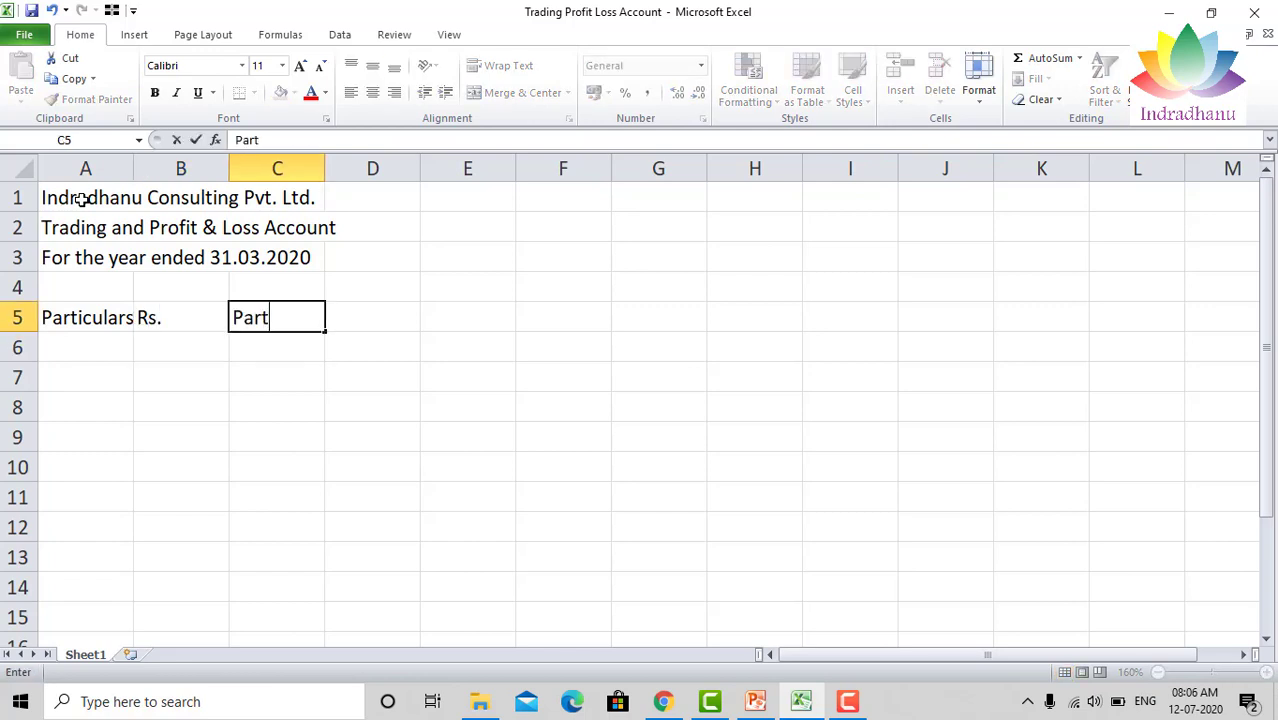
type("iculars")
key("Right")
type("Rs.")
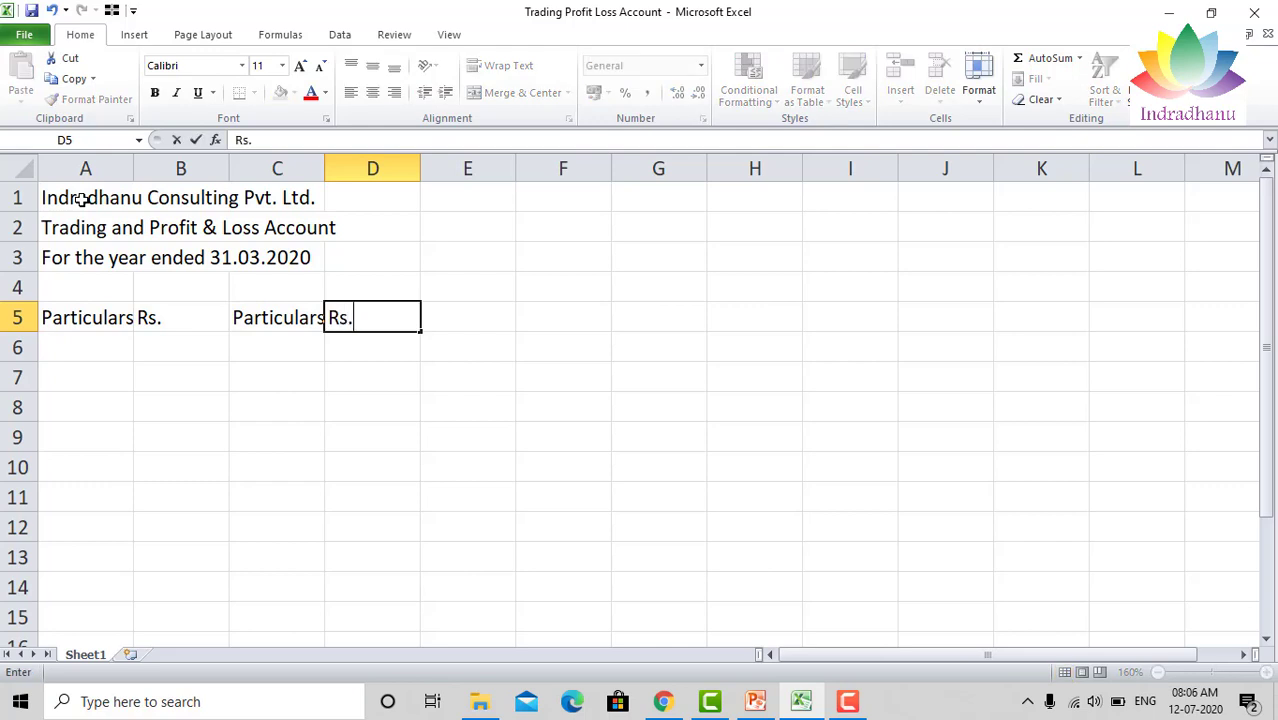
key("Return")
key("Up")
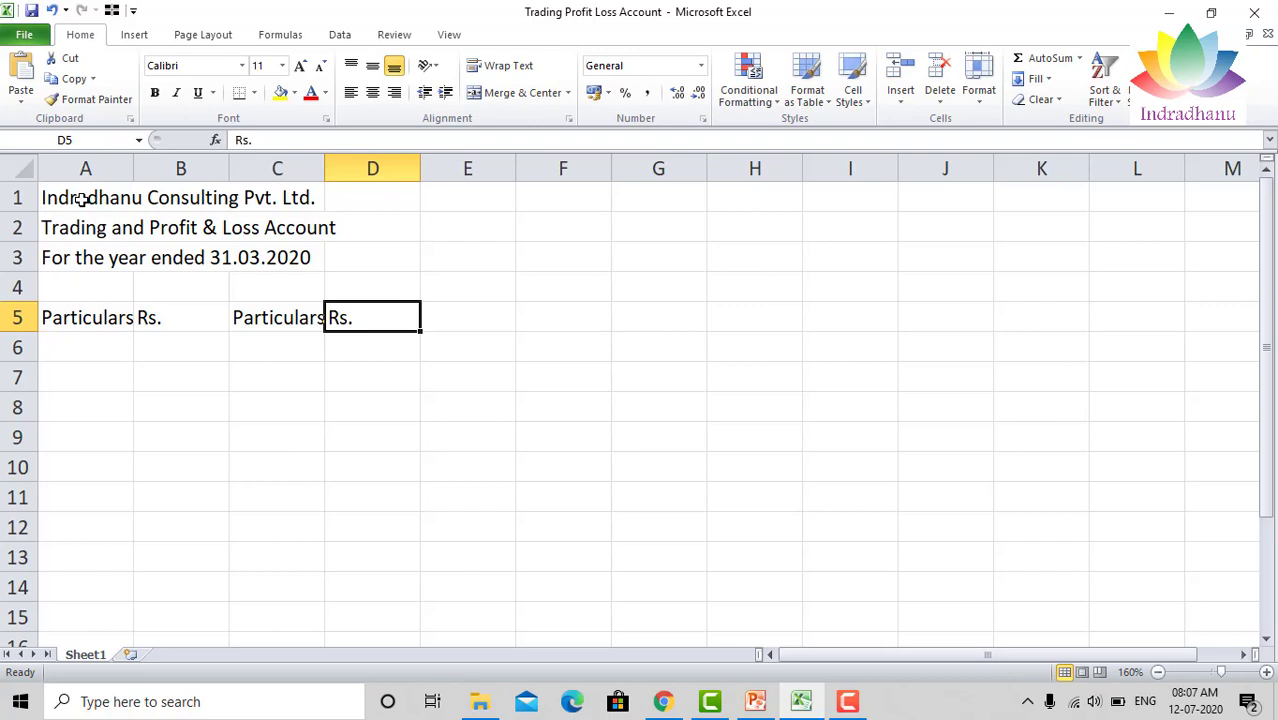
Center the column headings in cells A5:D5 horizontally.
key("Left")
key("Left")
key("Left")
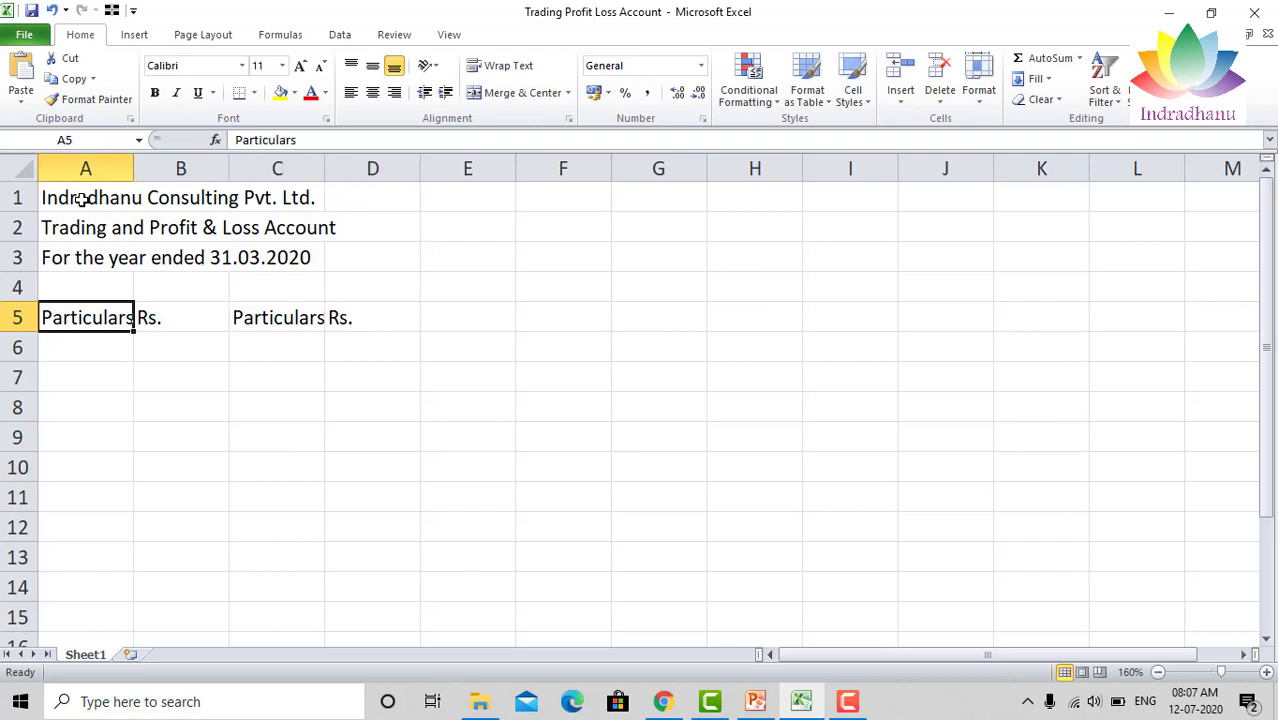
key("shift+Right")
key("shift+Right")
key("shift+Right")
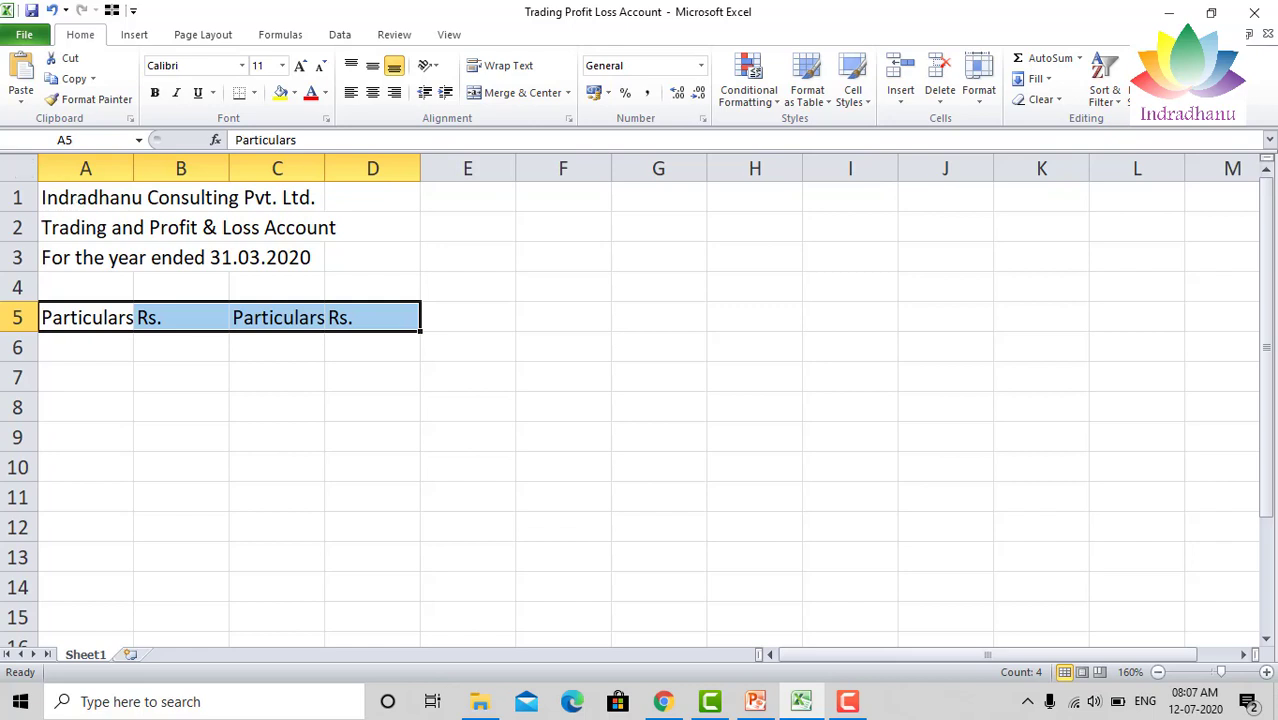
left_click(373, 93)
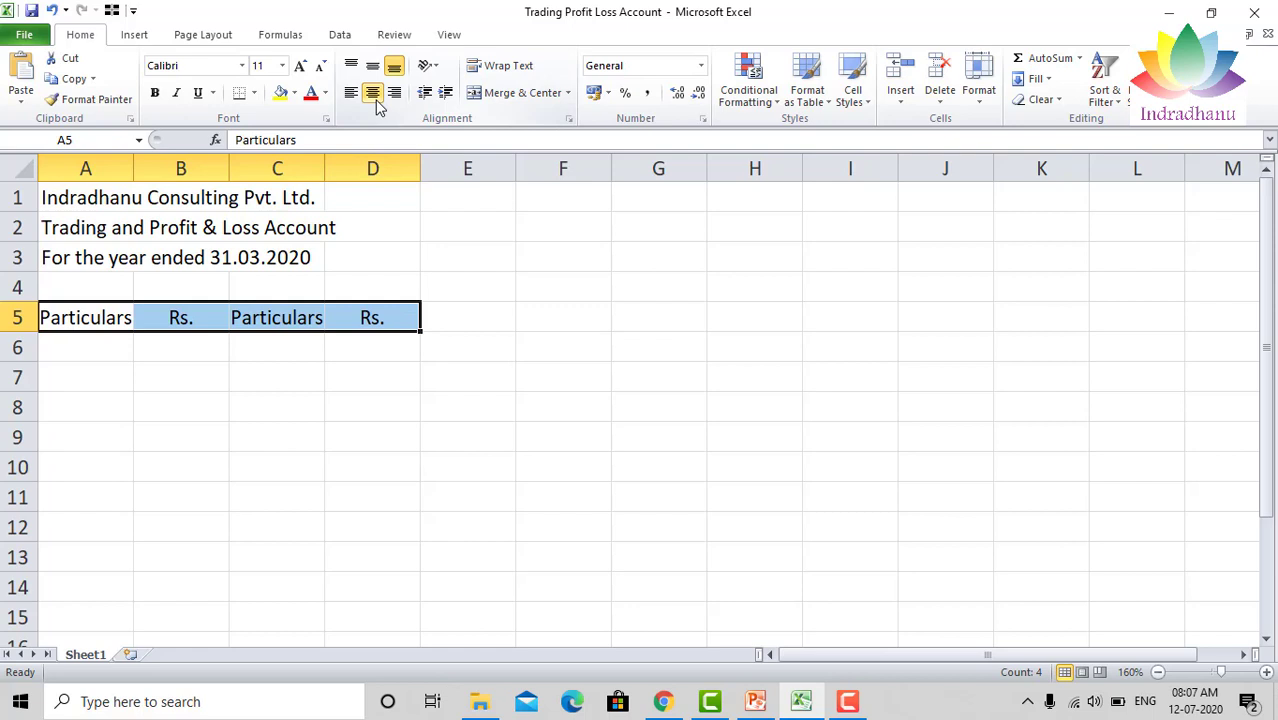
key("Up")
key("Up")
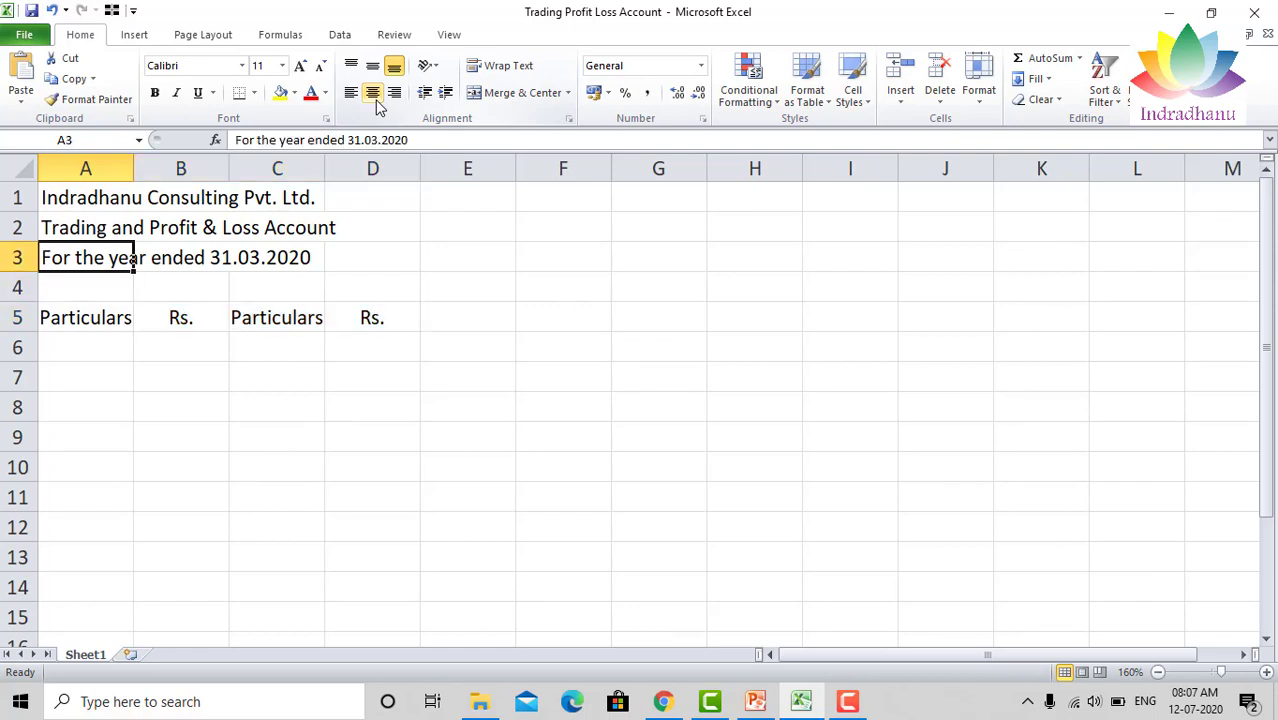
key("Down")
key("Down")
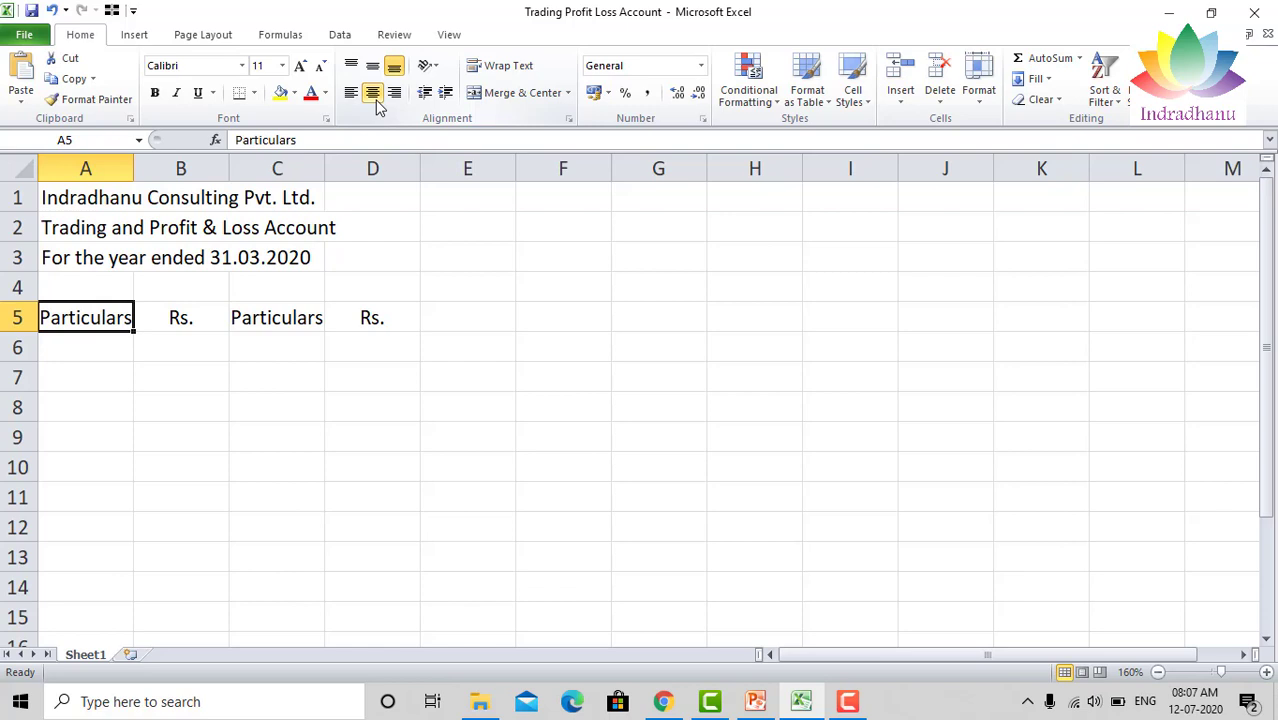
key("Right")
key("Right")
key("Right")
key("Up")
key("Up")
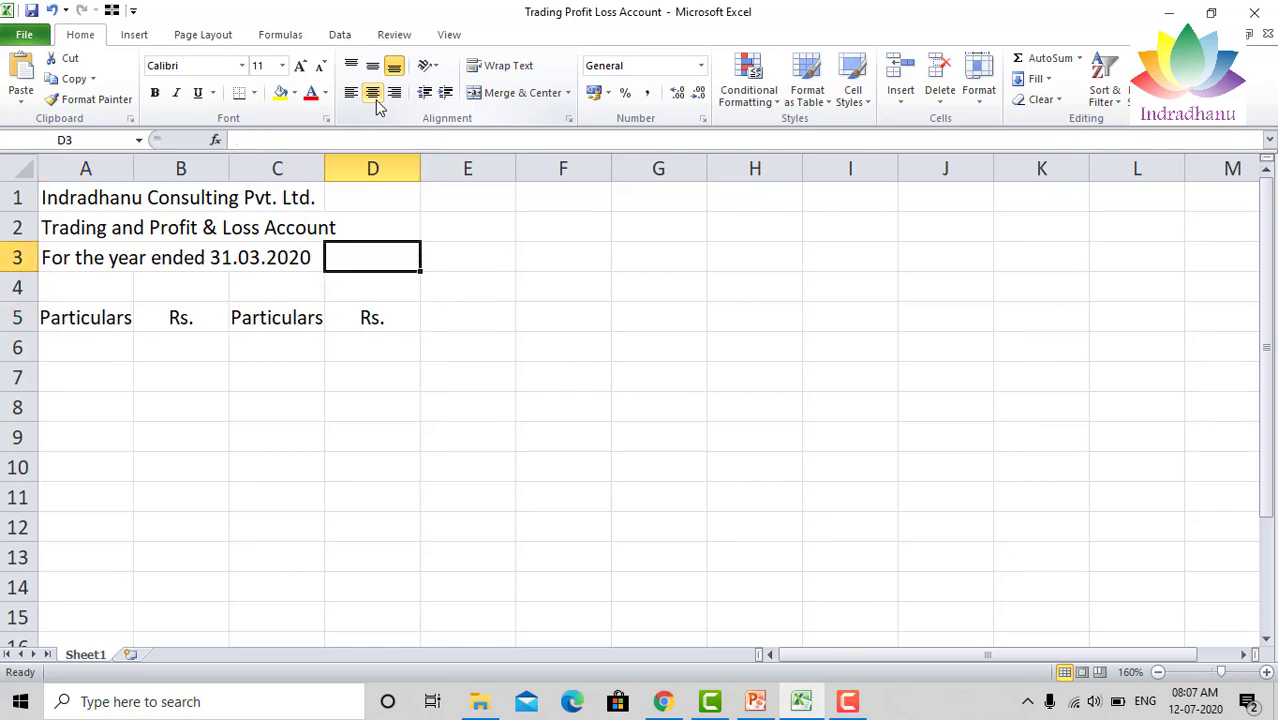
key("Up")
key("Up")
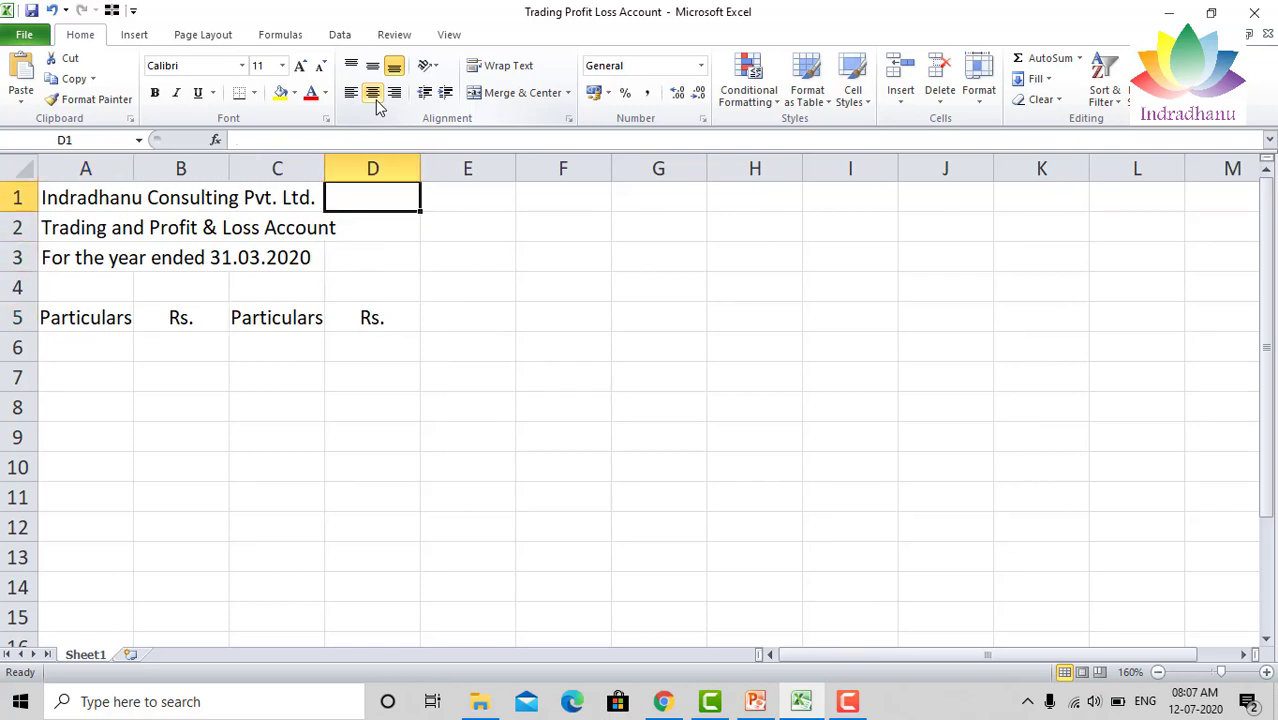
Merge and center the company name across cells A1:D1.
key("Left")
key("Left")
key("Left")
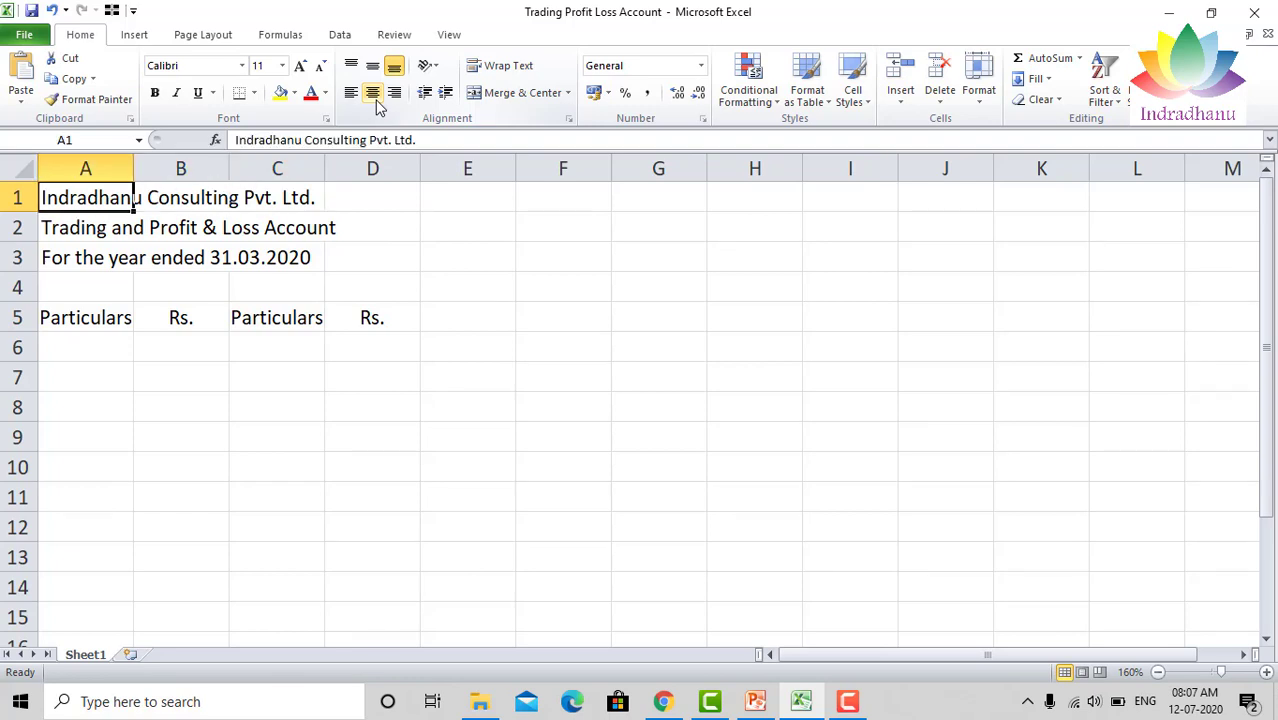
key("shift+Right")
key("shift+Right")
key("shift+Right")
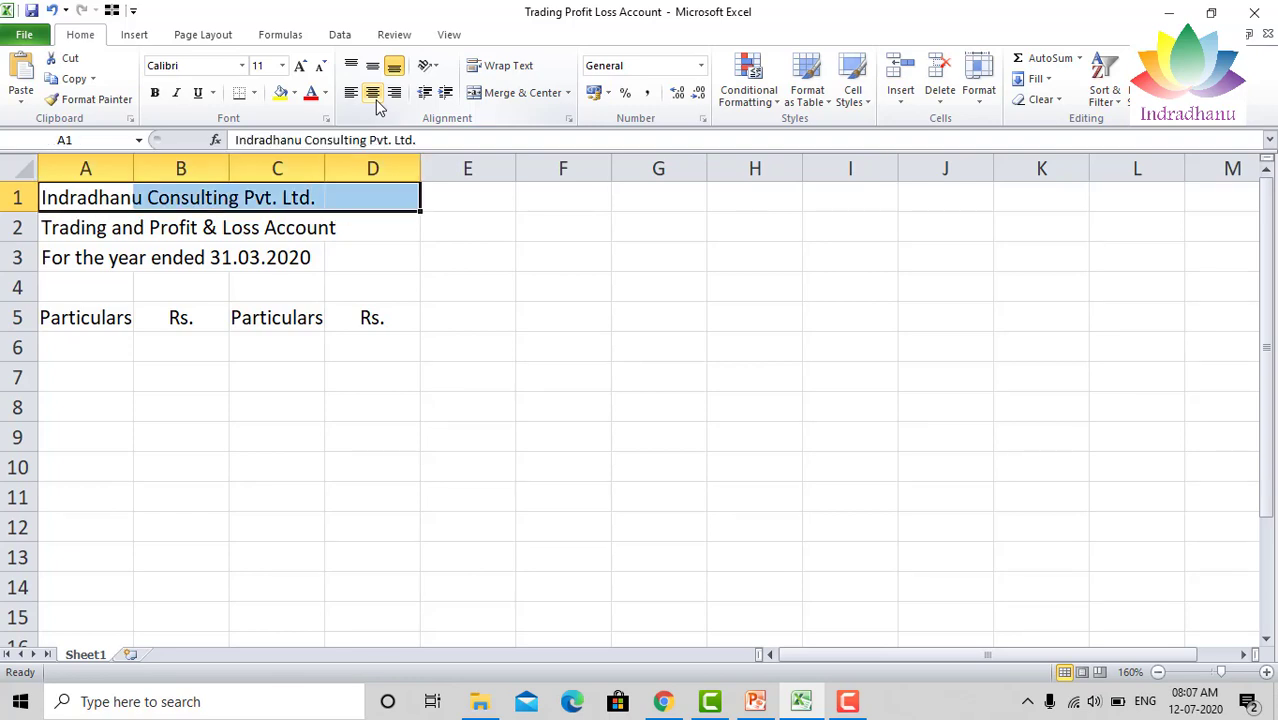
left_click(505, 102)
Merge and center the title "Trading and Profit & Loss Account" across cells A2:D2.
key("Down")
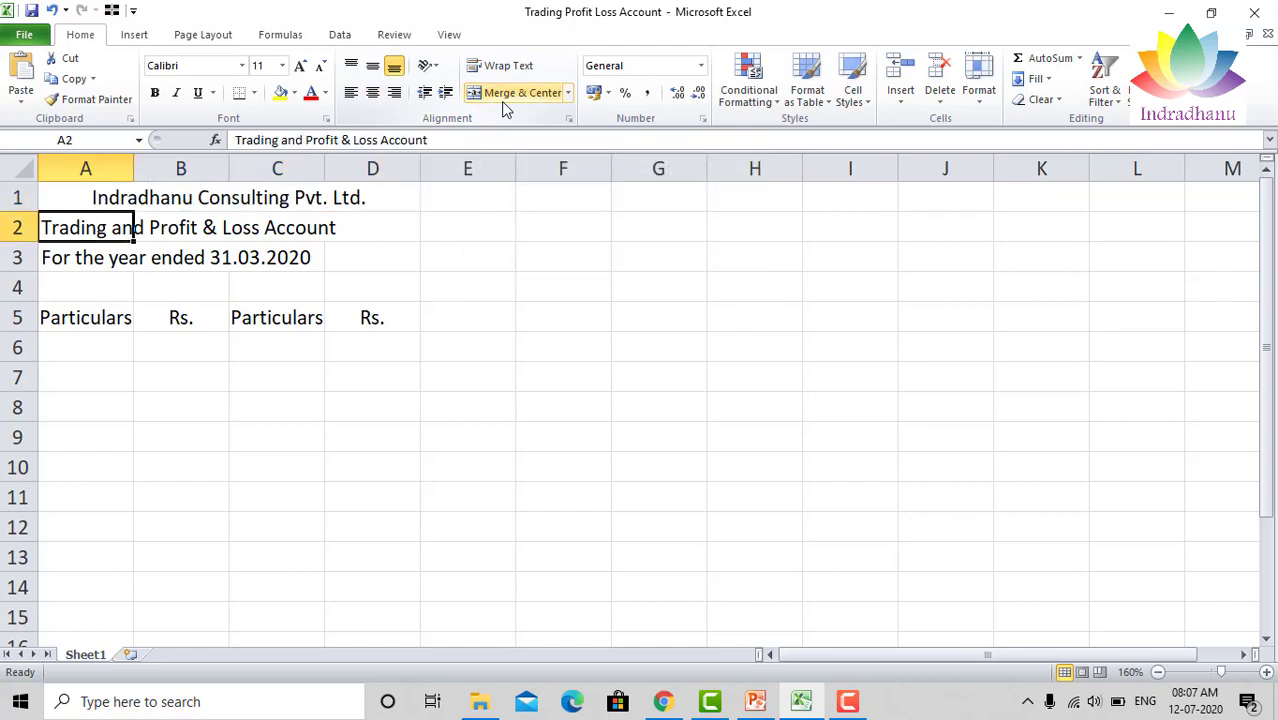
key("shift+Right")
key("shift+Right")
key("shift+Right")
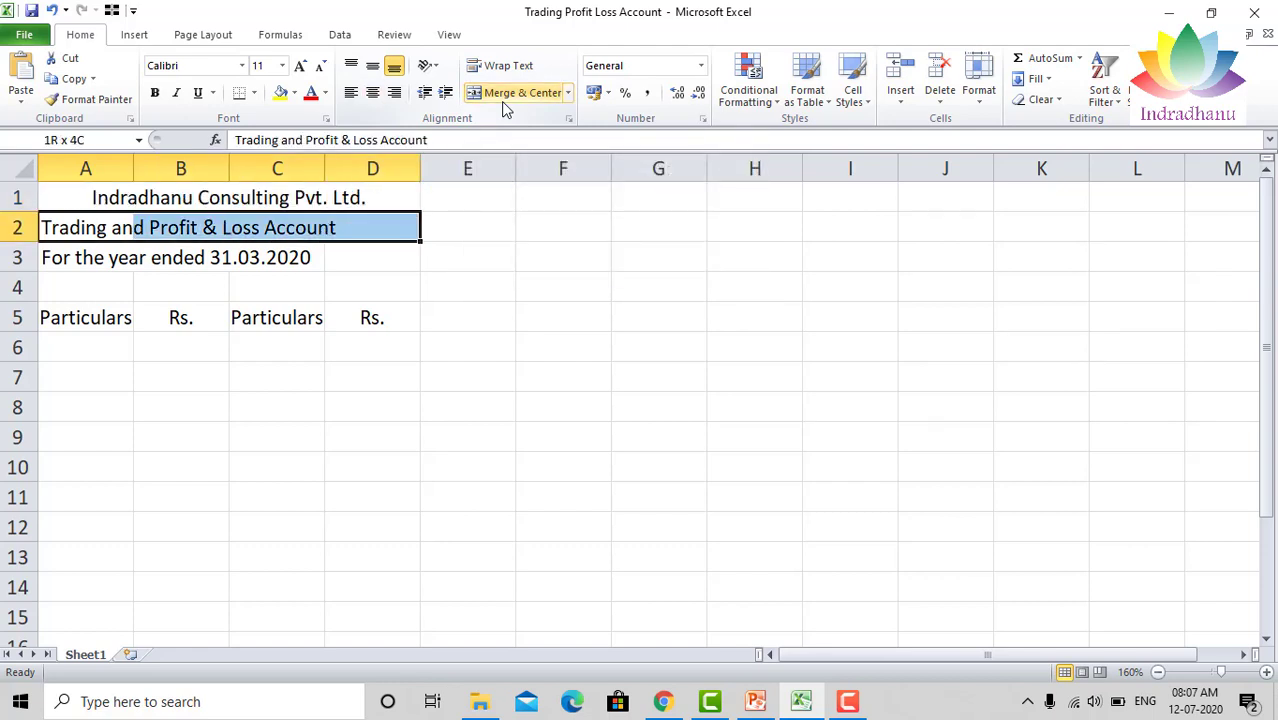
left_click(505, 100)
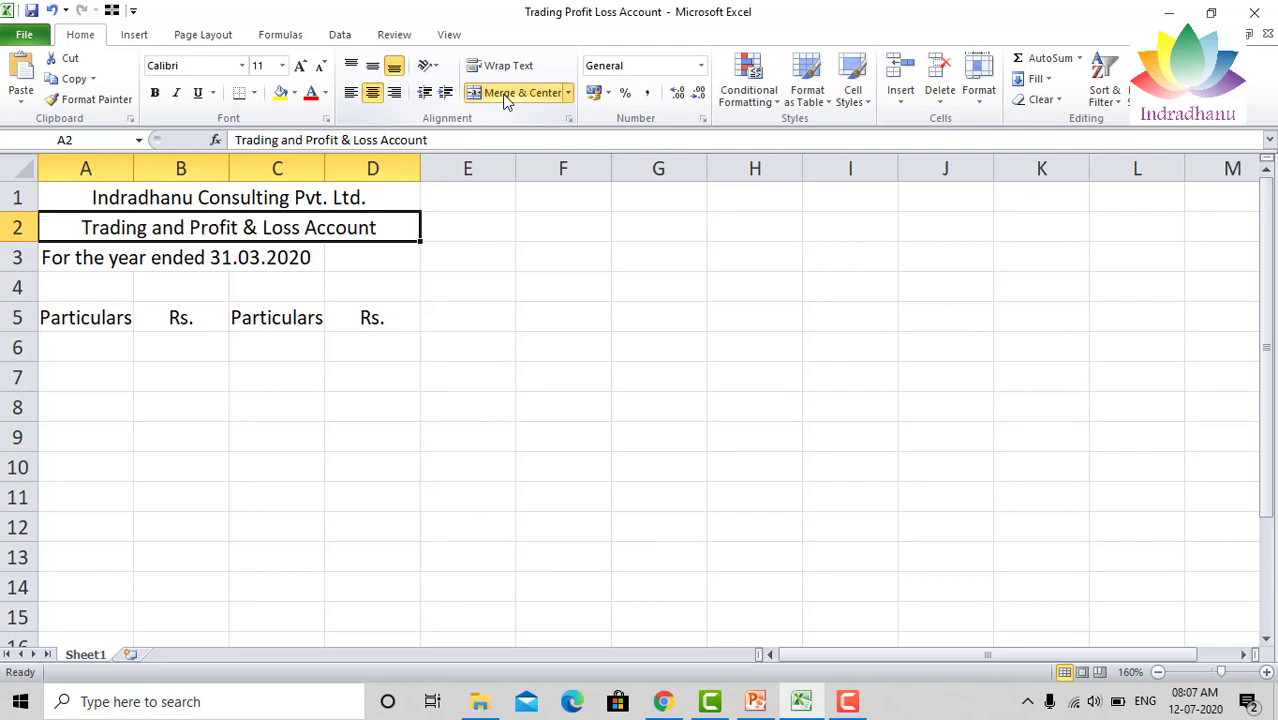
Merge and center the period line "For the year ended 31.03.2020" across cells A3:D3.
key("Down")
key("shift+Right")
key("shift+Right")
key("shift+Right")
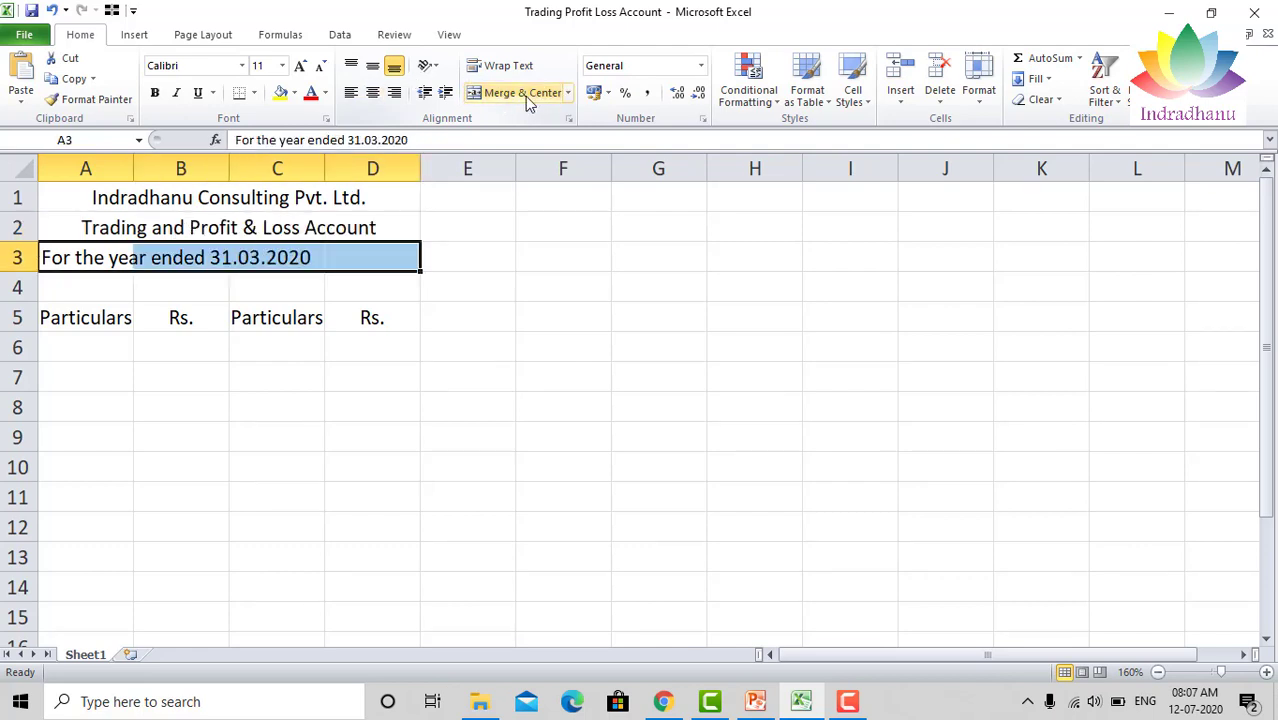
left_click(525, 96)
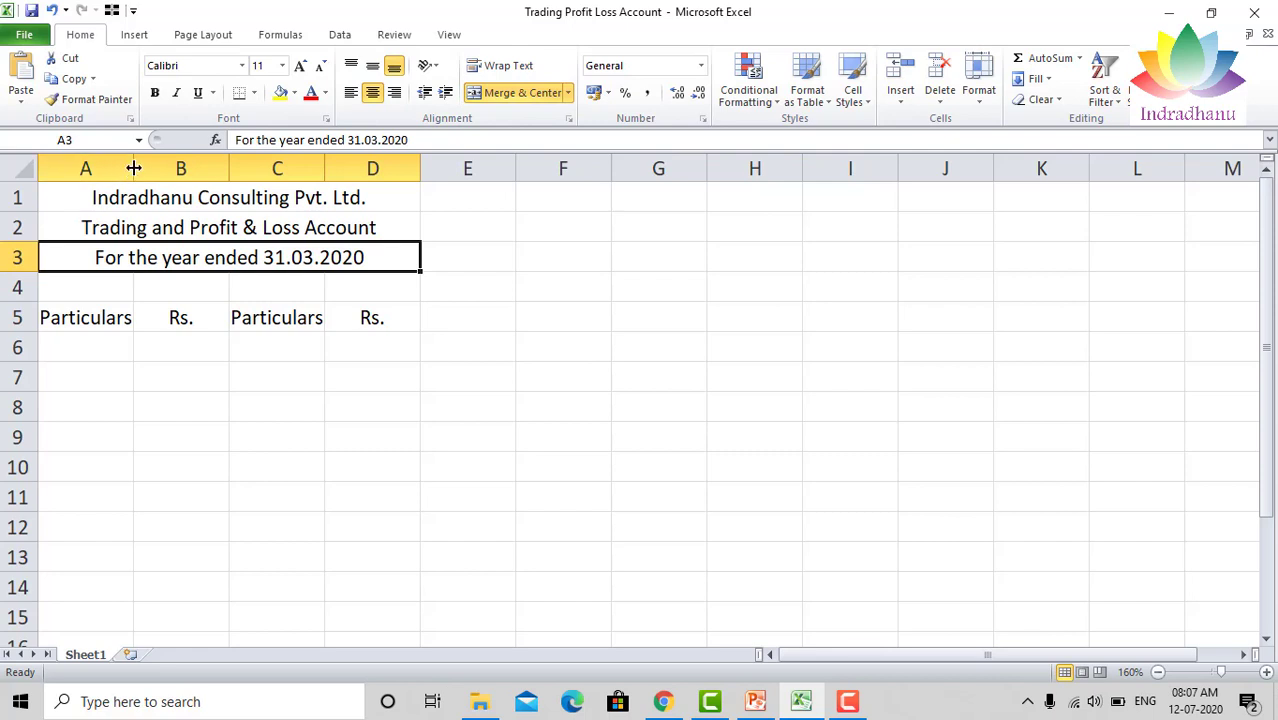
Widen the two "Particulars" columns, A and C, to about three times their default width.
left_click_drag(133, 168, 282, 177)
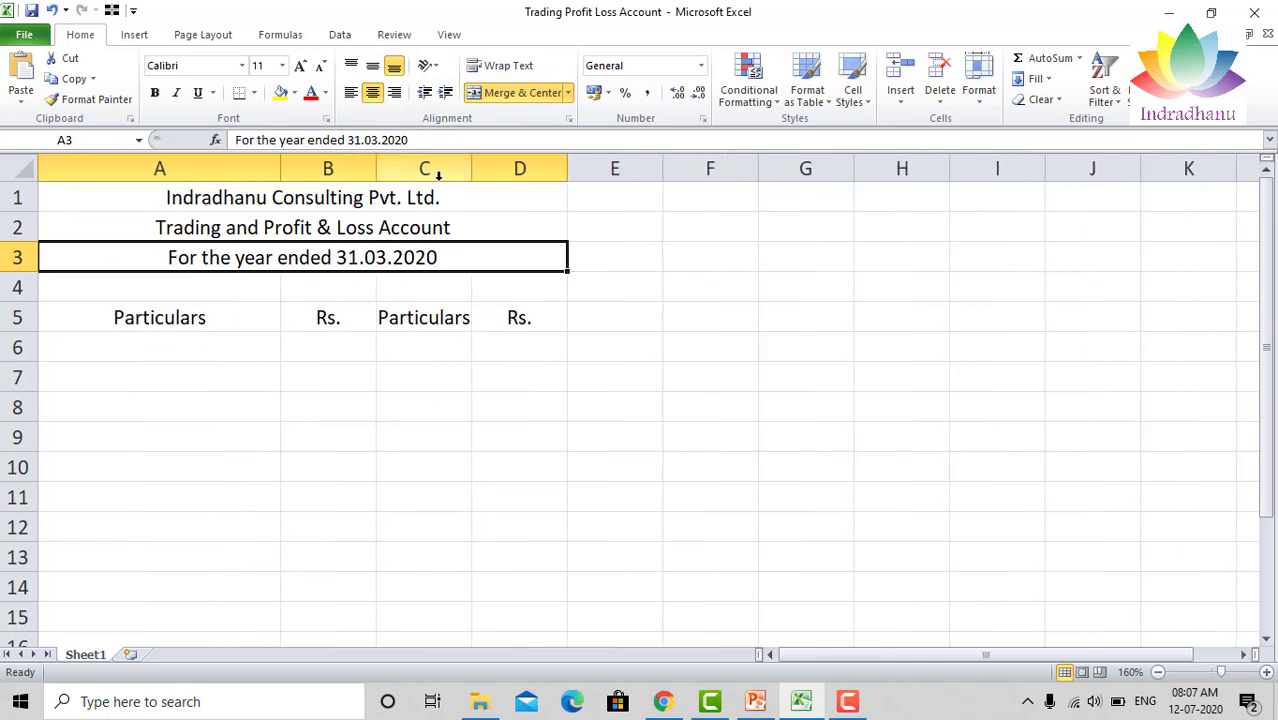
left_click_drag(473, 169, 691, 164)
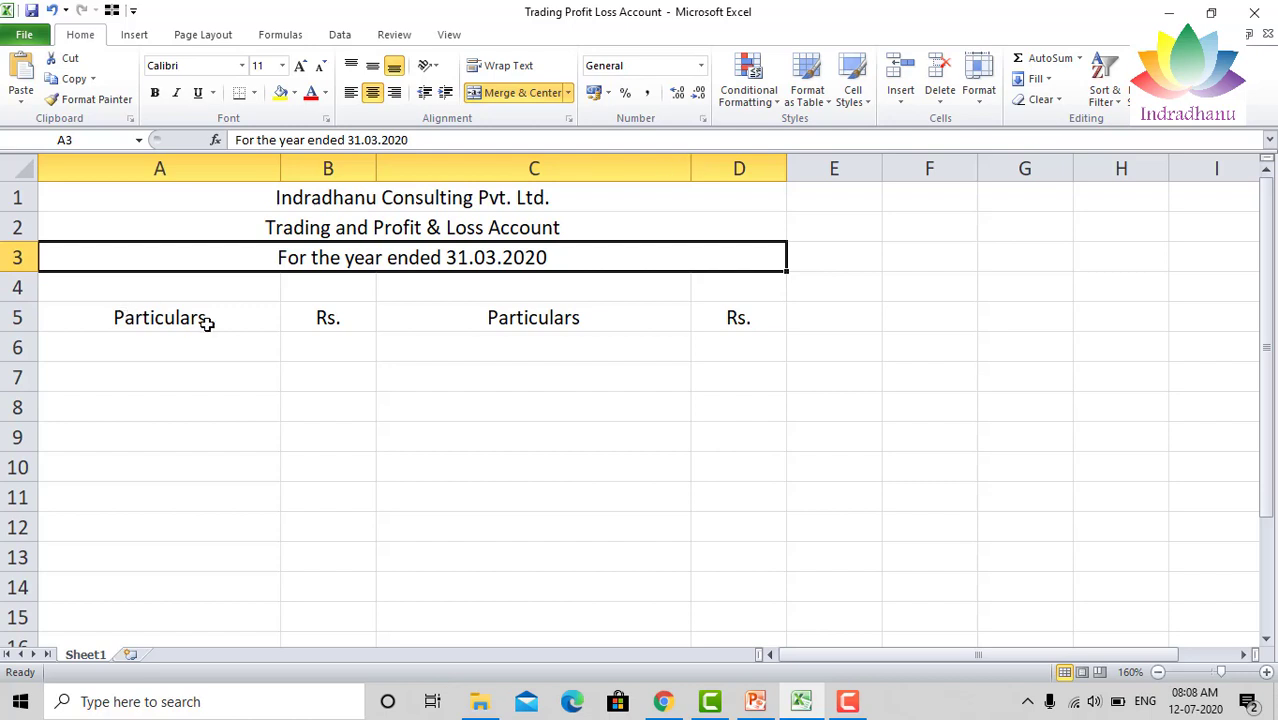
left_click_drag(281, 174, 318, 173)
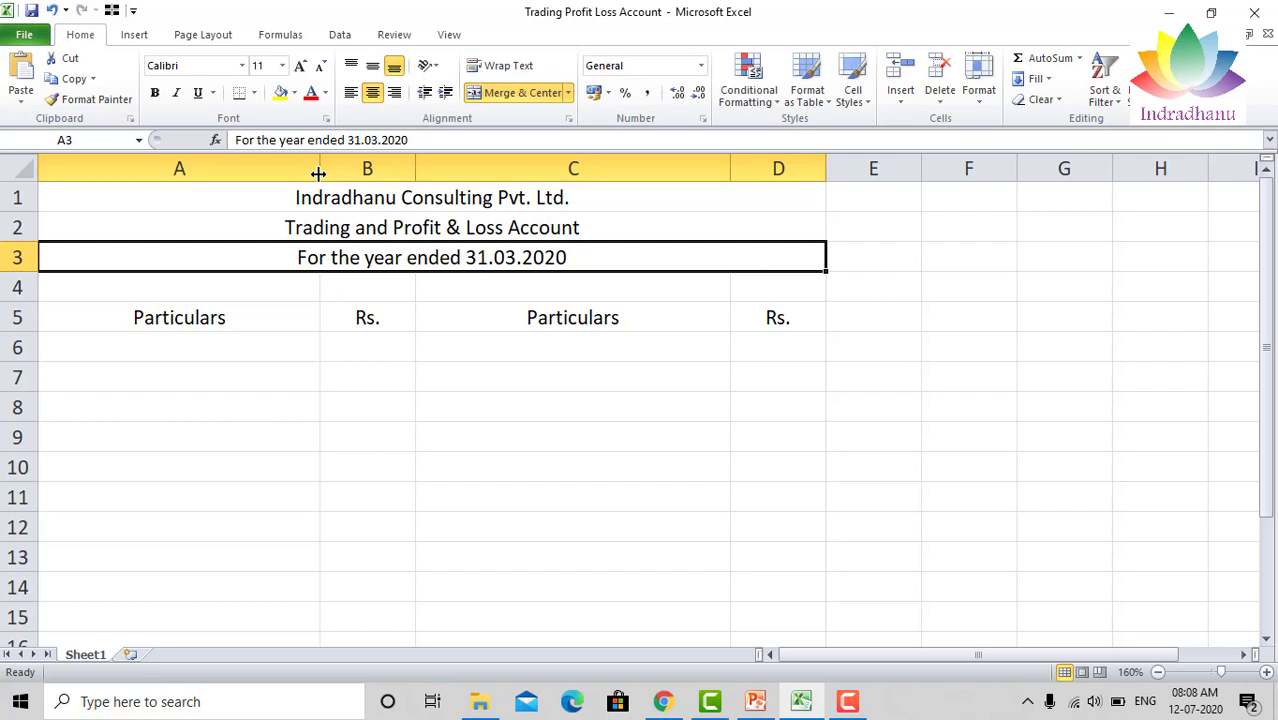
Fill the heading cells A5:D5 with a darker tan theme color.
key("Down")
key("Down")
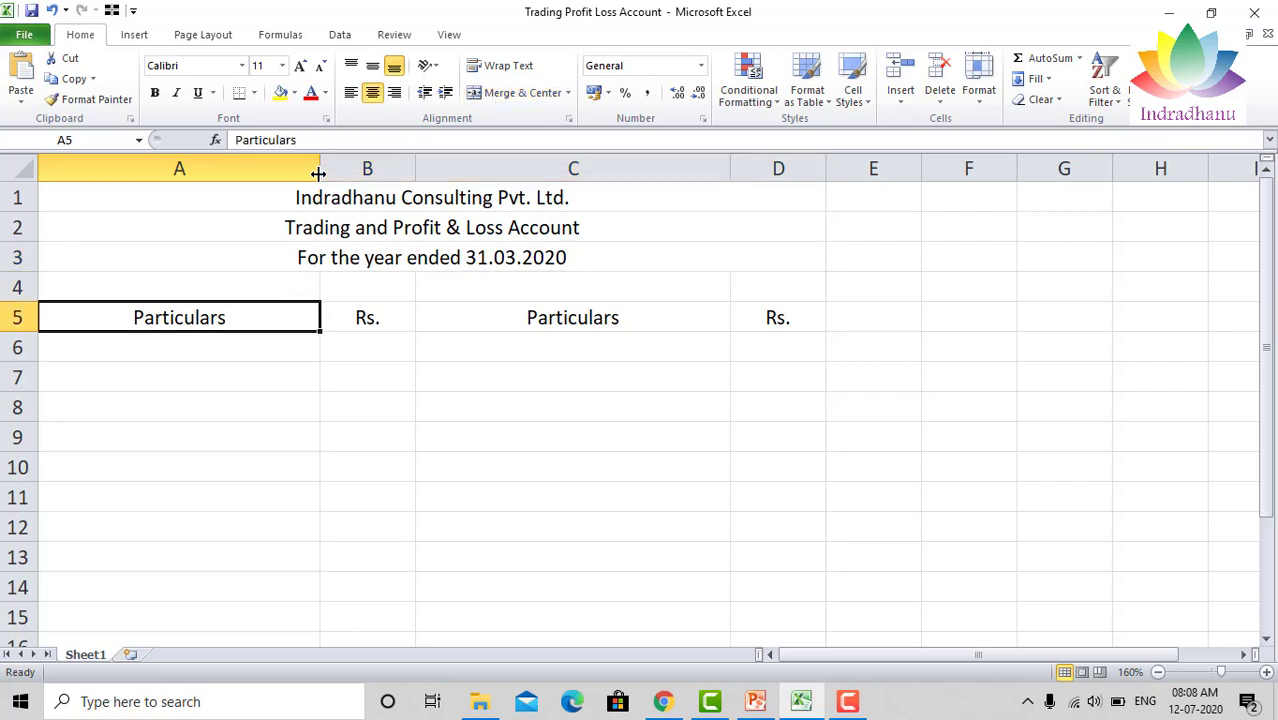
key("shift+Right")
key("shift+Right")
key("shift+Right")
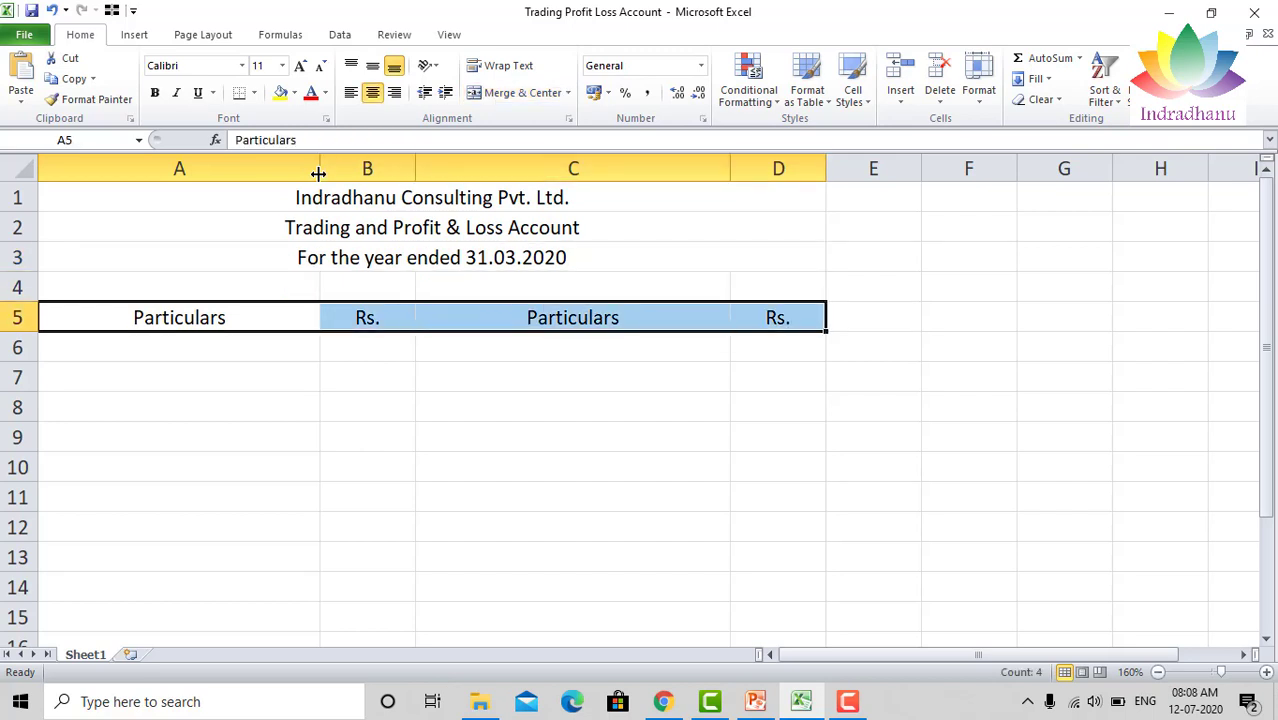
left_click(295, 92)
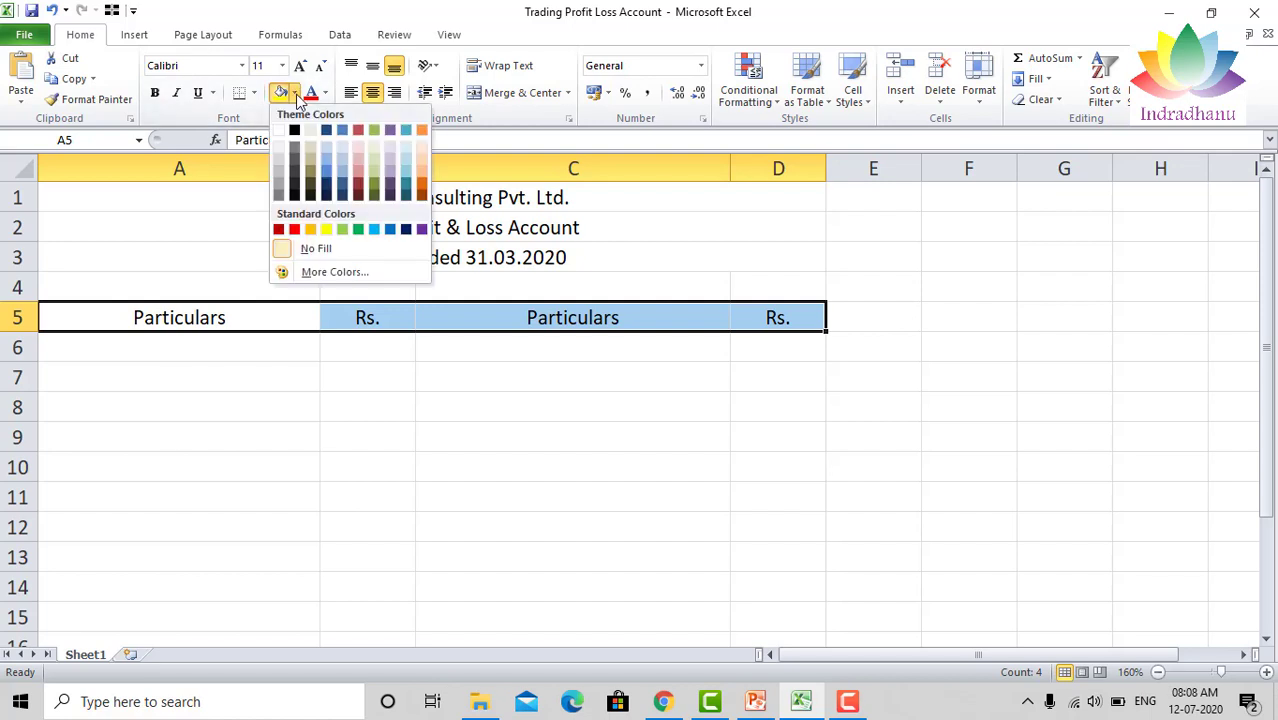
left_click(311, 158)
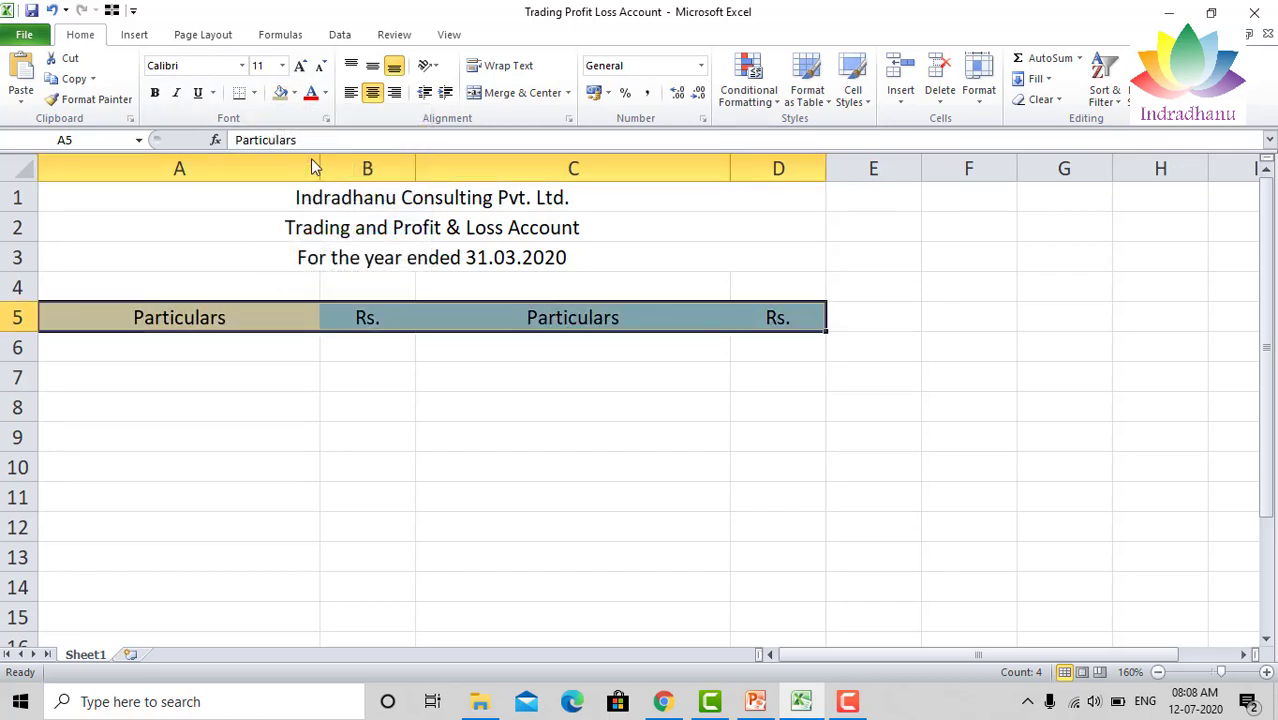
Enter "Opening Stock" in cell A6 as the first item under Particulars.
key("Down")
key("Down")
key("Up")
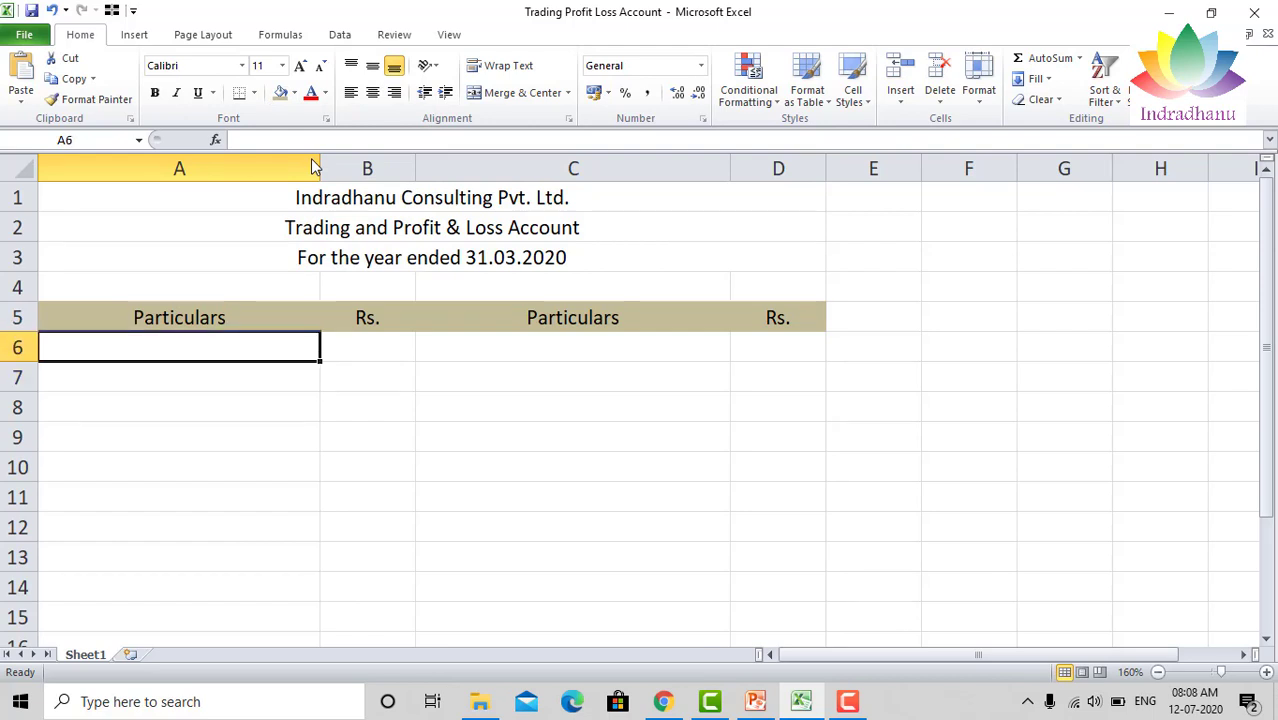
type("Opengi")
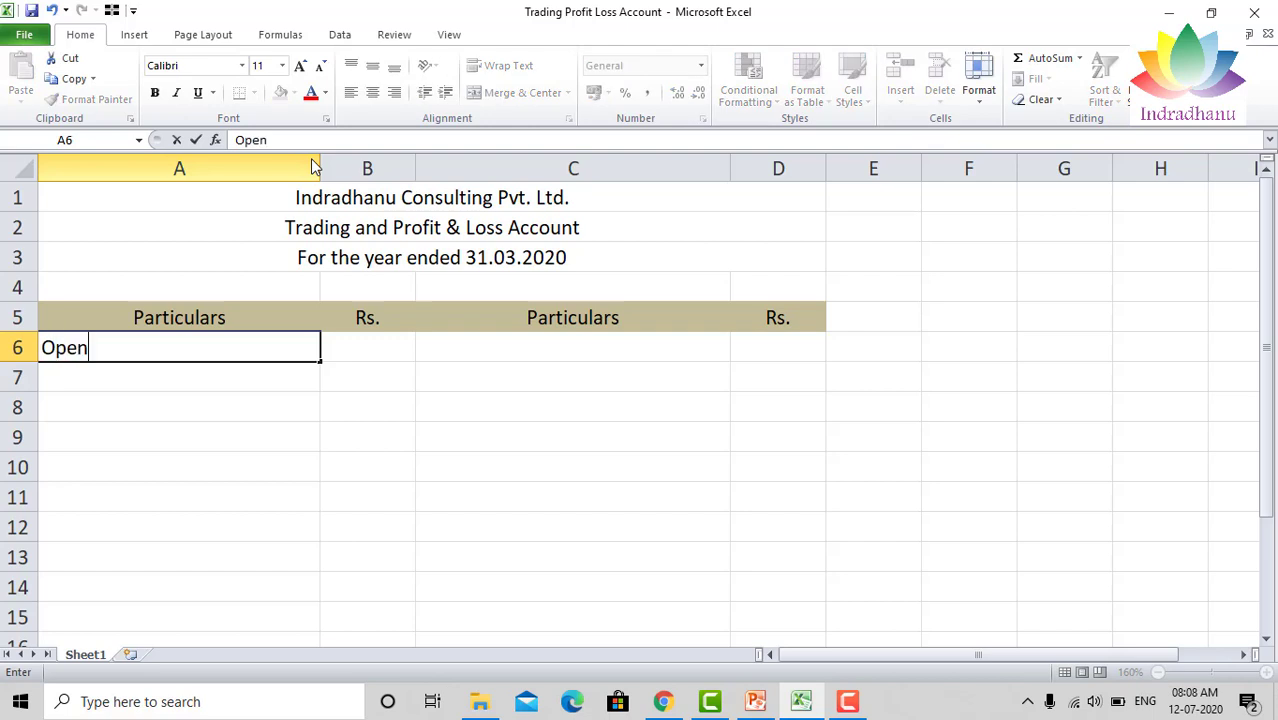
key("BackSpace")
key("BackSpace")
type("ing Stock")
key("Return")
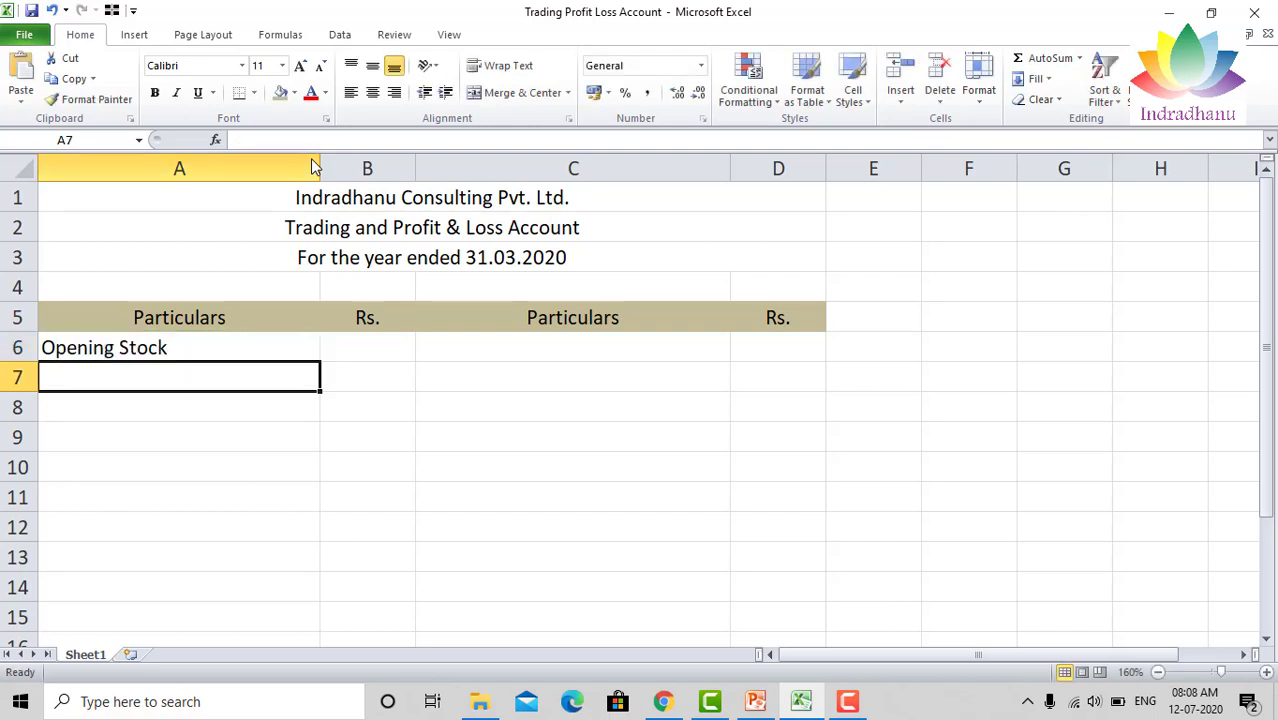
Enter "Purchases" in cell A7, correcting its spelling.
type("Purchas")
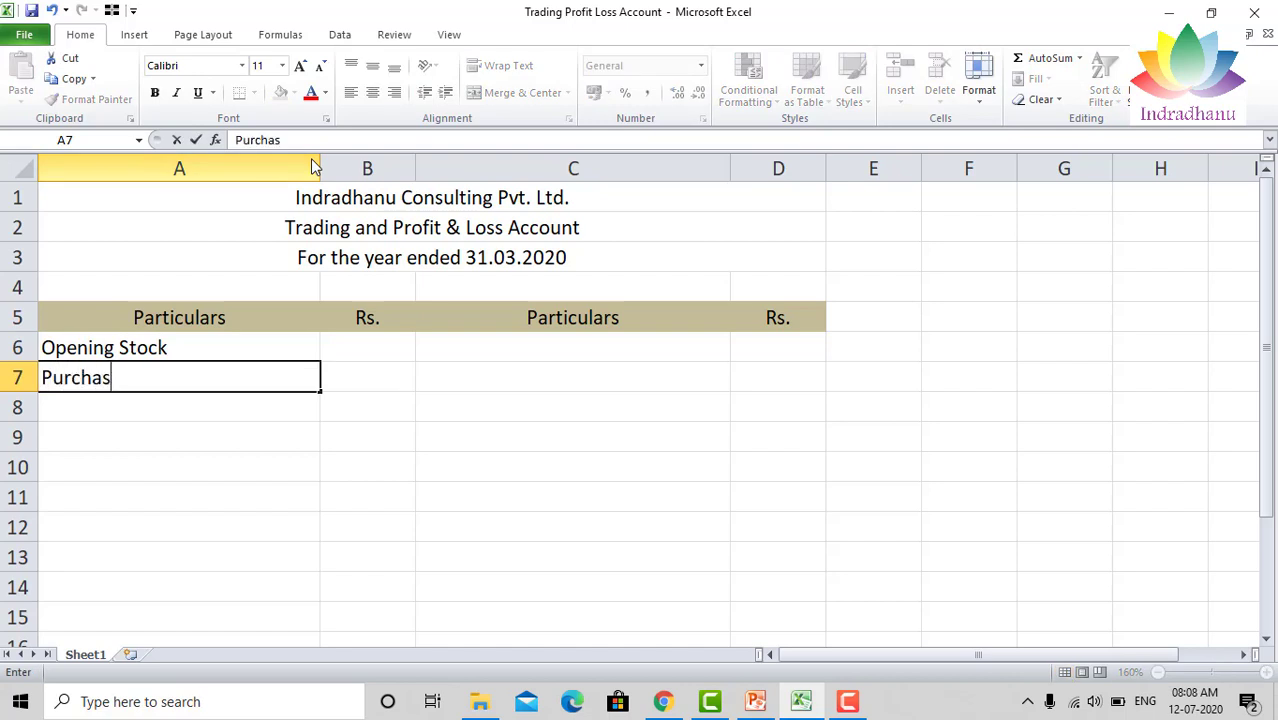
type("ess")
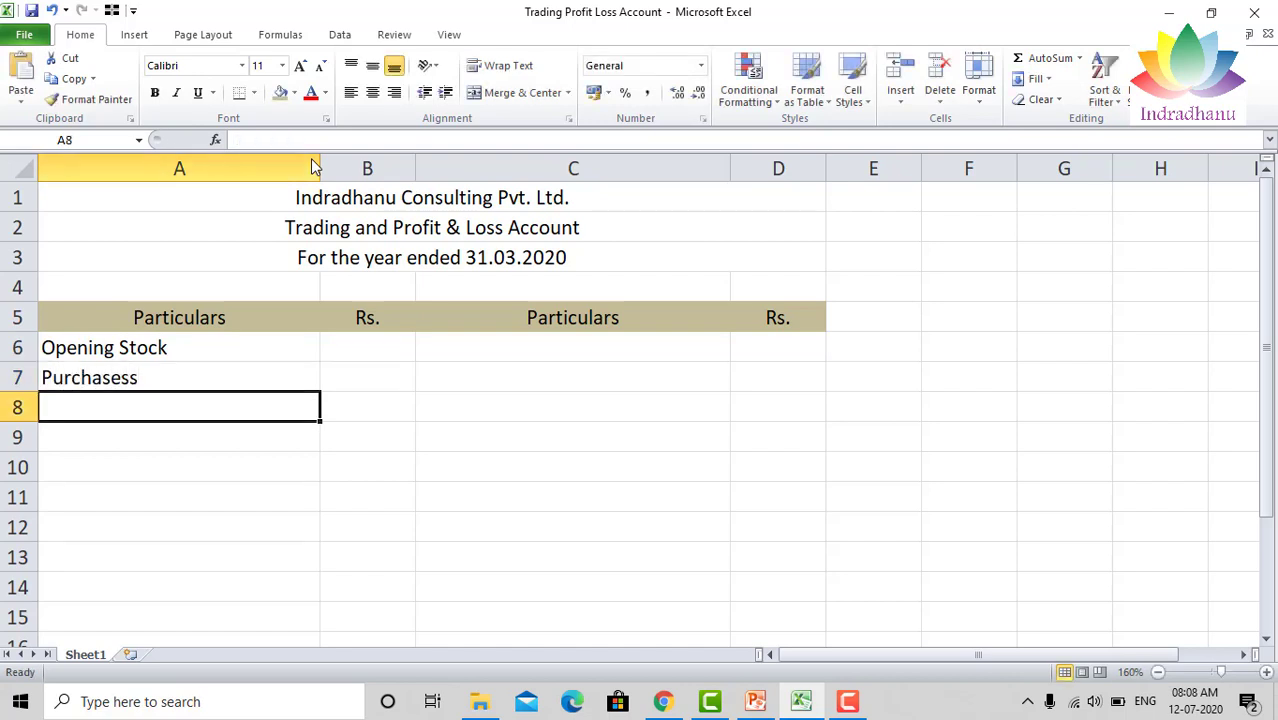
key("Up")
key("F2")
key("BackSpace")
key("Return")
Enter "Direct Expenses" in cell A8 and "Gross Profit" in cell A9.
type("D")
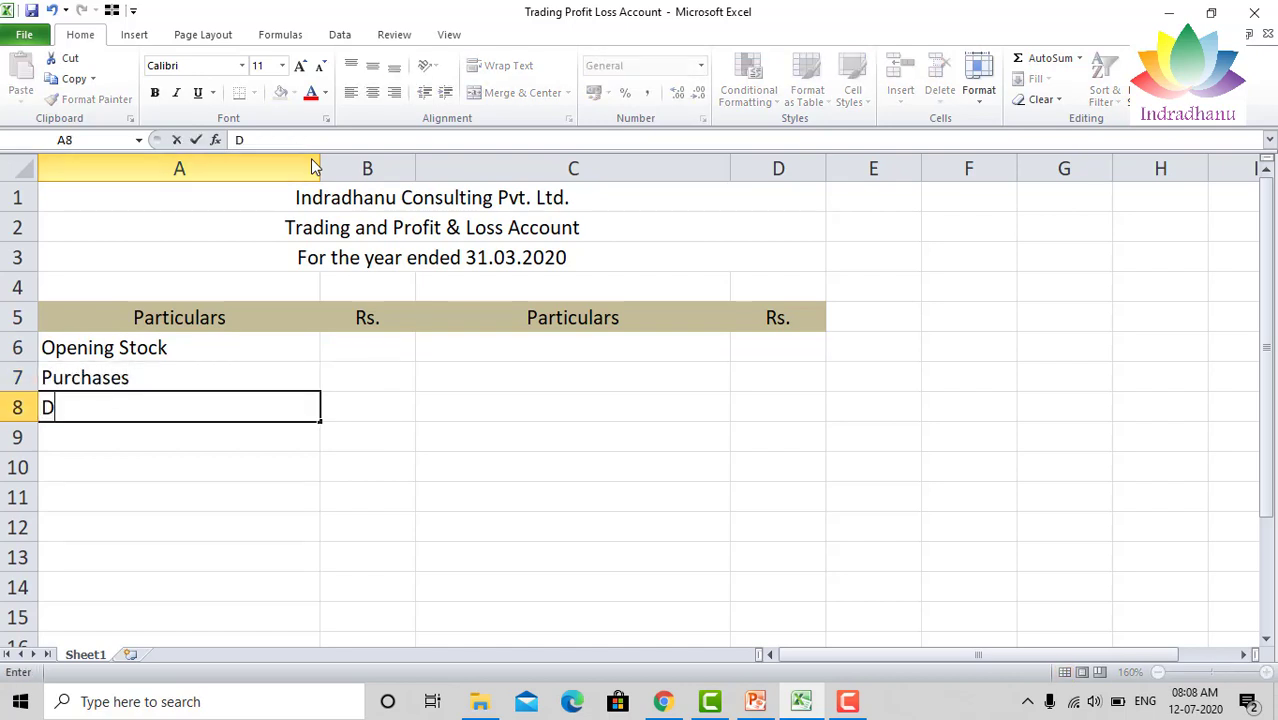
type("irect Exp")
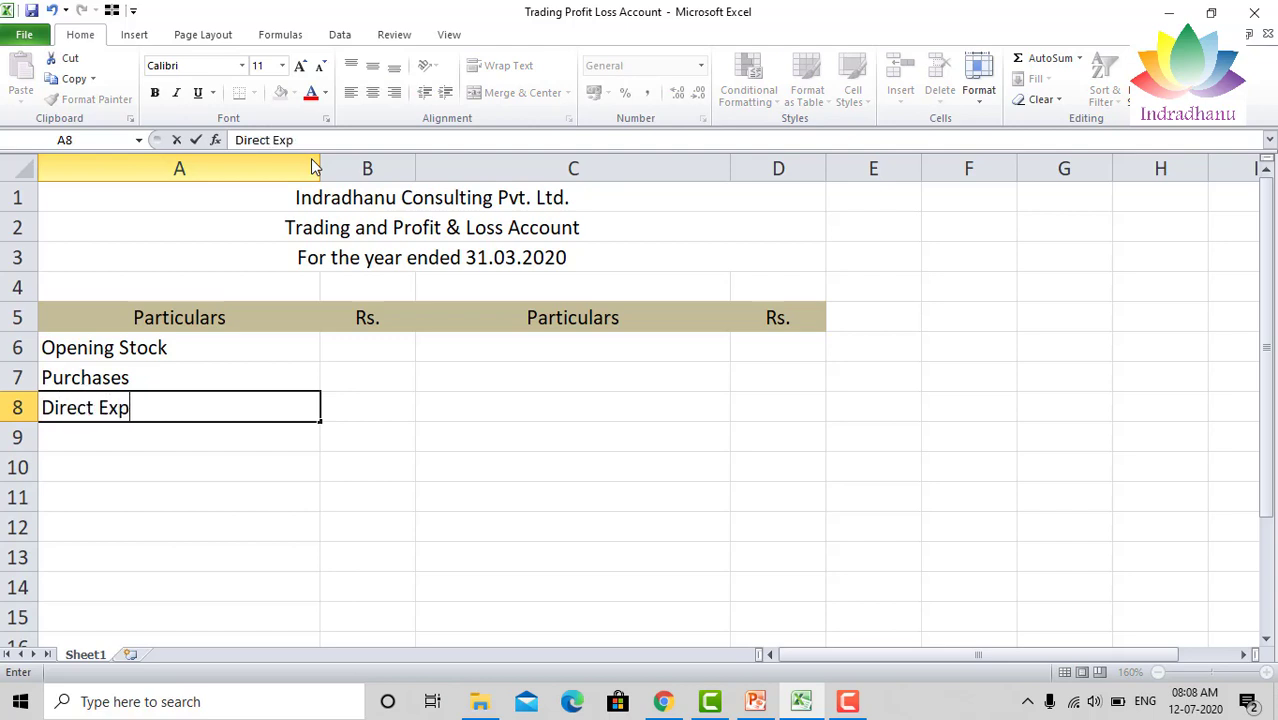
type("enses")
key("Return")
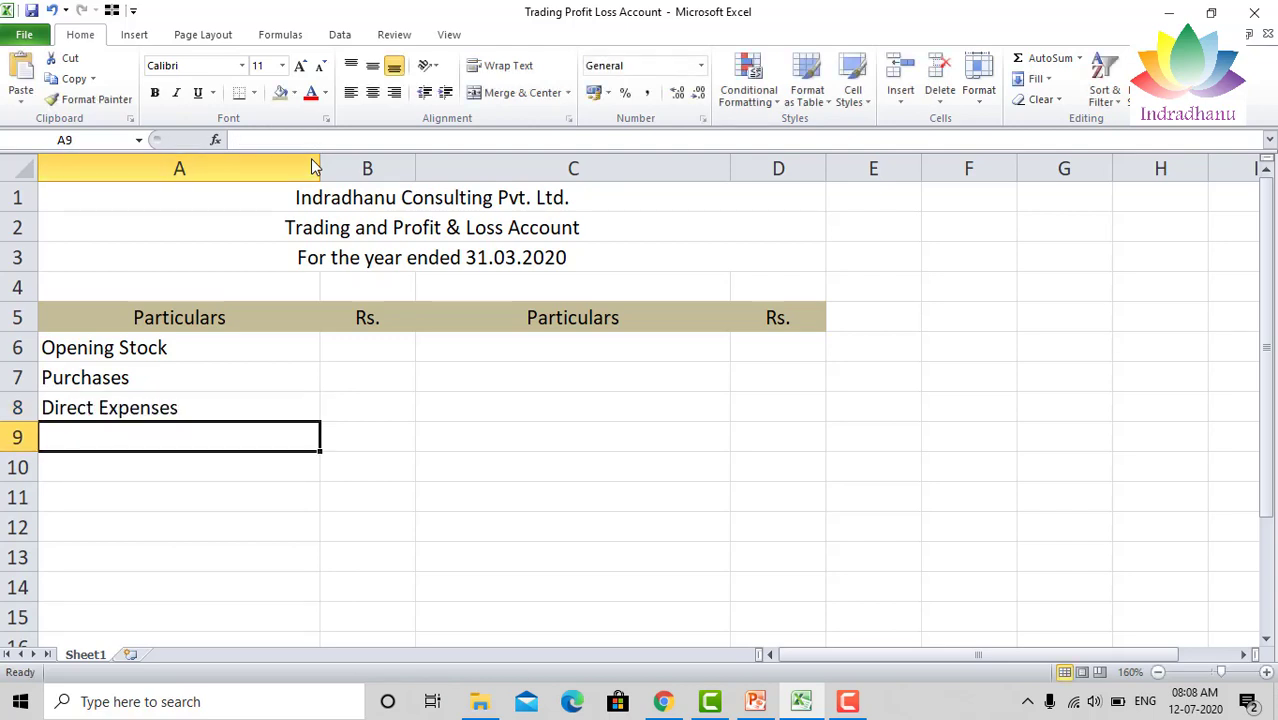
type("Gross")
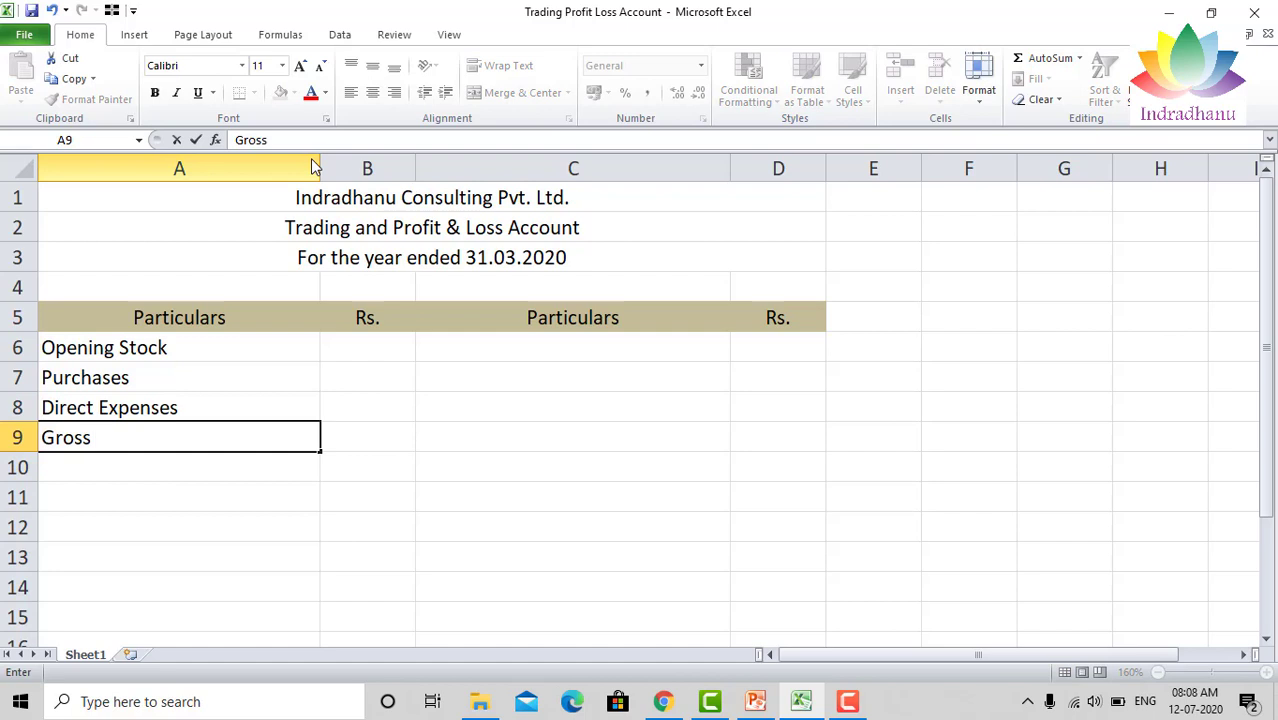
type(" Profit")
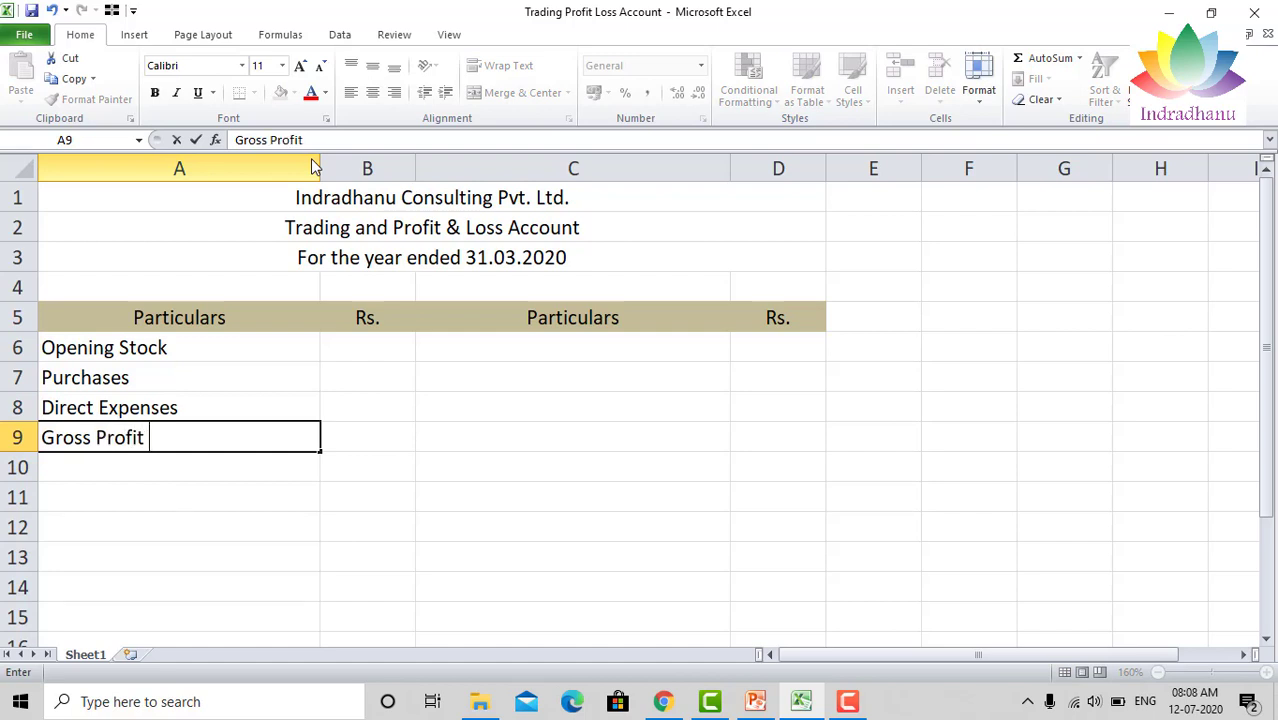
key("Return")
Enter "Sales" in cell C6 and "Closing Stock" in cell C7.
key("Up")
key("Up")
key("Up")
key("Up")
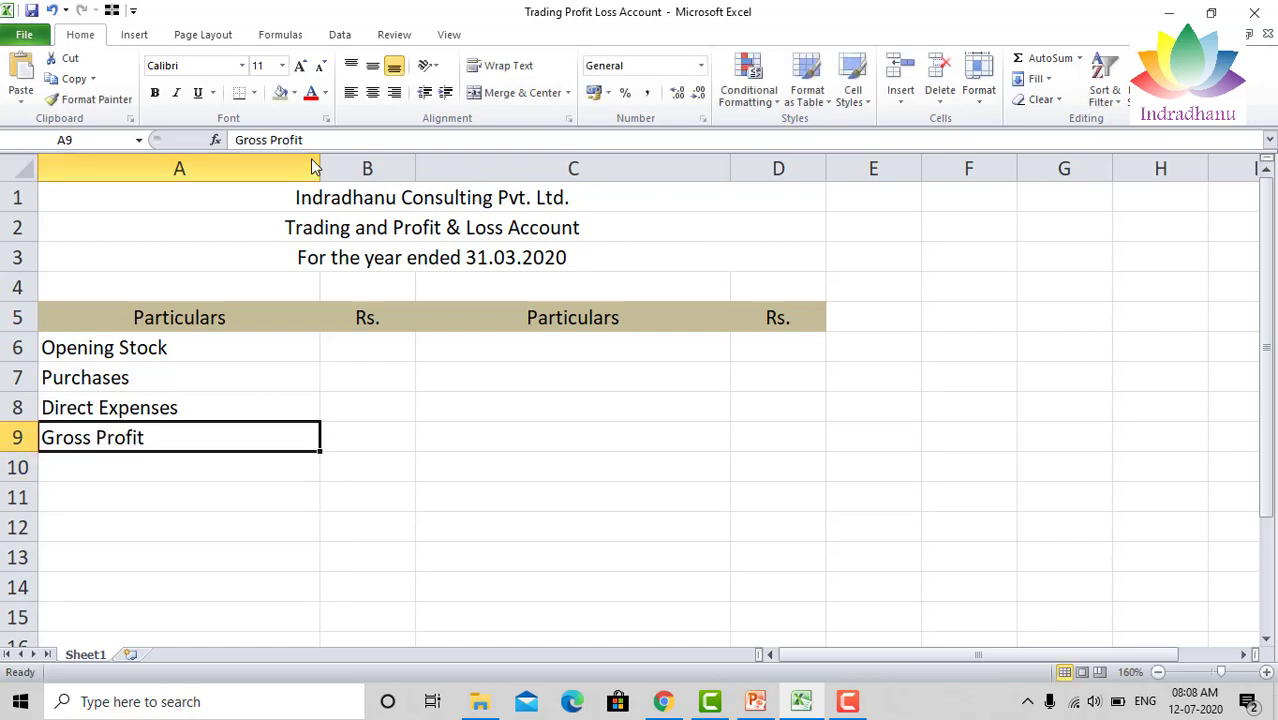
key("Right")
key("Right")
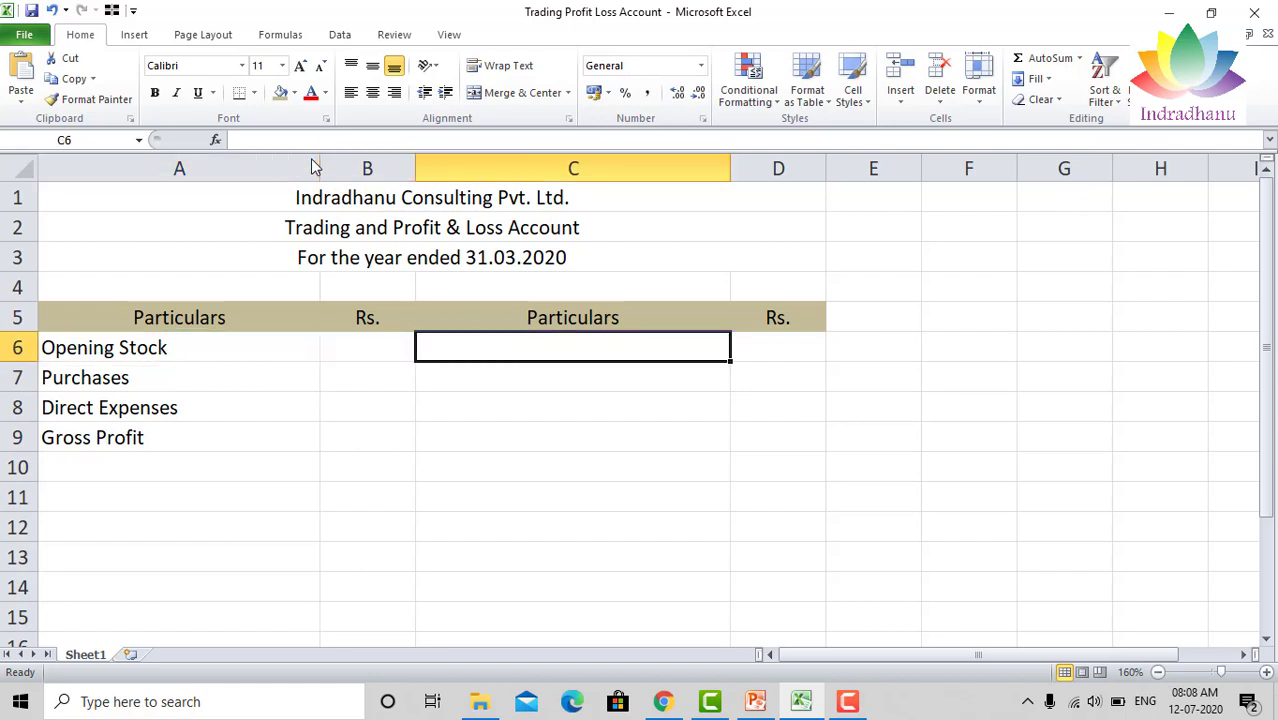
type("Sales")
key("Return")
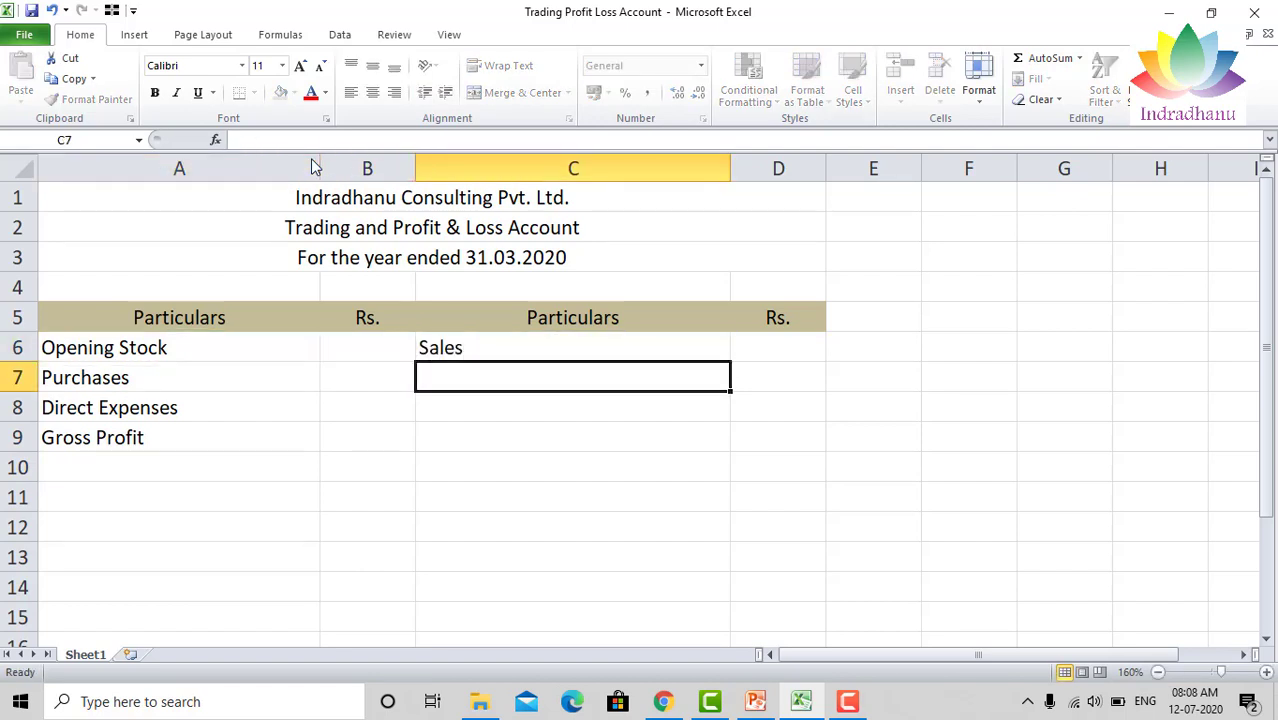
type("Closi")
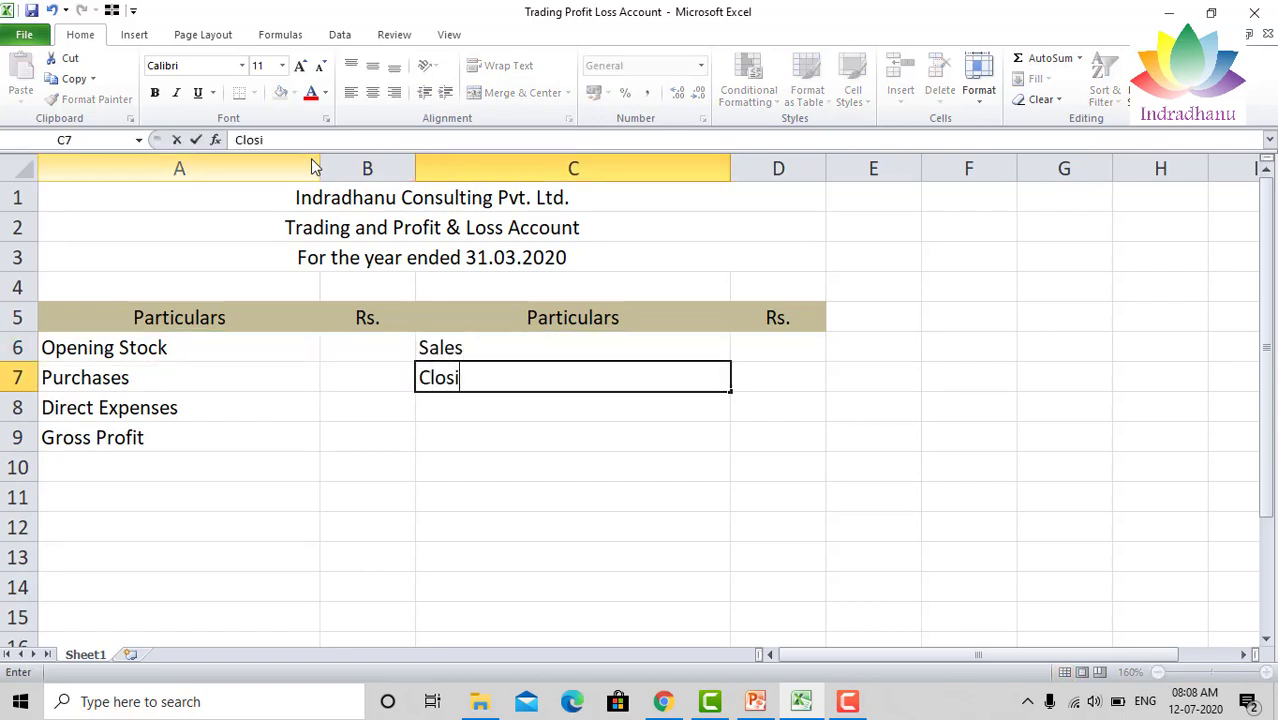
type("ng Stock")
key("Return")
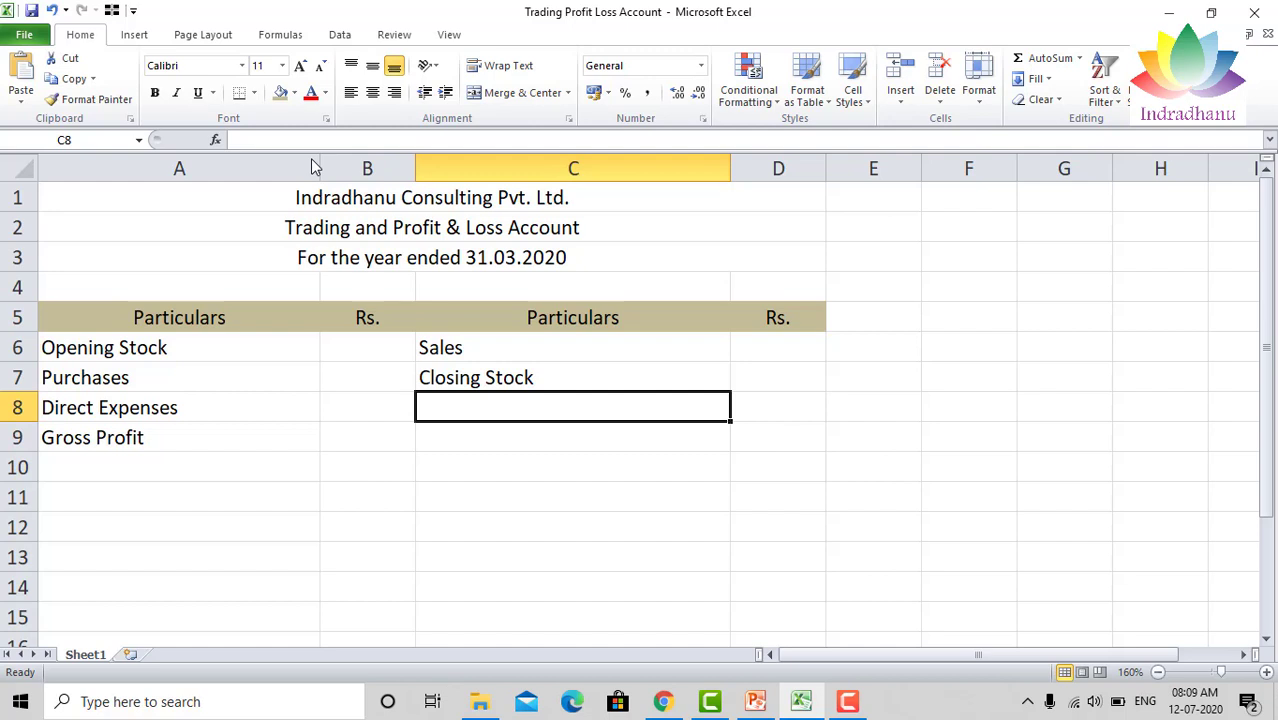
Enter 1028 in cell D6 as the Sales amount.
key("Up")
key("Up")
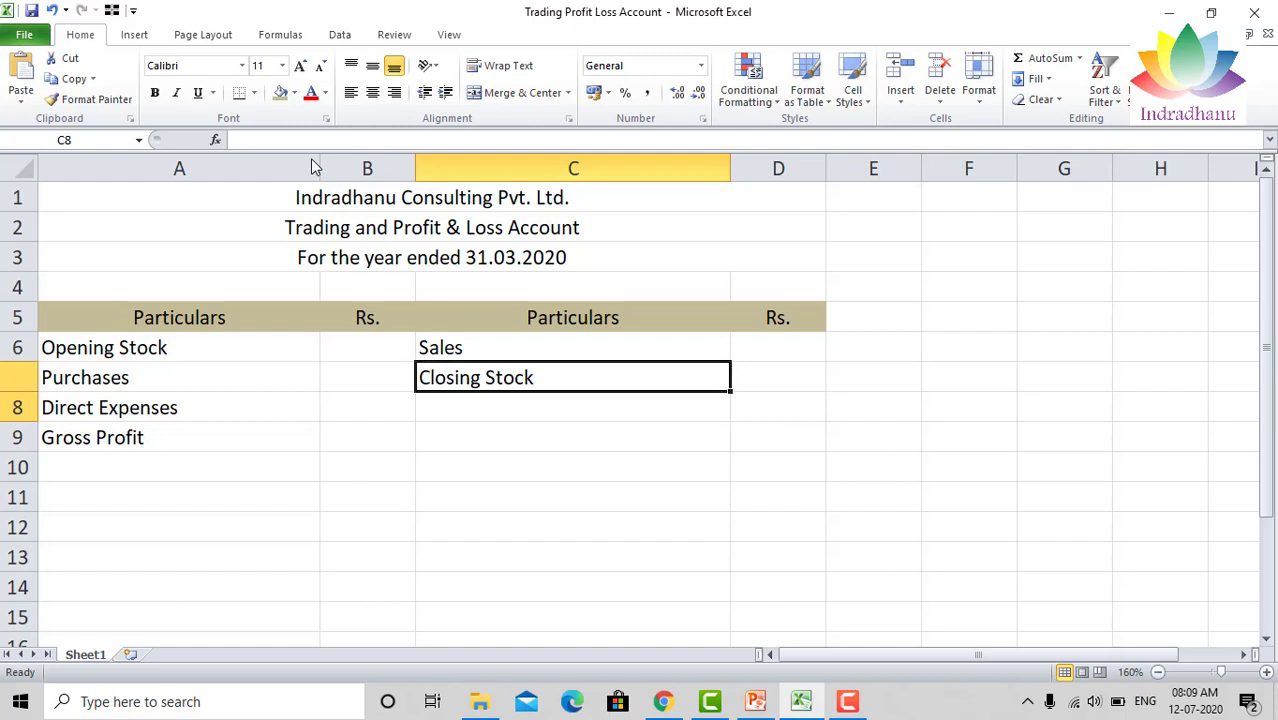
key("Right")
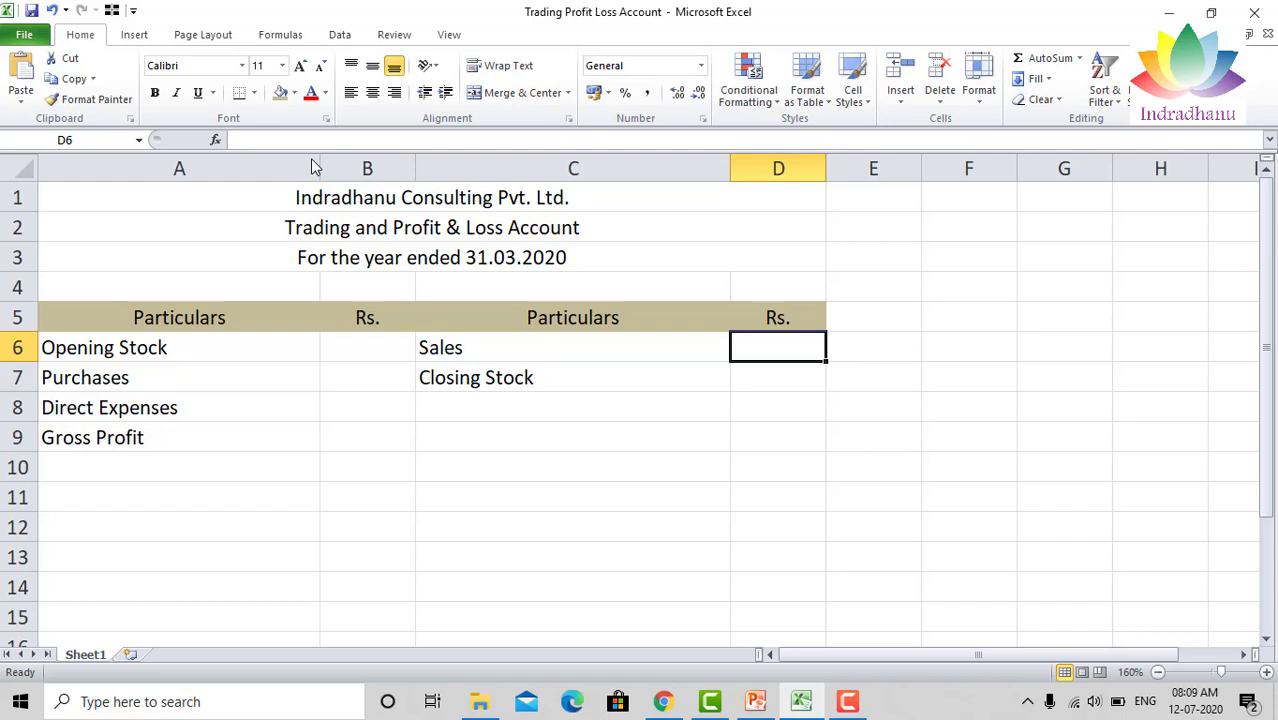
type("1028")
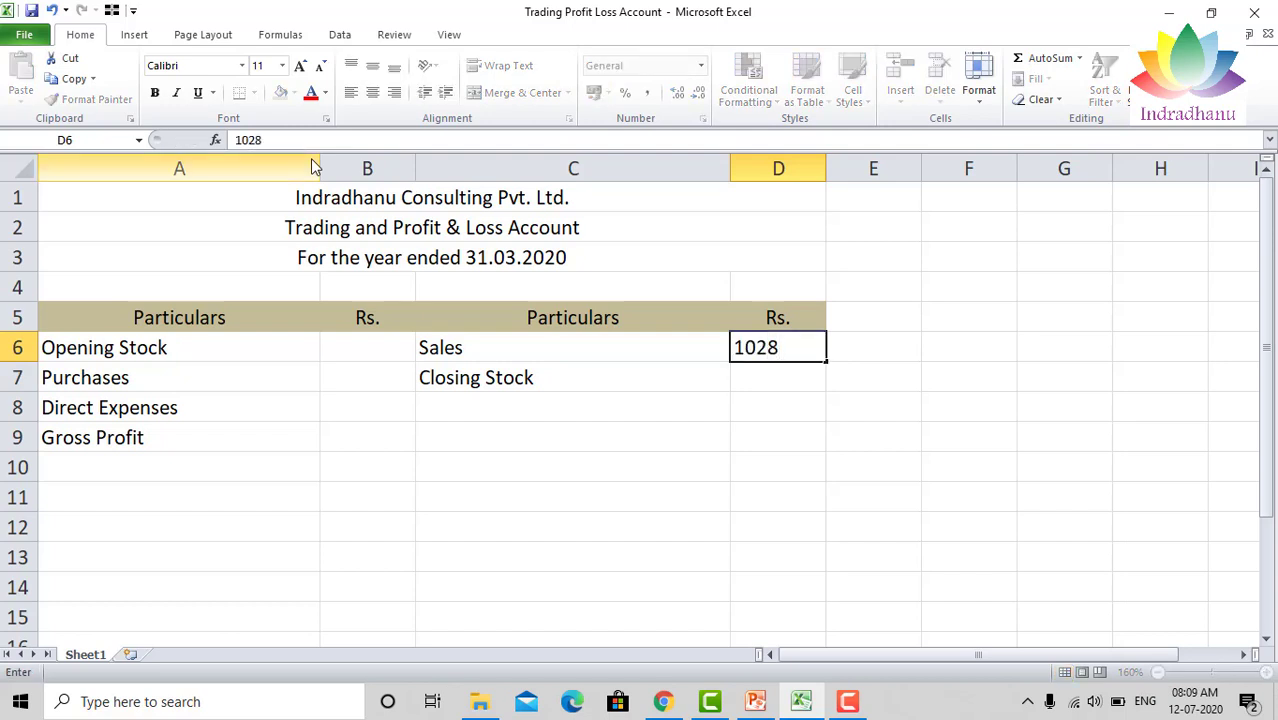
key("Return")
Enter the unit note "Rs. In Lakhs" in cell D4 above the amount heading.
key("Up")
key("Up")
key("Up")
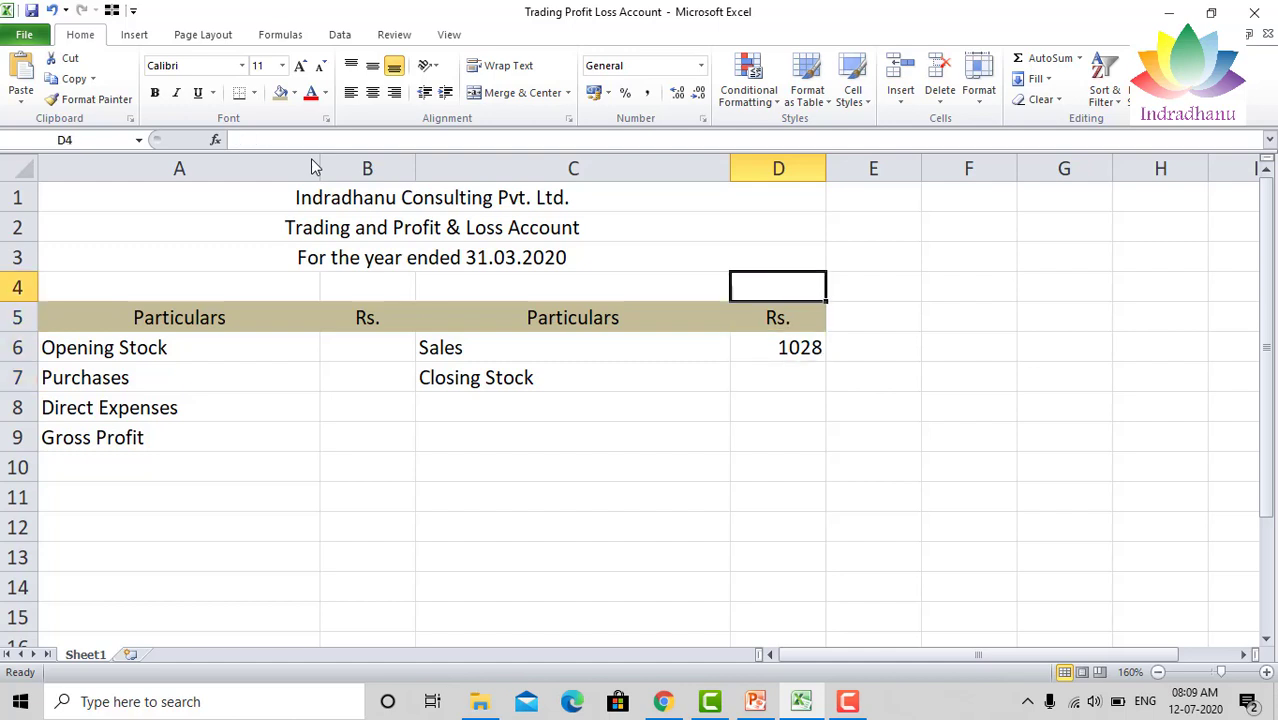
type("Rs. in")
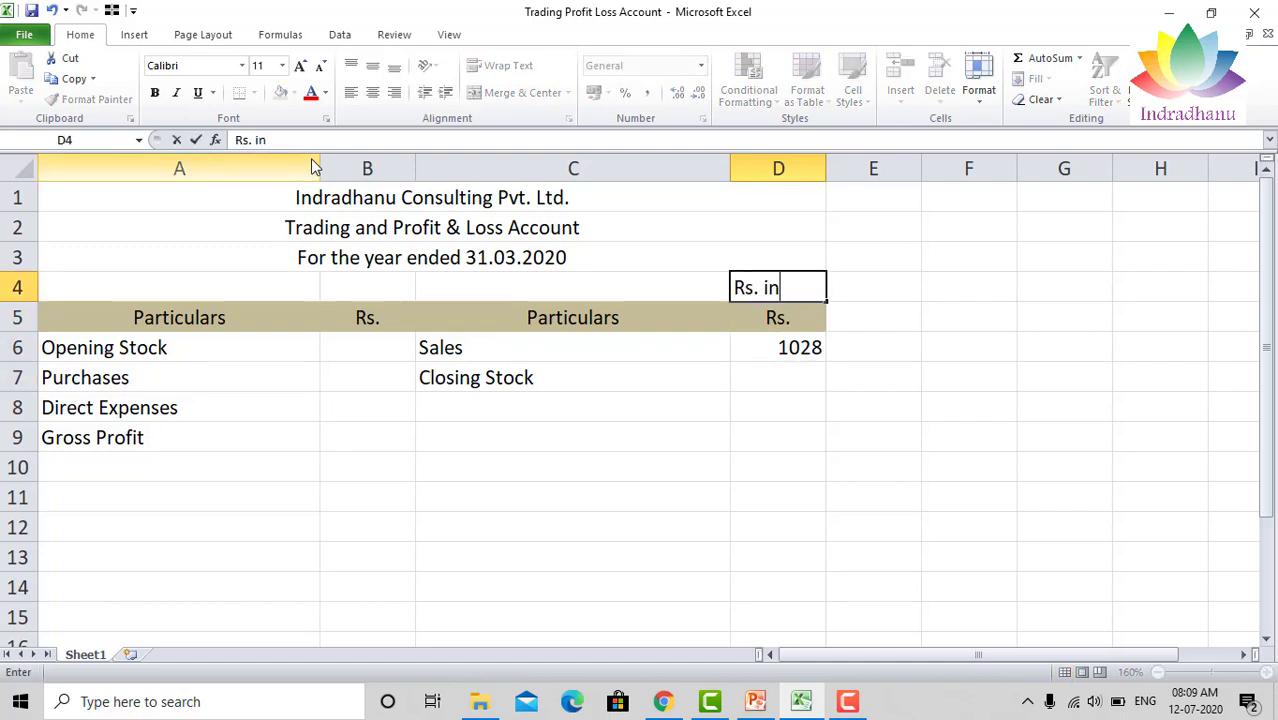
type(" Lakhs")
key("Return")
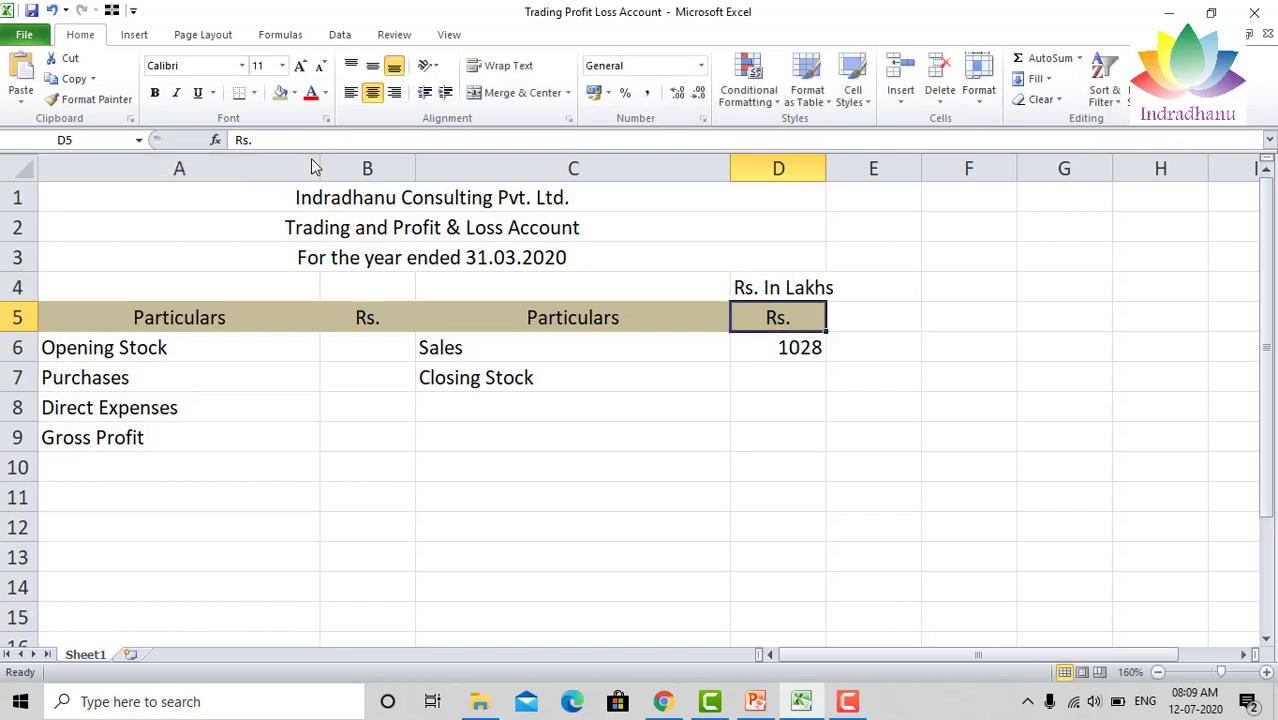
Autofit the width of column D to the "Rs. In Lakhs" note.
key("Up")
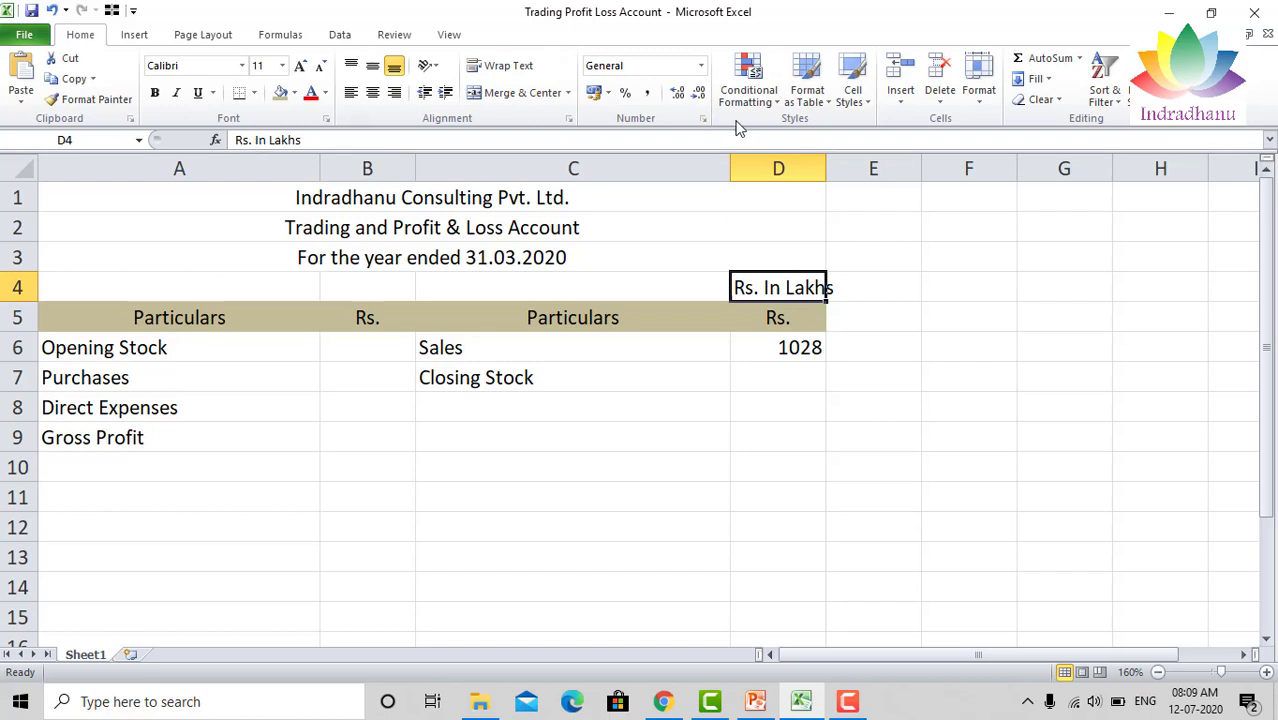
double_click(827, 167)
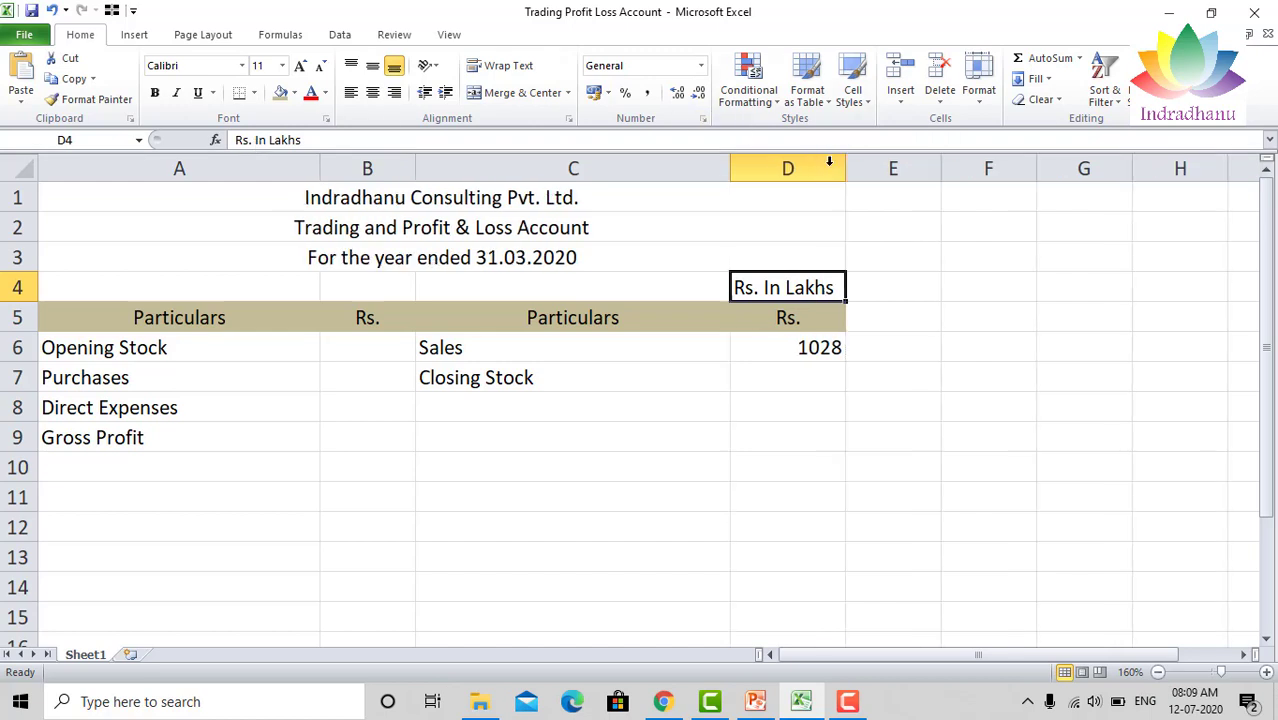
Enter 229 in cell D7 as the Closing Stock amount.
key("Down")
key("Down")
key("Down")
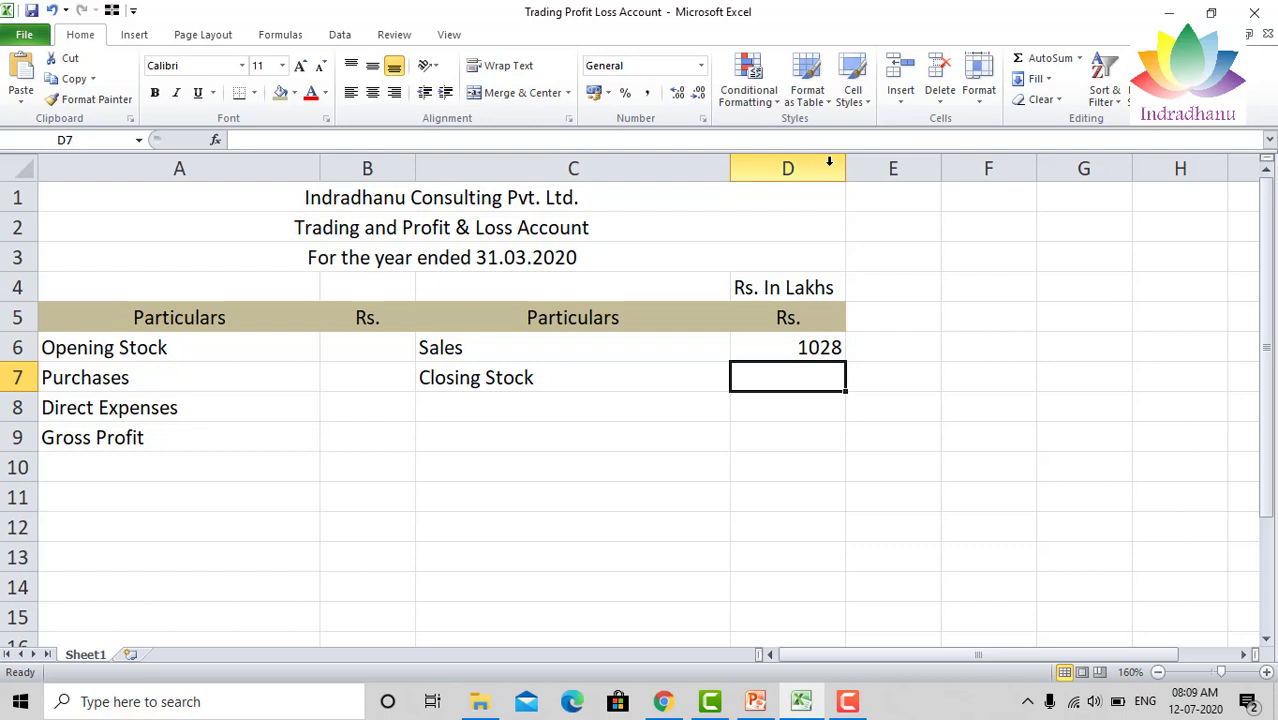
key("Left")
key("Left")
key("Up")
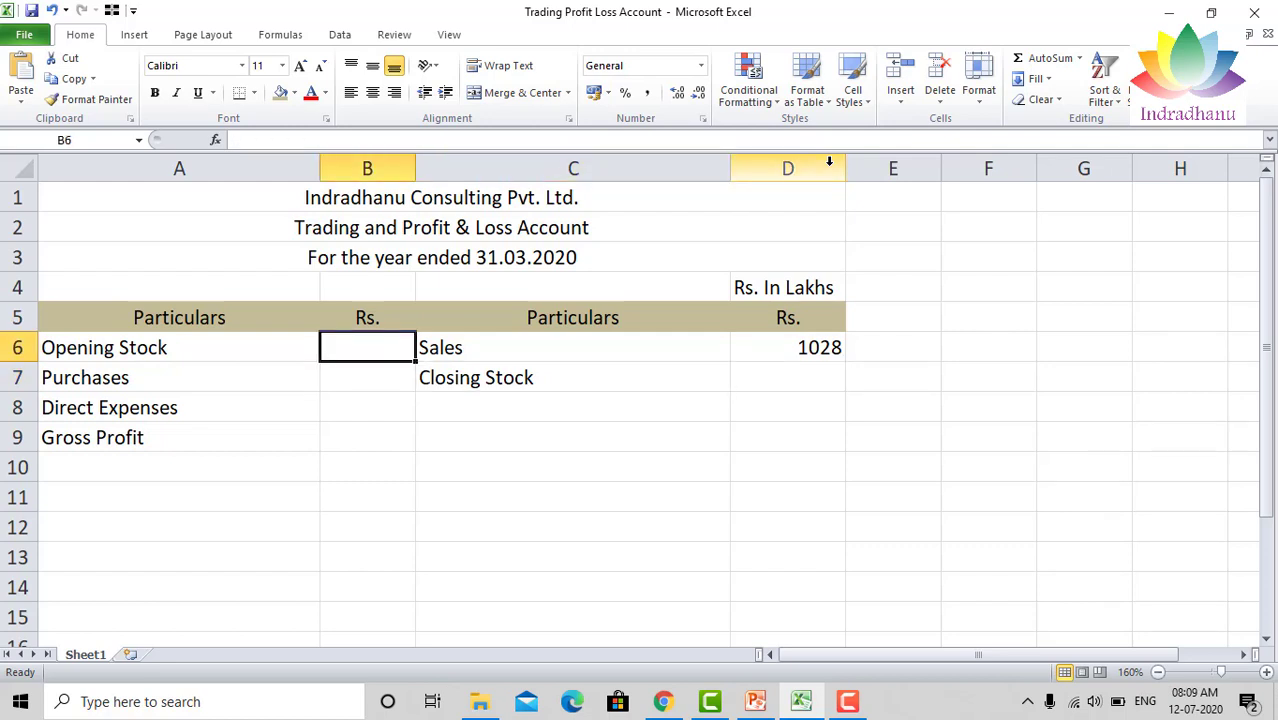
key("Right")
key("Right")
key("Down")
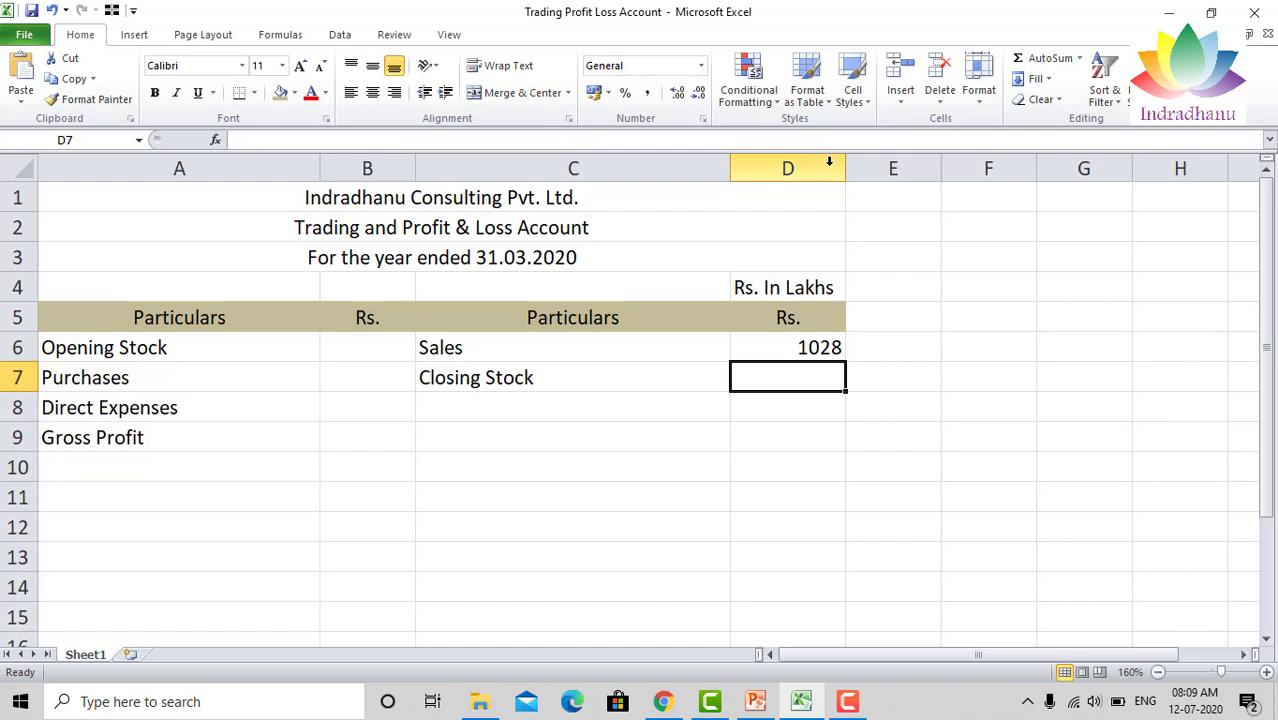
type("229")
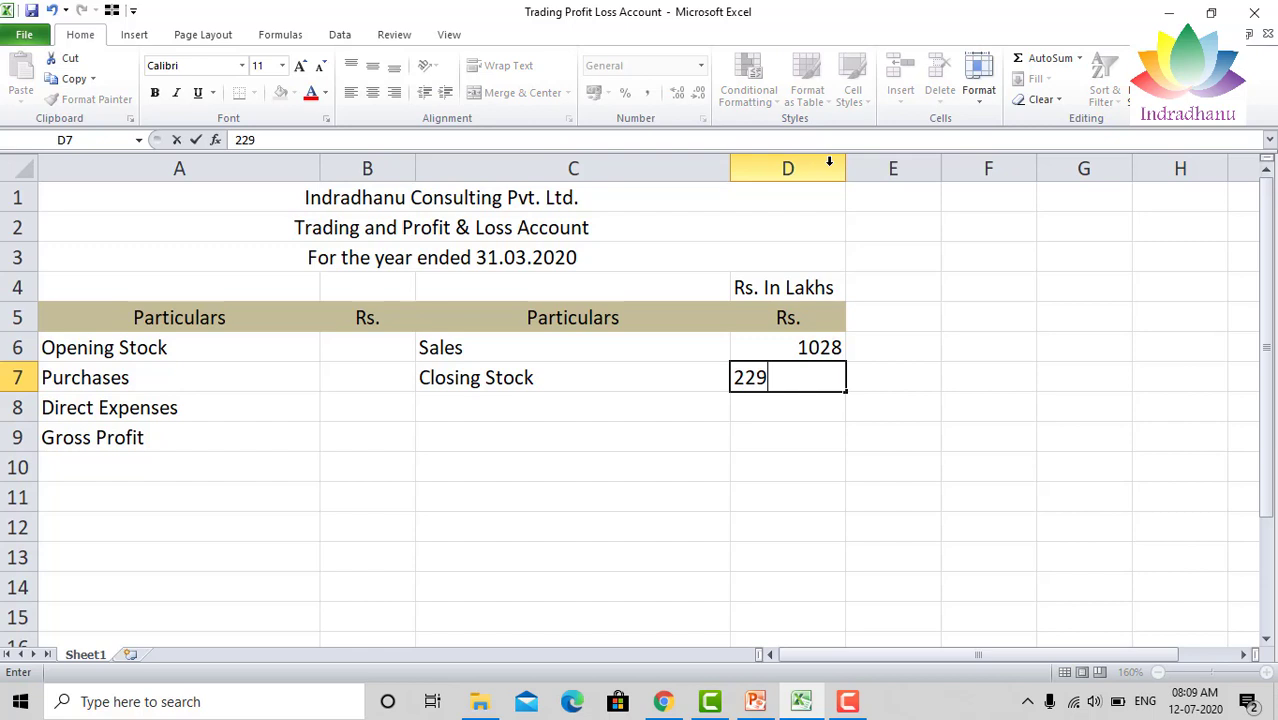
key("Return")
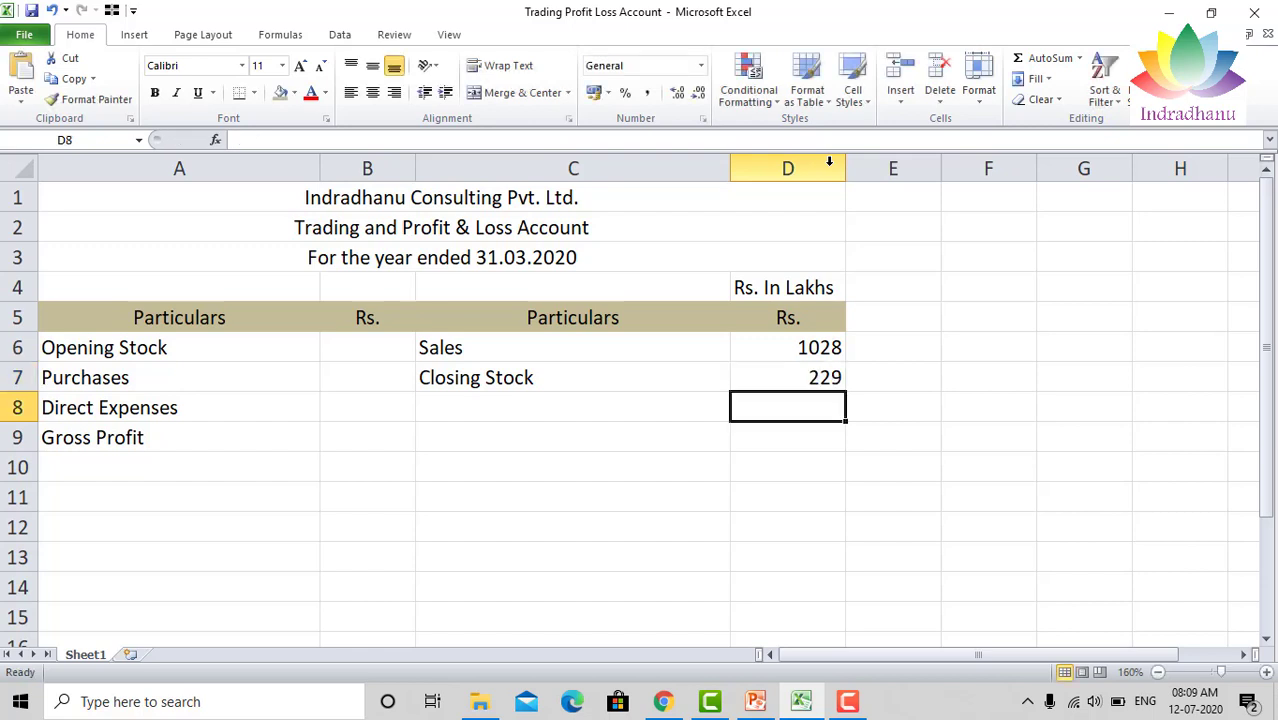
Enter 210 in cell B6 for Opening Stock and 723 in cell B7 for Purchases.
key("Left")
key("Left")
key("Up")
key("Up")
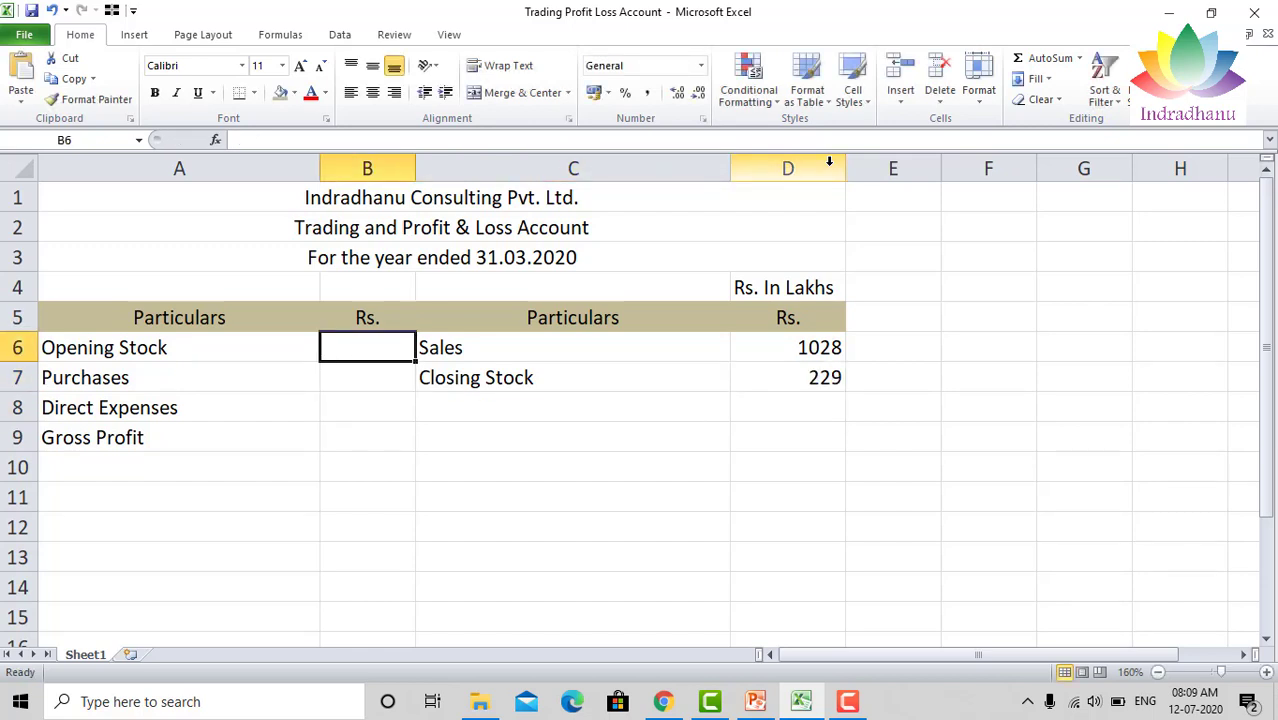
type("210")
key("Return")
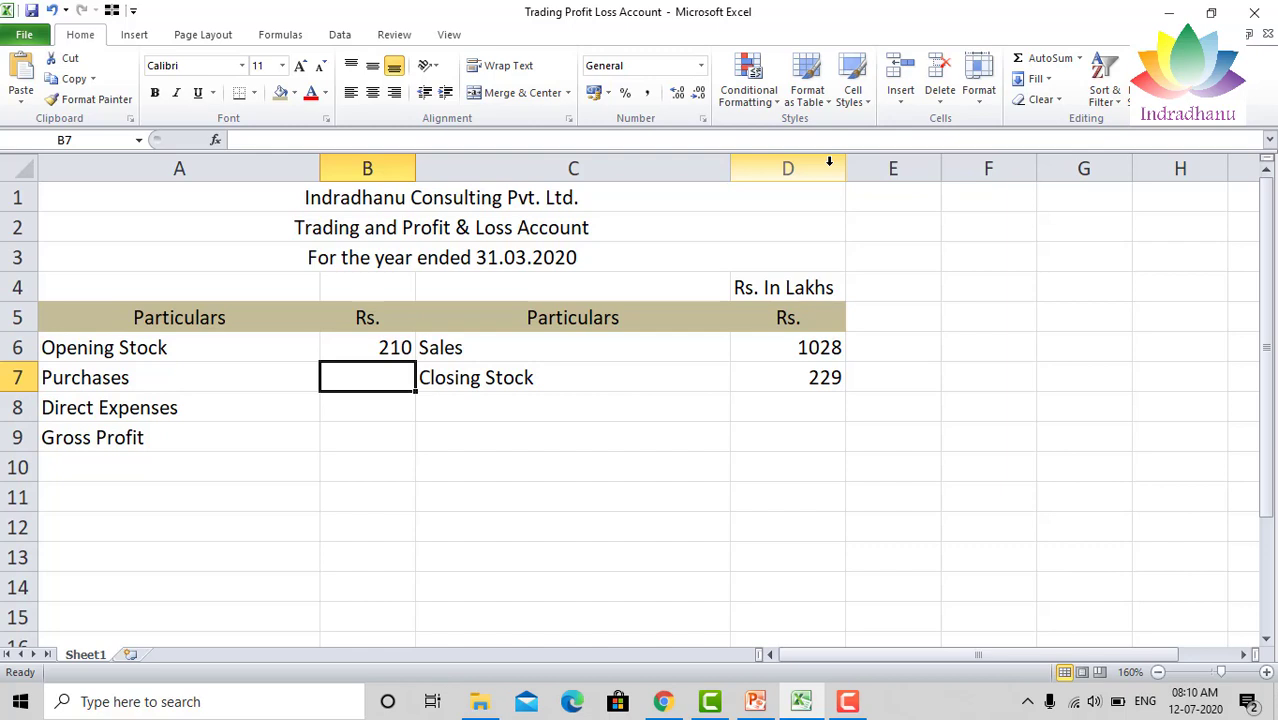
type("723")
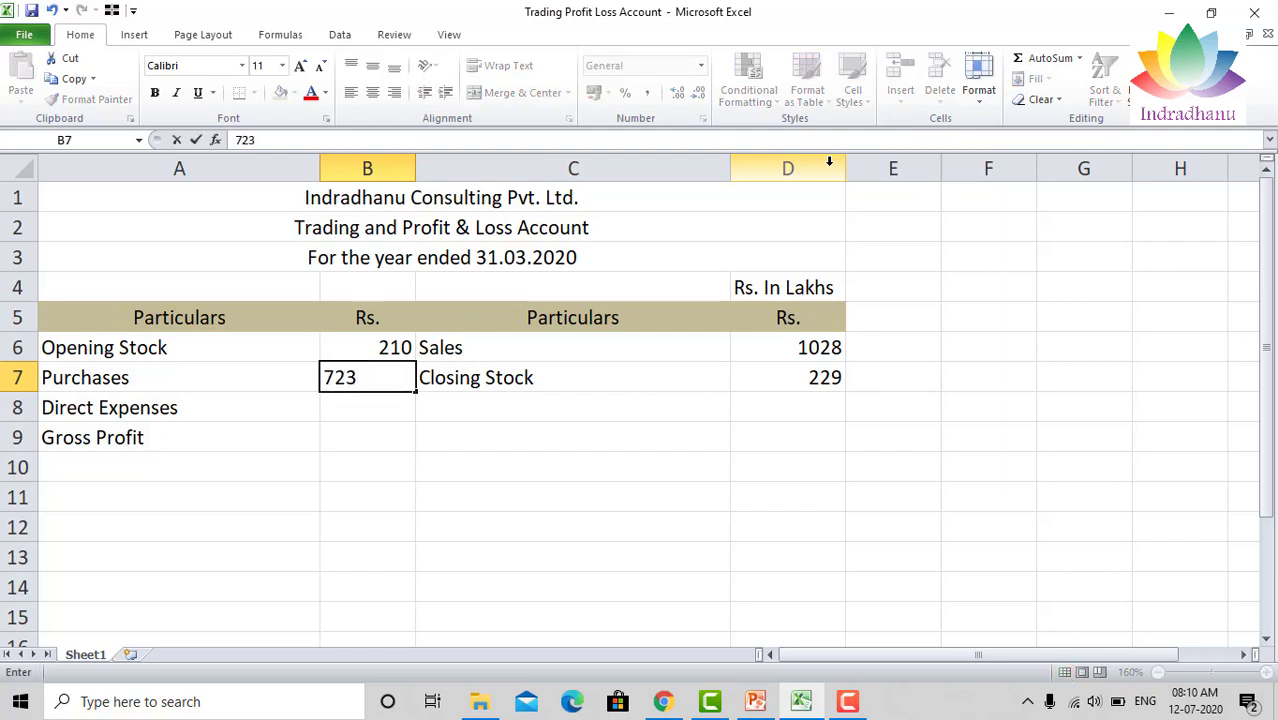
key("Return")
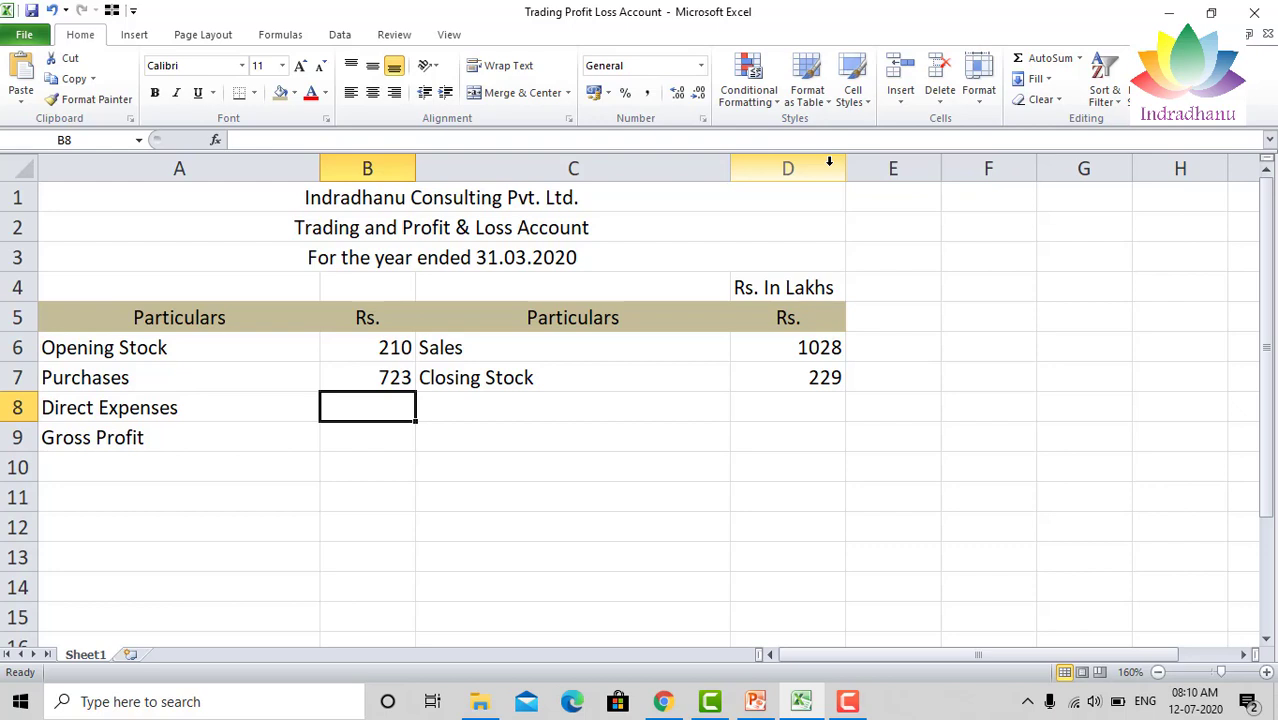
Enter 72 in cell B8 as the Direct Expenses amount.
type("72")
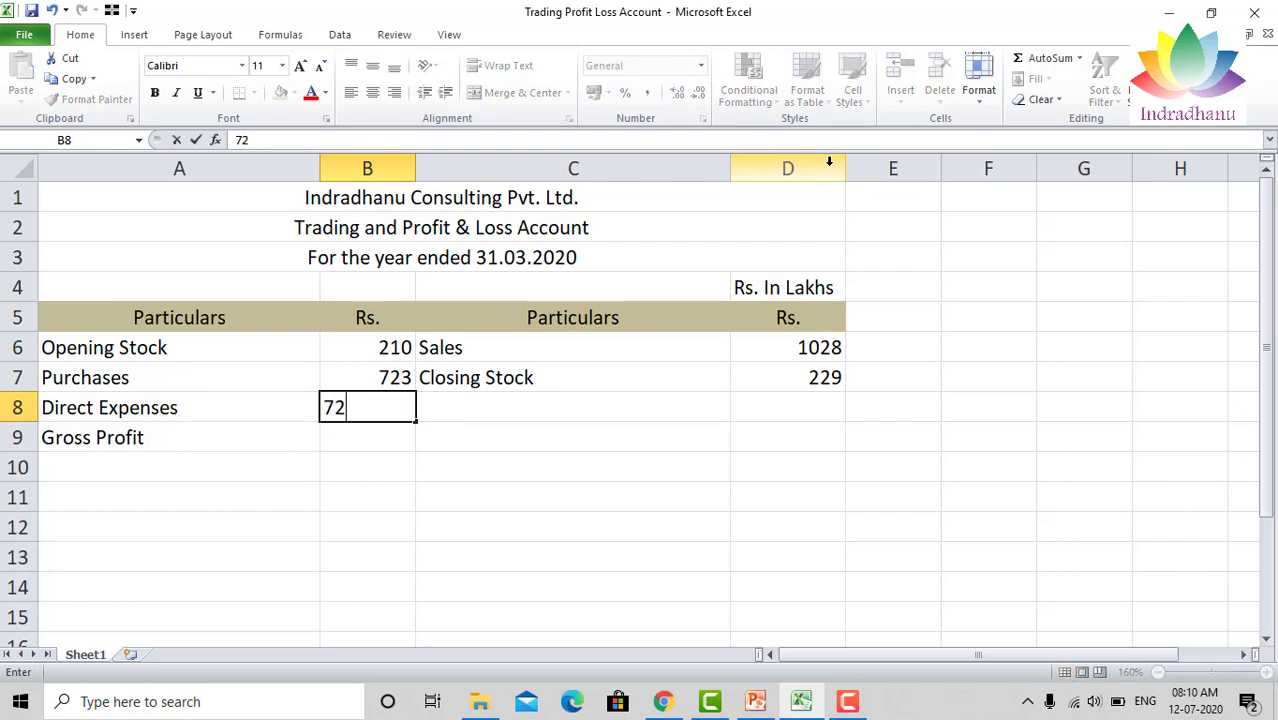
key("Right")
key("Right")
key("Left")
key("Left")
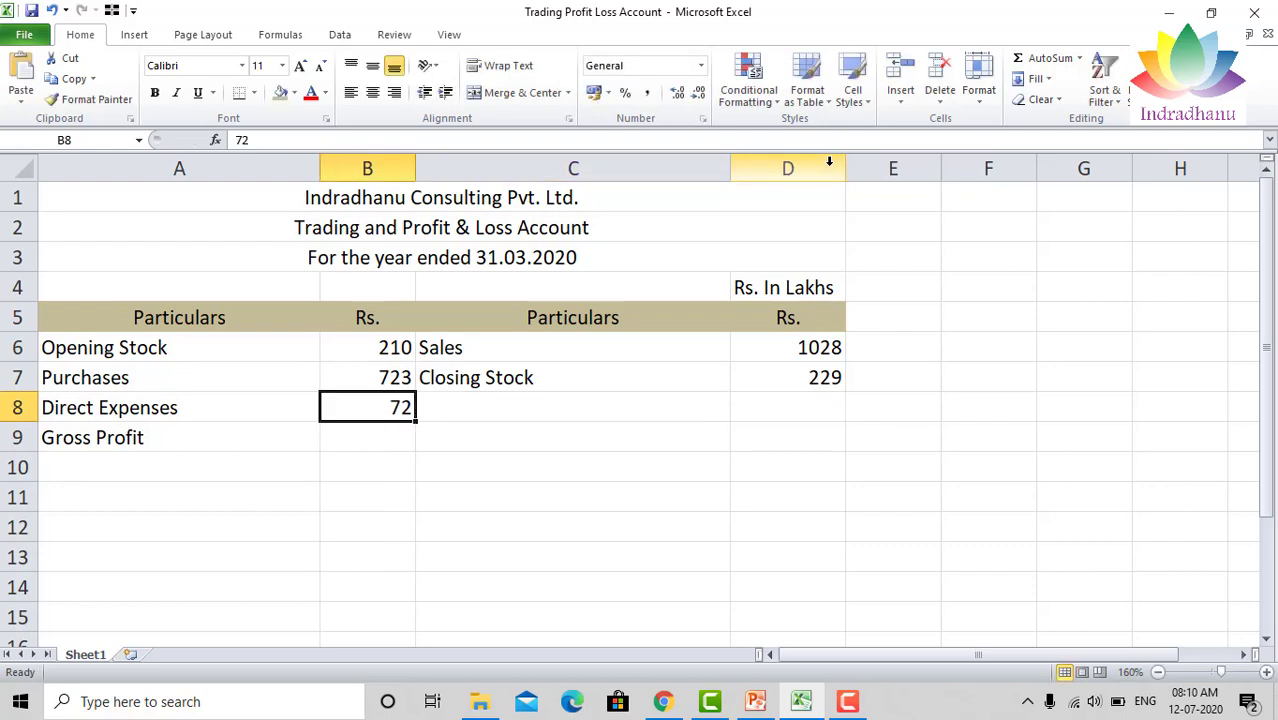
Total the credit-side amounts in cell D10 with an AutoSum of D6:D9.
key("Down")
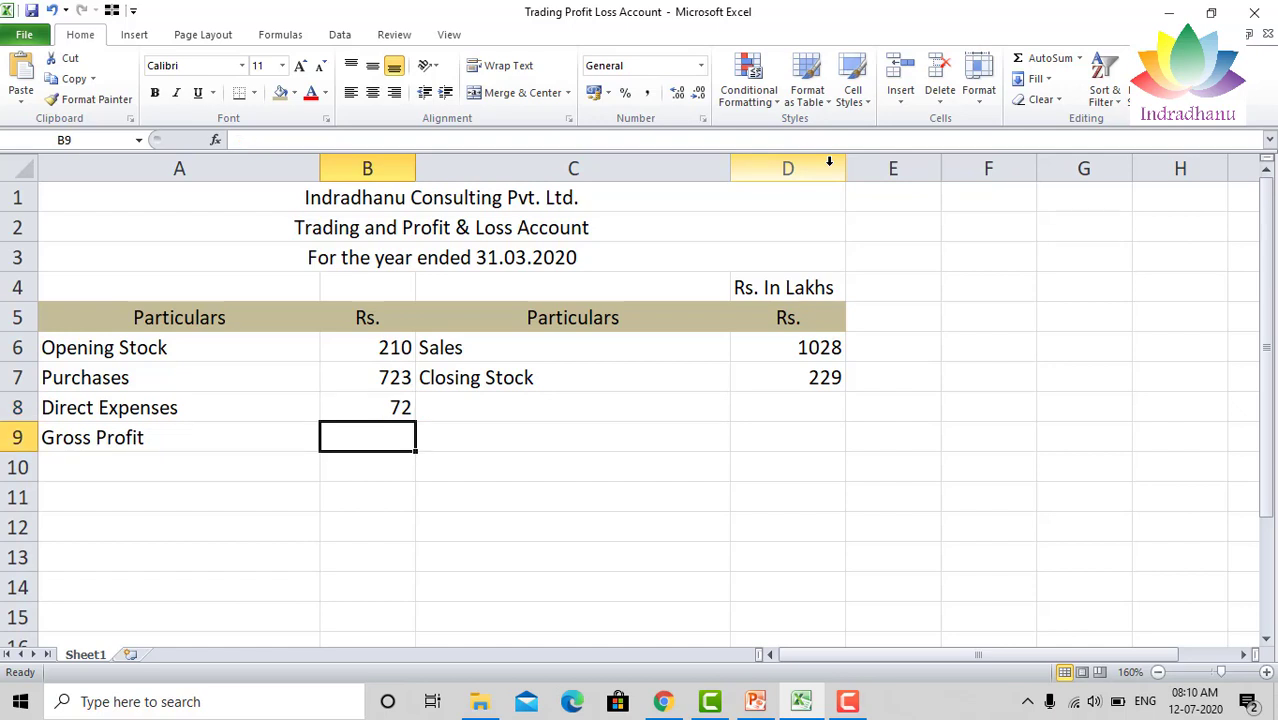
key("Right")
key("Right")
key("Down")
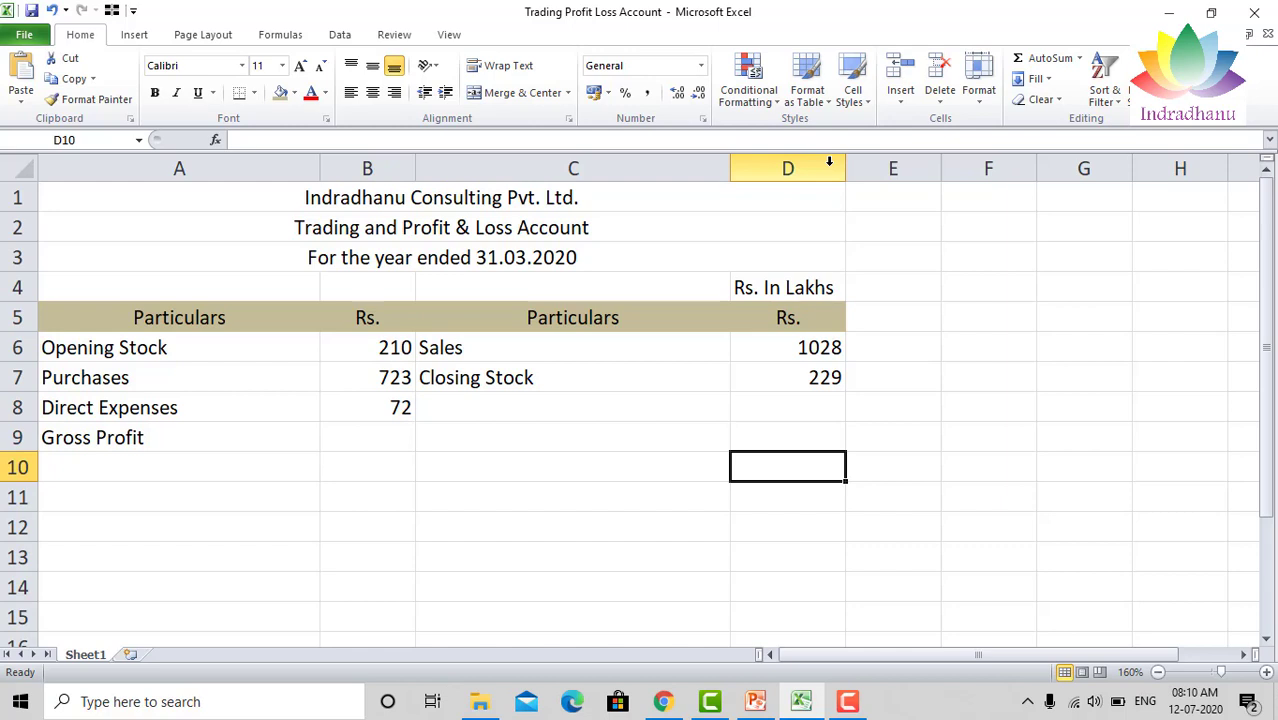
key("shift+Up")
key("shift+Up")
key("shift+Up")
key("shift+Up")
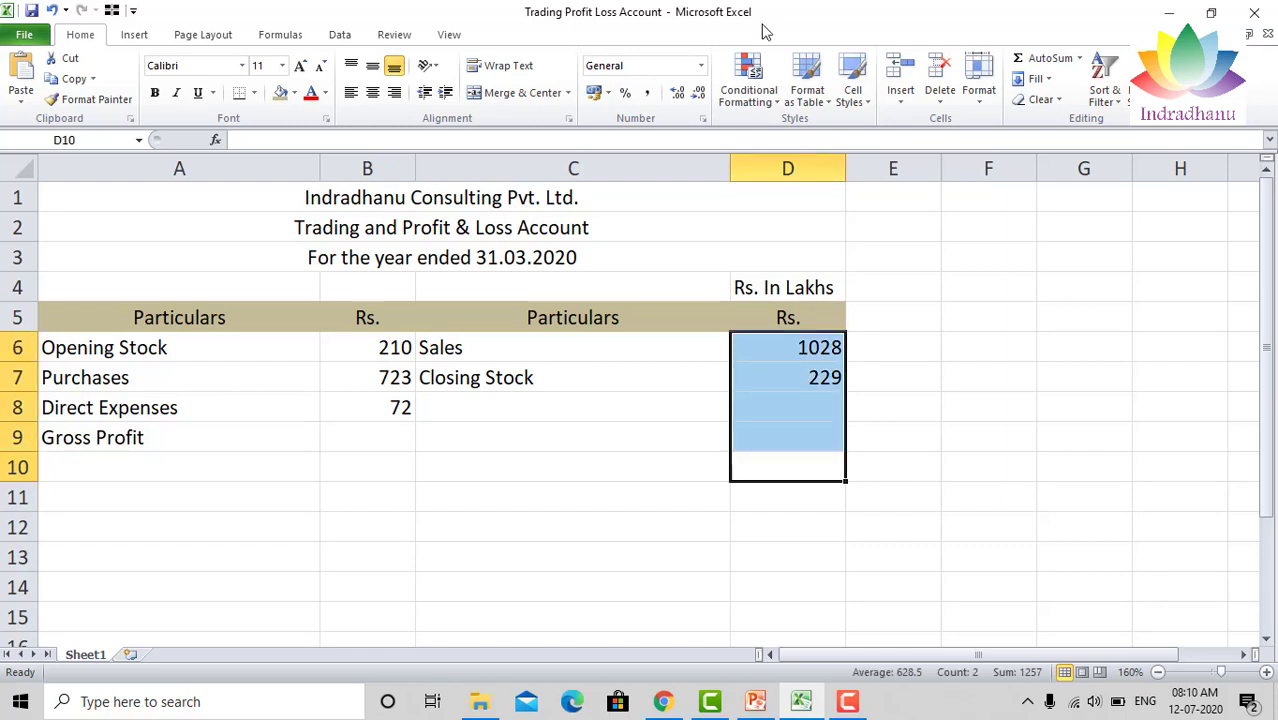
left_click(1047, 58)
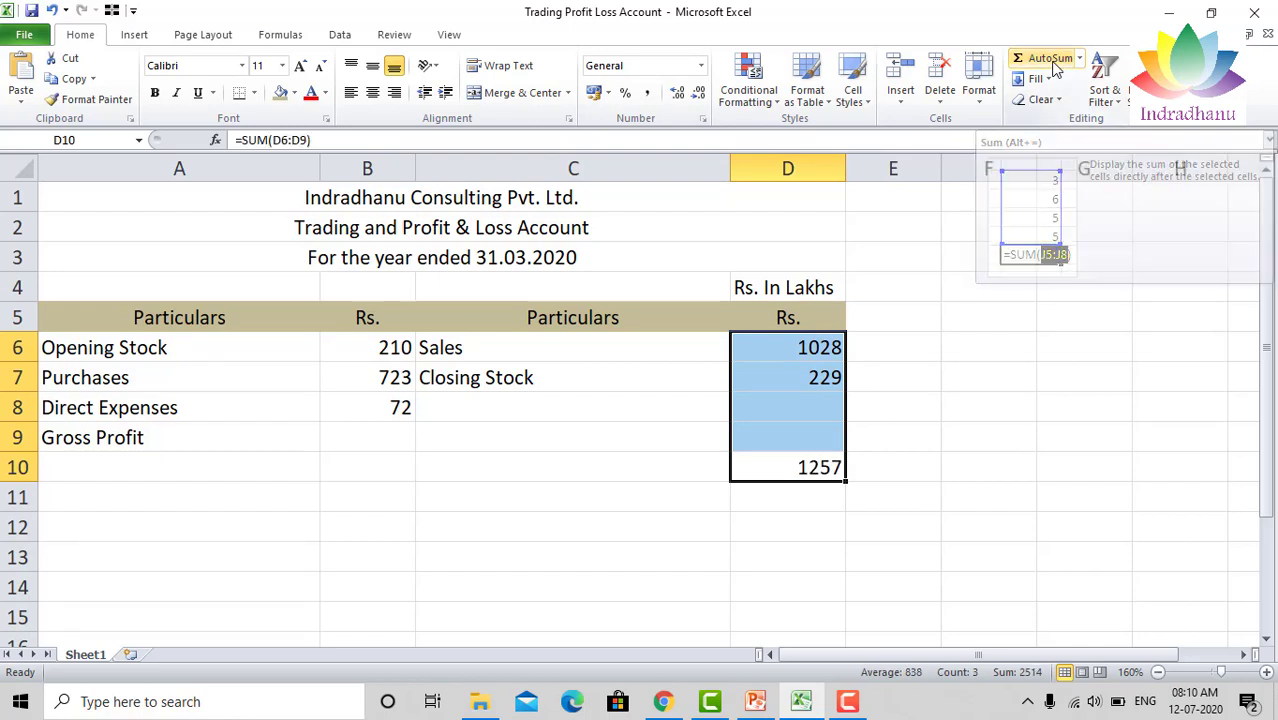
key("Down")
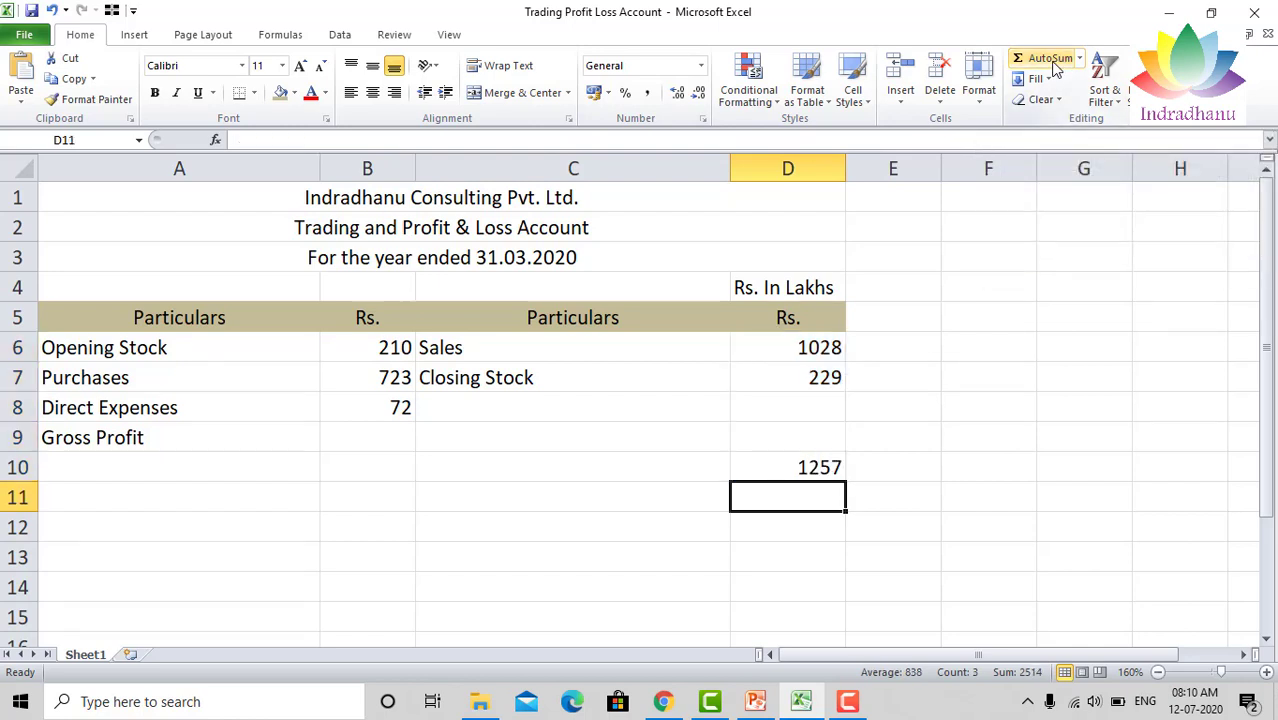
Apply a Top and Bottom Border to the total in cell D10.
key("Up")
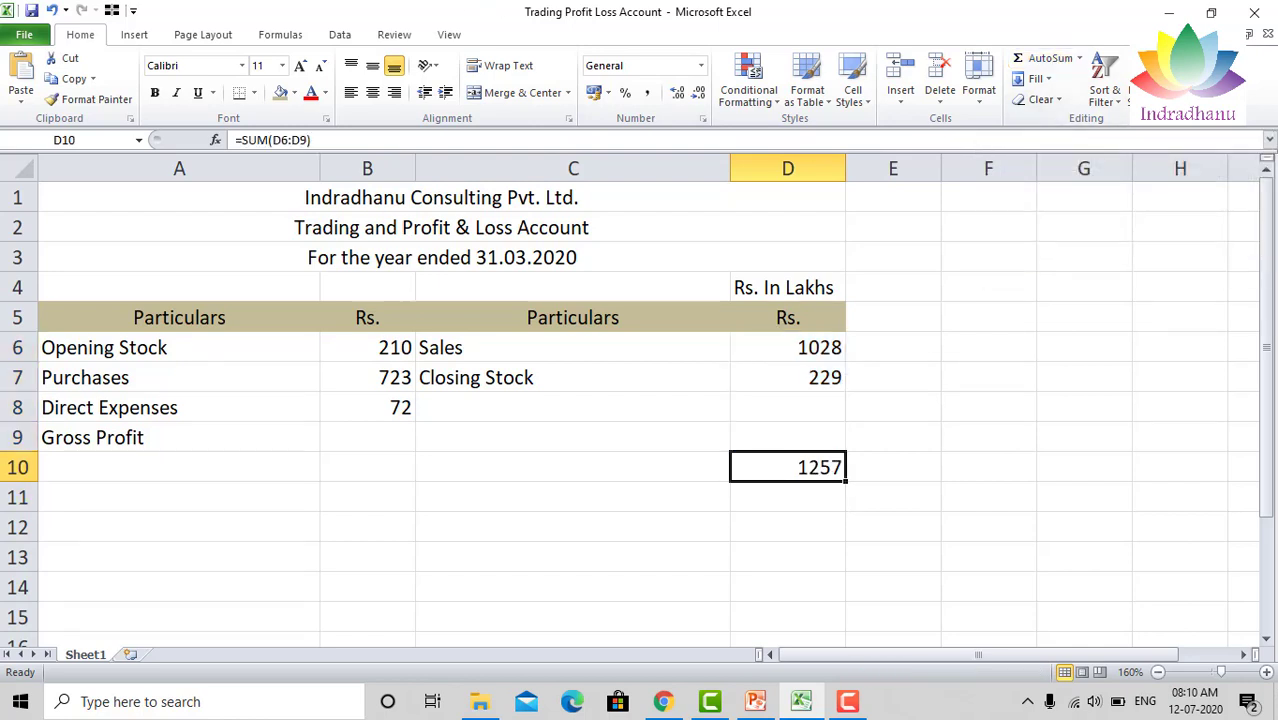
left_click(254, 93)
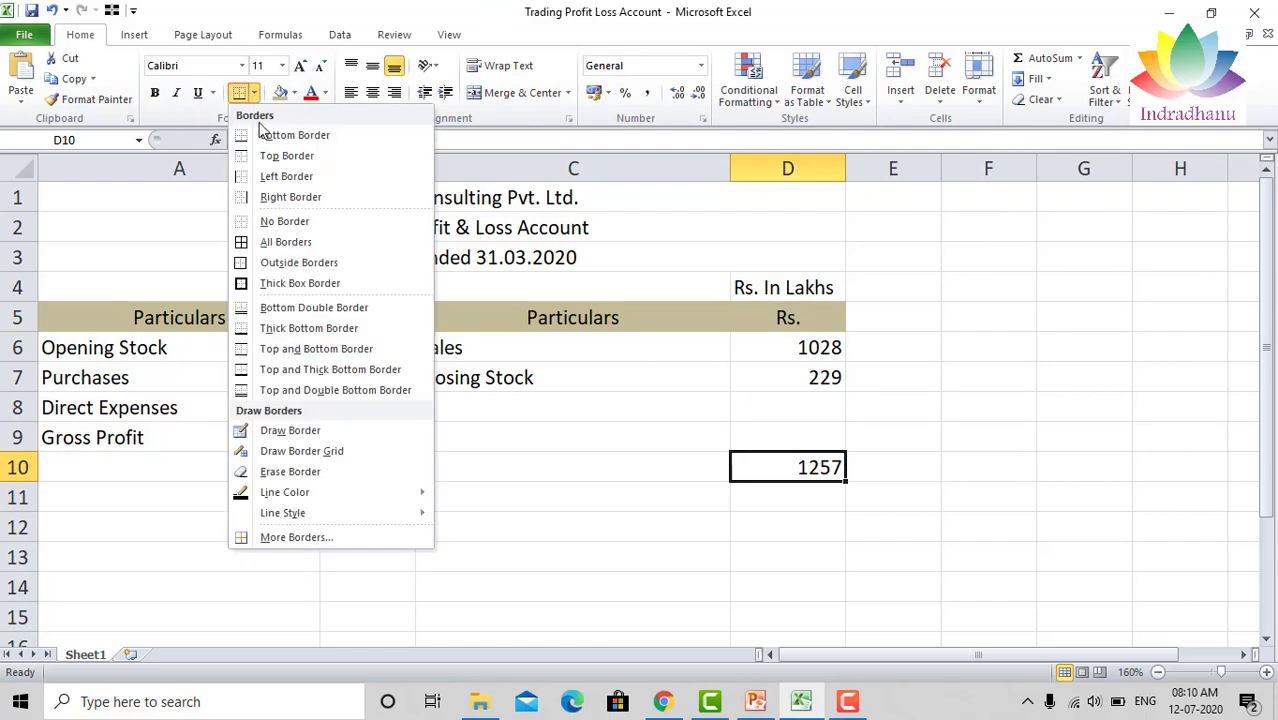
left_click(296, 349)
key("Return")
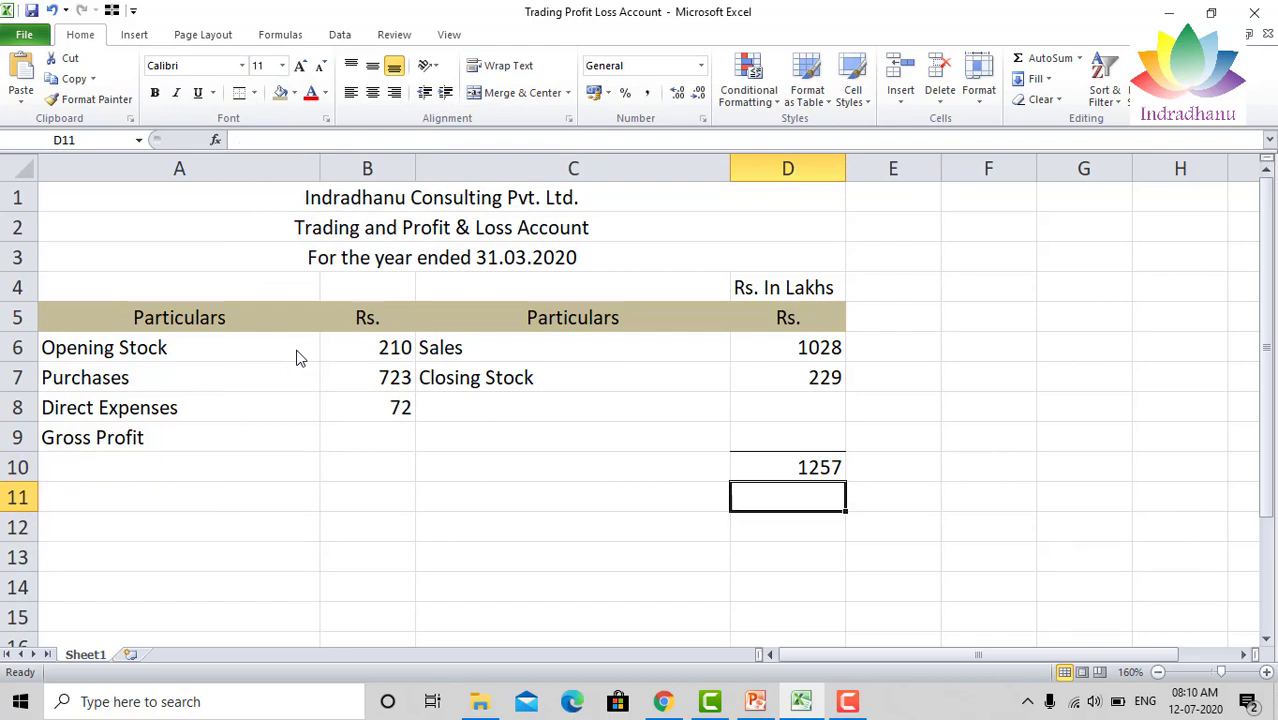
key("Up")
key("Up")
key("Up")
key("Down")
key("Down")
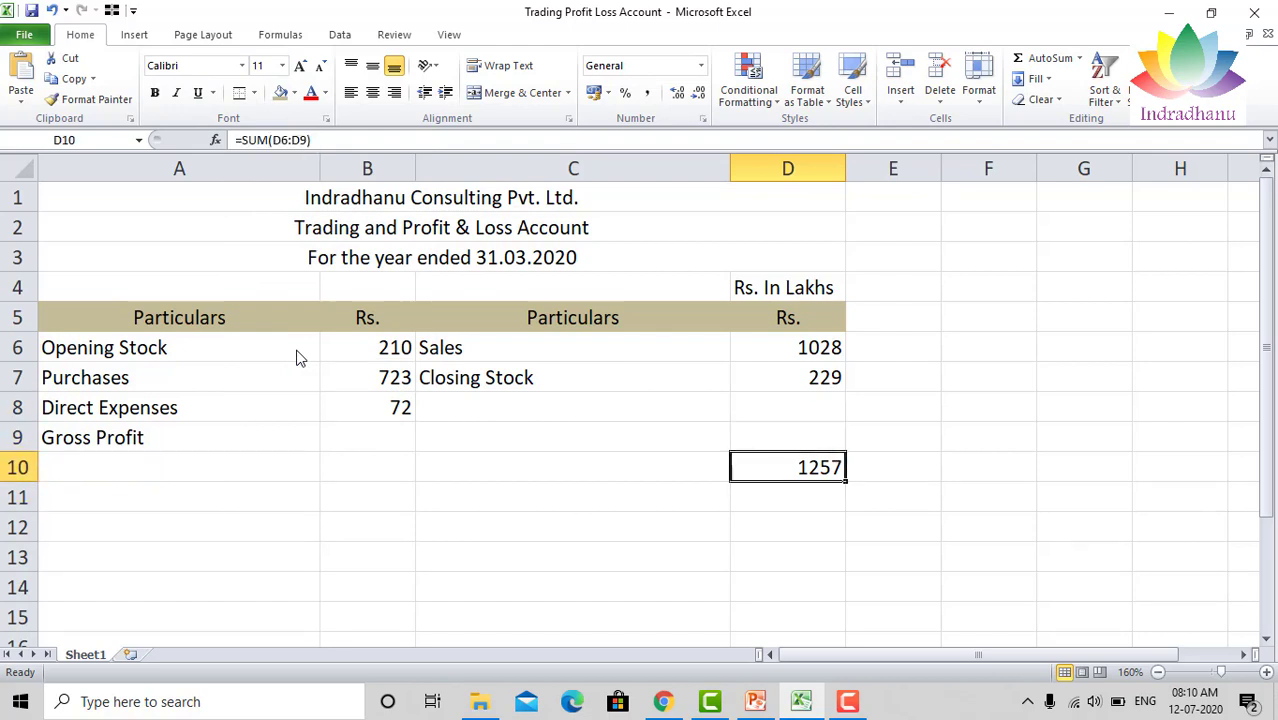
Enter the formula =D10 in cell B10 so the debit-side total equals the credit-side total.
key("Left")
key("Left")
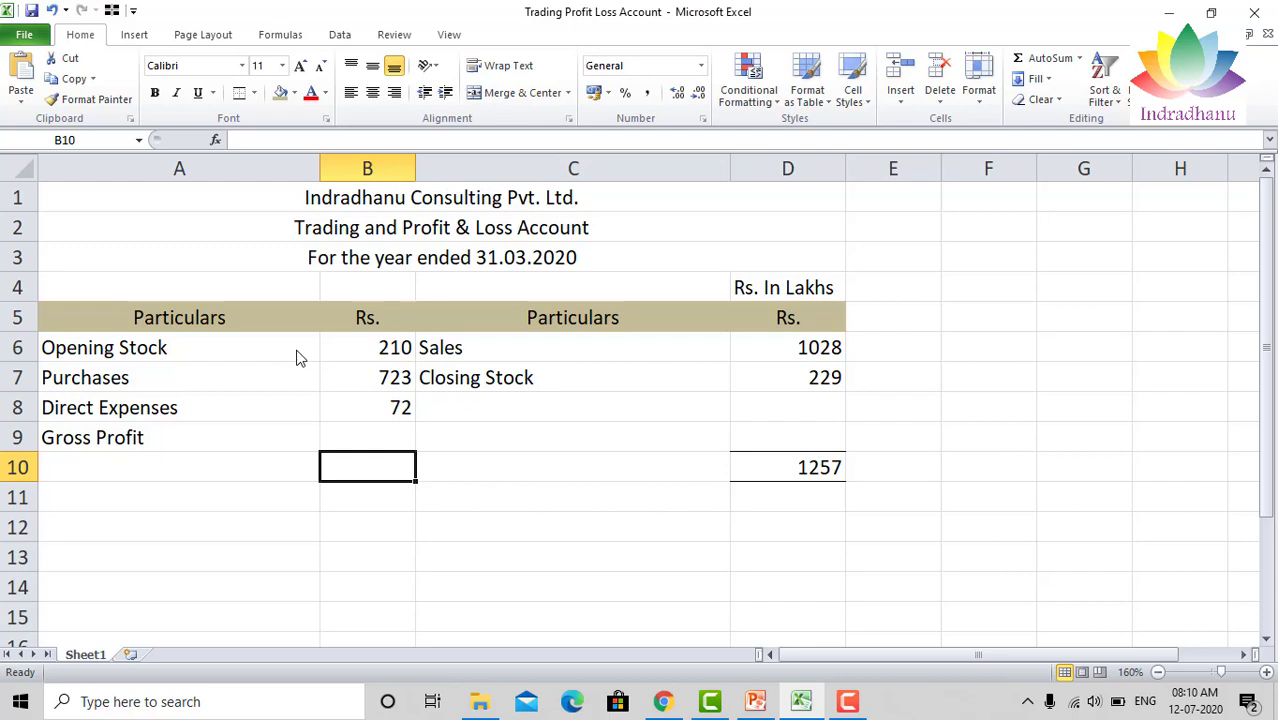
key("Right")
key("Right")
key("Left")
key("Left")
type("=")
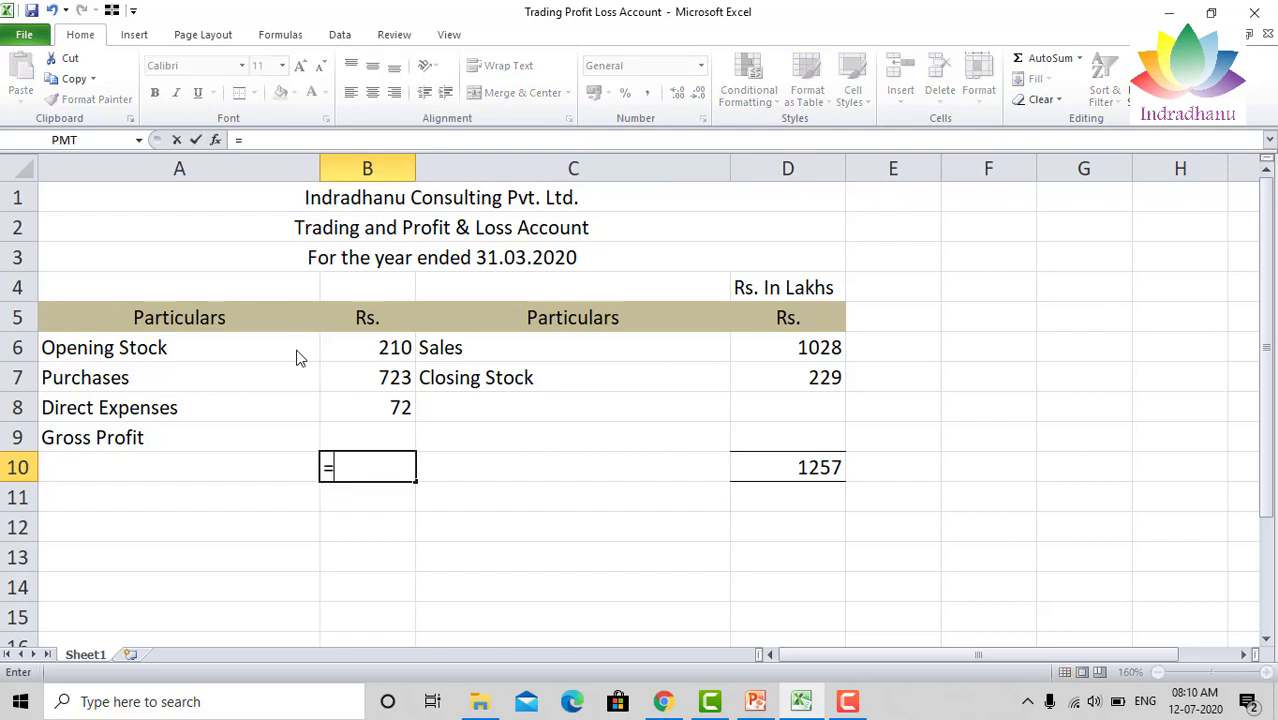
key("Right")
key("Right")
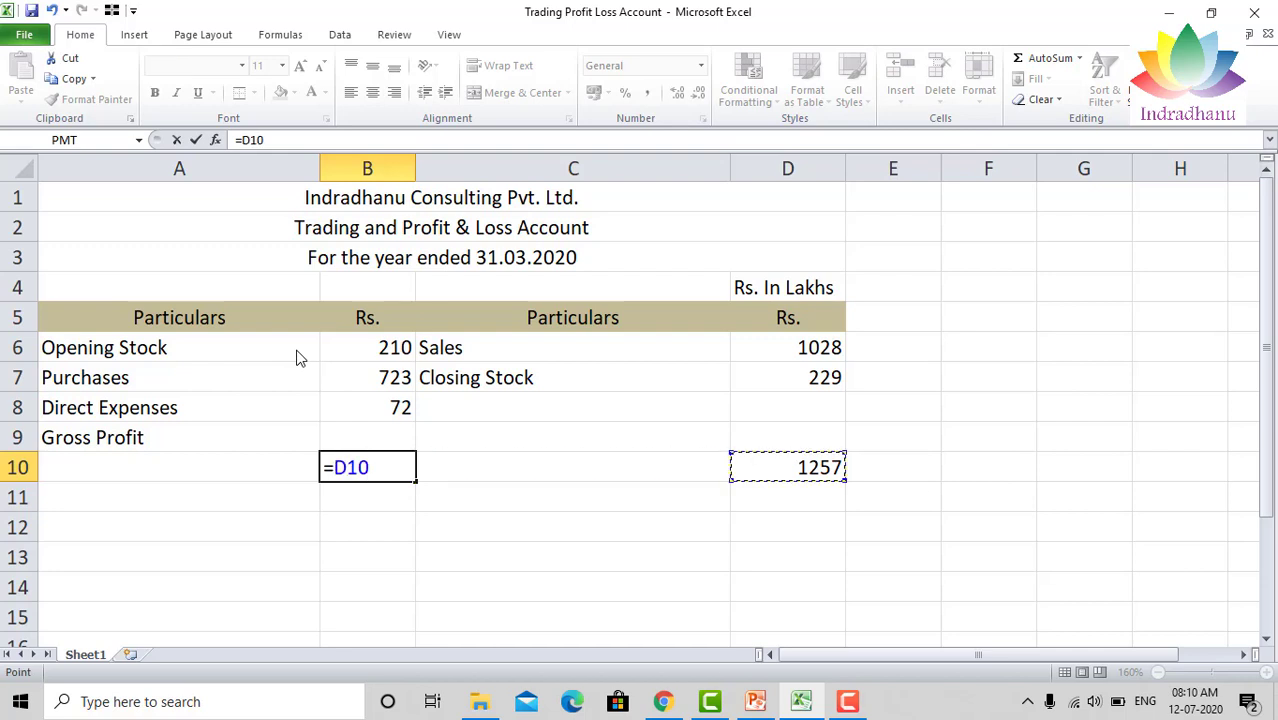
key("Return")
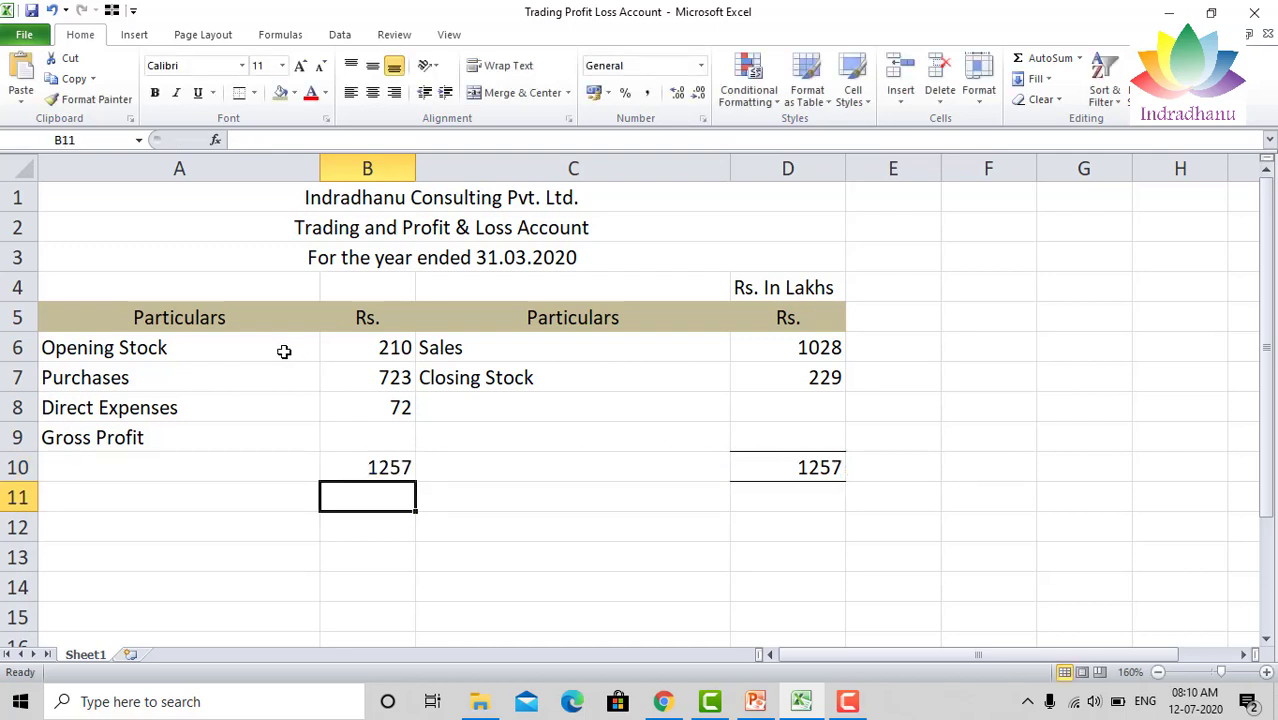
Apply the same top and bottom border to the debit-side total in cell B10.
left_click(386, 467)
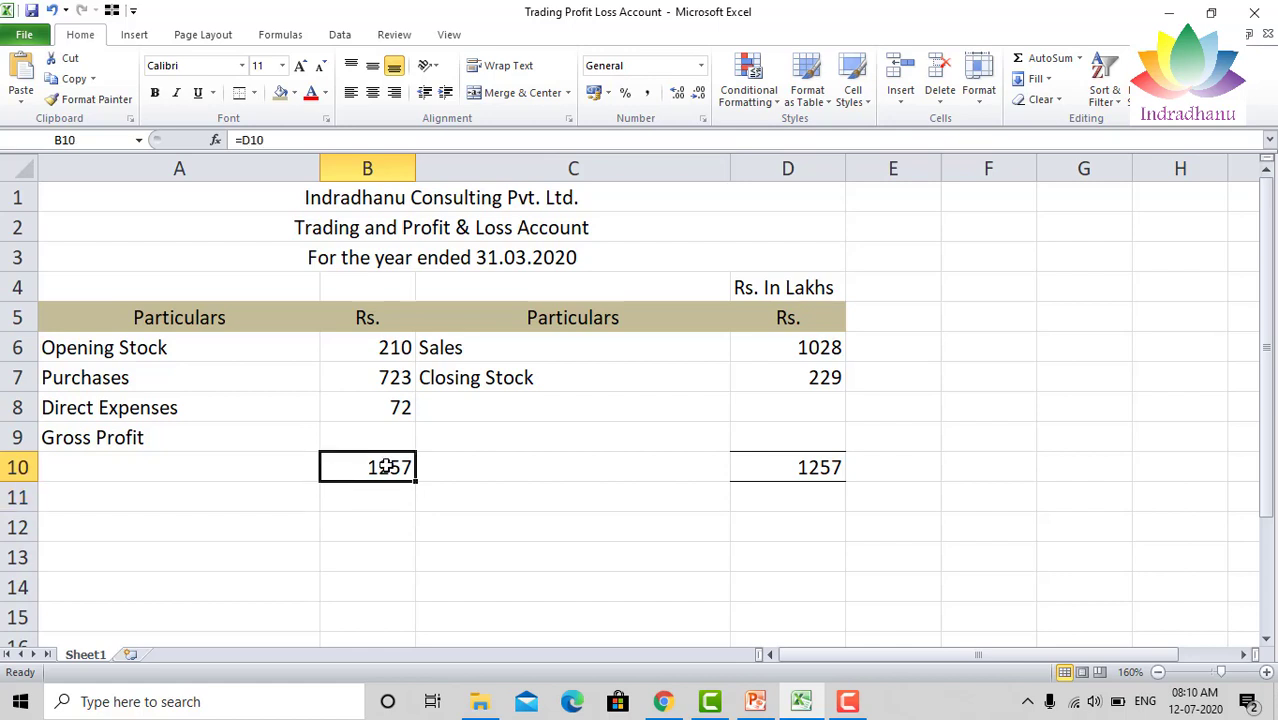
left_click(813, 465)
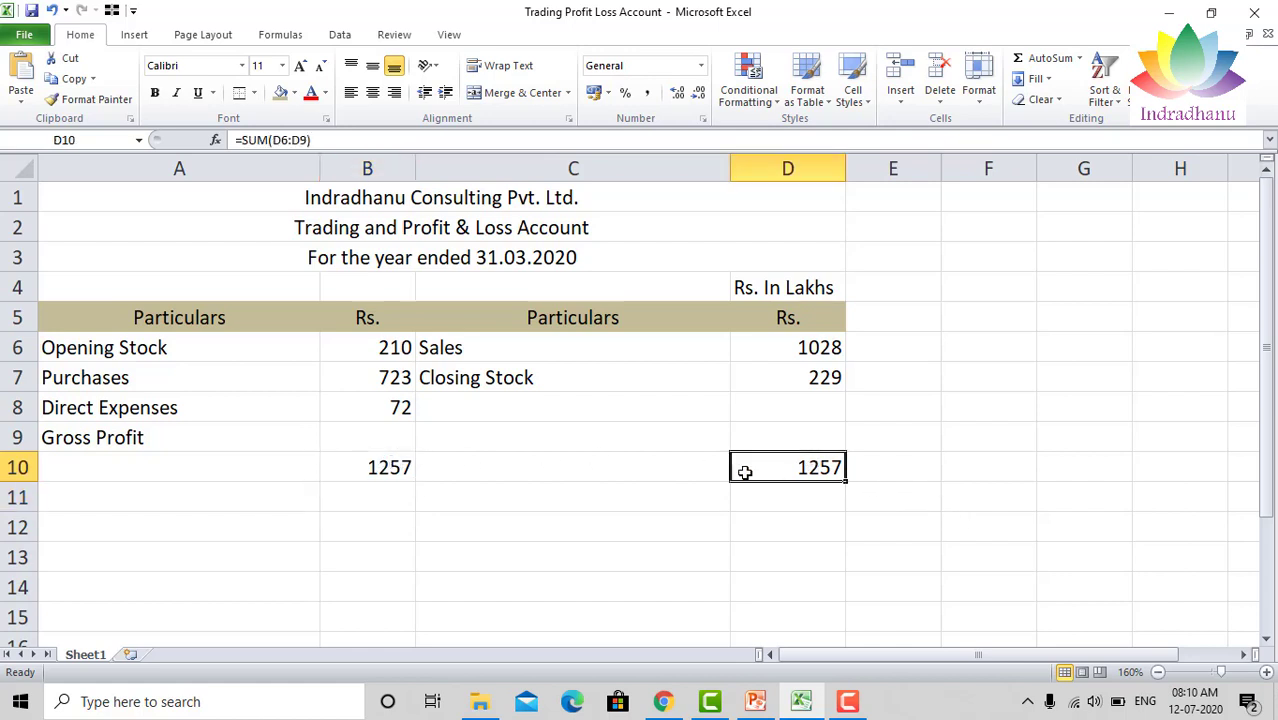
left_click(402, 467)
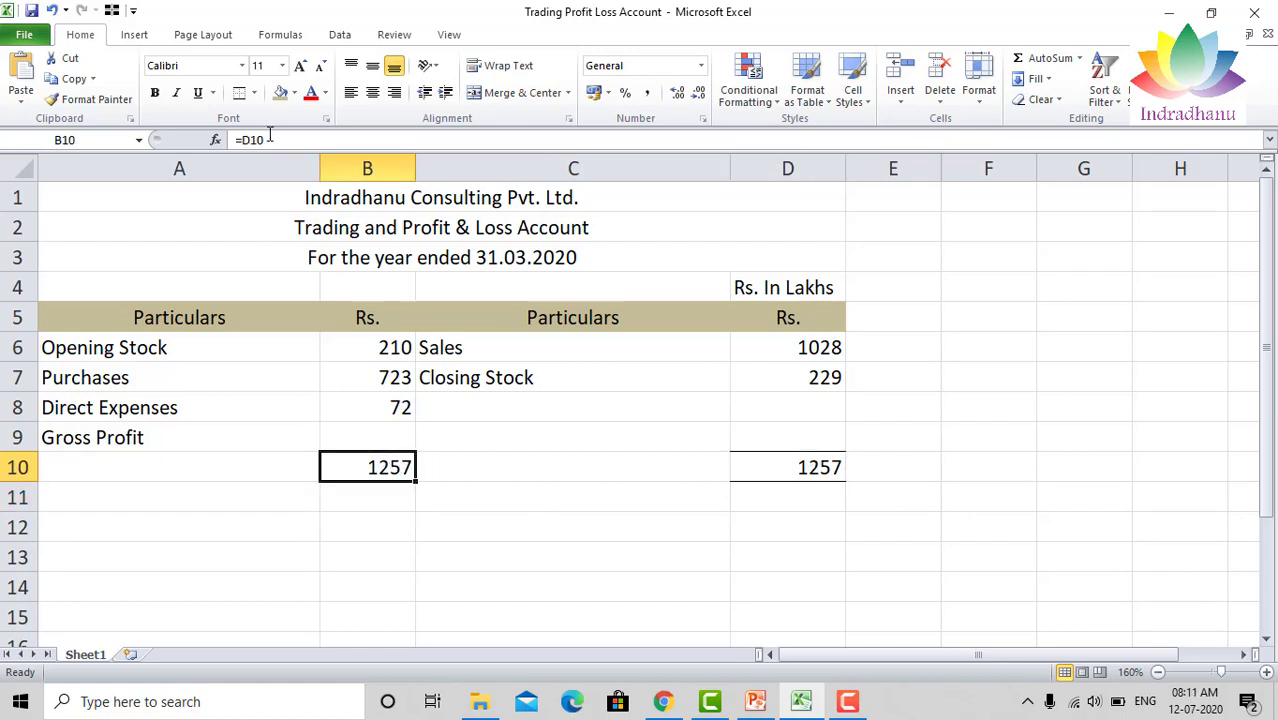
left_click(236, 97)
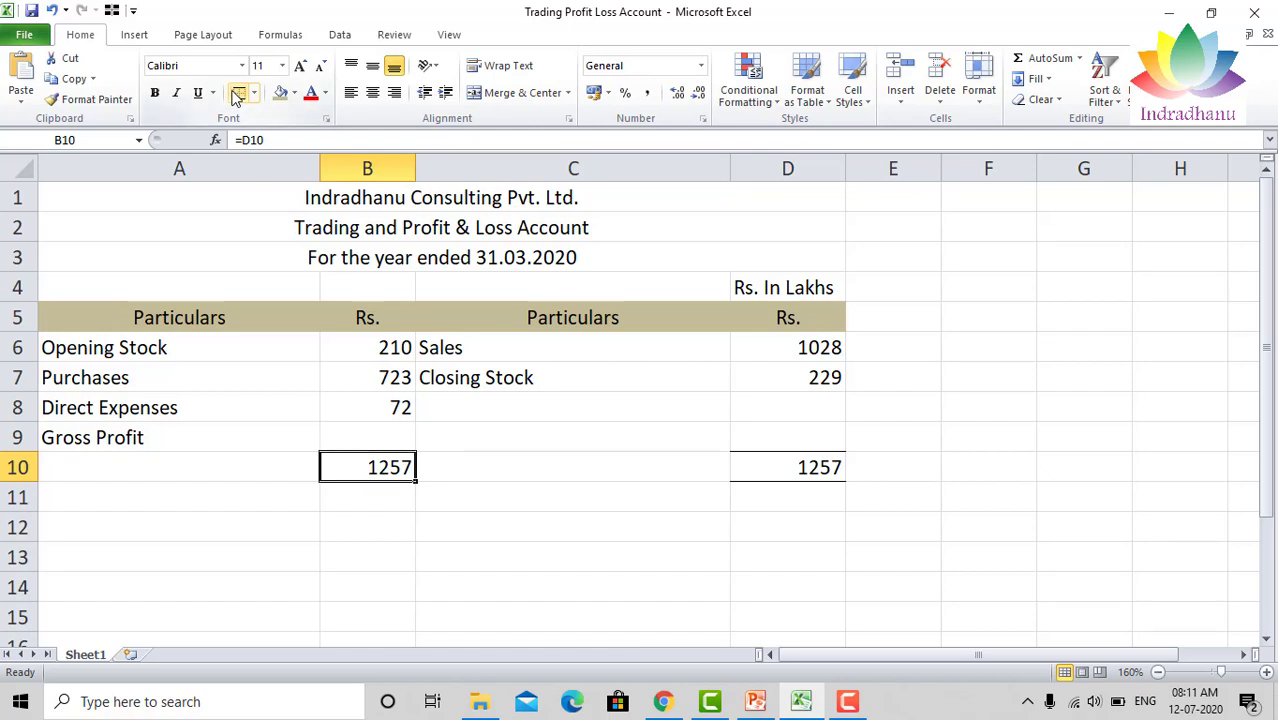
key("Right")
key("Right")
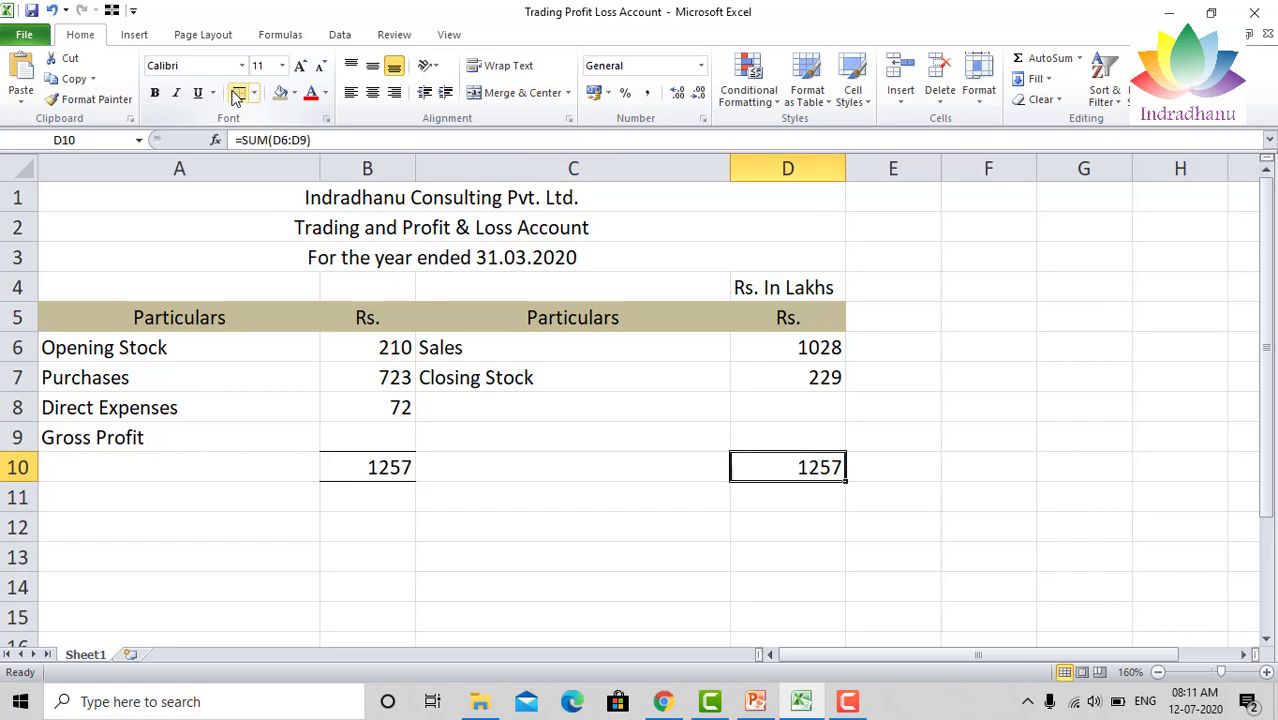
key("Right")
key("Left")
left_click(236, 97)
Change the Closing Stock amount in cell D7 to 329 to test the linked totals.
key("Up")
key("Up")
key("Up")
key("Up")
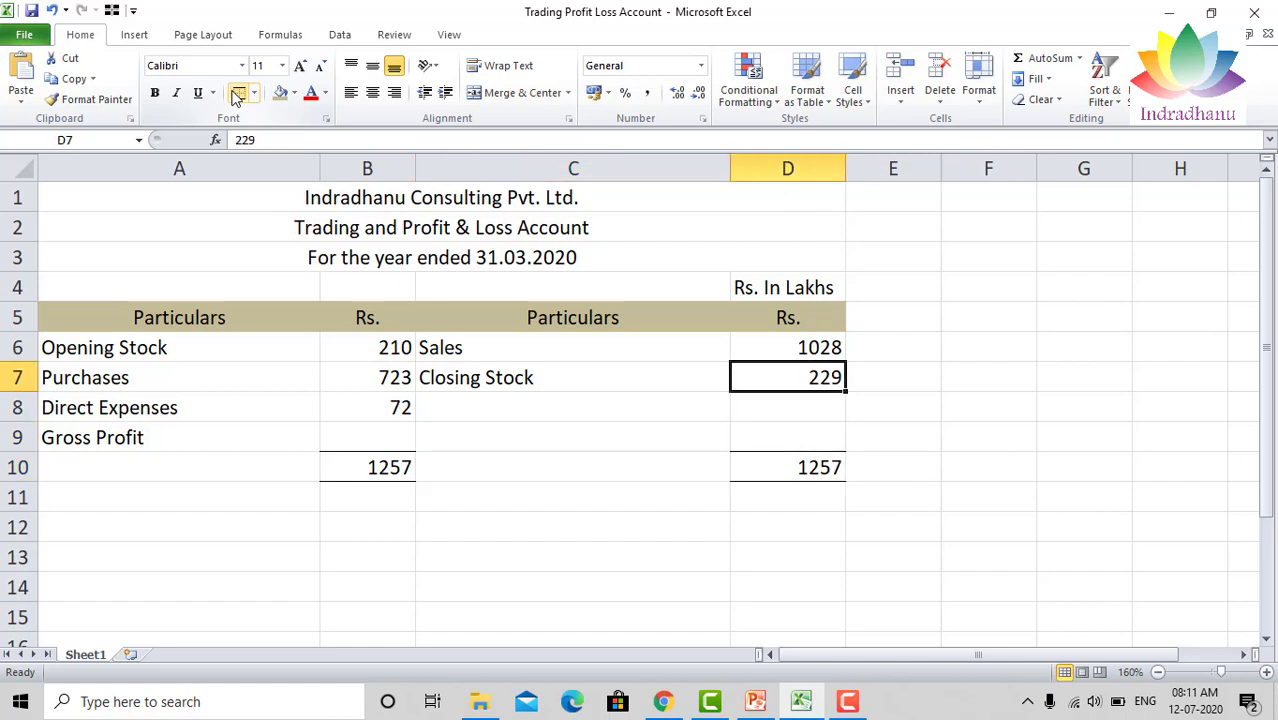
key("Down")
type("32")
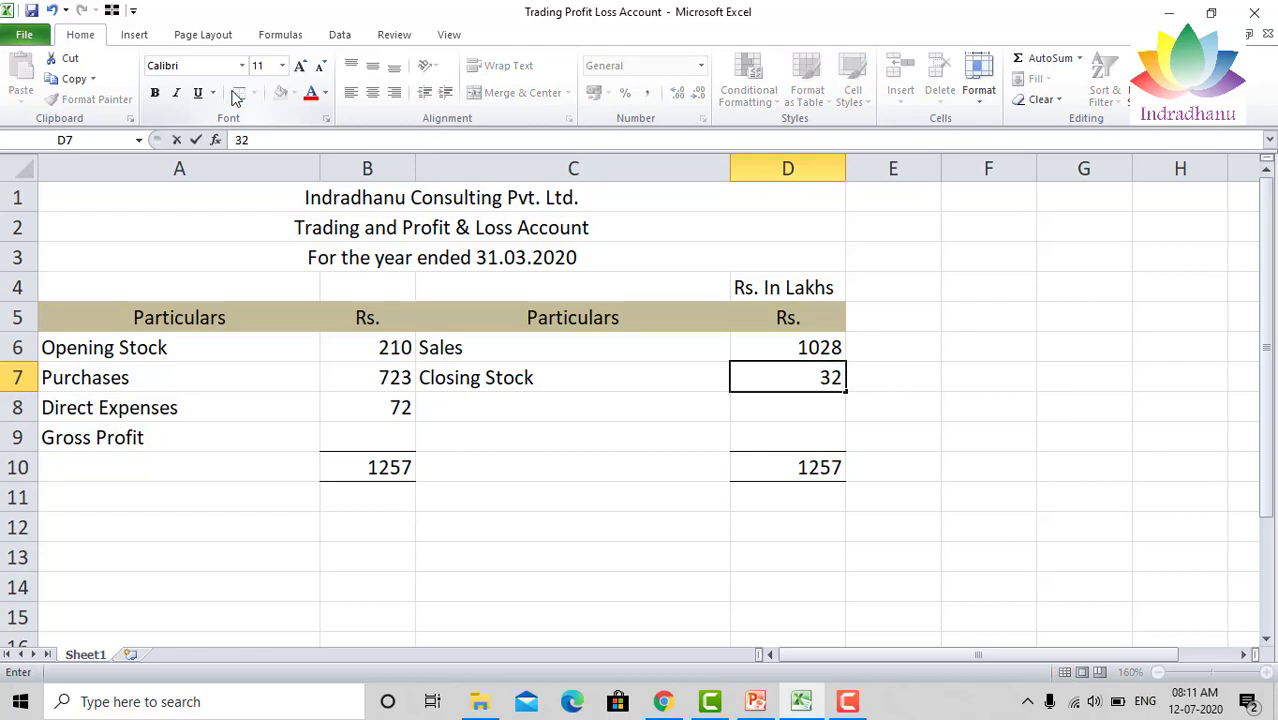
type("9")
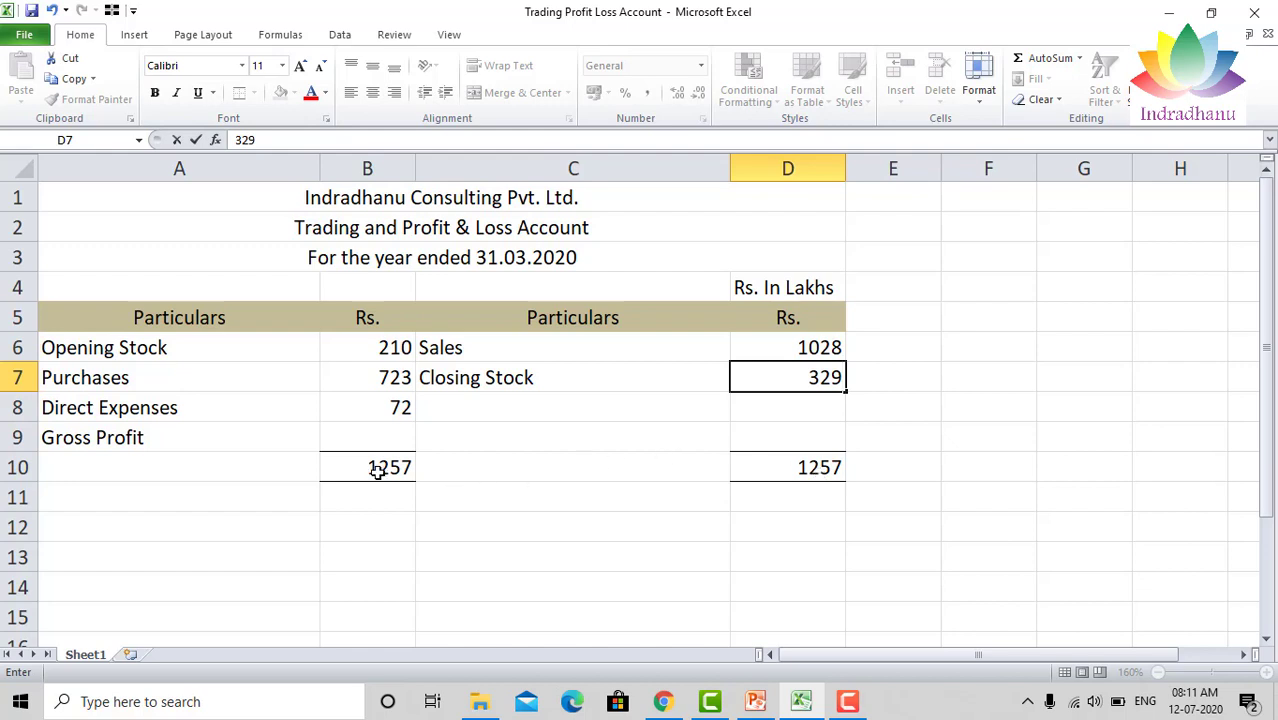
key("Return")
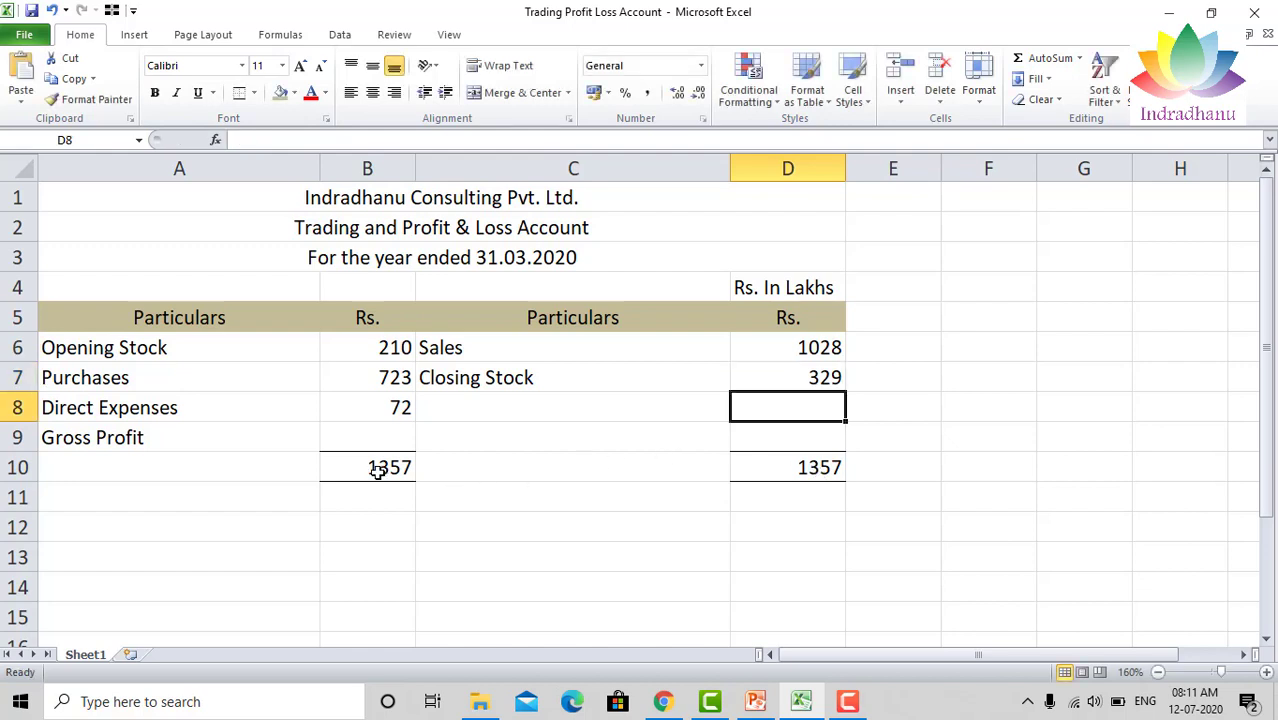
Change the Sales amount in cell D6 to 1128 to test the linked totals.
left_click(810, 468)
left_click(337, 465)
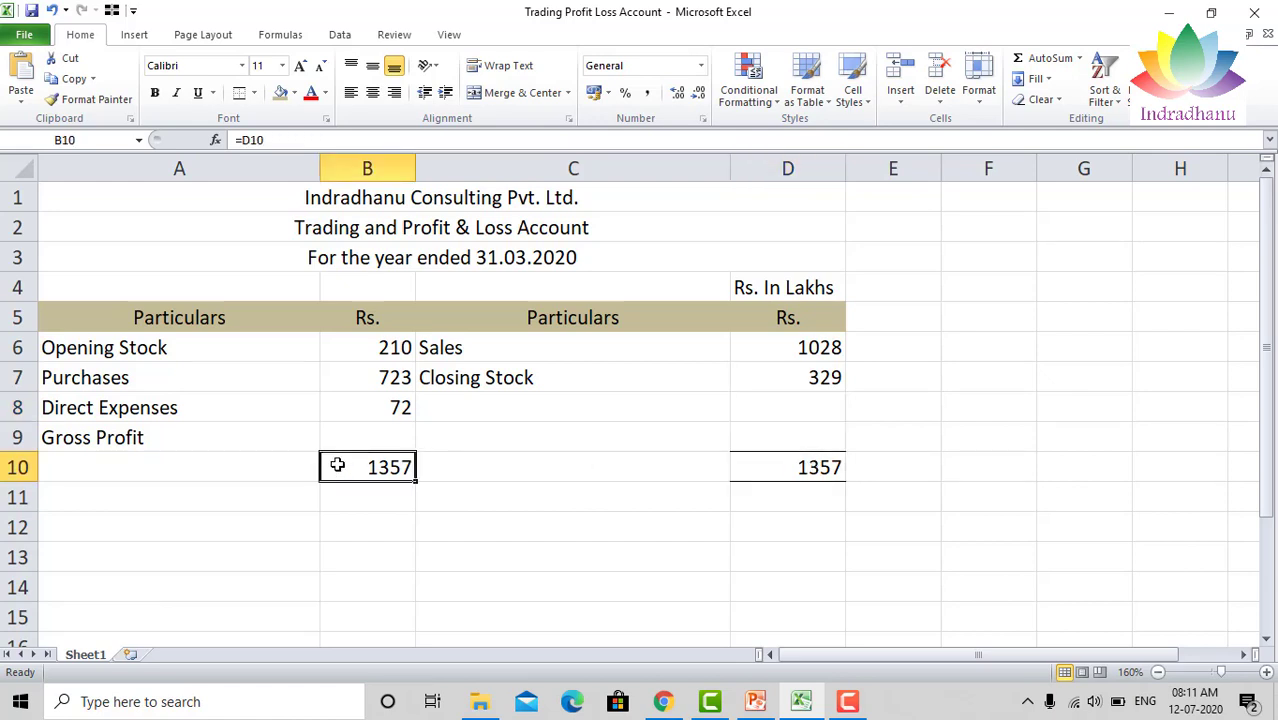
key("Right")
key("Up")
key("Right")
key("Up")
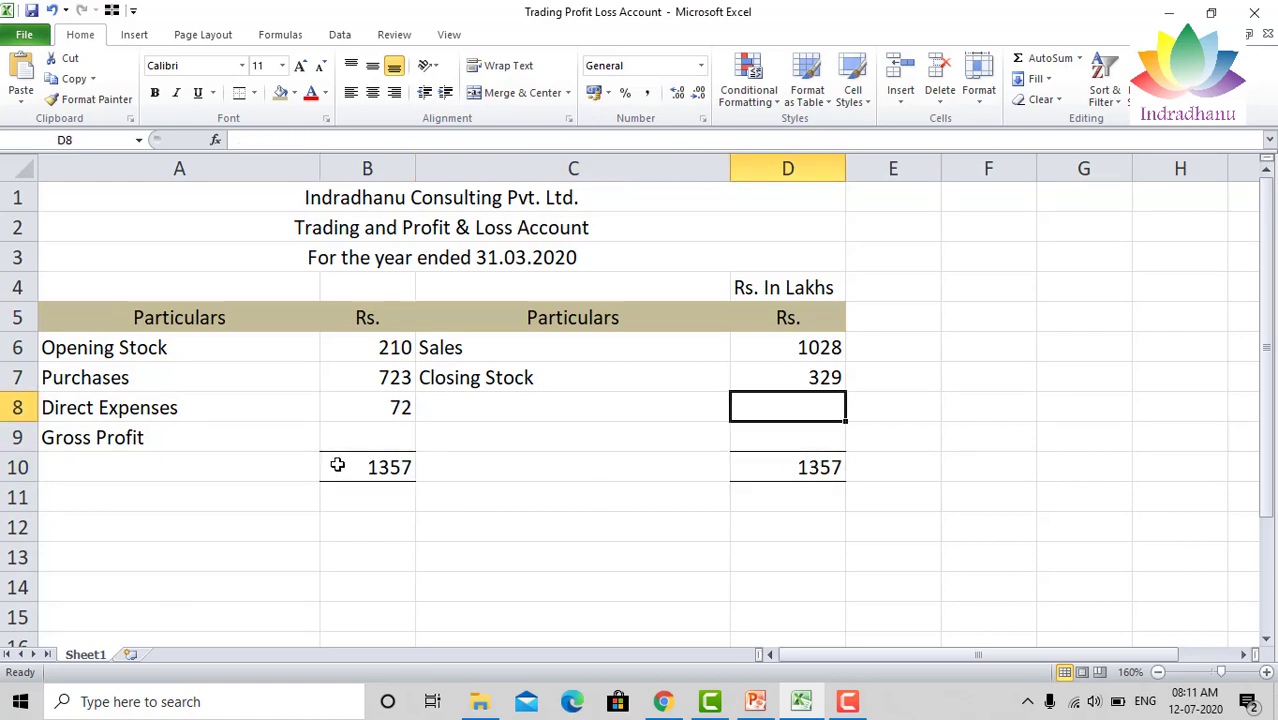
key("Up")
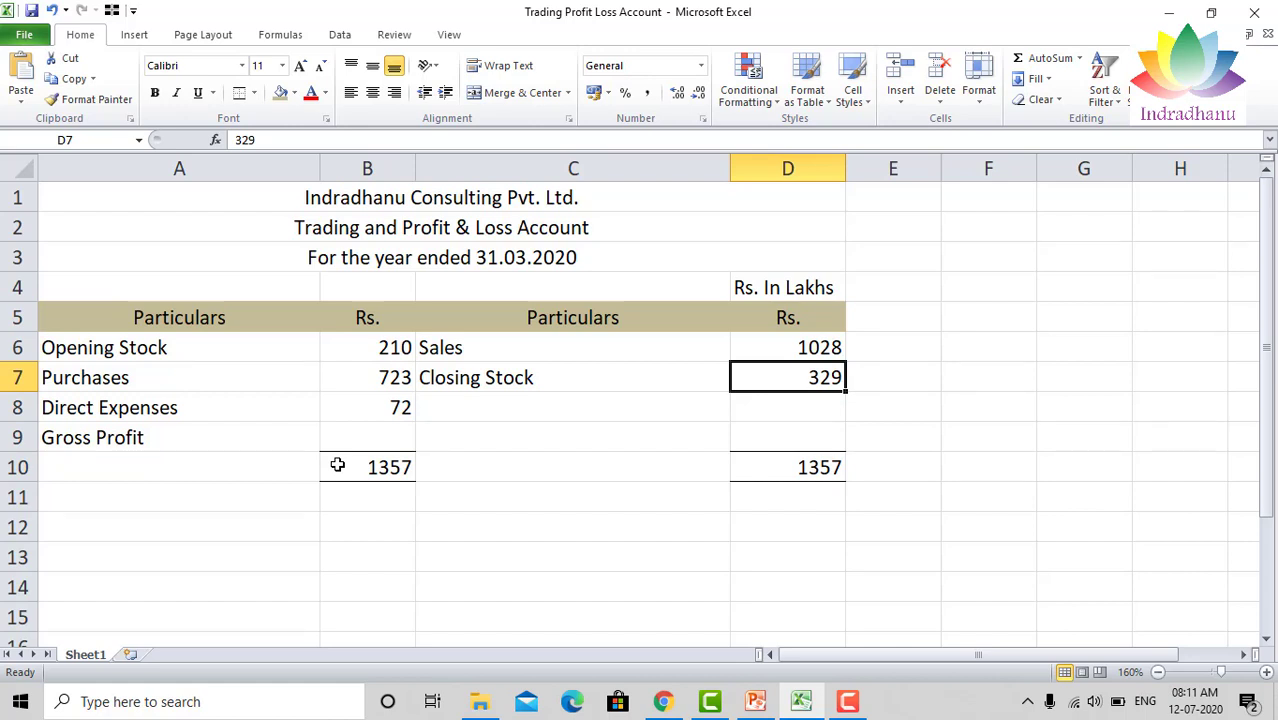
key("Up")
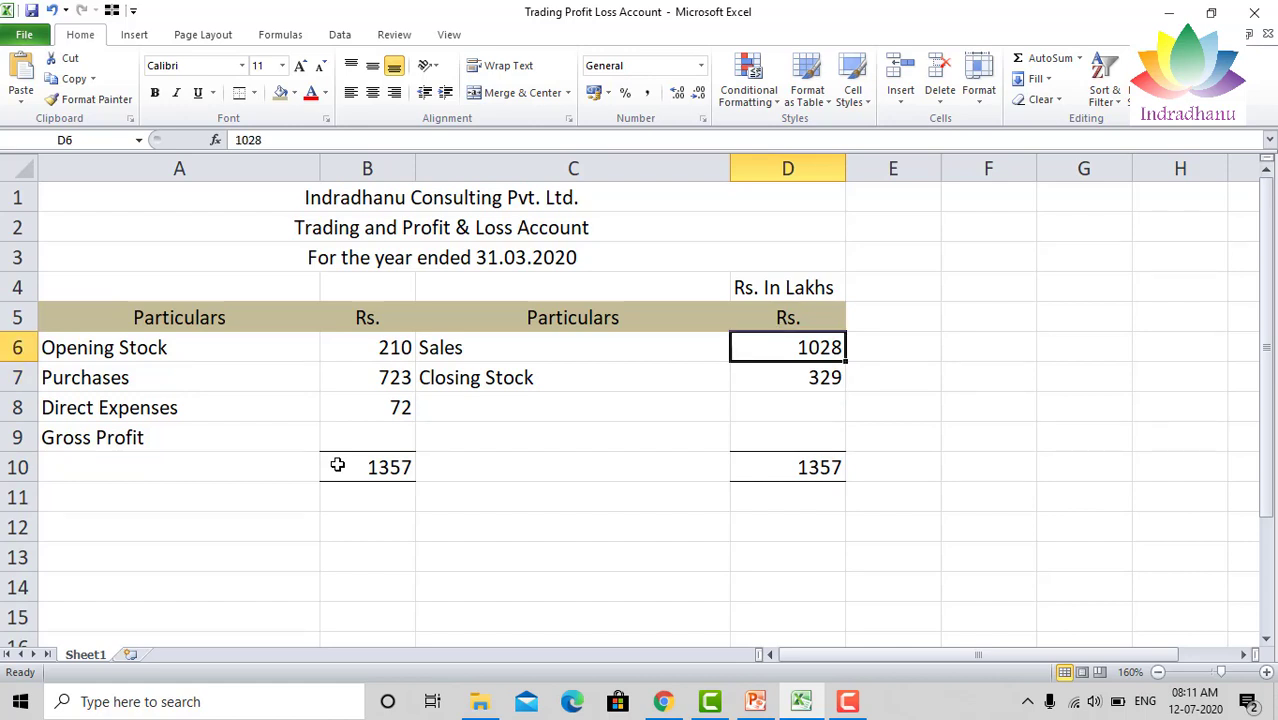
type("1128")
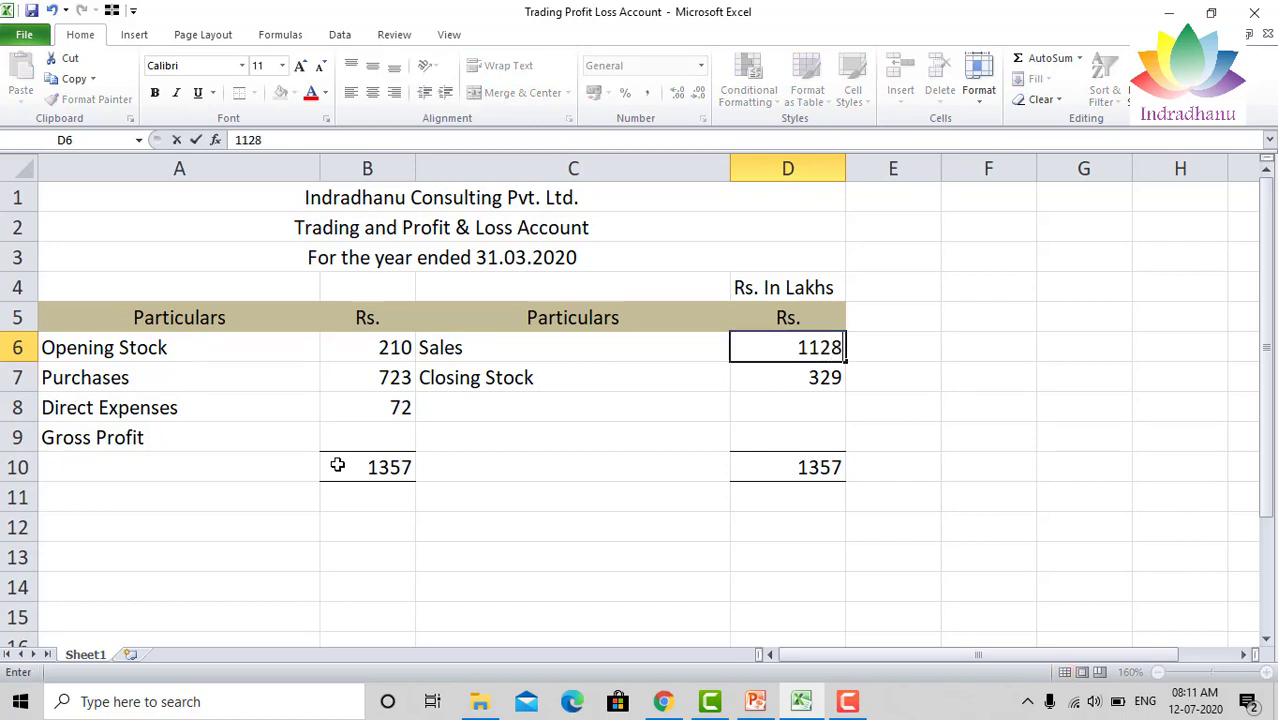
left_click(798, 466)
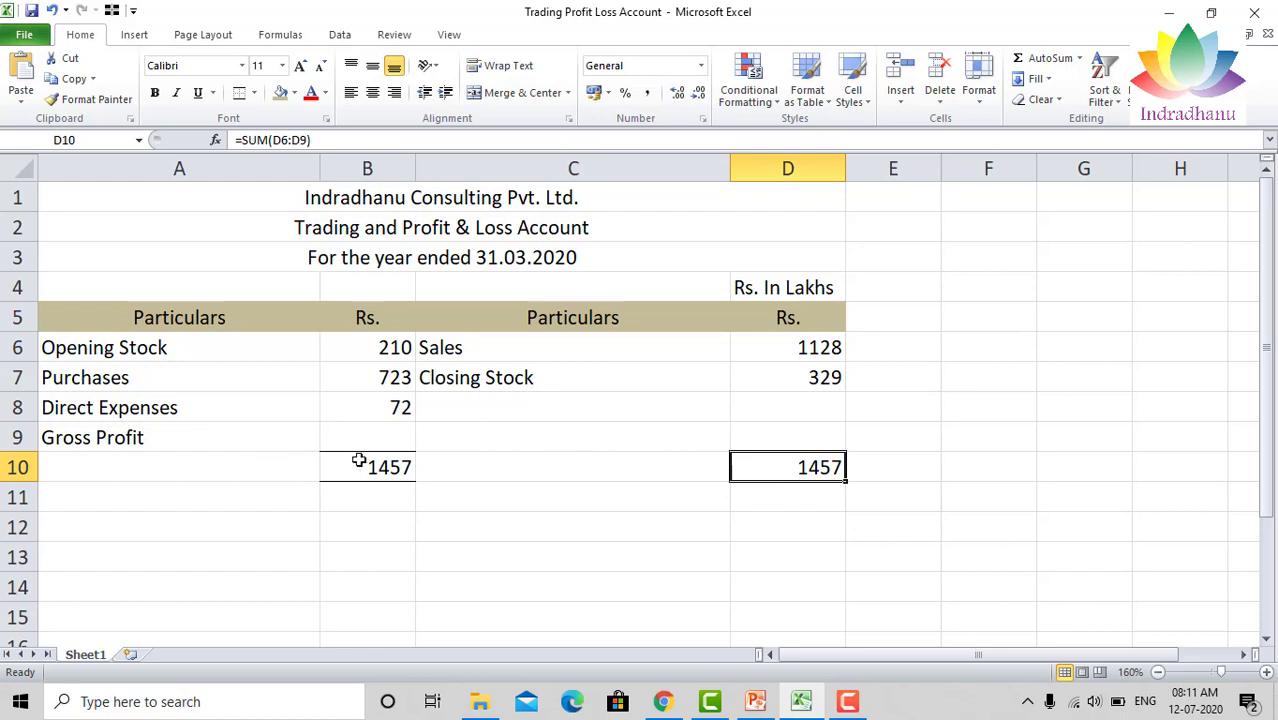
Set the Sales amount in cell D6 back to 1028 and the Closing Stock amount in cell D7 to 229.
left_click(805, 349)
type("1028")
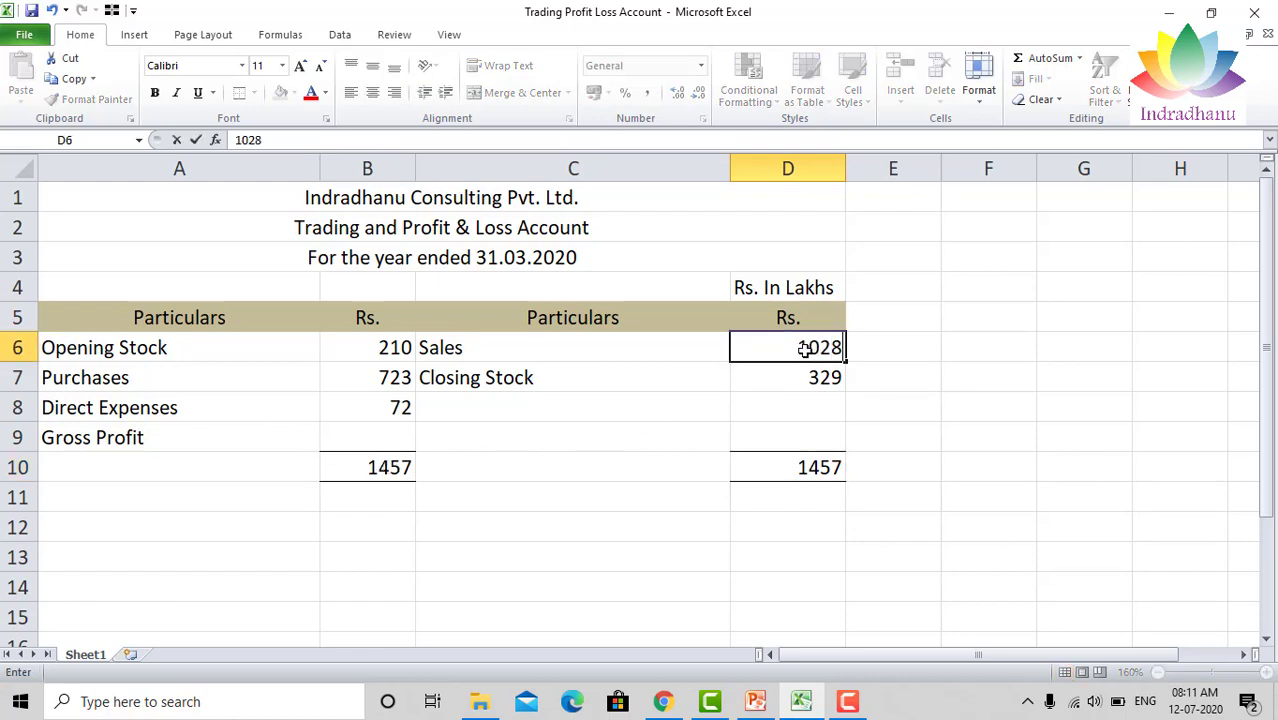
key("Return")
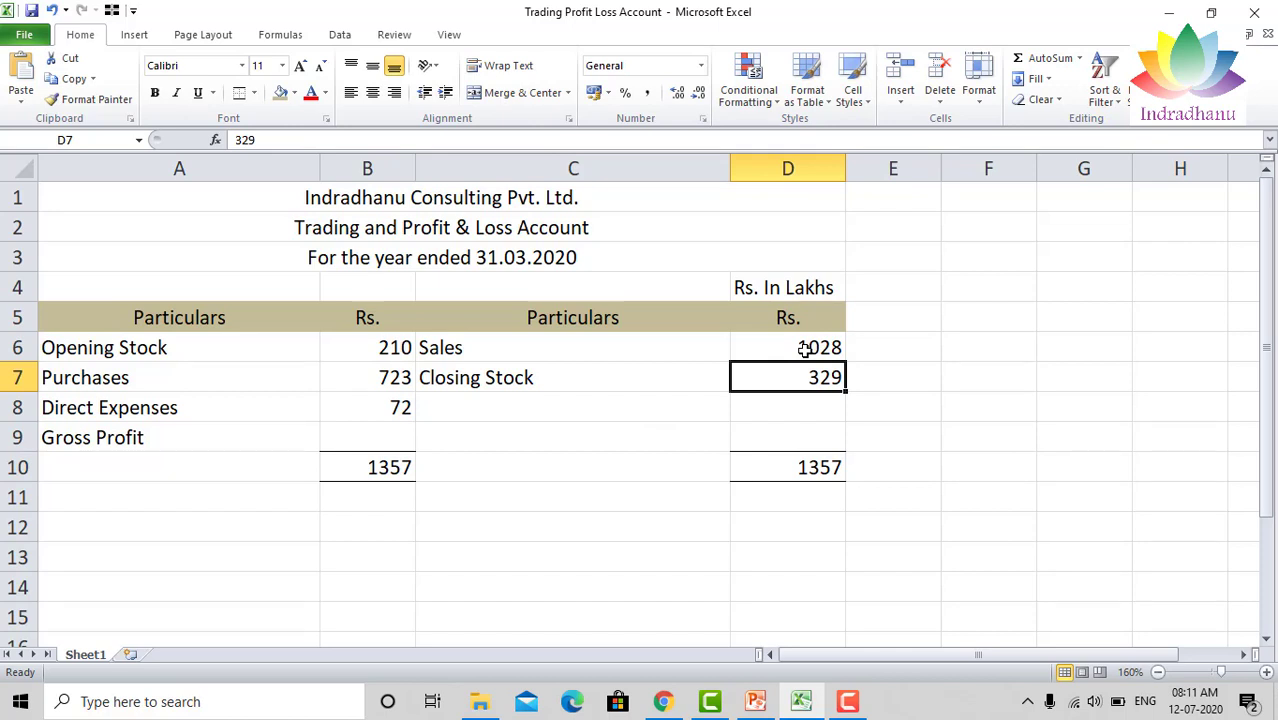
type("229")
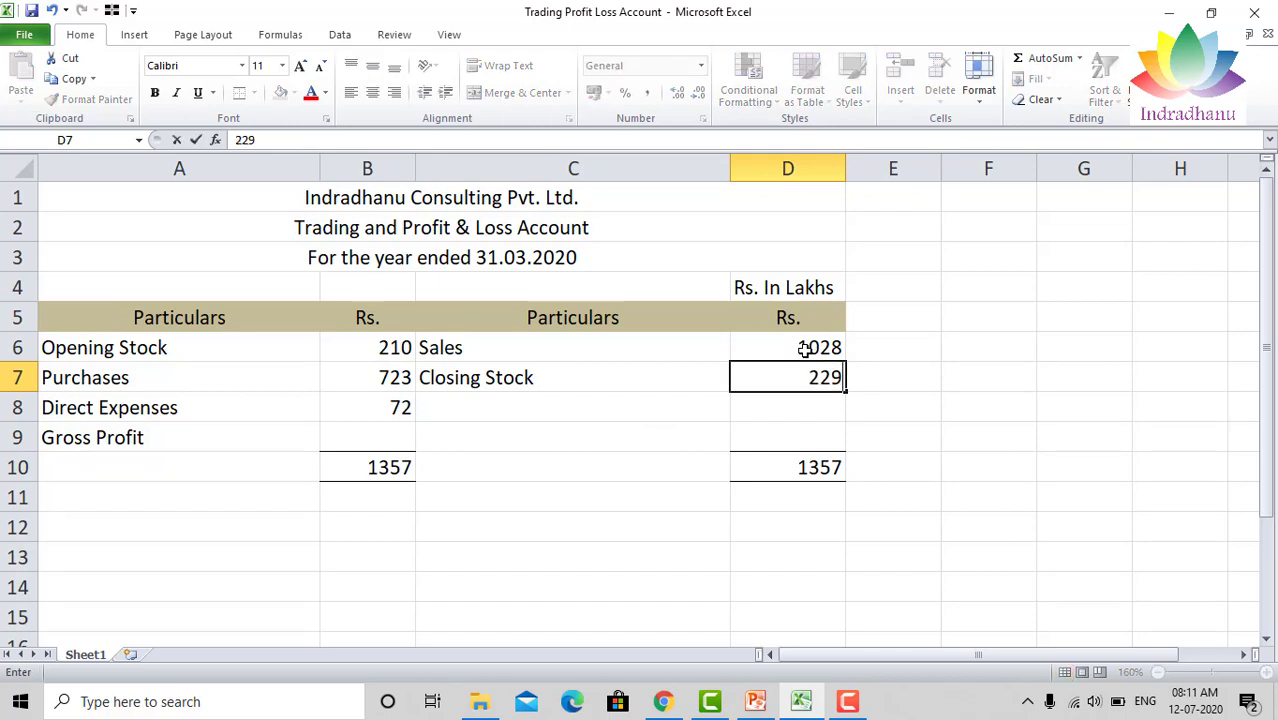
key("Return")
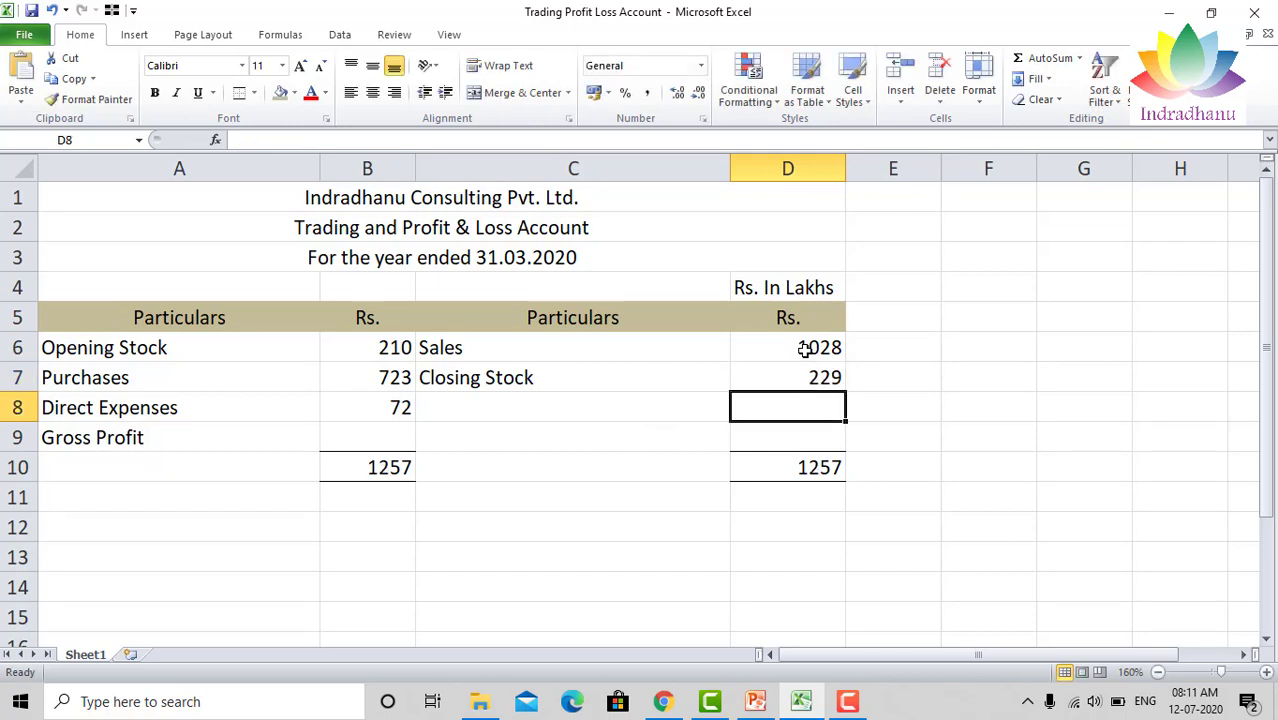
Calculate Gross Profit in cell B9 with the formula =B10-SUM(B6:B8).
left_click(389, 429)
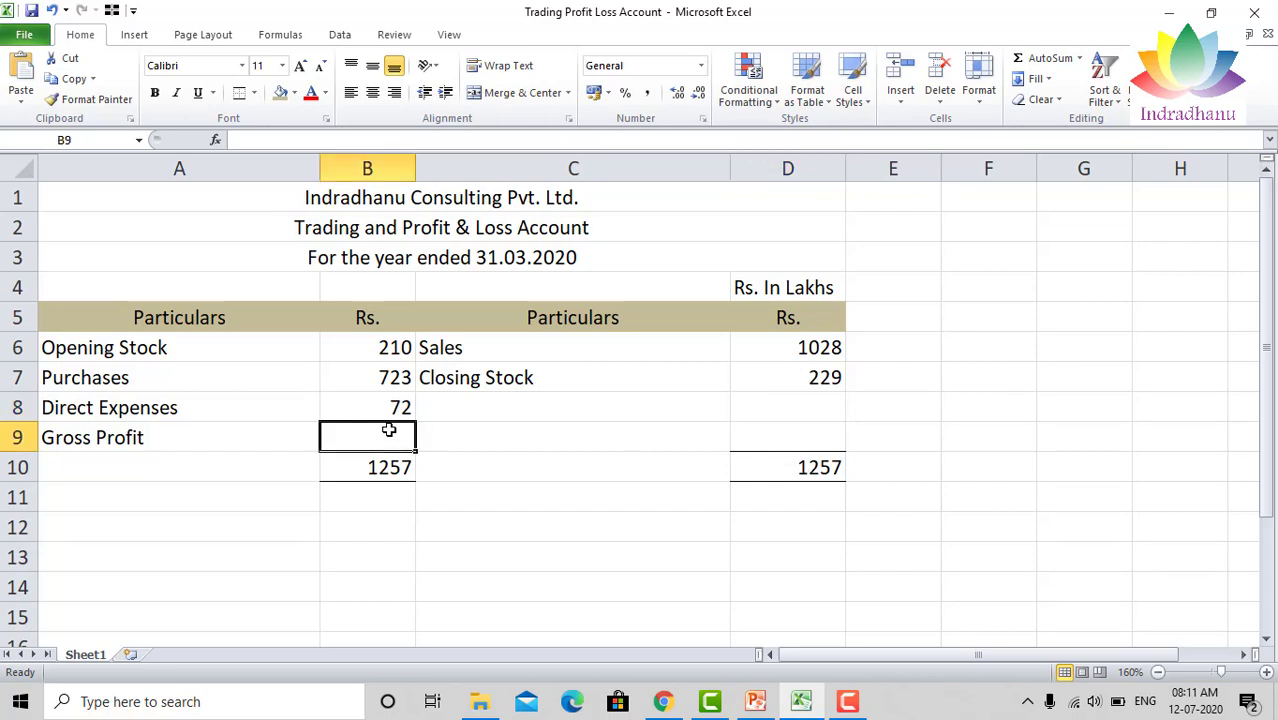
key("Down")
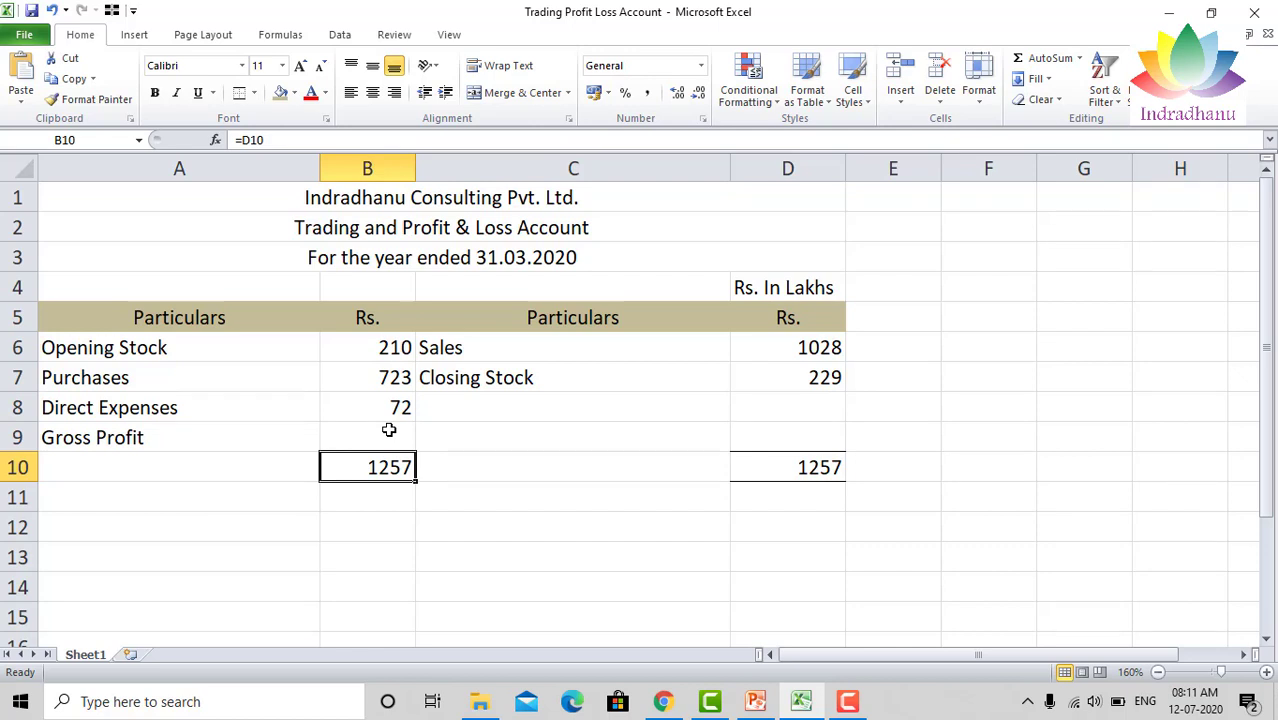
left_click(389, 429)
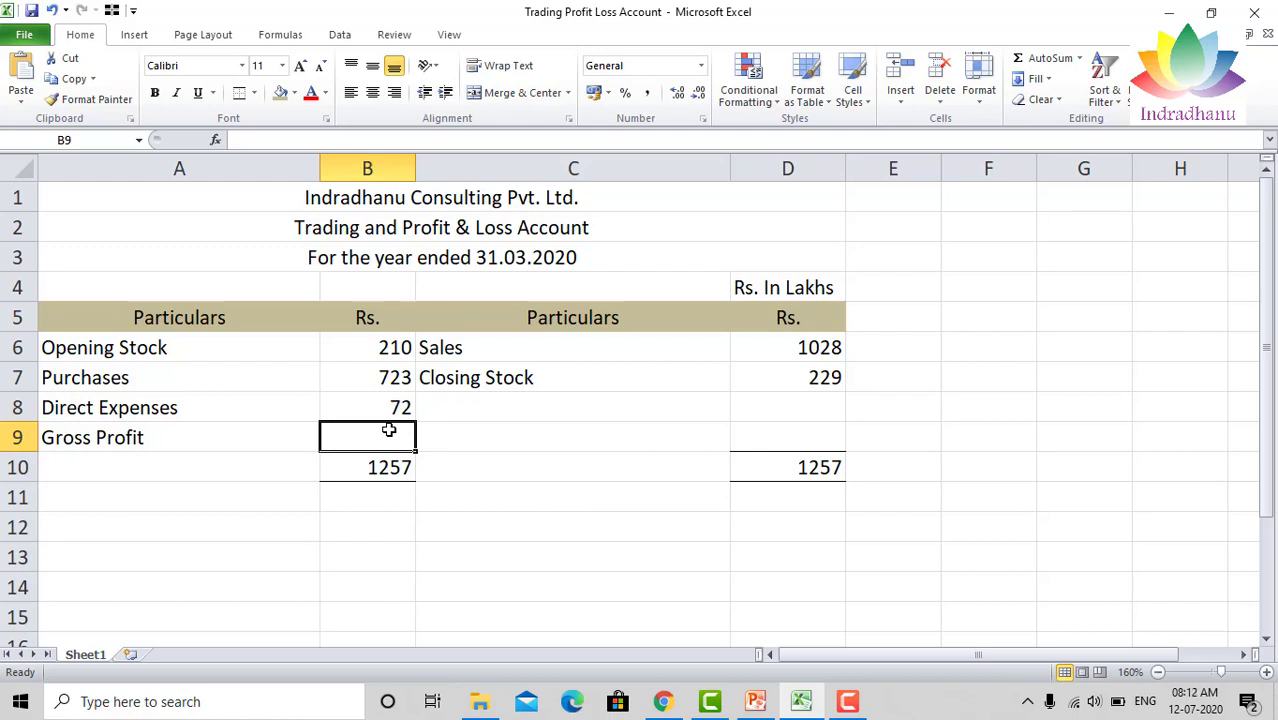
type("=")
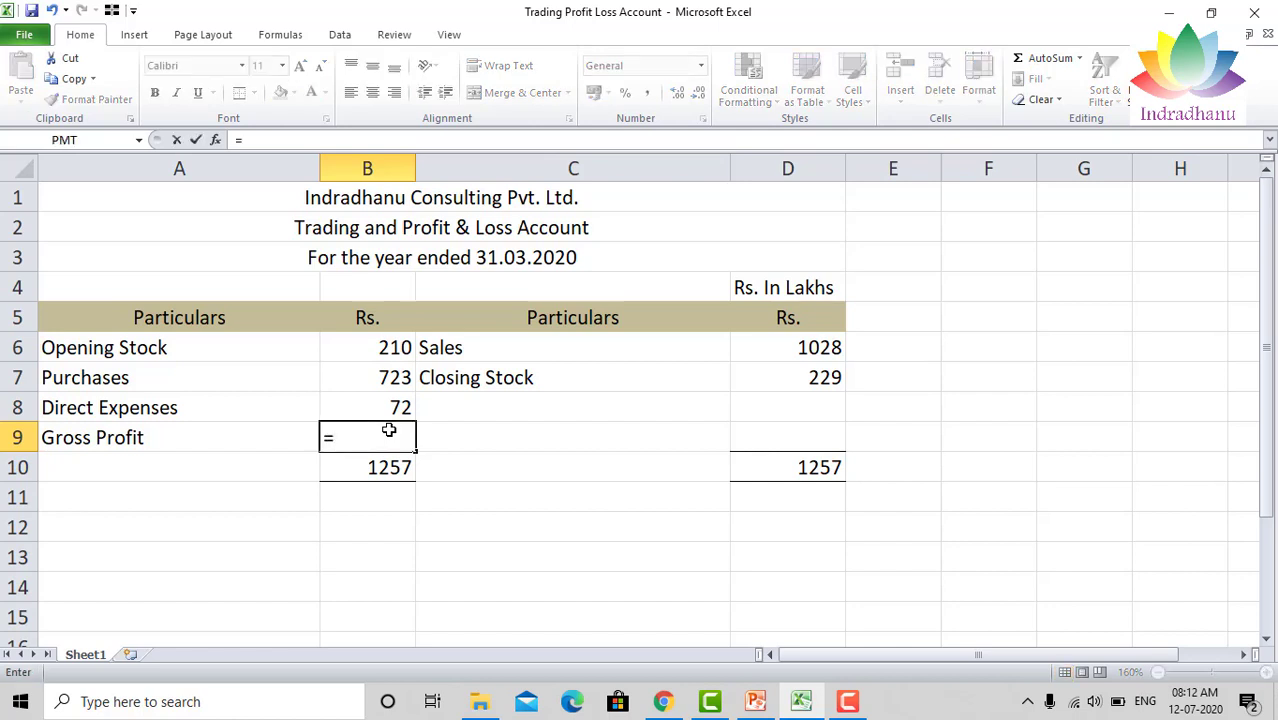
key("Down")
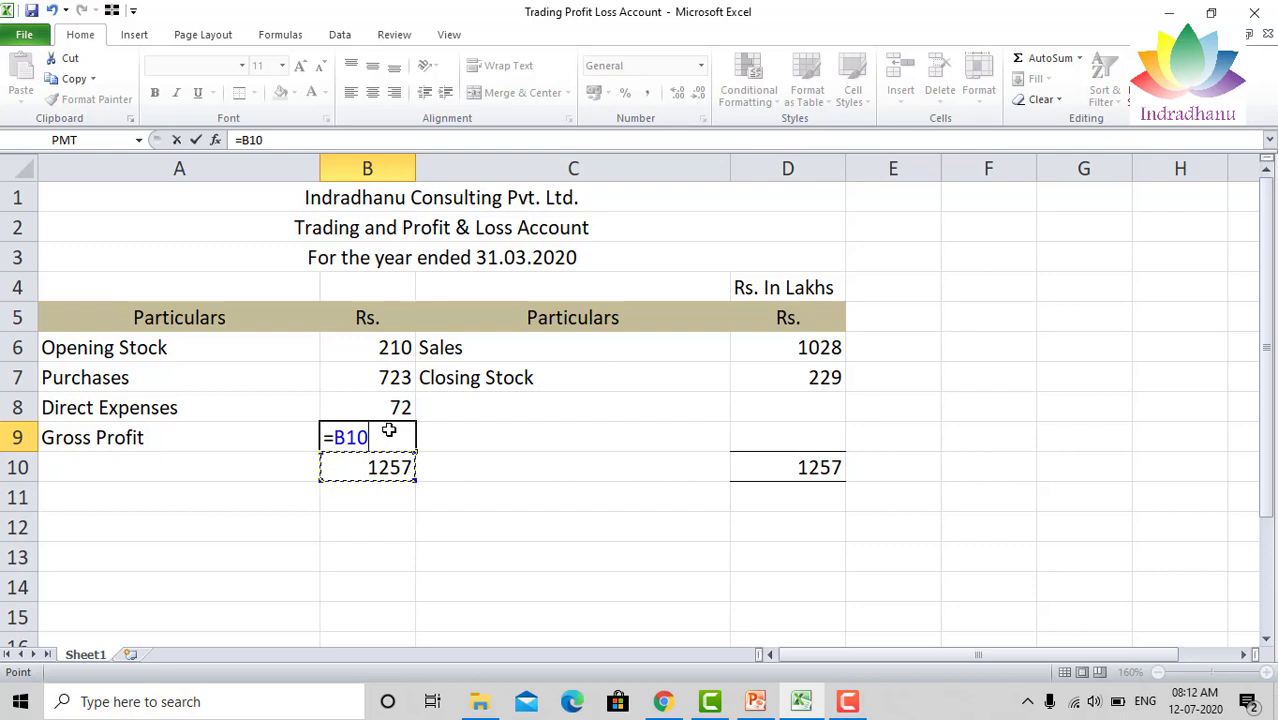
type("-sum")
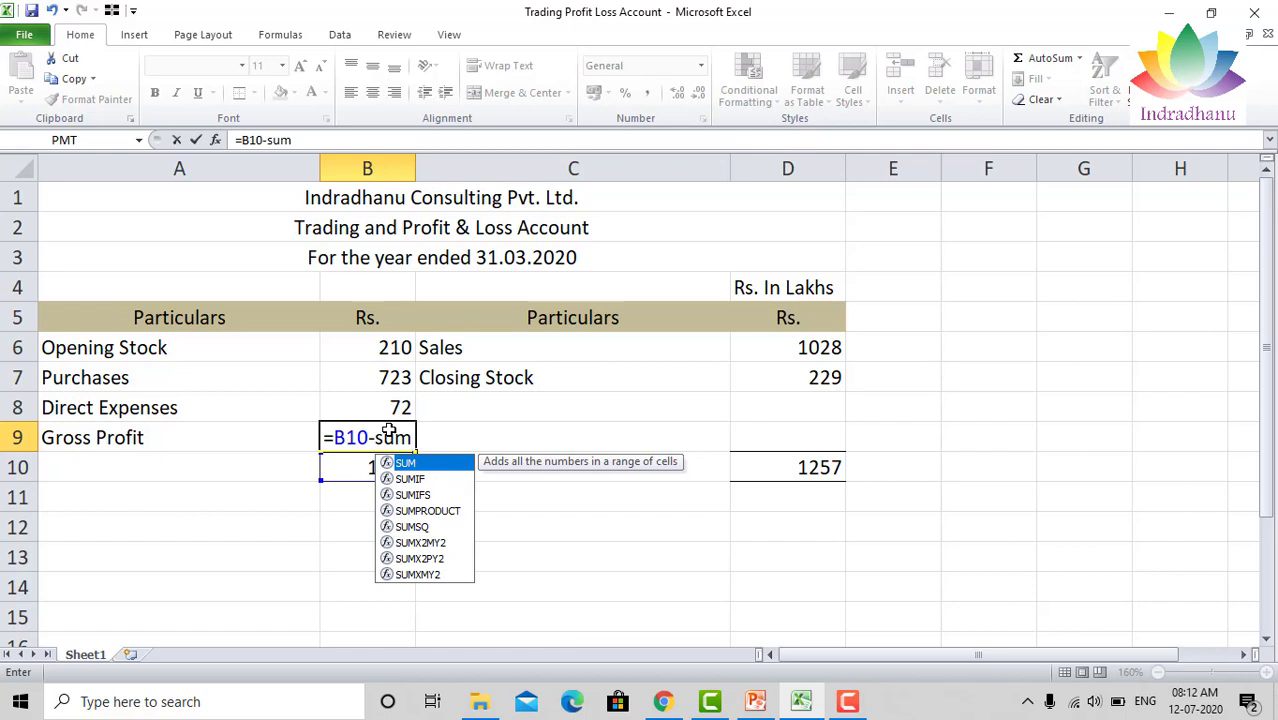
type("(")
key("Up")
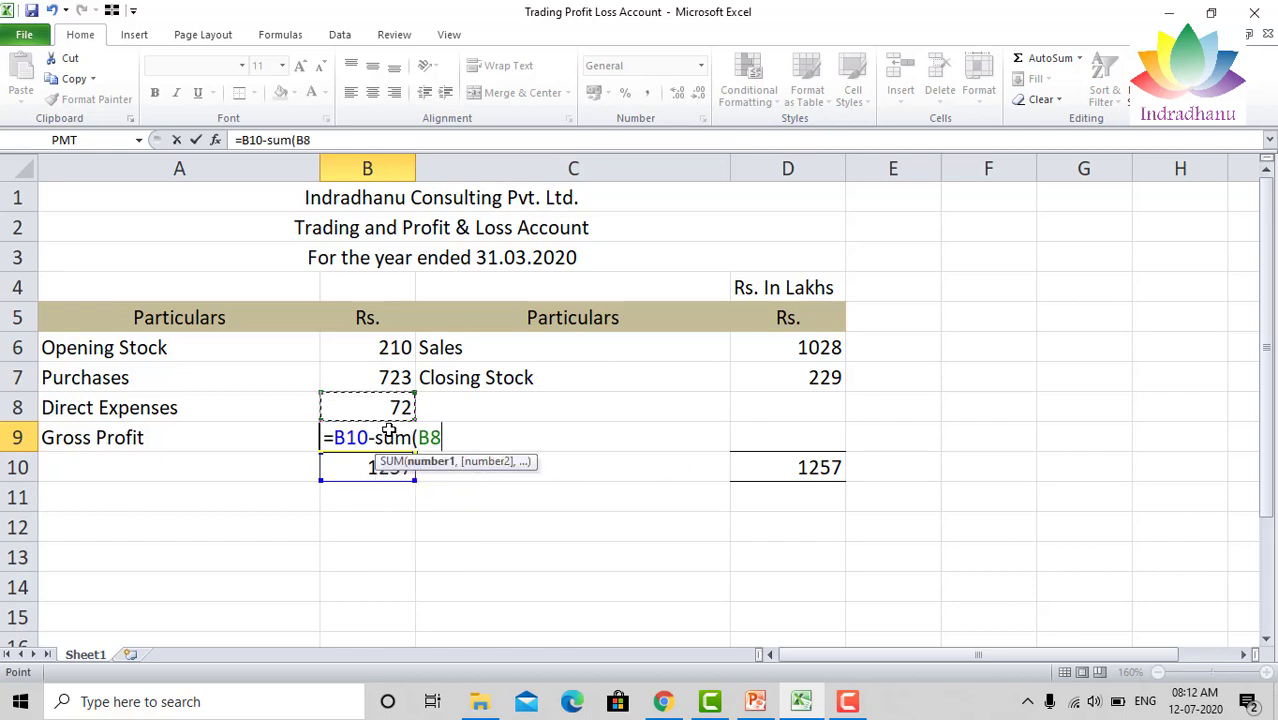
key("shift+Up")
key("shift+Up")
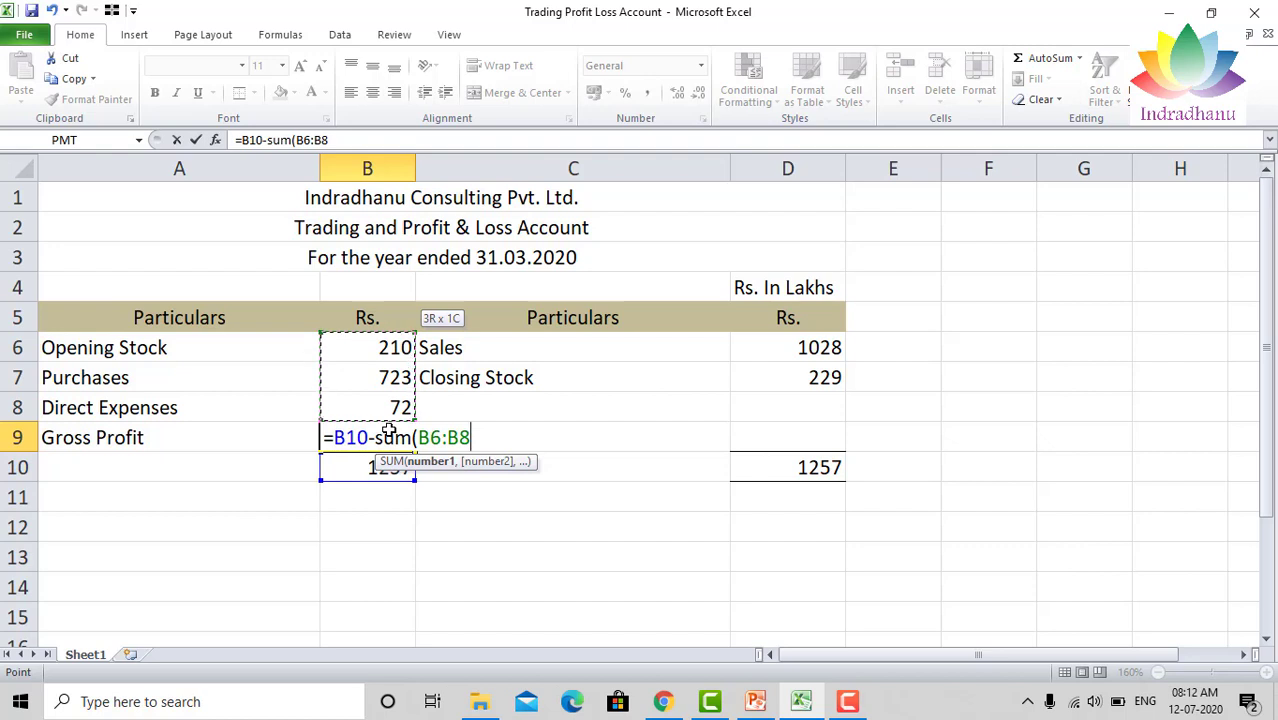
type(")")
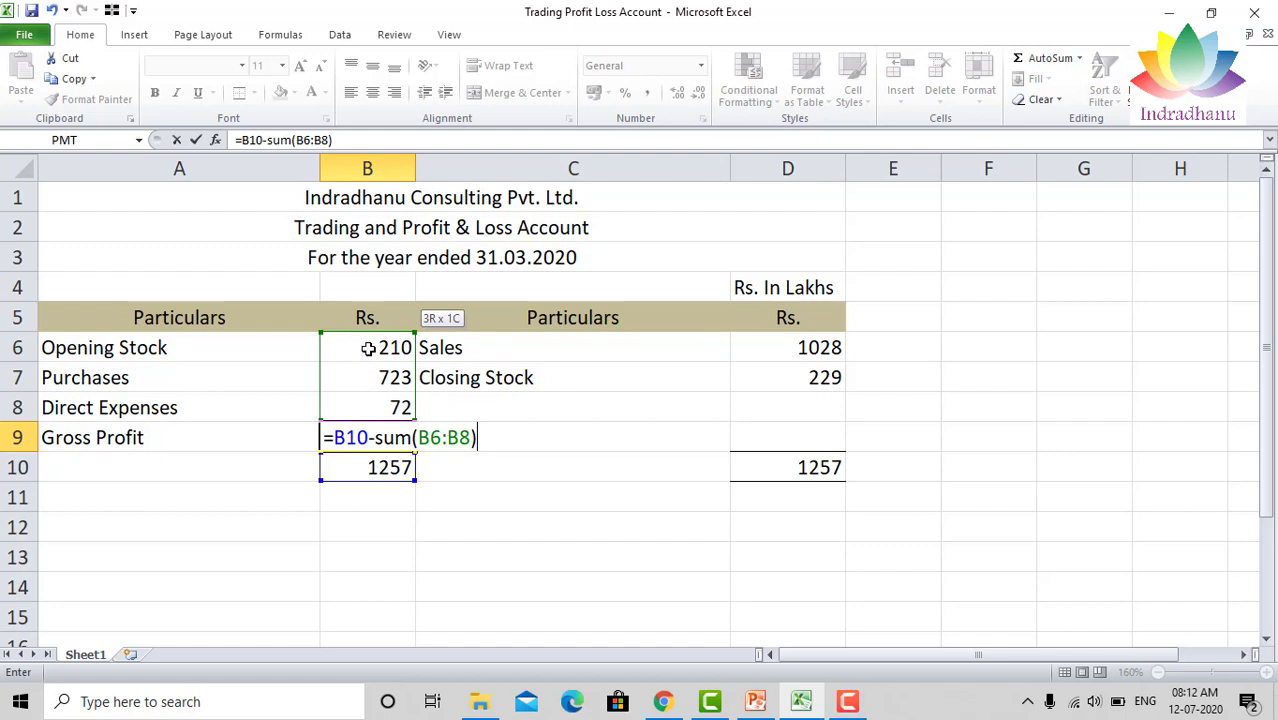
key("Return")
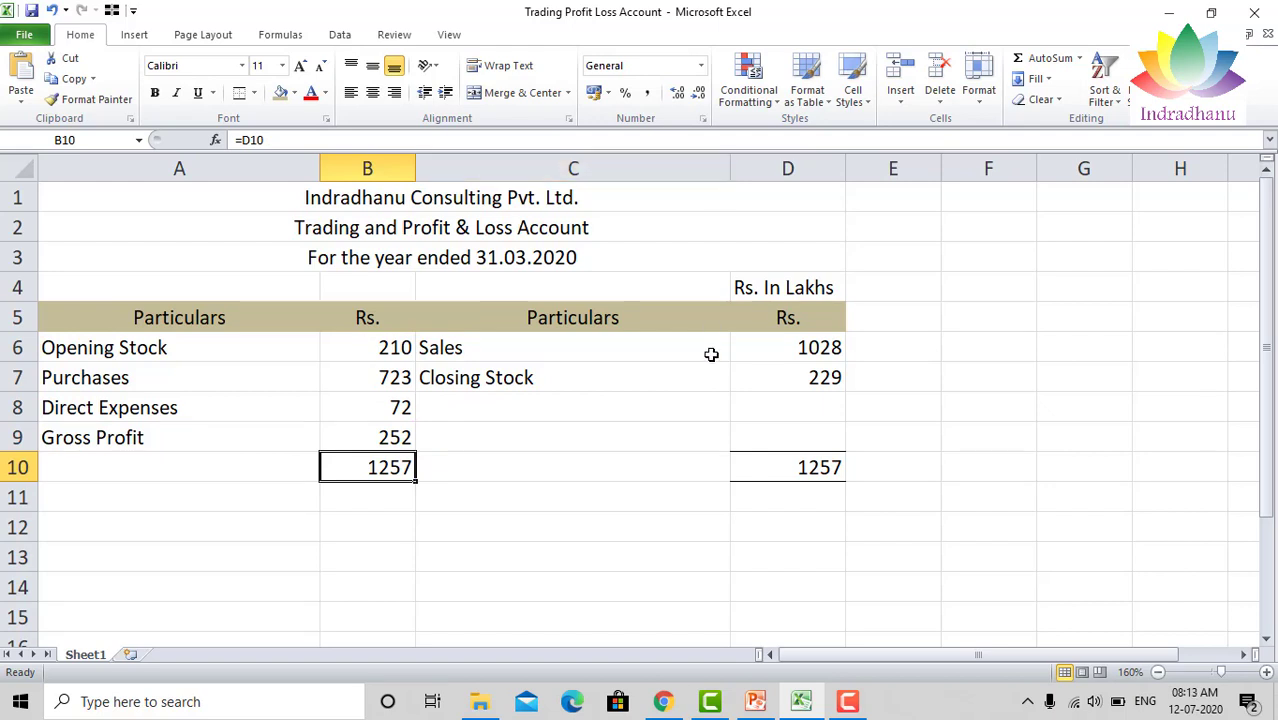
Insert a blank row between the Gross Profit row and the totals row.
left_click(402, 441)
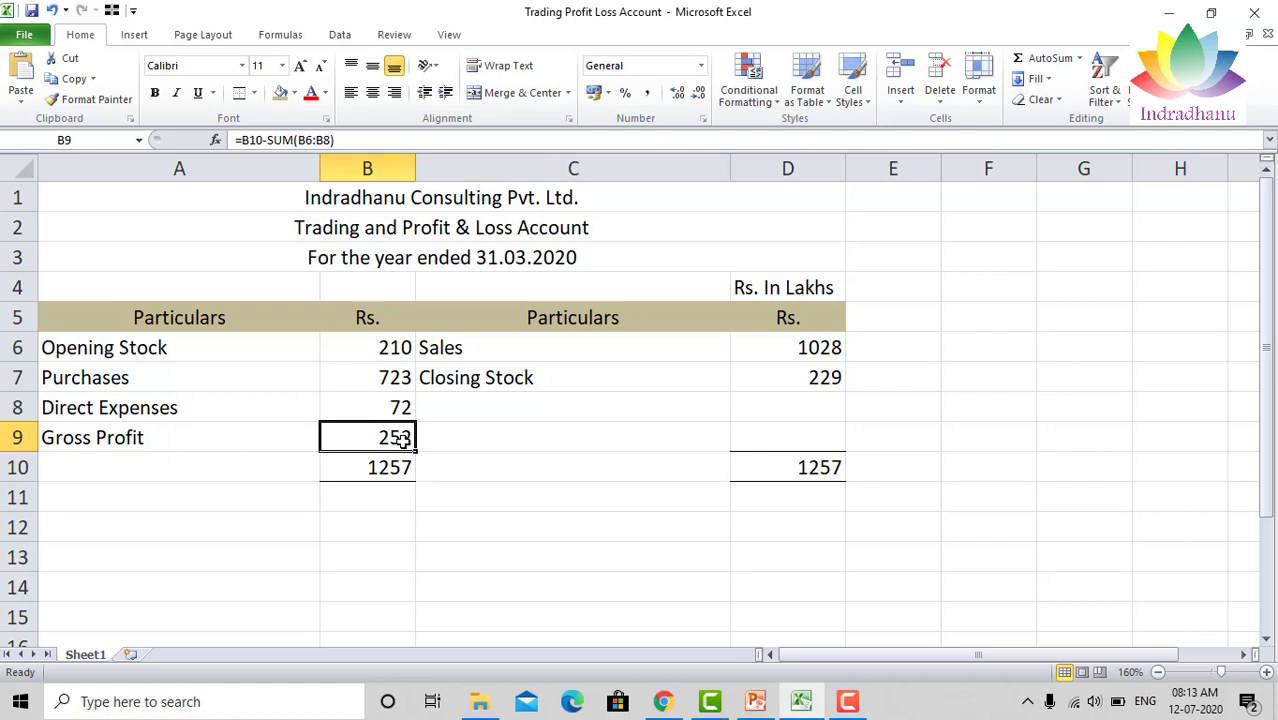
left_click(380, 469)
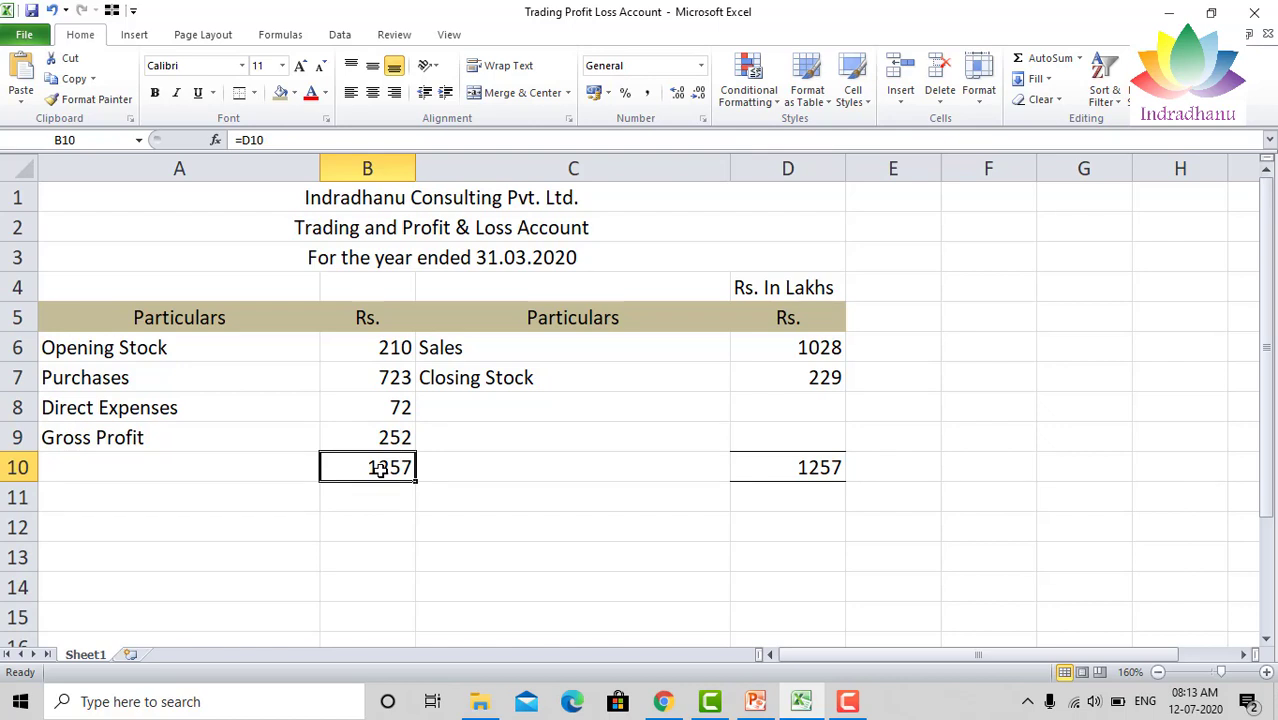
key("alt+i")
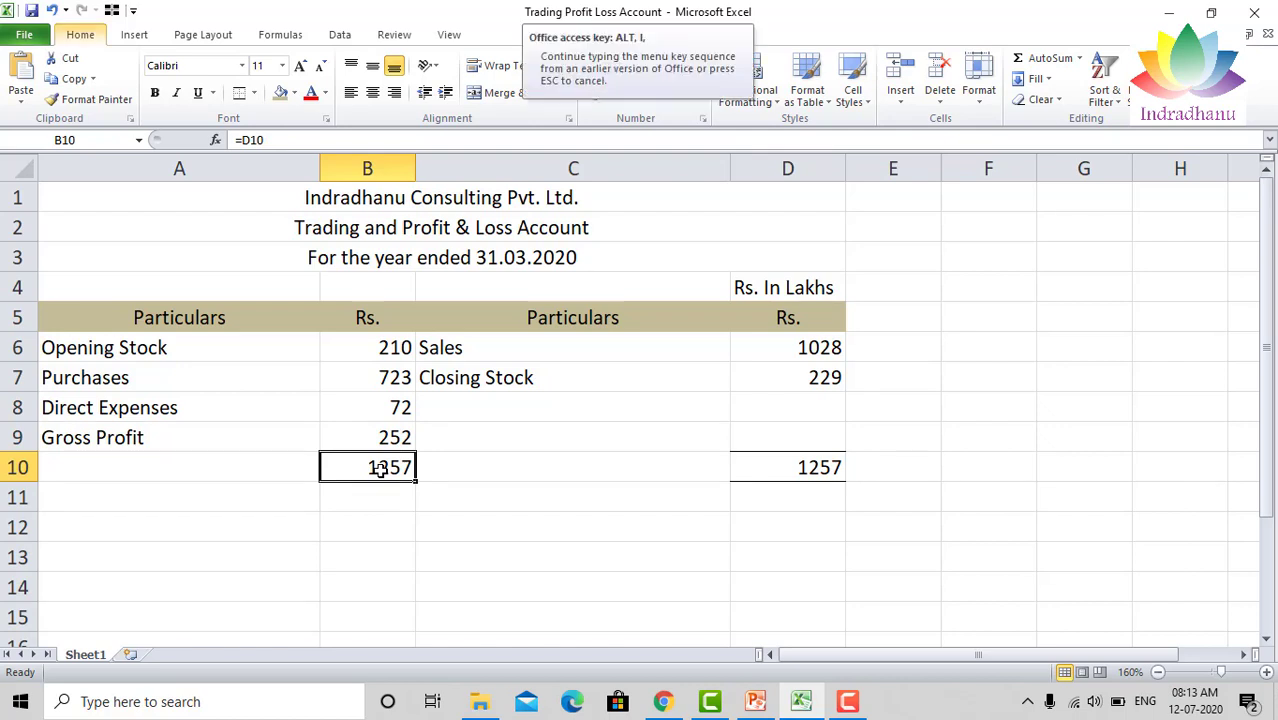
key("r")
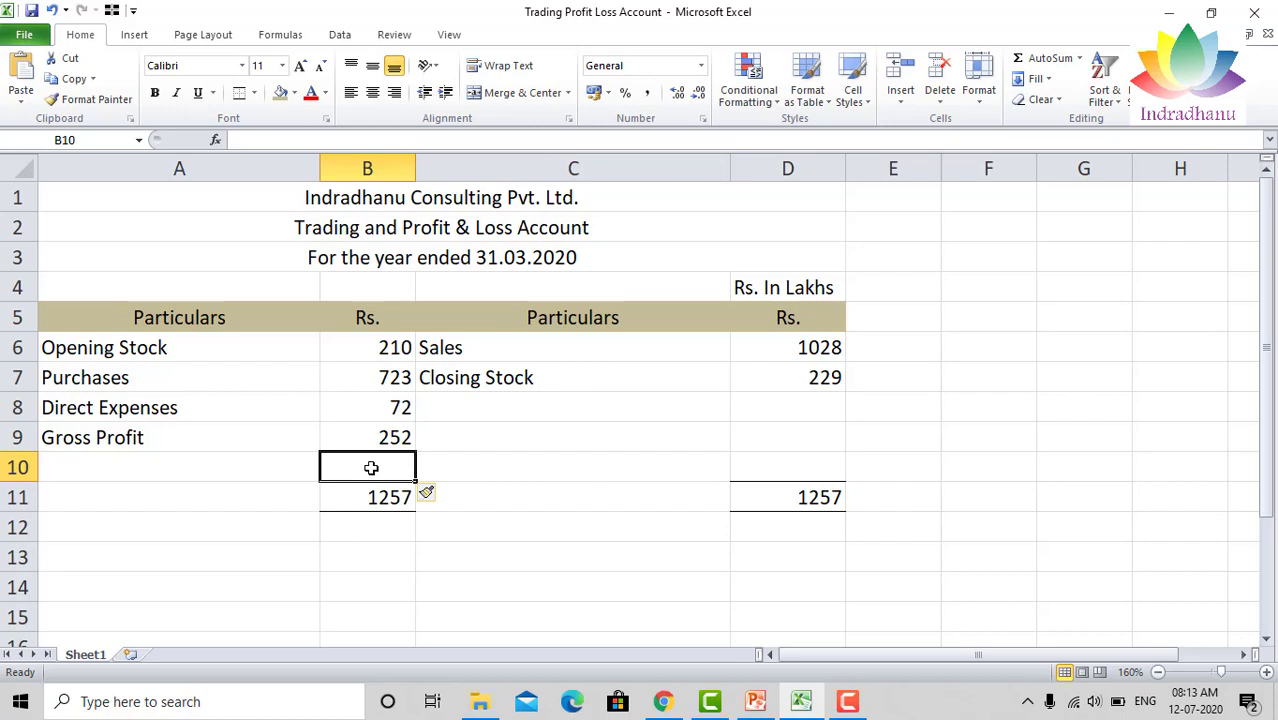
Insert another entire row at cell B10 and undo that insertion.
right_click(372, 470)
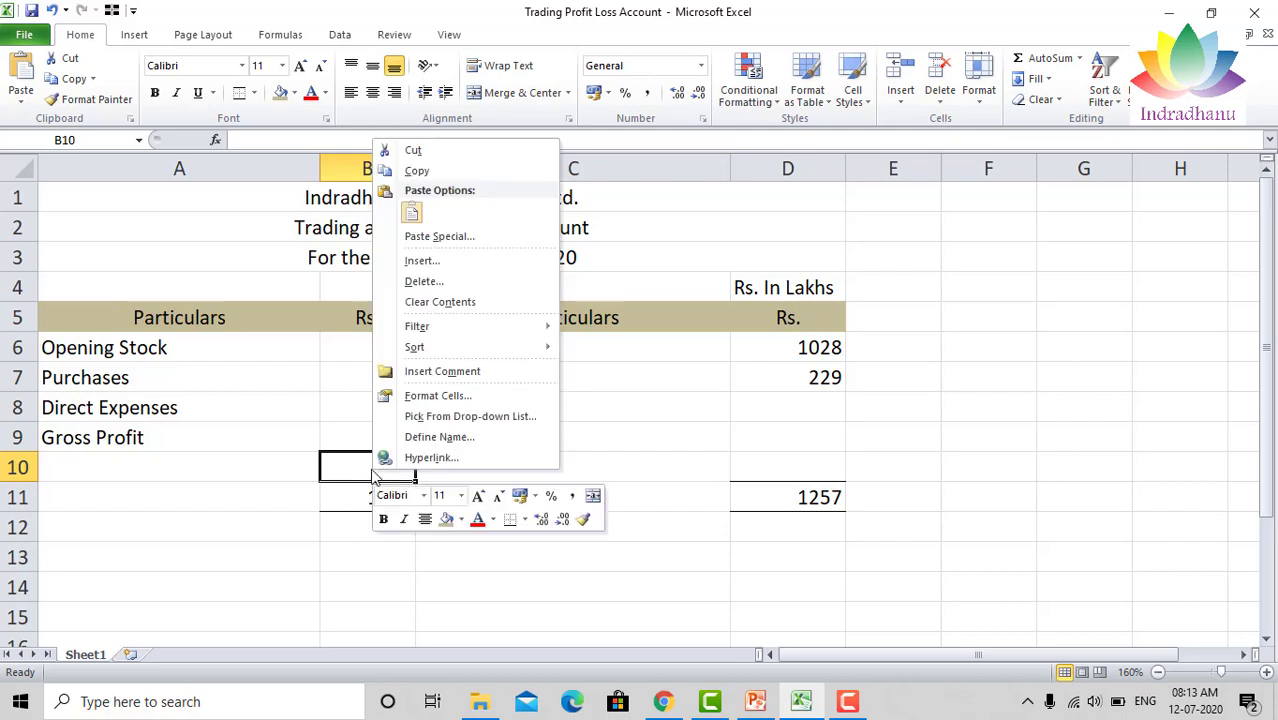
left_click(452, 262)
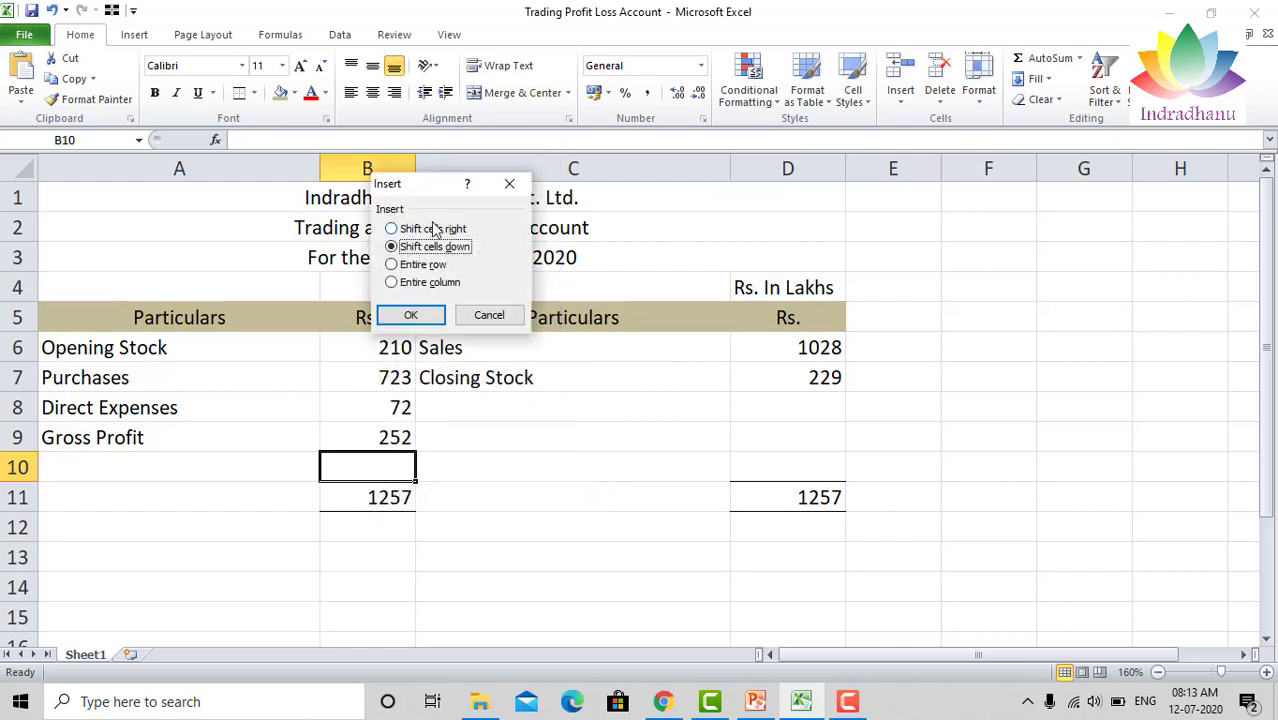
left_click(427, 266)
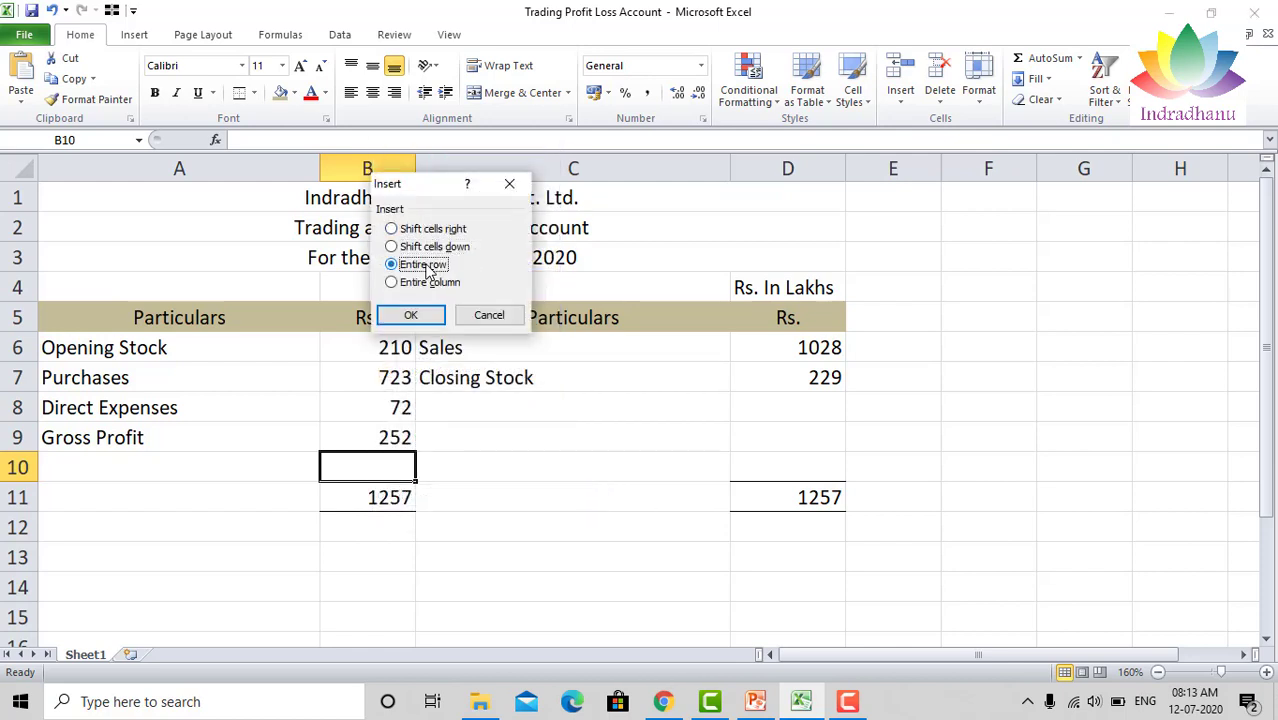
key("Return")
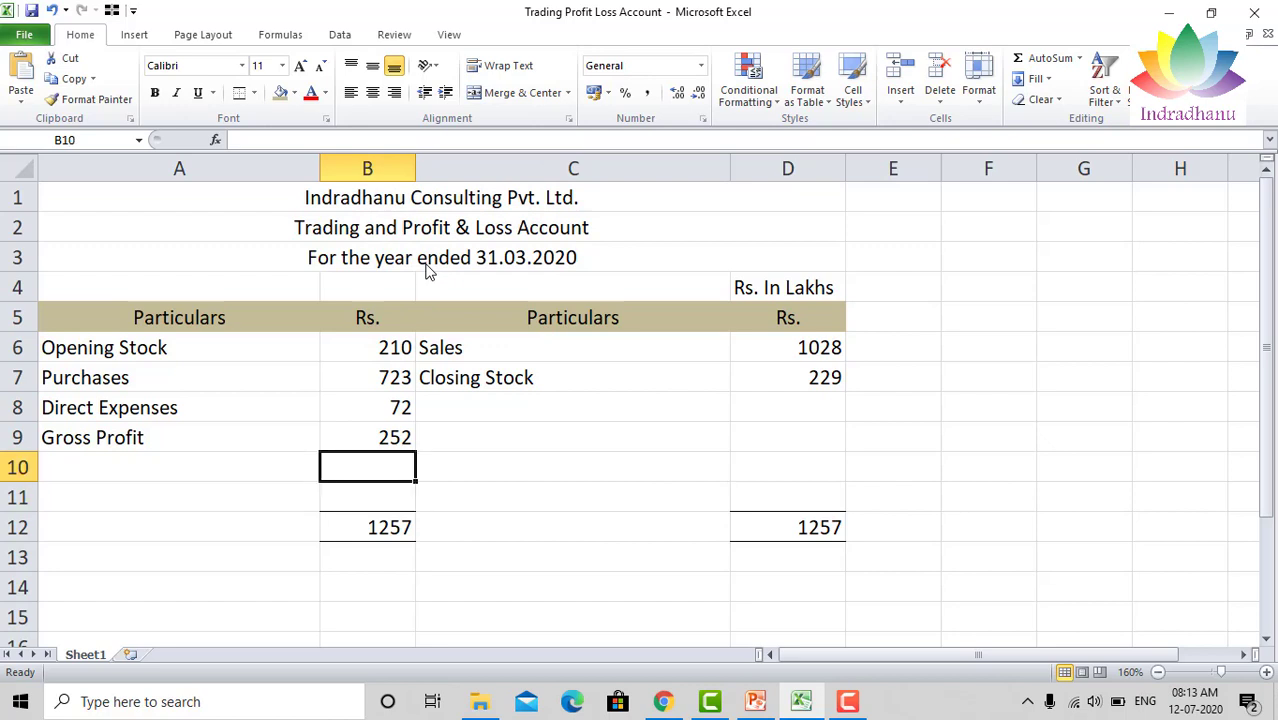
key("ctrl+z")
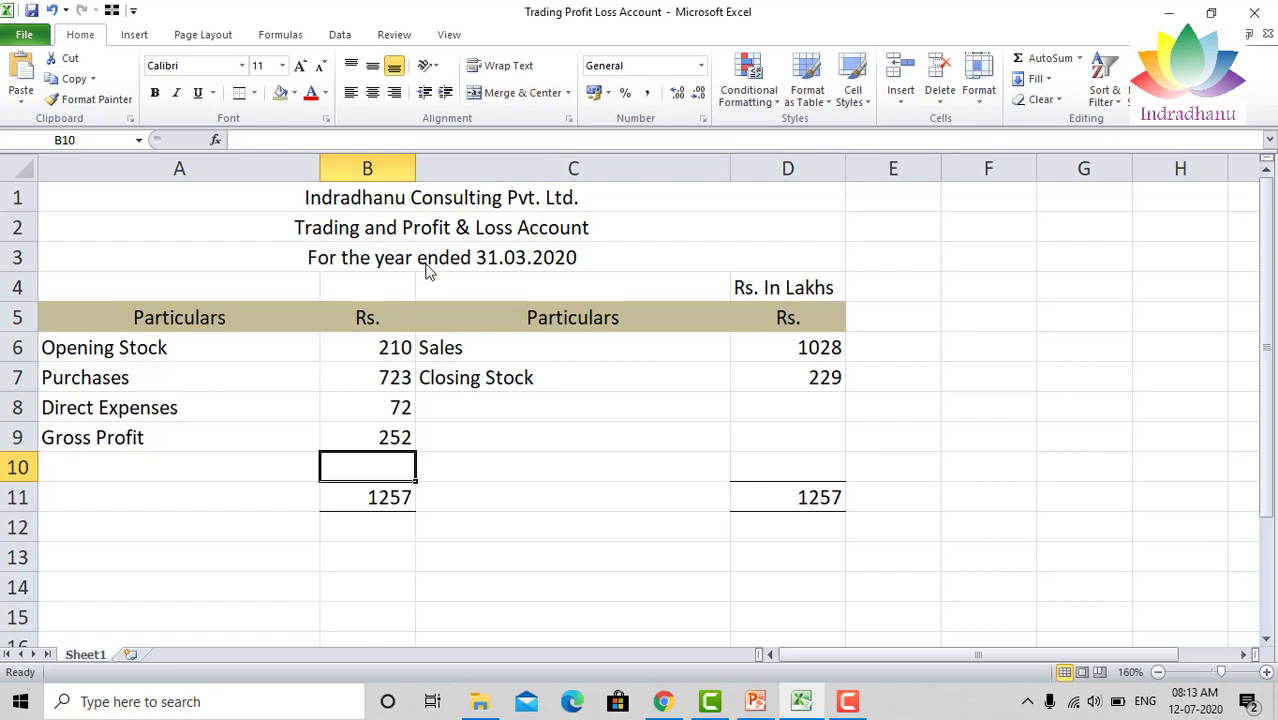
Enter the label Total in cells A11 and C11 beside the debit and credit totals.
key("Down")
key("Up")
key("Up")
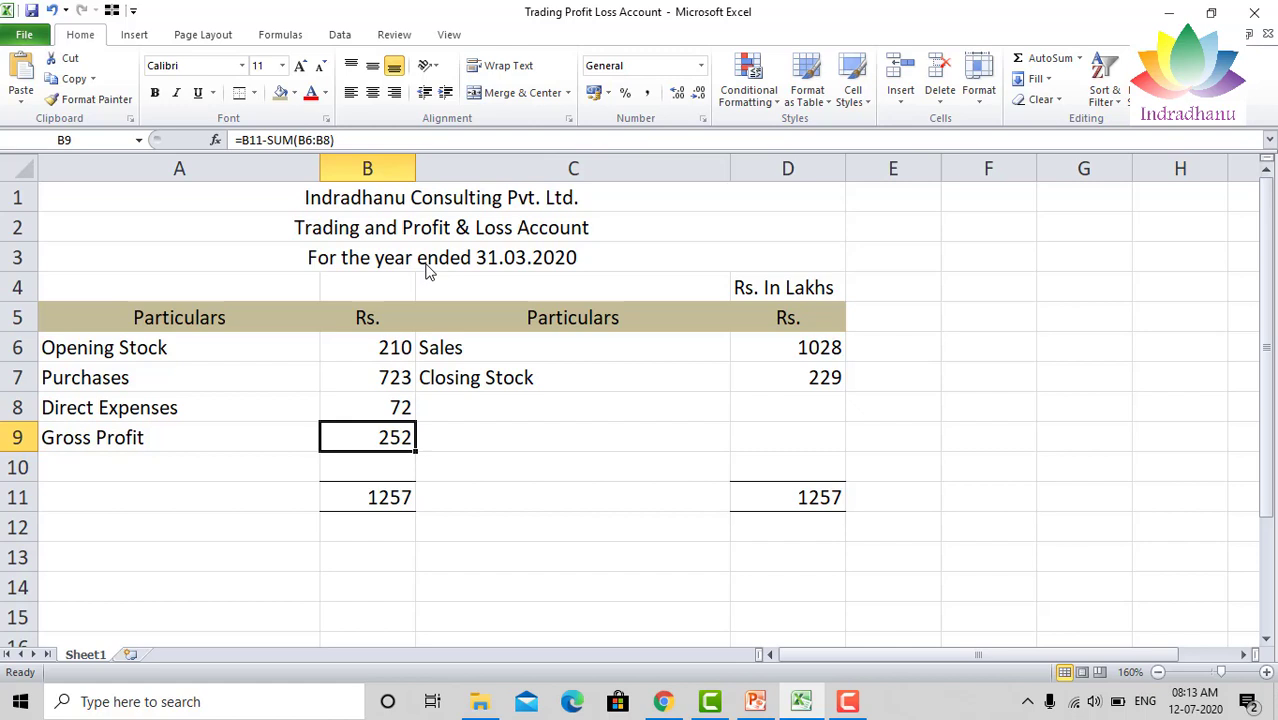
key("Down")
key("Down")
key("Left")
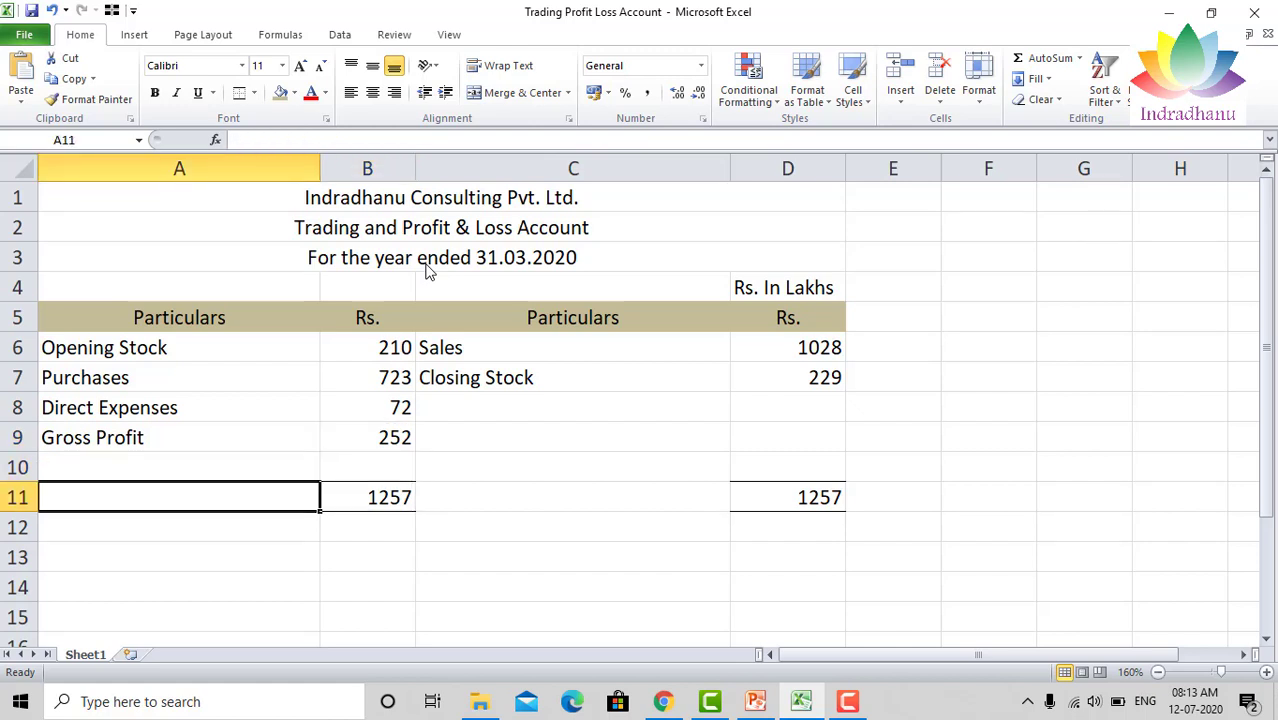
type("Total")
key("Return")
key("Up")
key("Right")
key("Right")
key("Right")
key("Left")
type("Total")
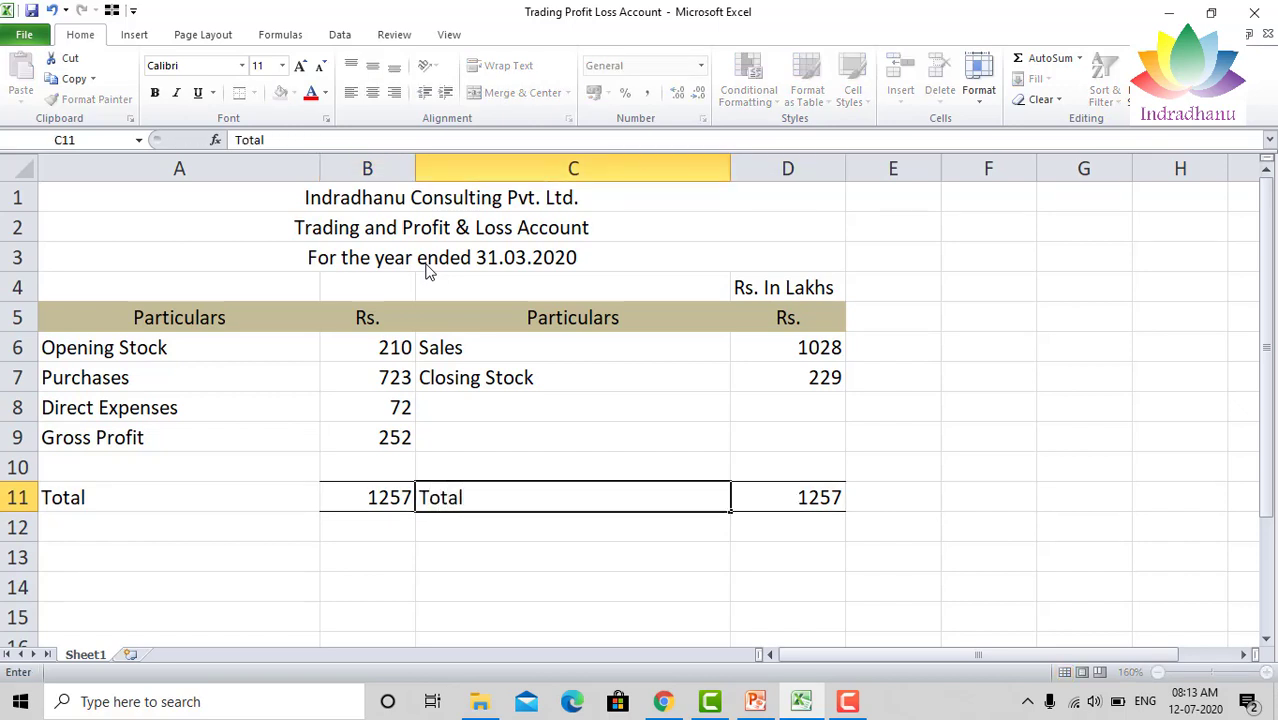
key("Return")
Center the Total labels in cells C11 and A11.
key("Up")
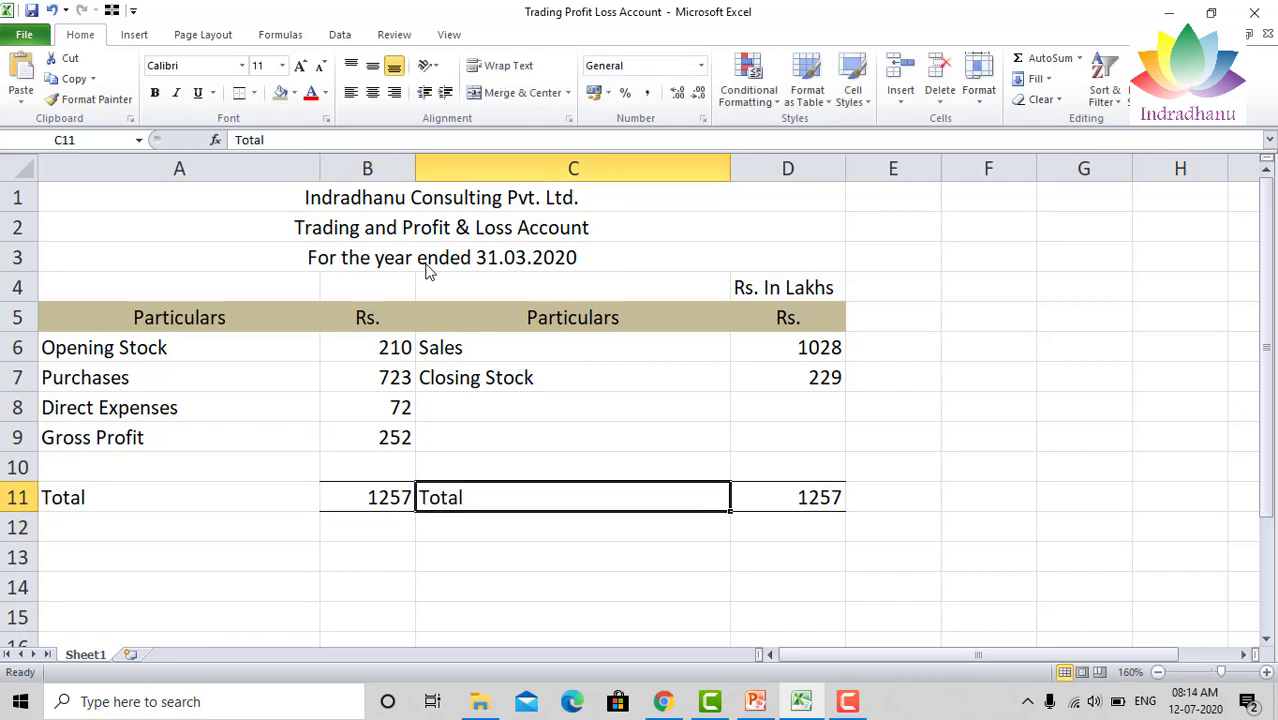
left_click(373, 93)
key("Left")
key("Left")
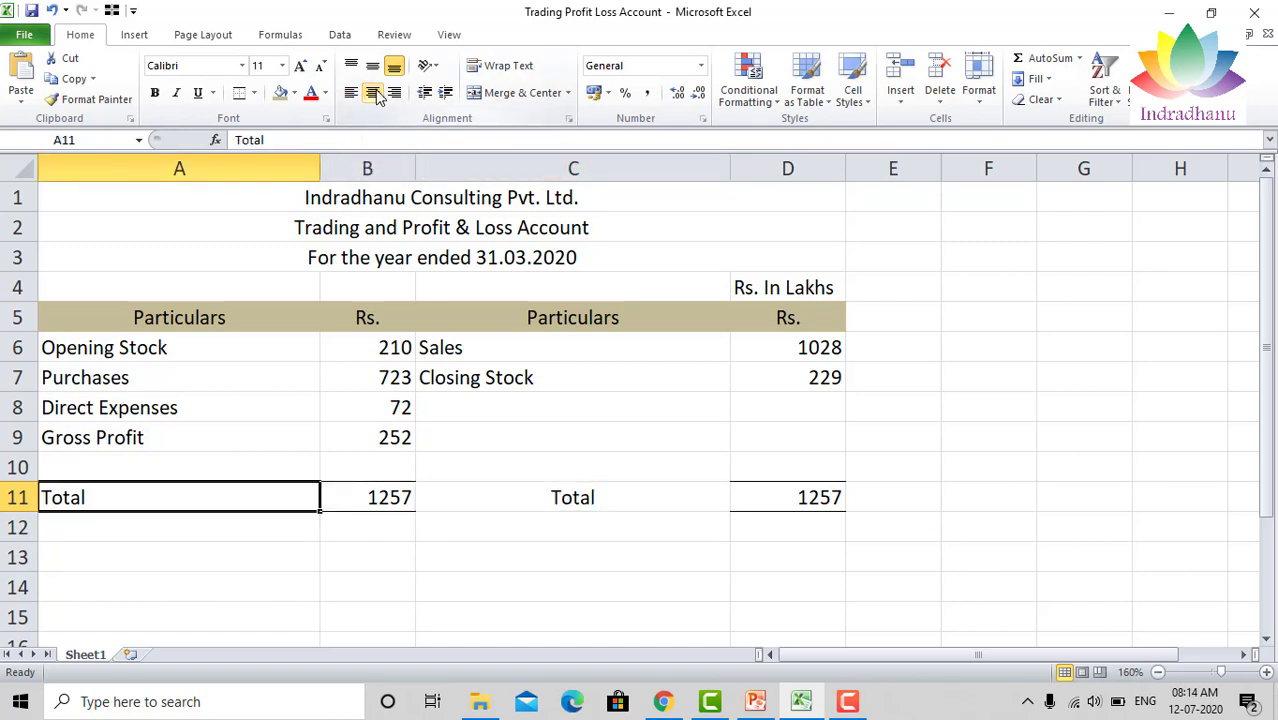
left_click(374, 93)
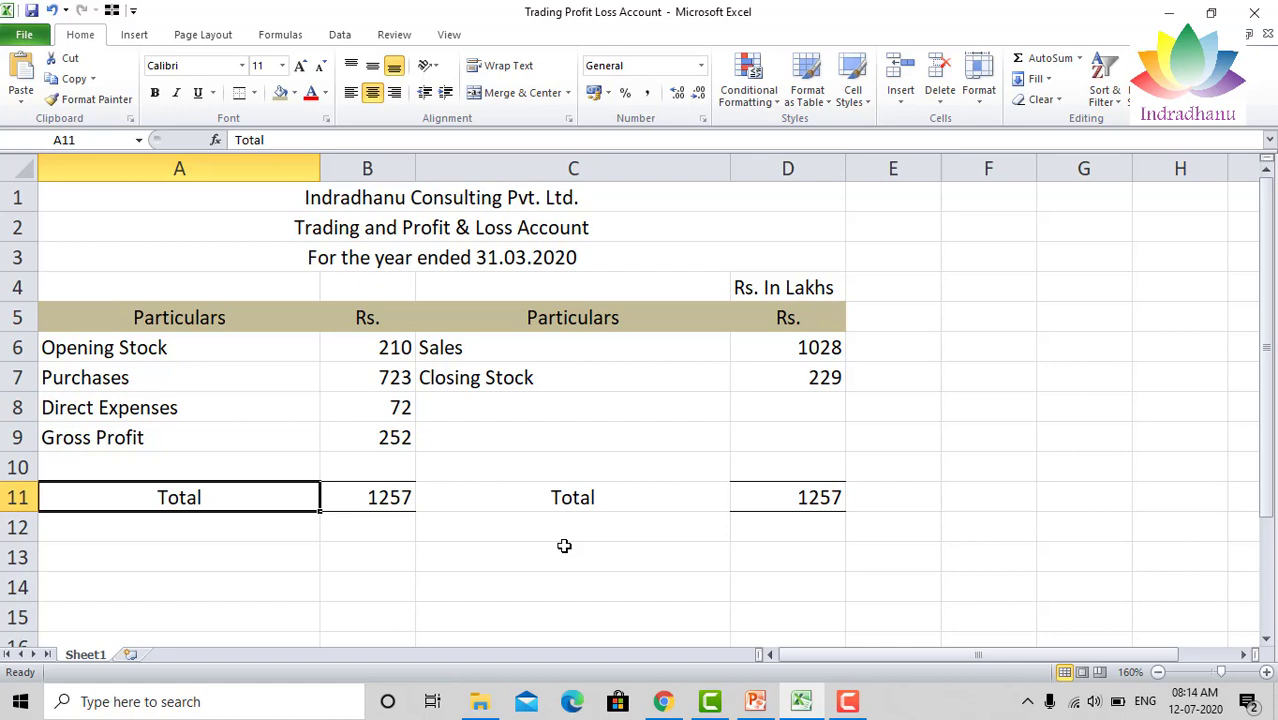
Enter the label Gross Profit b/f in cell C13, two rows below the credit-side Total.
key("Right")
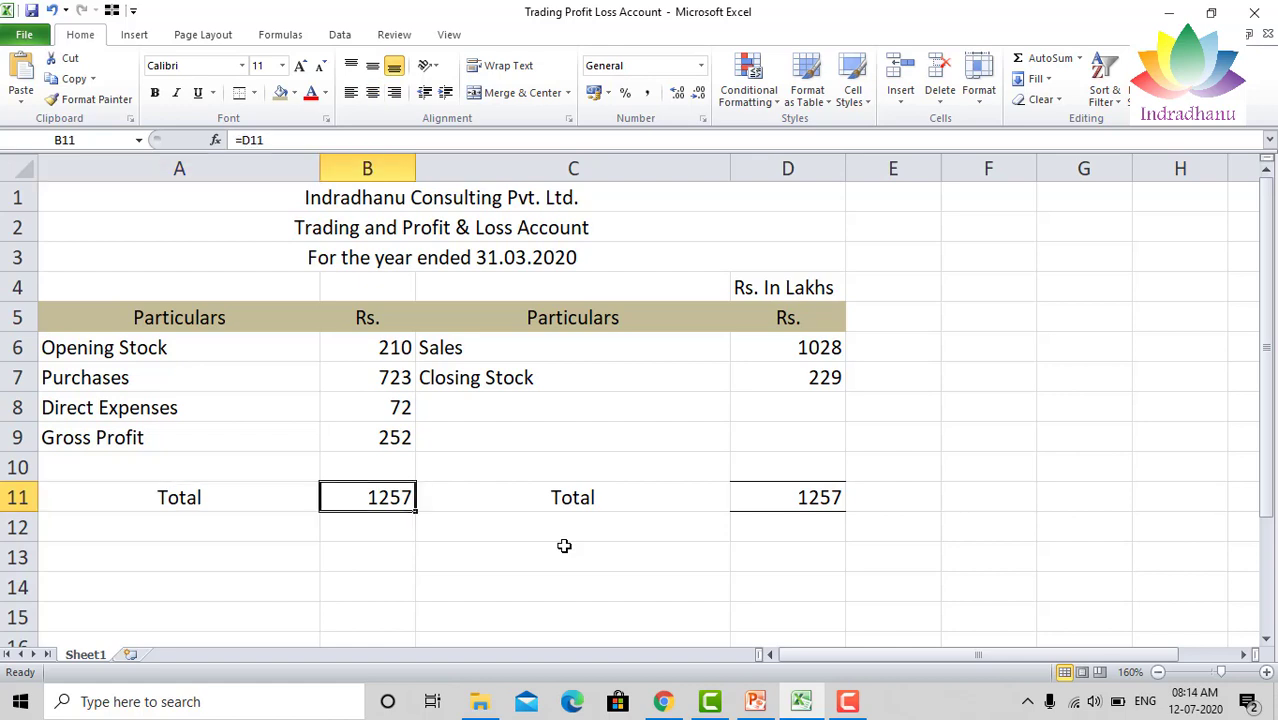
key("Up")
key("Up")
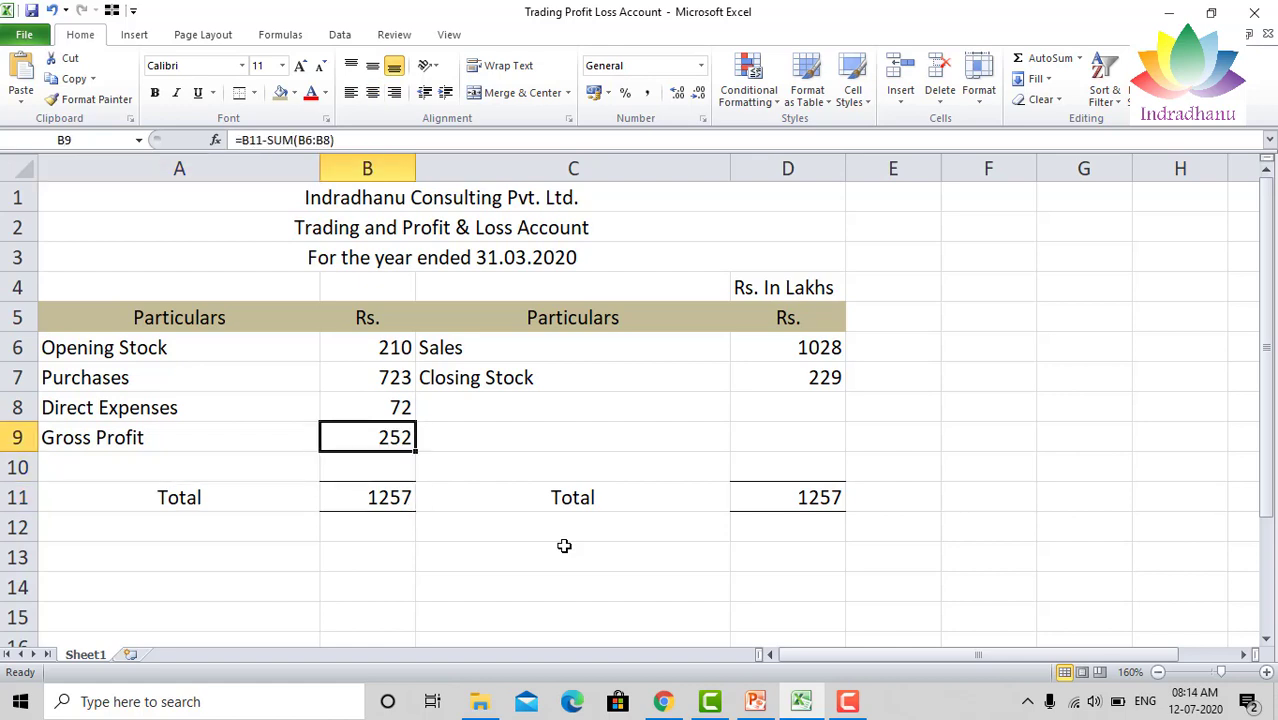
key("Down")
key("Down")
key("Down")
key("Down")
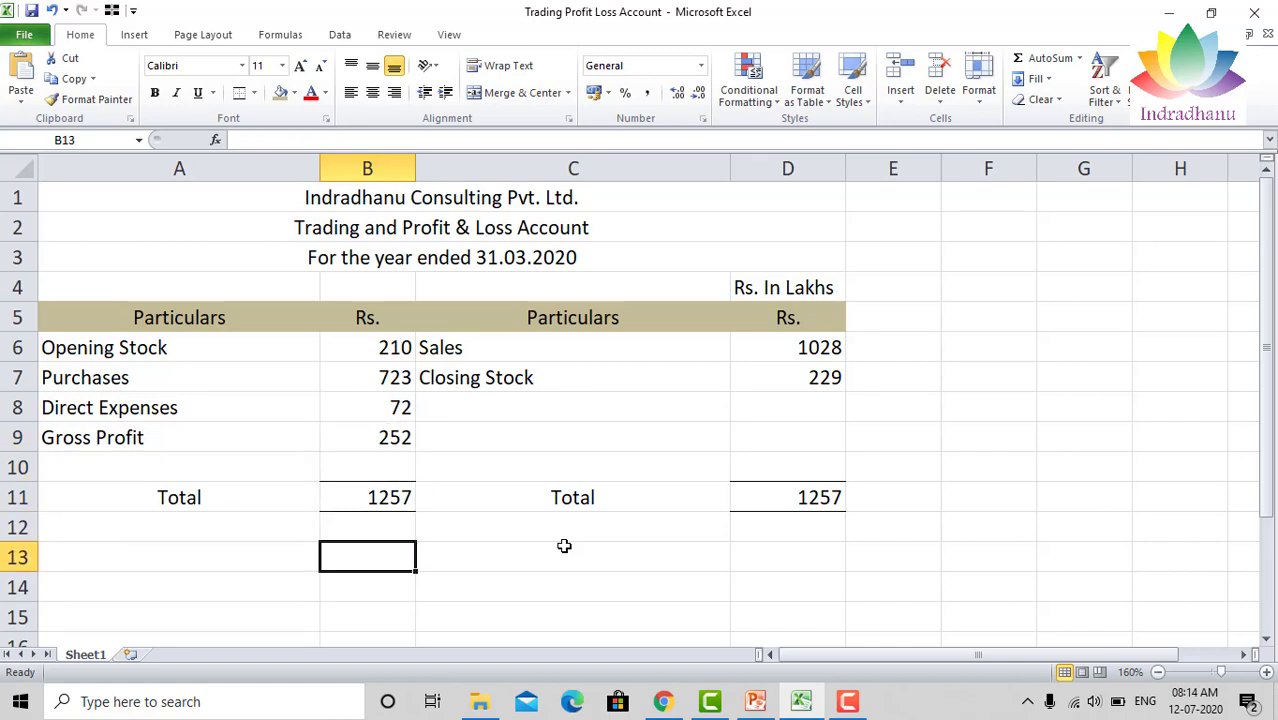
key("Right")
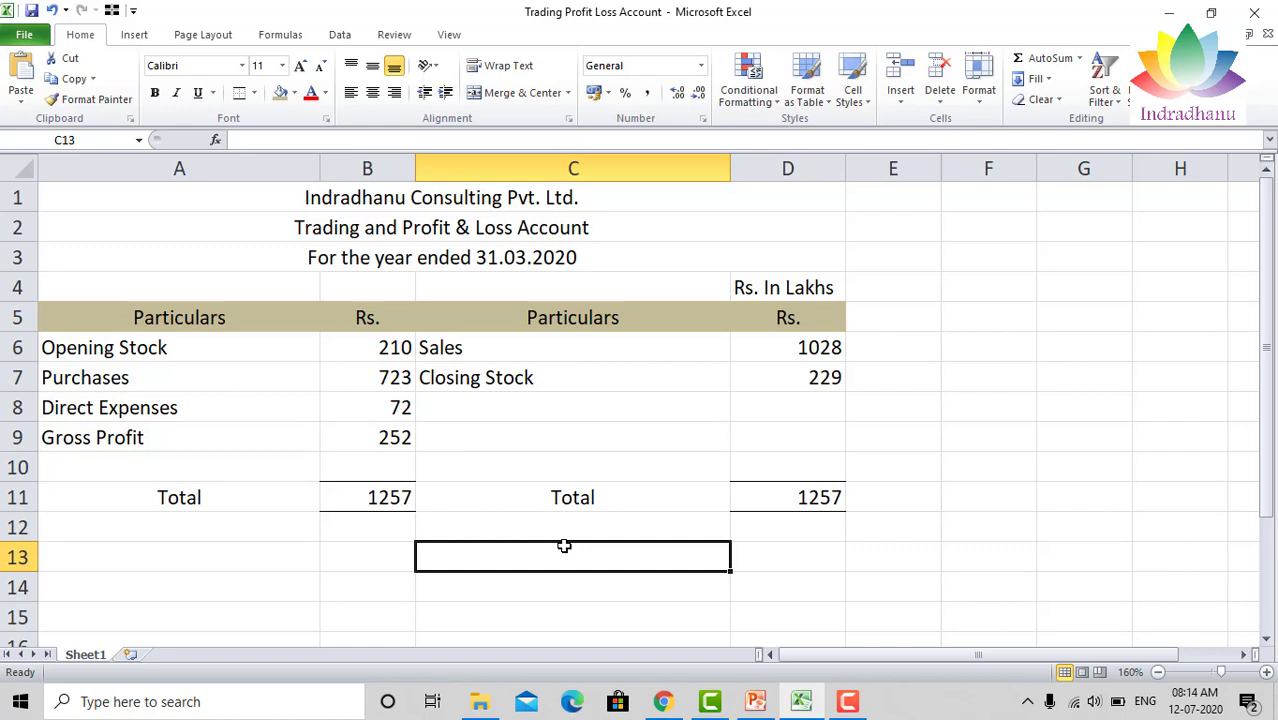
type("Gross Profi")
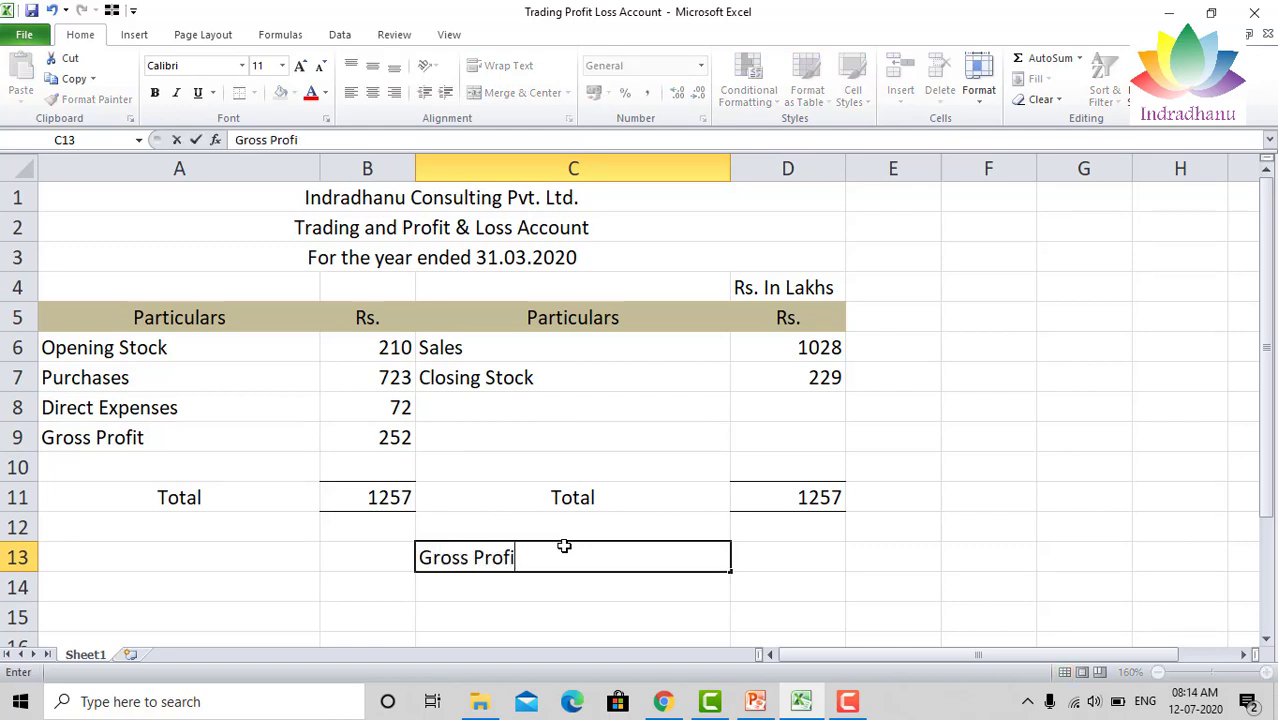
type("t b/f")
key("Return")
Append c/d to the Gross Profit label in cell A9 so it reads Gross Profit c/d.
key("Up")
key("Up")
key("Up")
key("Up")
key("Up")
key("Up")
key("Left")
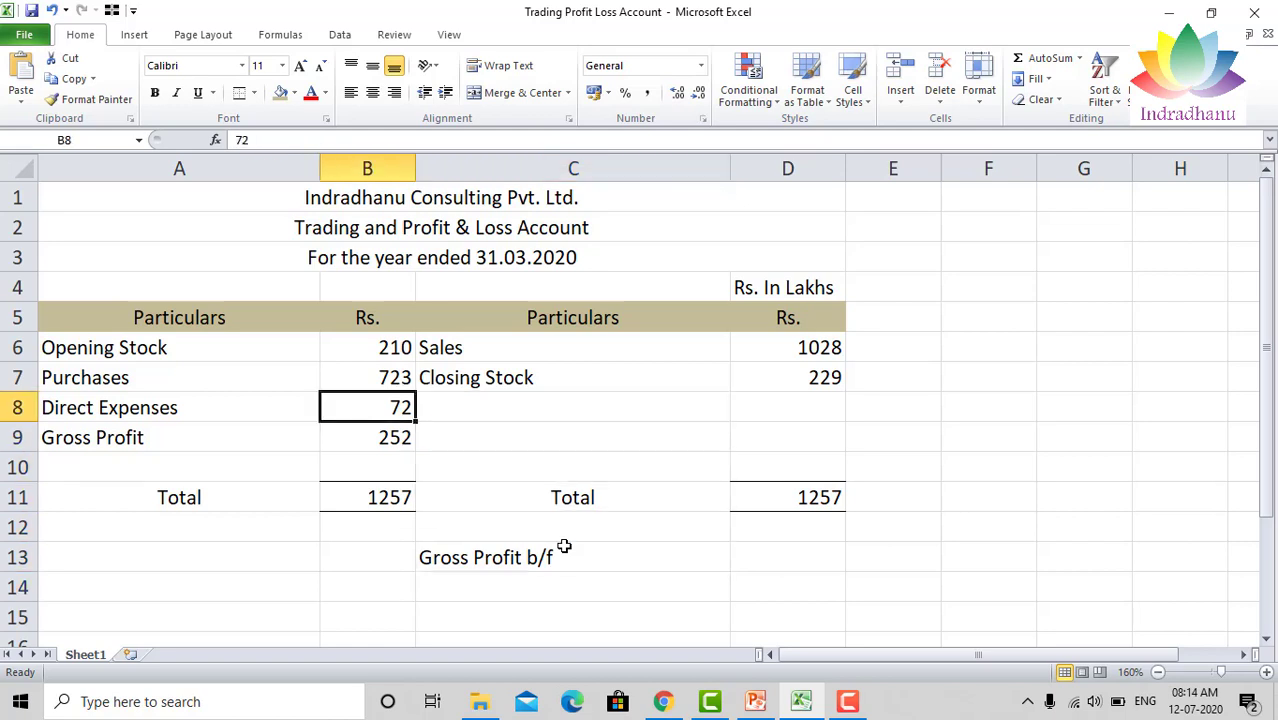
key("Left")
key("Down")
key("F2")
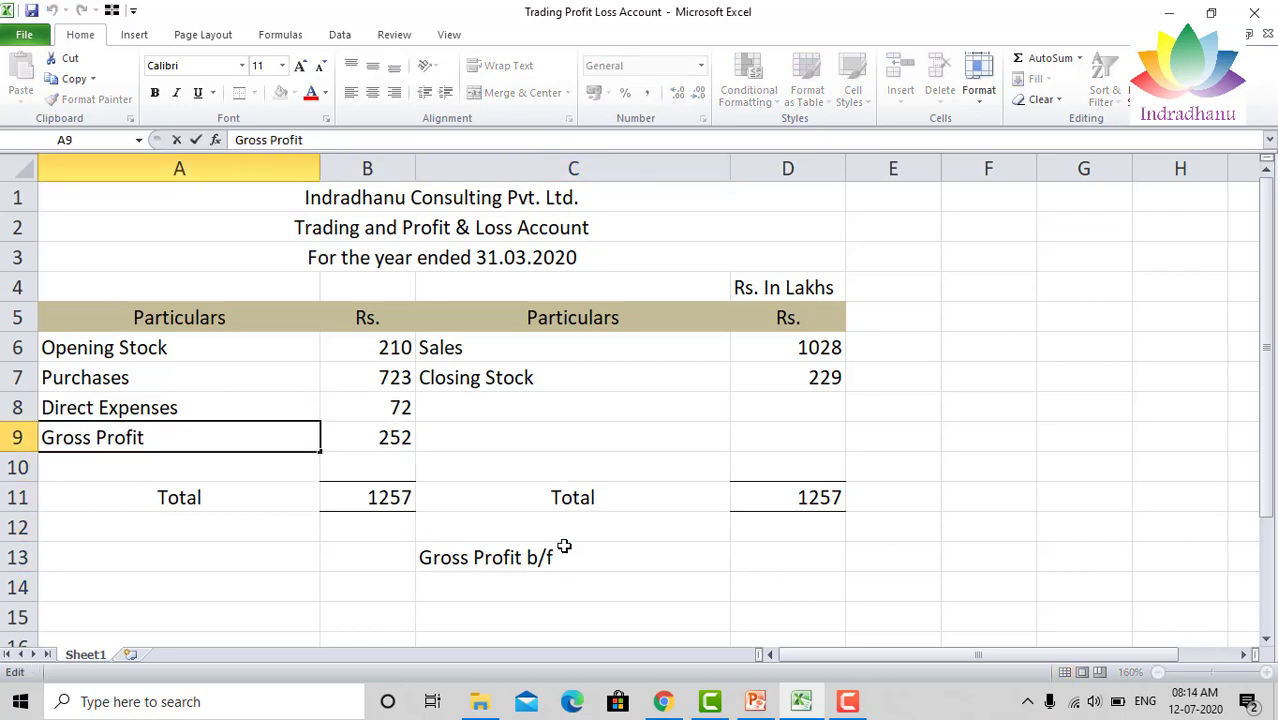
type("c/d")
key("Return")
Link the Gross Profit b/f amount in cell D13 to the Gross Profit c/d figure with the formula =B9.
key("Up")
key("Right")
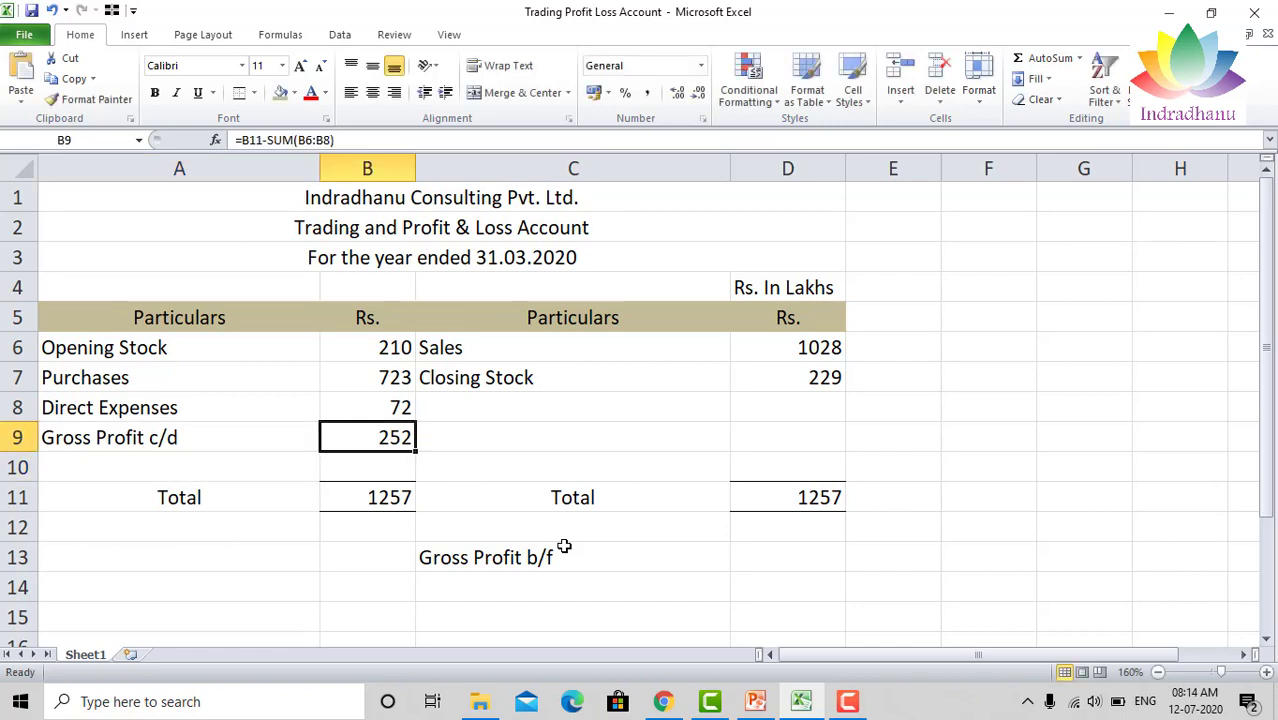
key("Right")
key("Down")
key("Down")
key("Down")
key("Down")
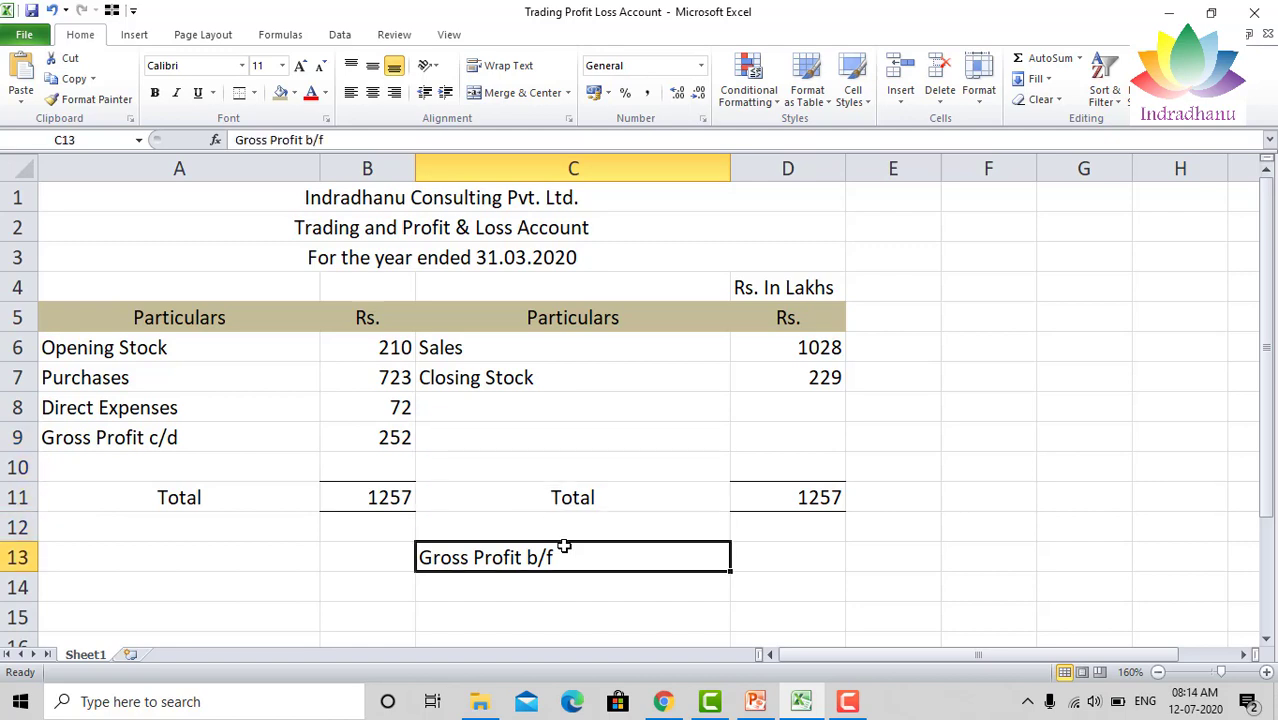
key("Right")
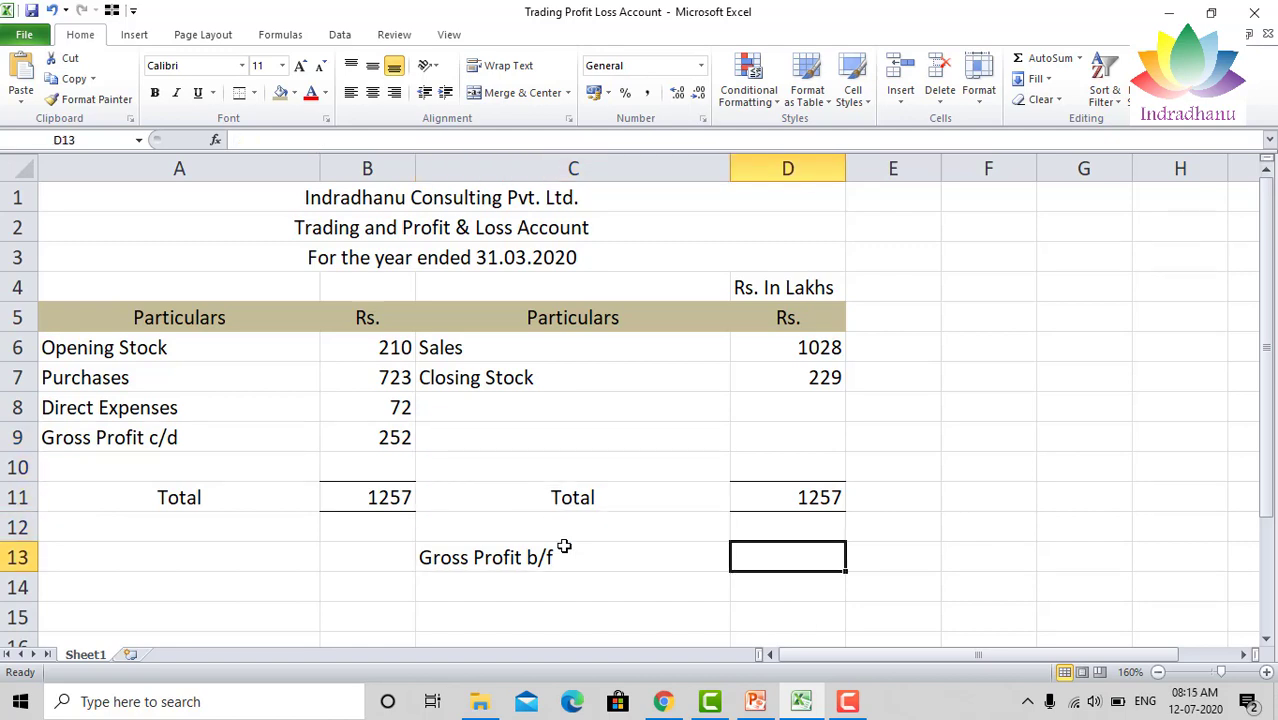
left_click(371, 442)
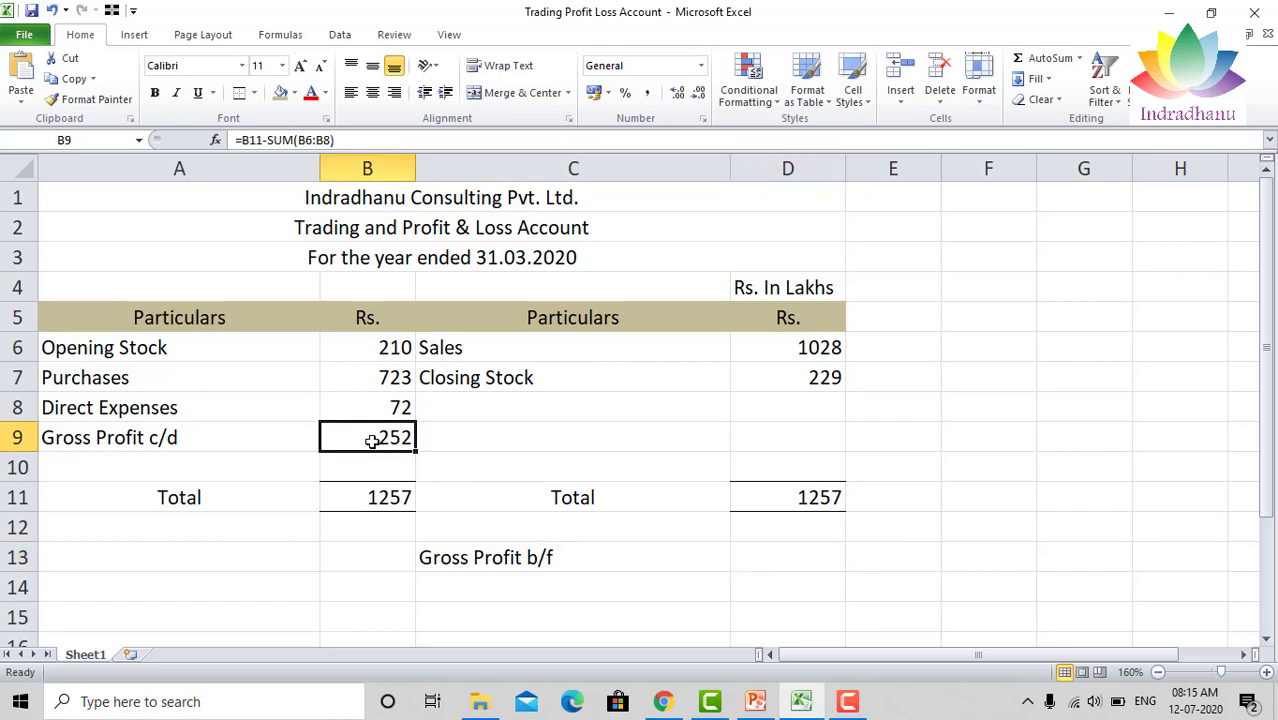
left_click(783, 568)
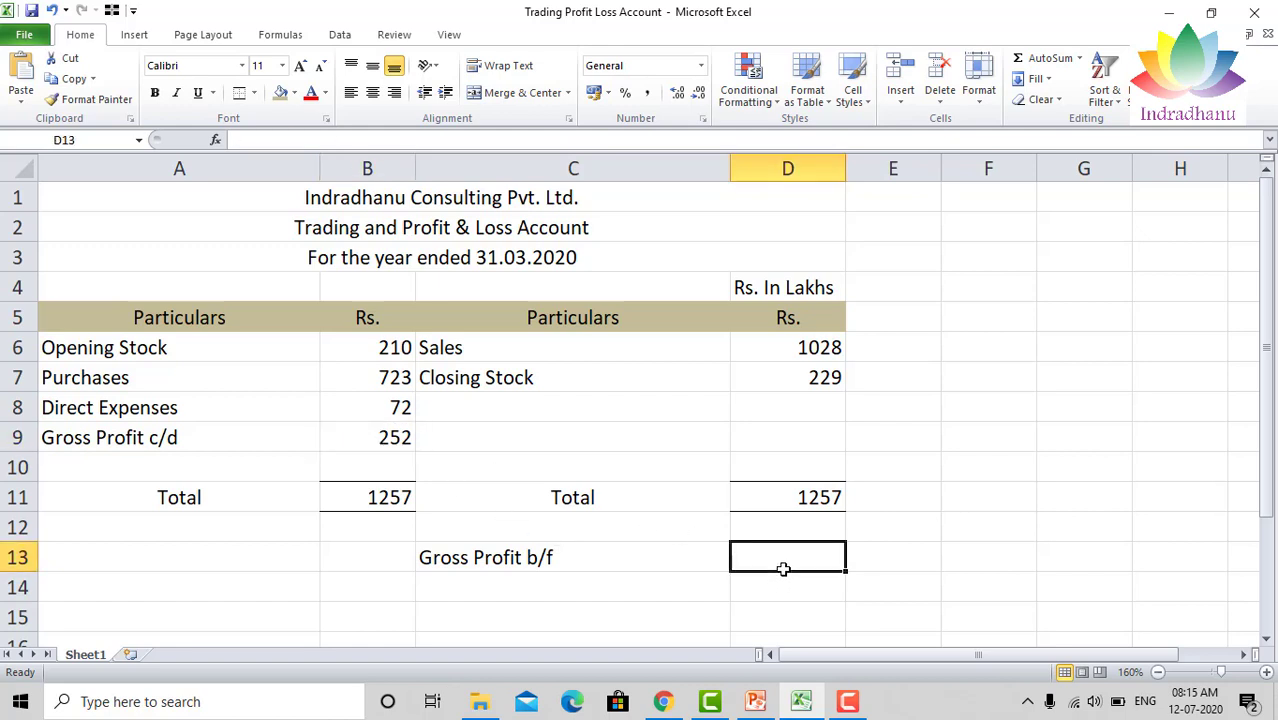
type("=")
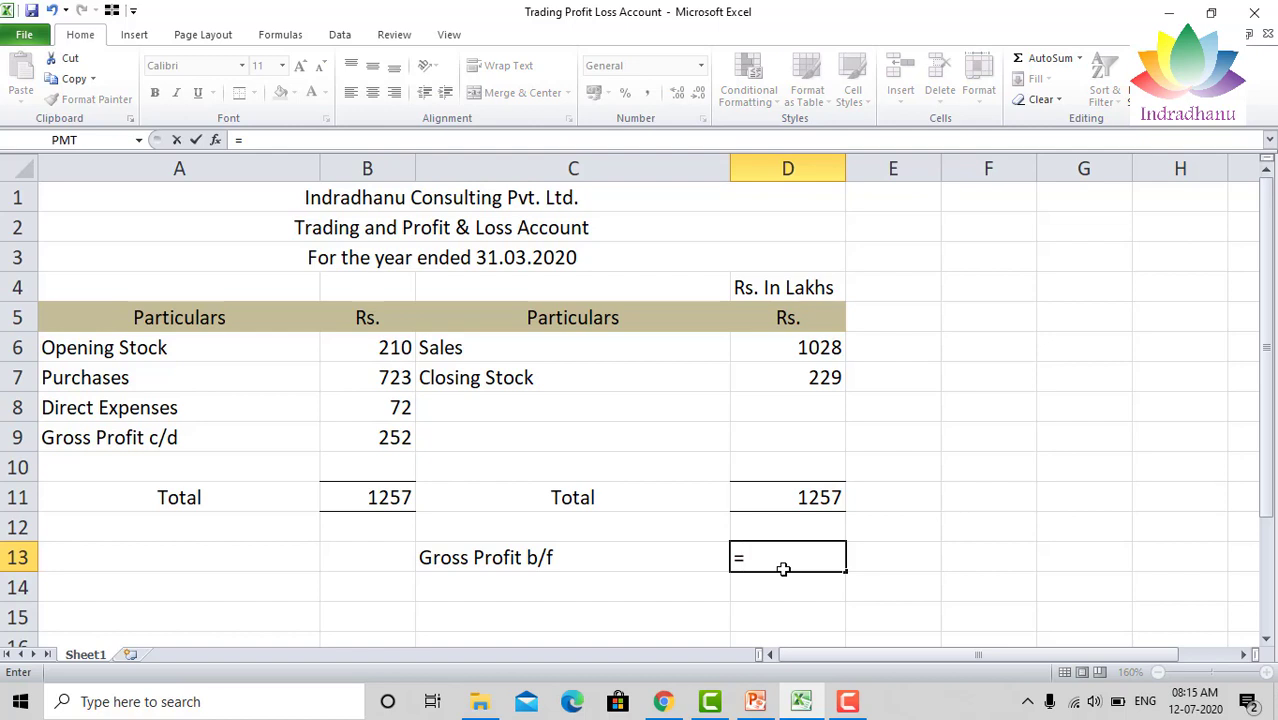
left_click(375, 437)
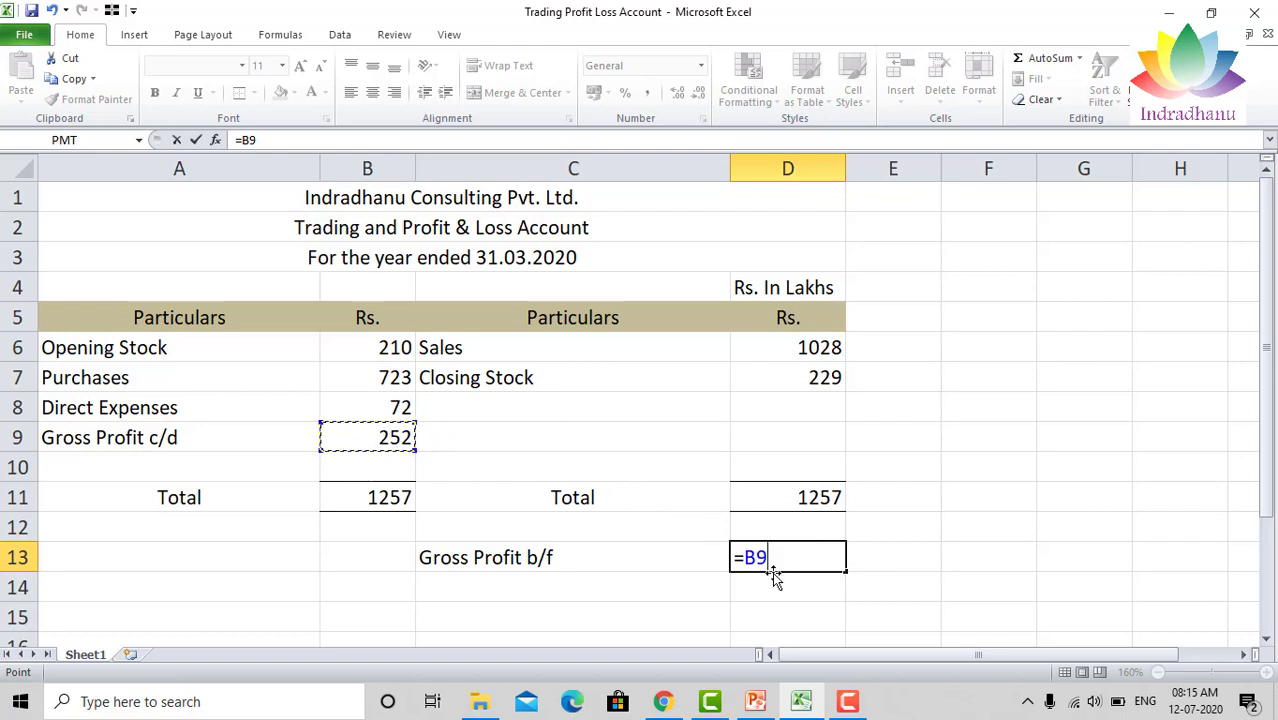
key("Return")
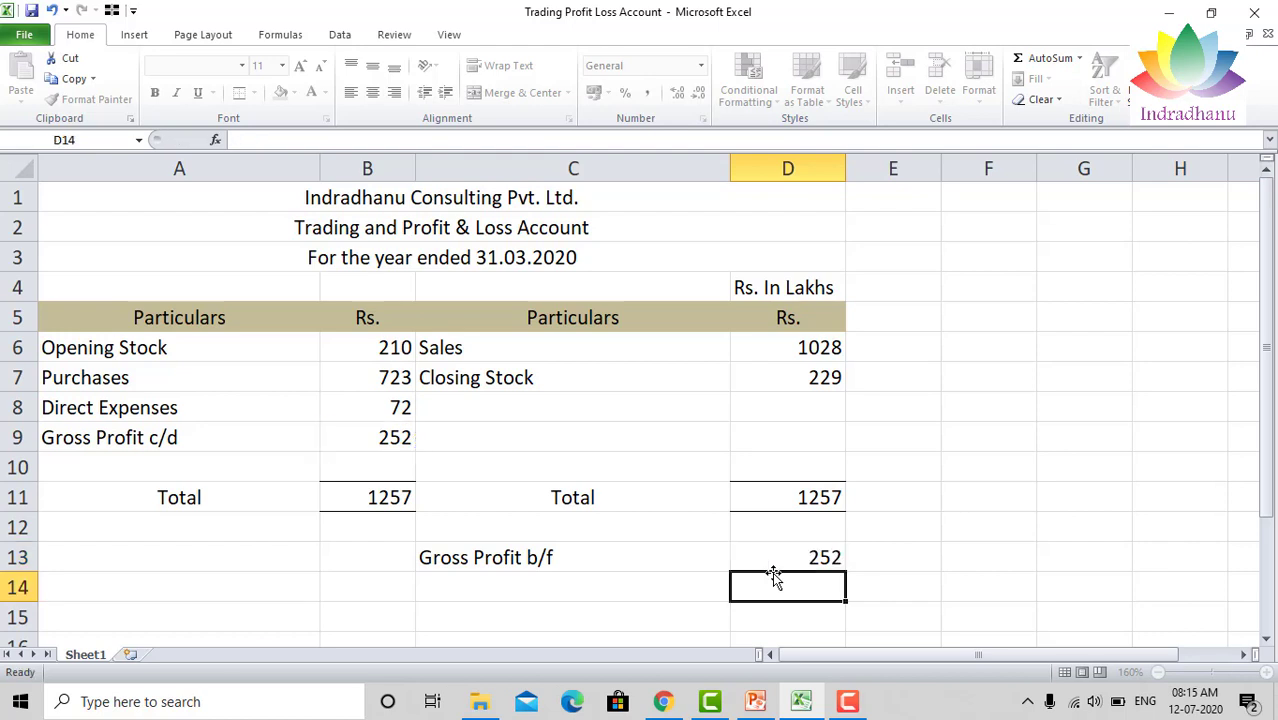
Set the Closing Stock amount in D7 to 329 and check the linked Gross Profit b/f amount in D13.
left_click(808, 558)
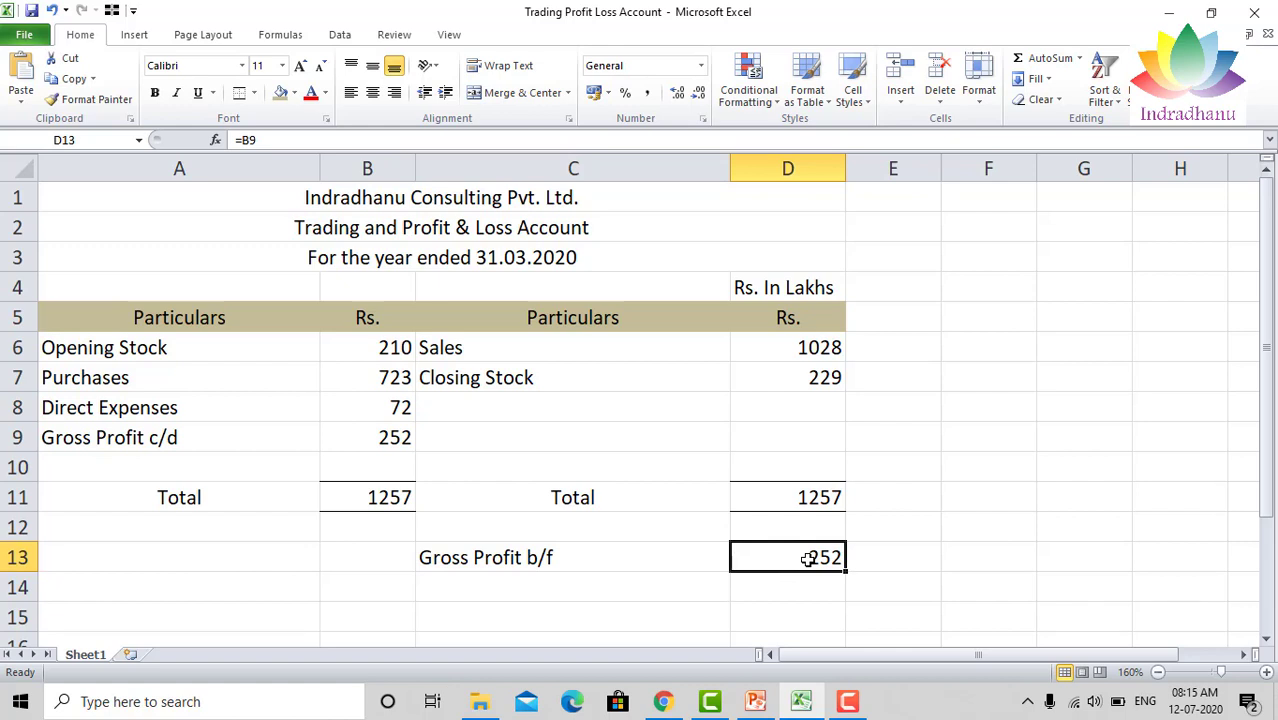
left_click(816, 376)
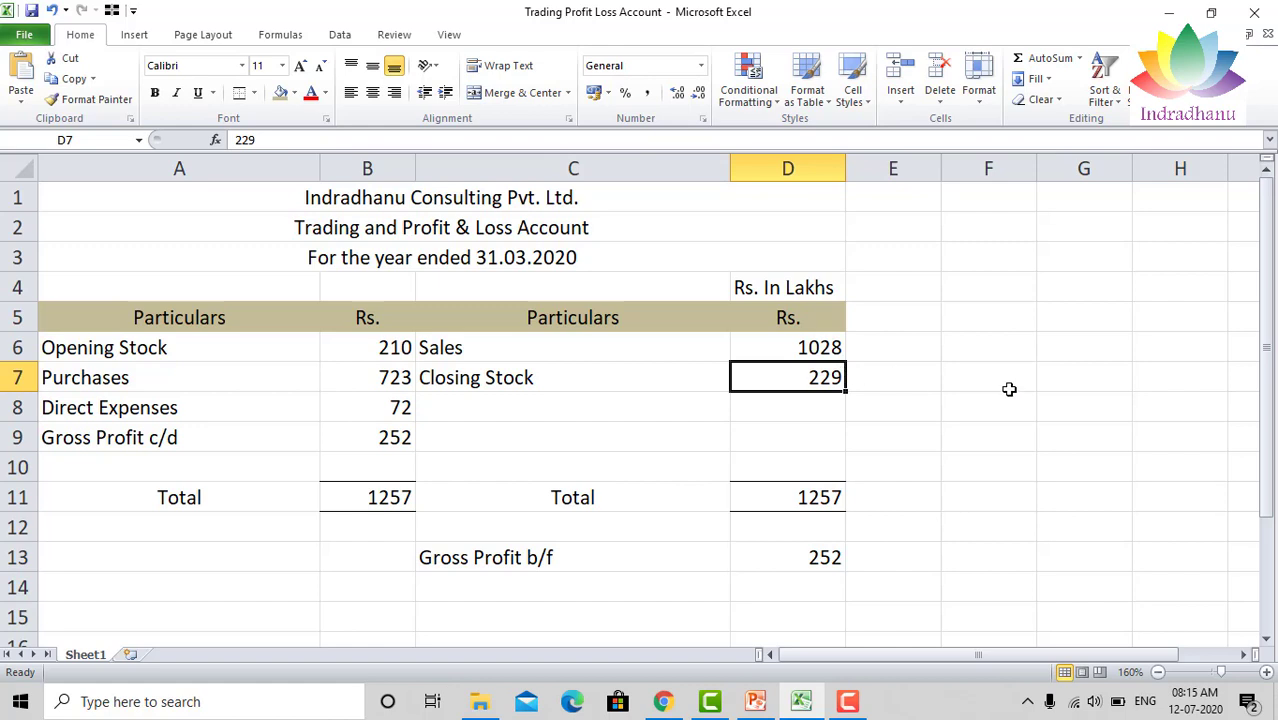
type("329")
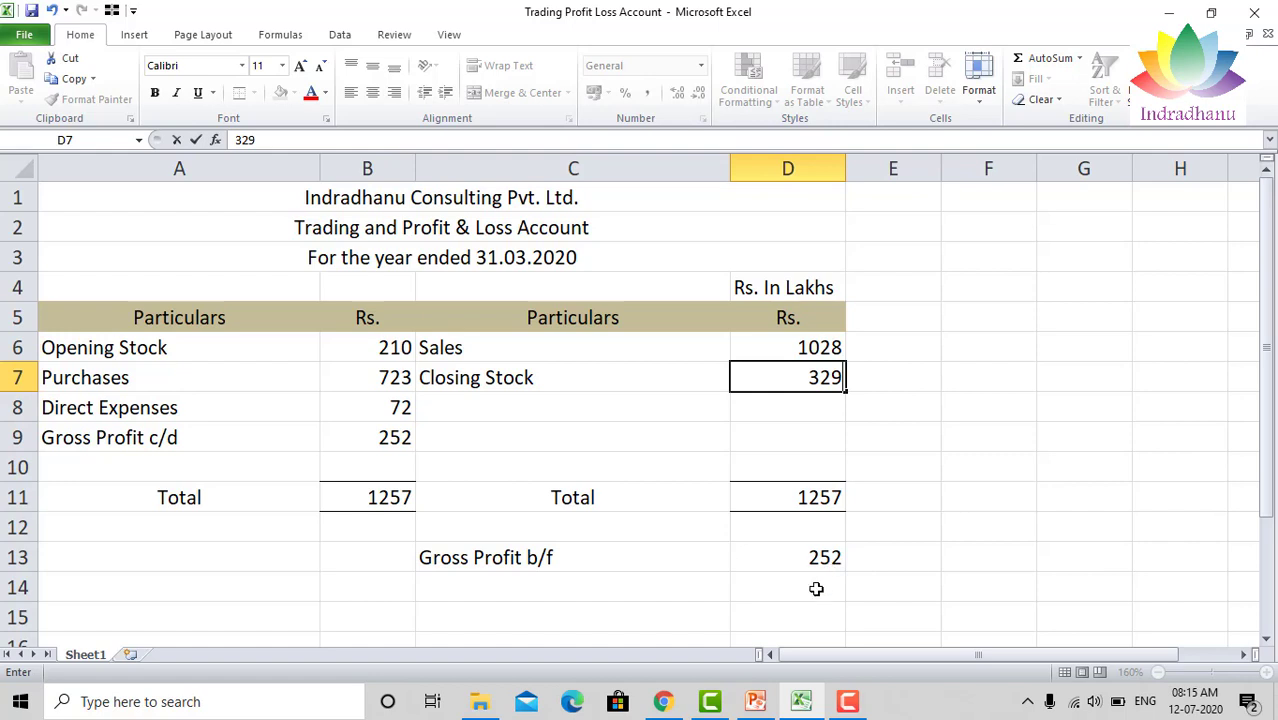
key("Return")
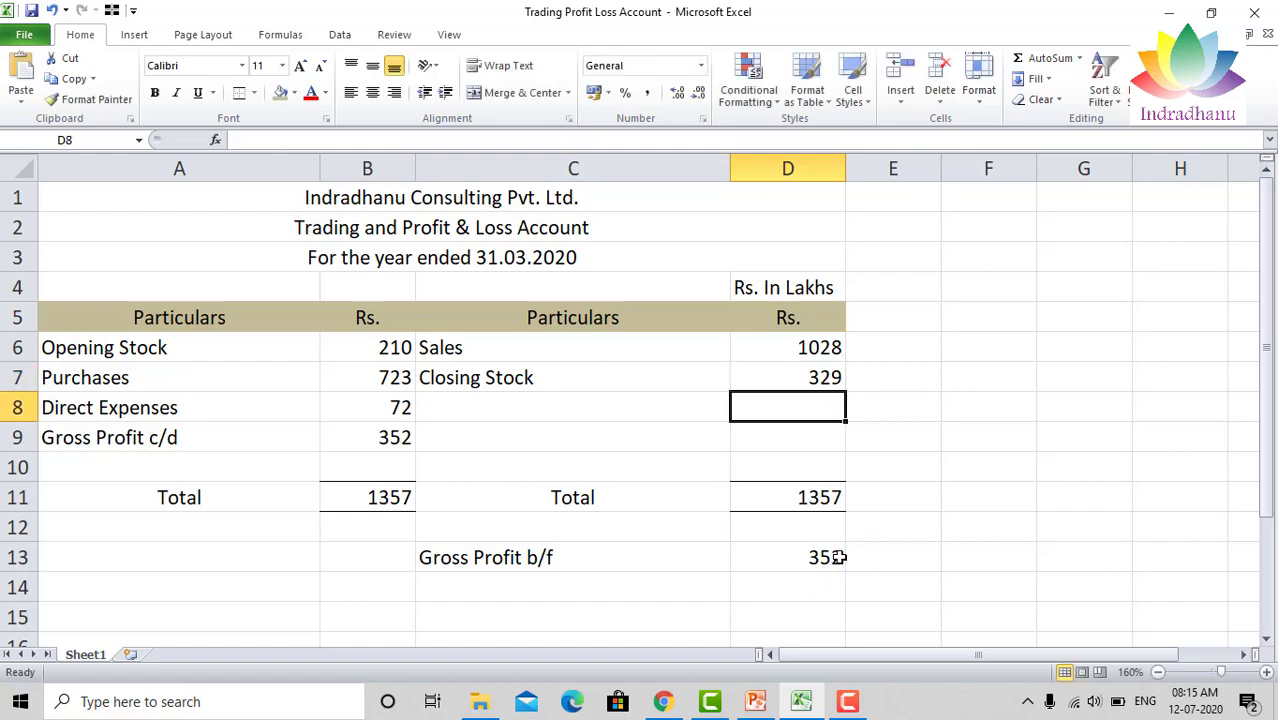
left_click(838, 557)
left_click(812, 376)
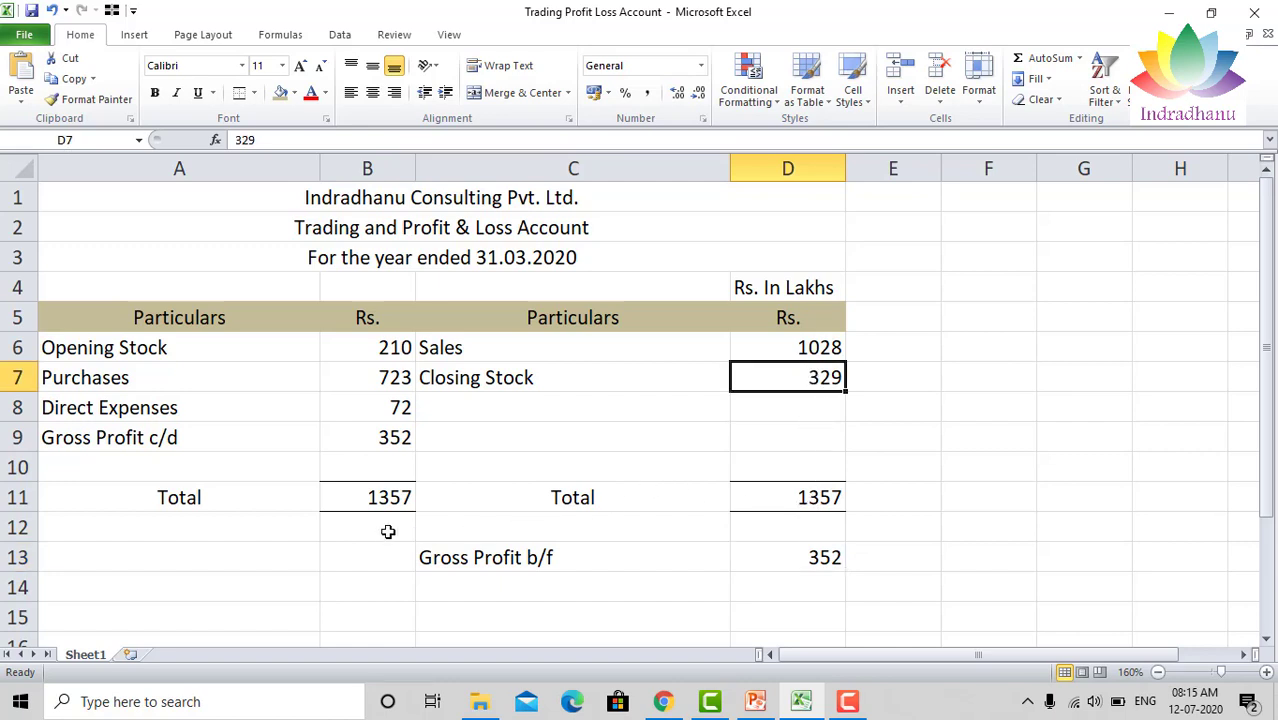
left_click(768, 563)
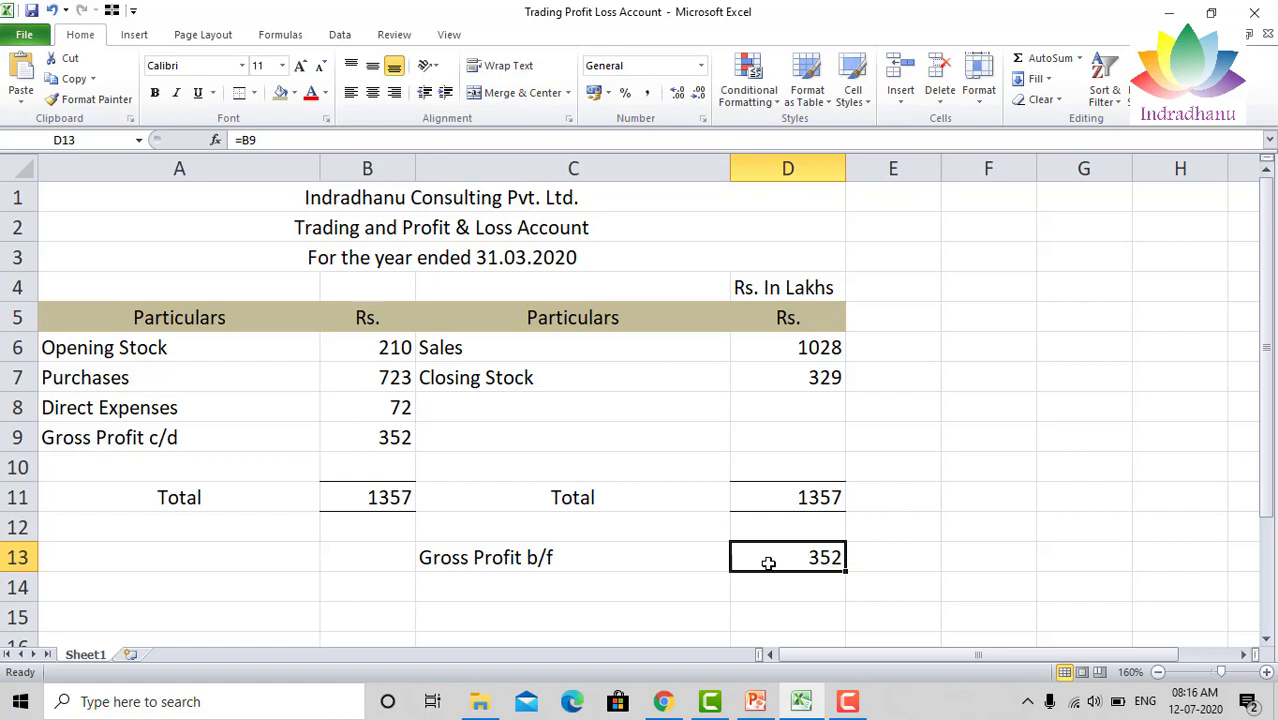
Undo the last change to the Closing Stock amount in cell D7.
key("Up")
key("Up")
key("Up")
key("Up")
key("Up")
key("Up")
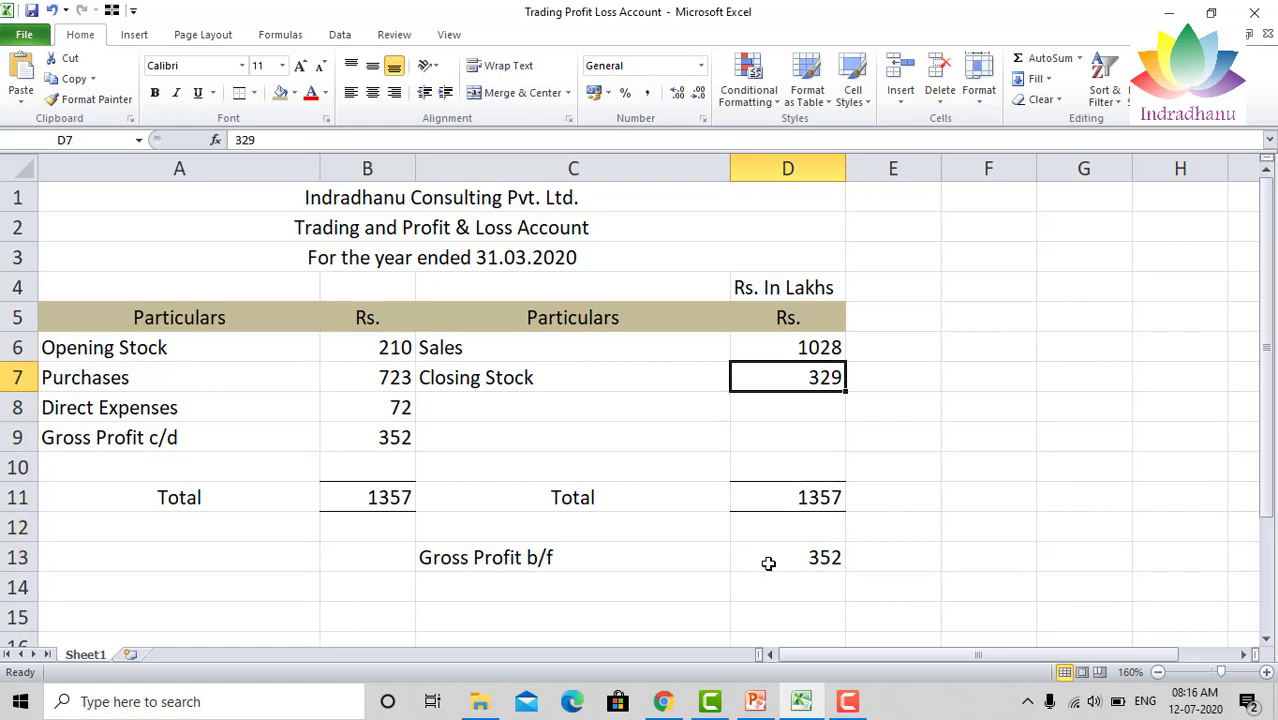
key("ctrl+z")
Enter the label Indirect Income in cell C14 below Gross Profit b/f.
key("Down")
key("Down")
key("Down")
key("Down")
key("Down")
key("Down")
key("Down")
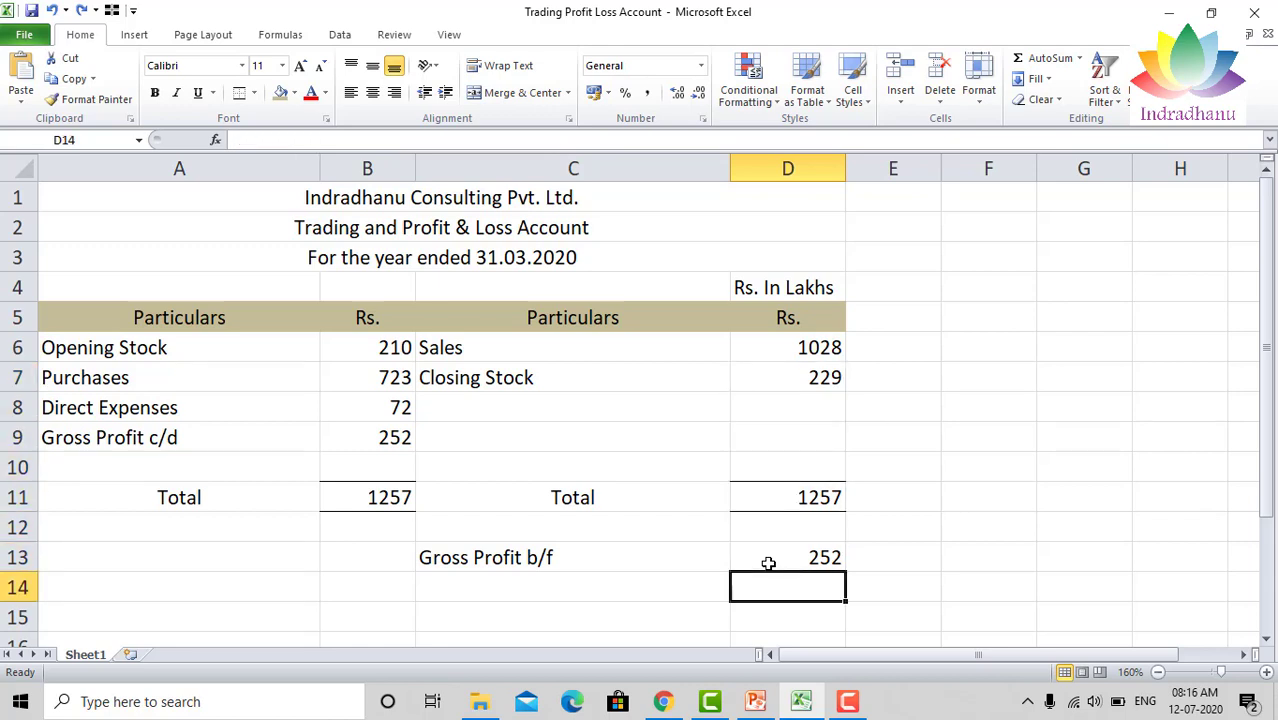
key("Left")
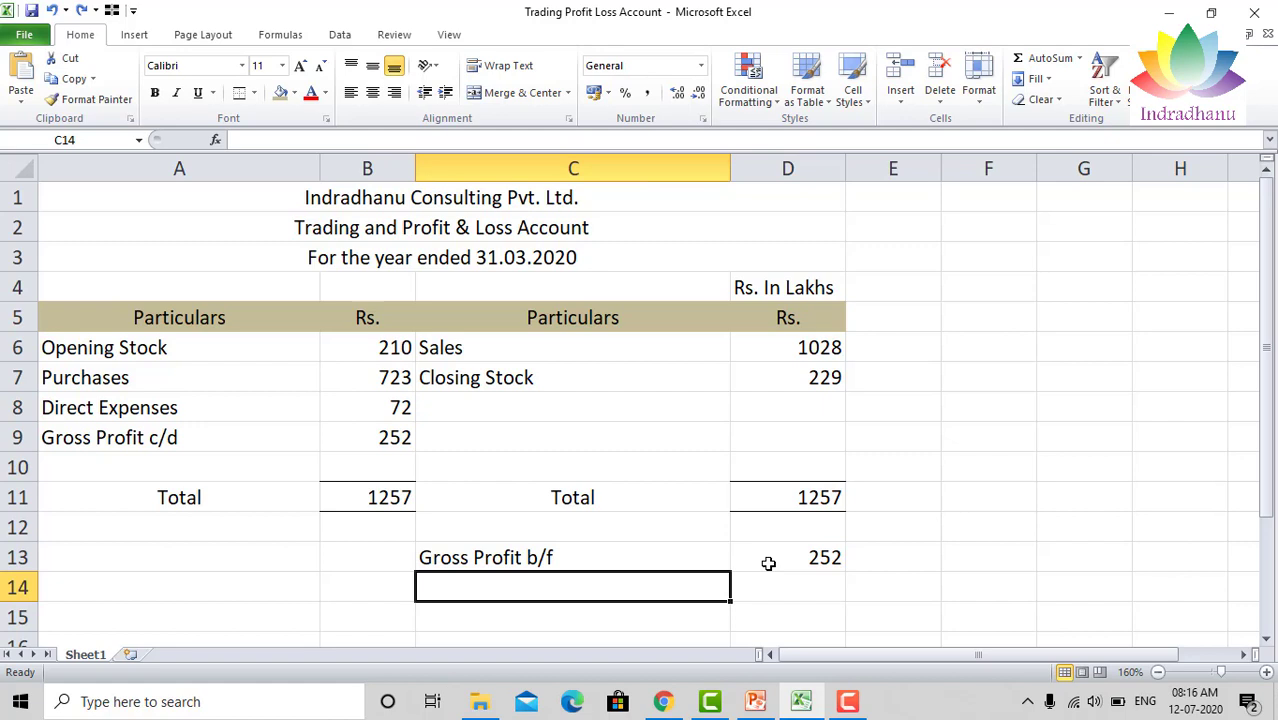
type("Indirec")
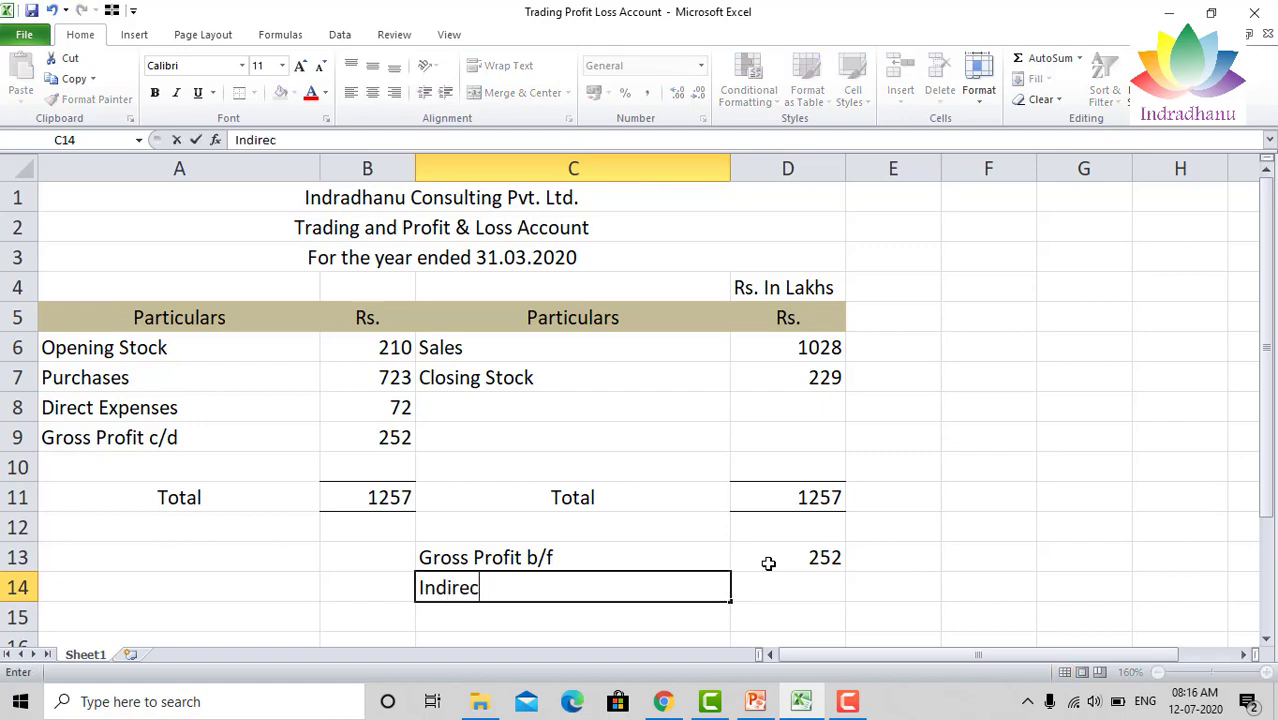
type("t Income")
key("Return")
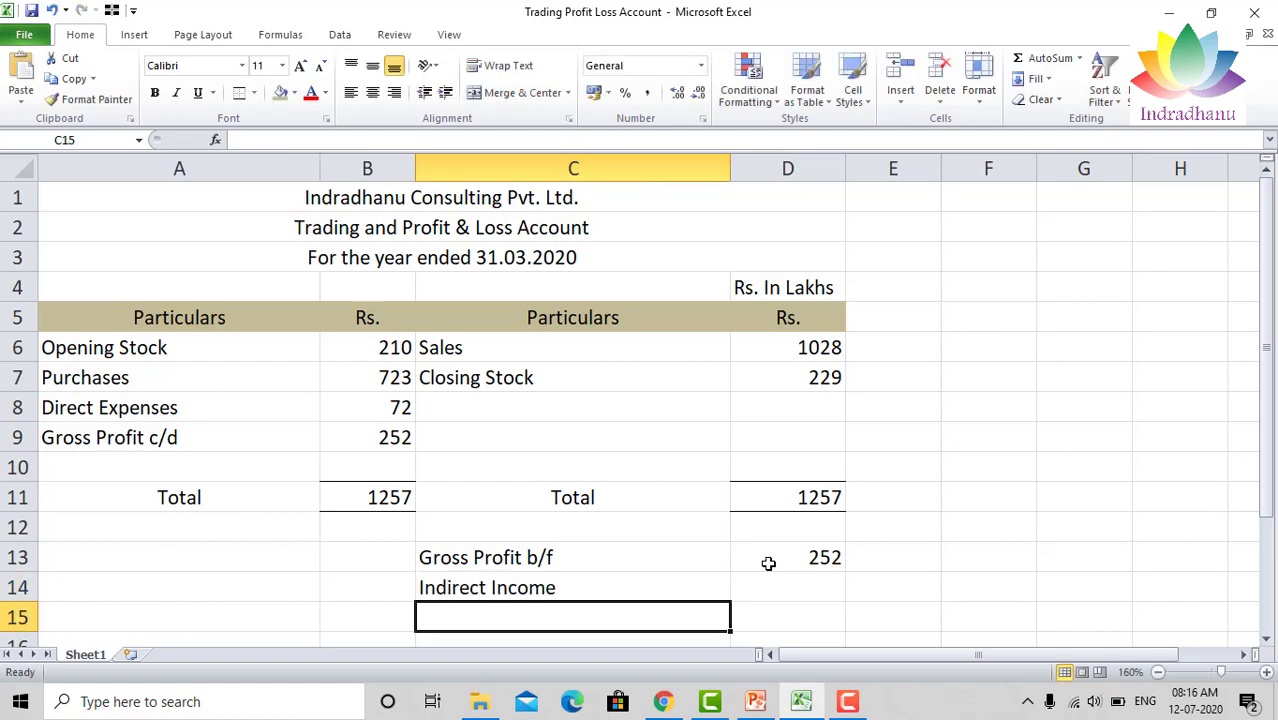
Enter 18 as the Indirect Income amount in cell D14.
key("Up")
key("Right")
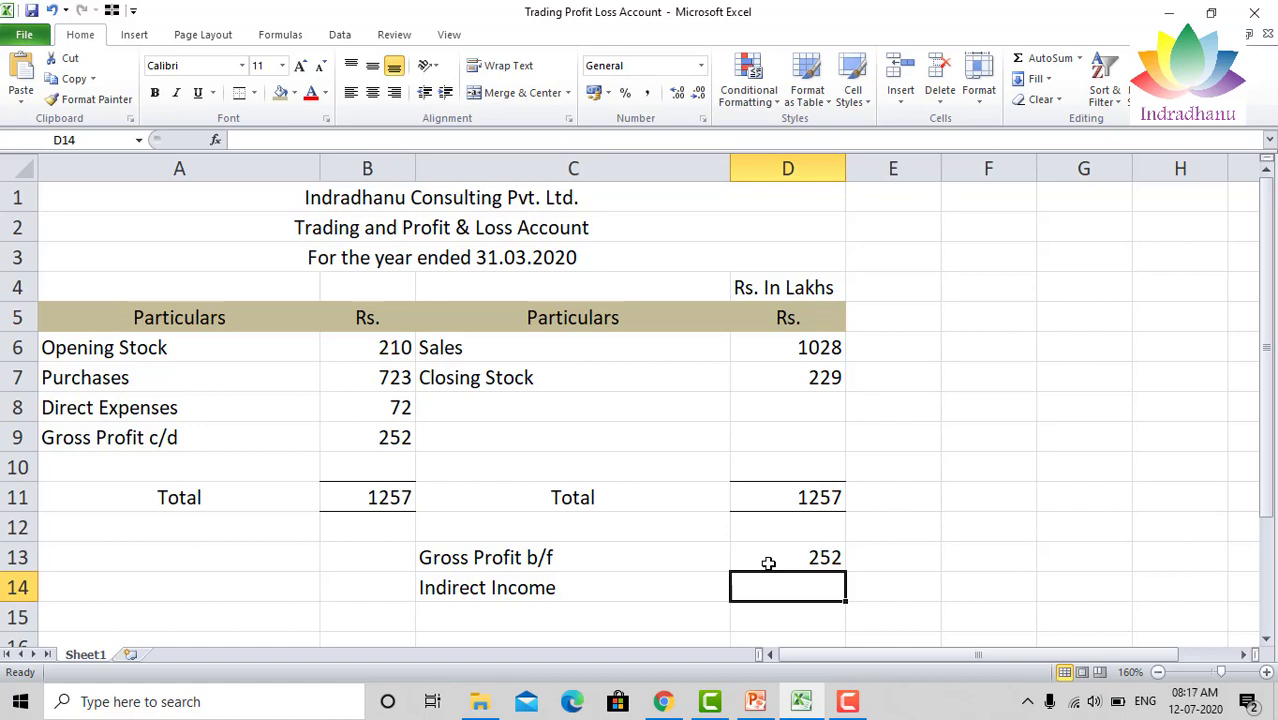
type("18")
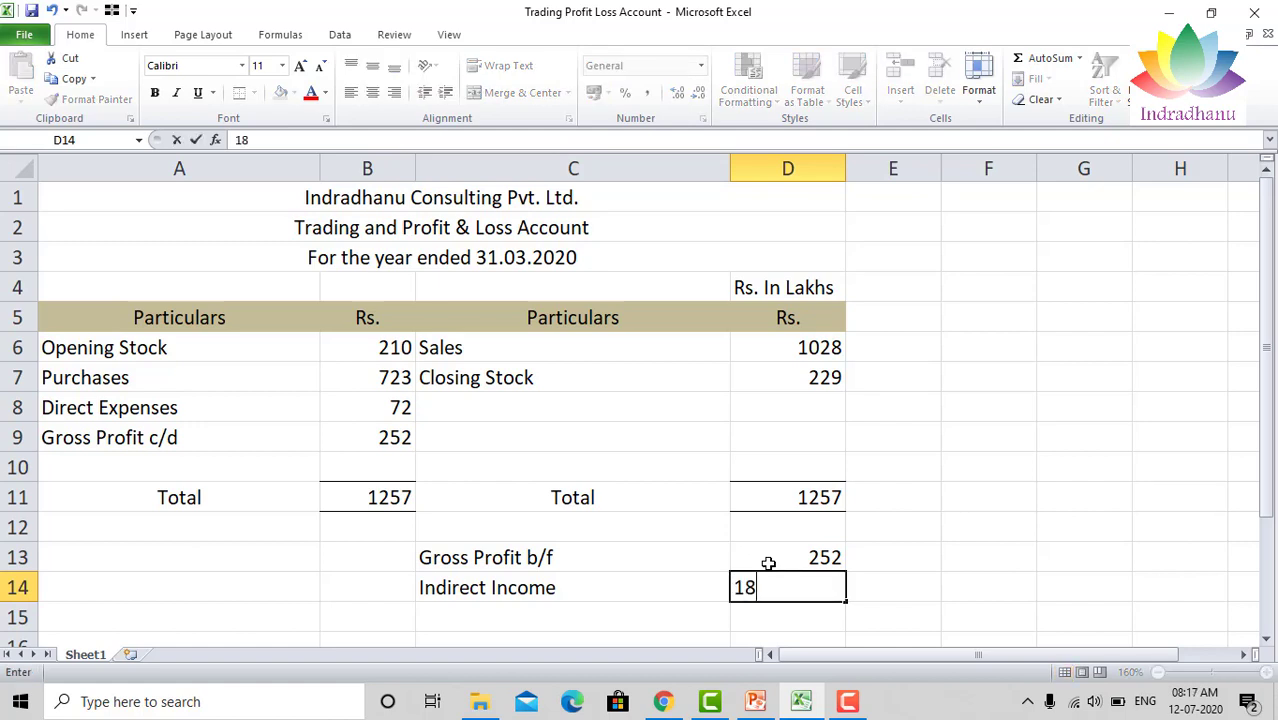
key("Return")
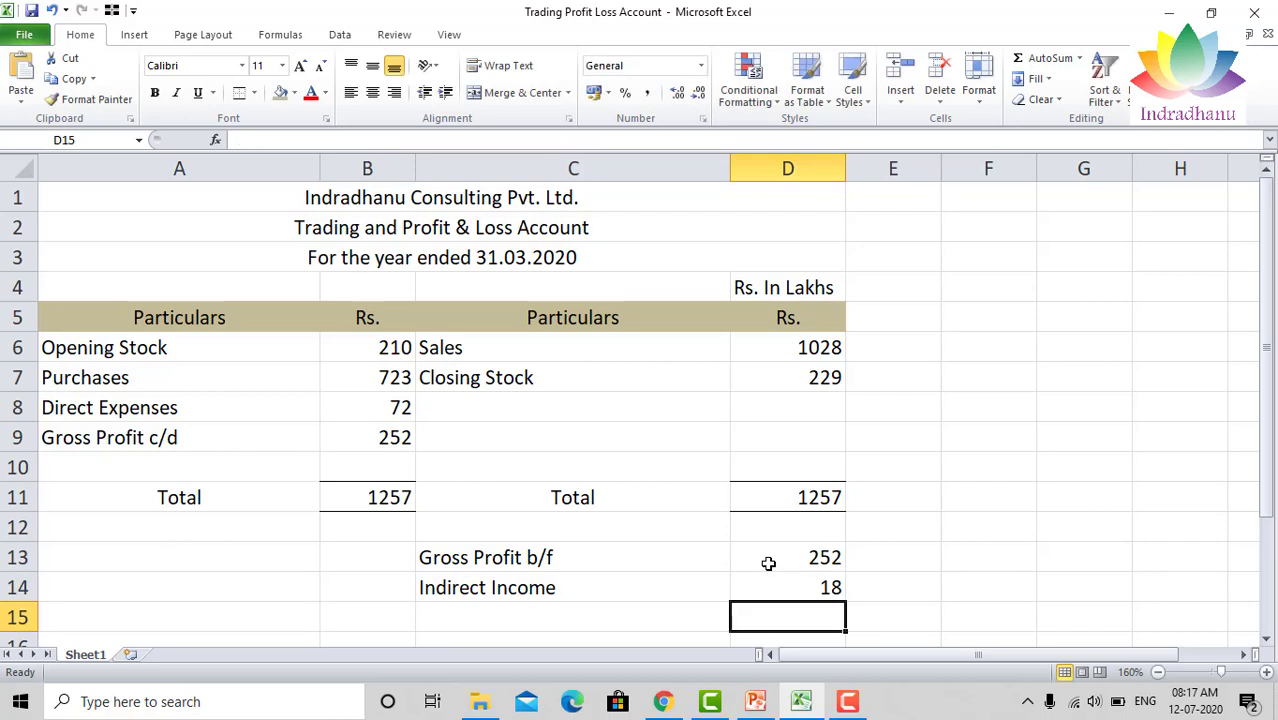
Enter the label Indirect Expenses in cell A13 on the debit side.
key("Left")
key("Left")
key("Left")
key("Up")
key("Up")
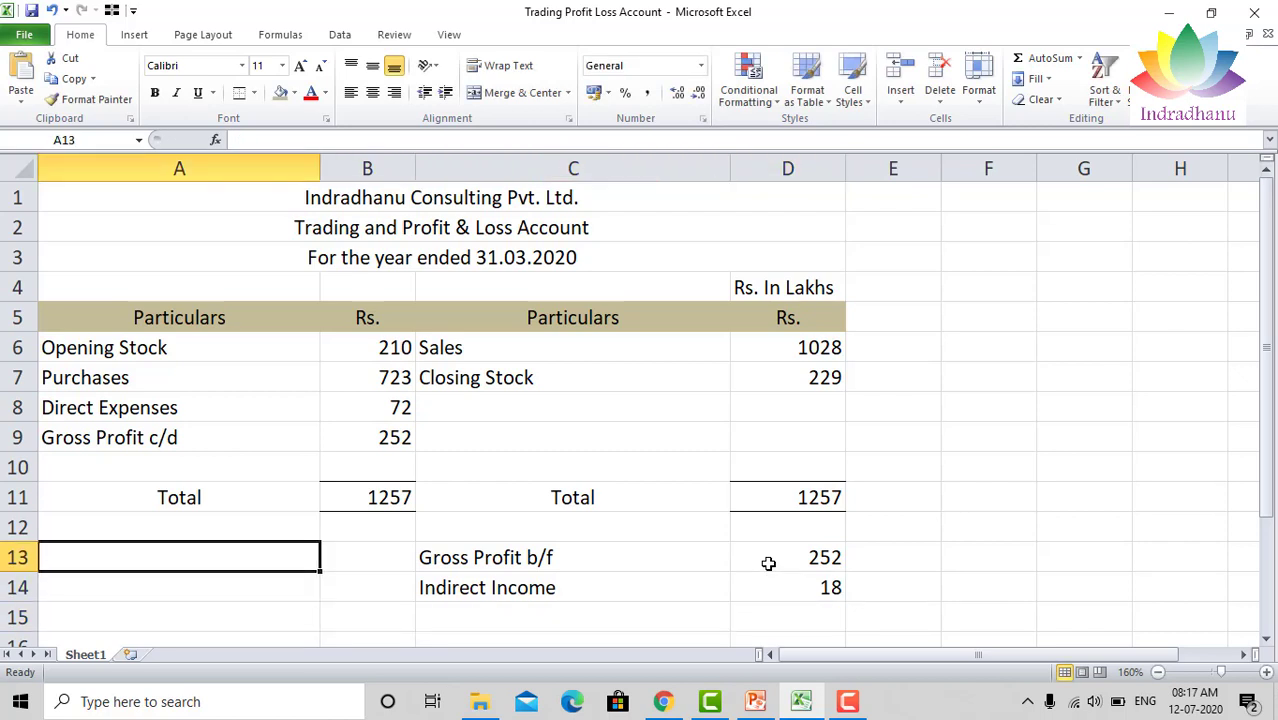
type("Indir")
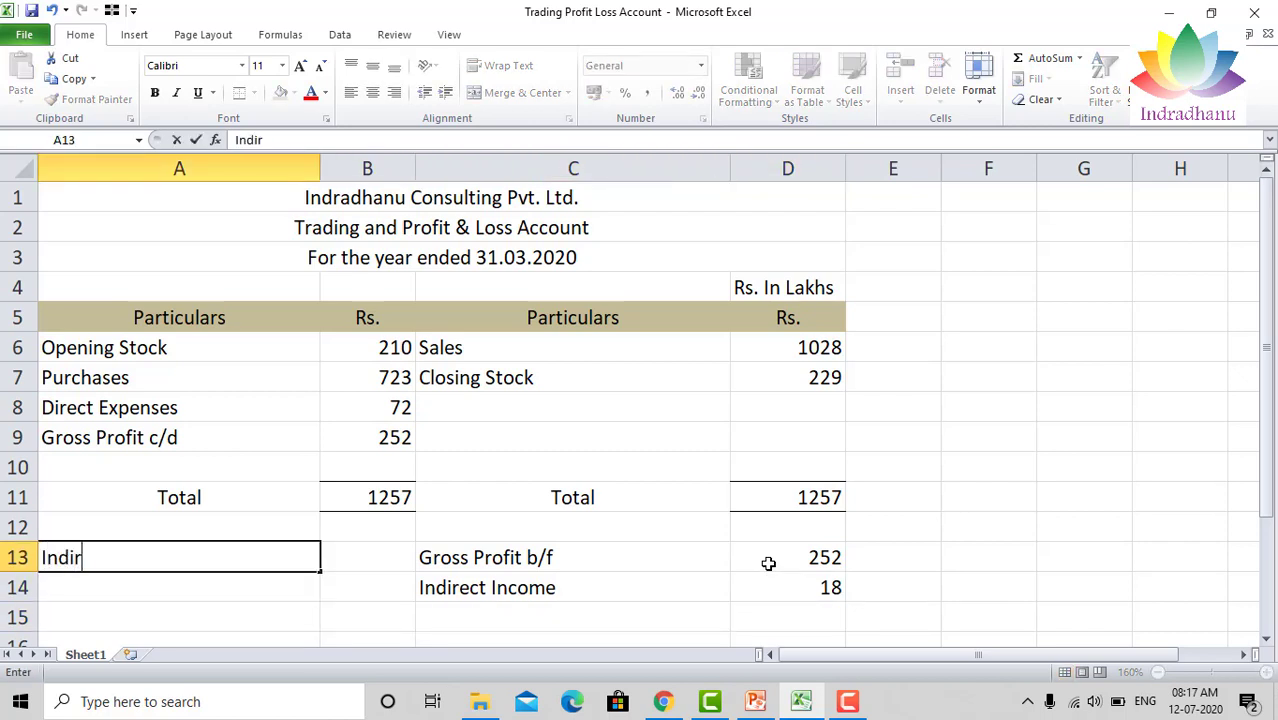
type("ect Expenses")
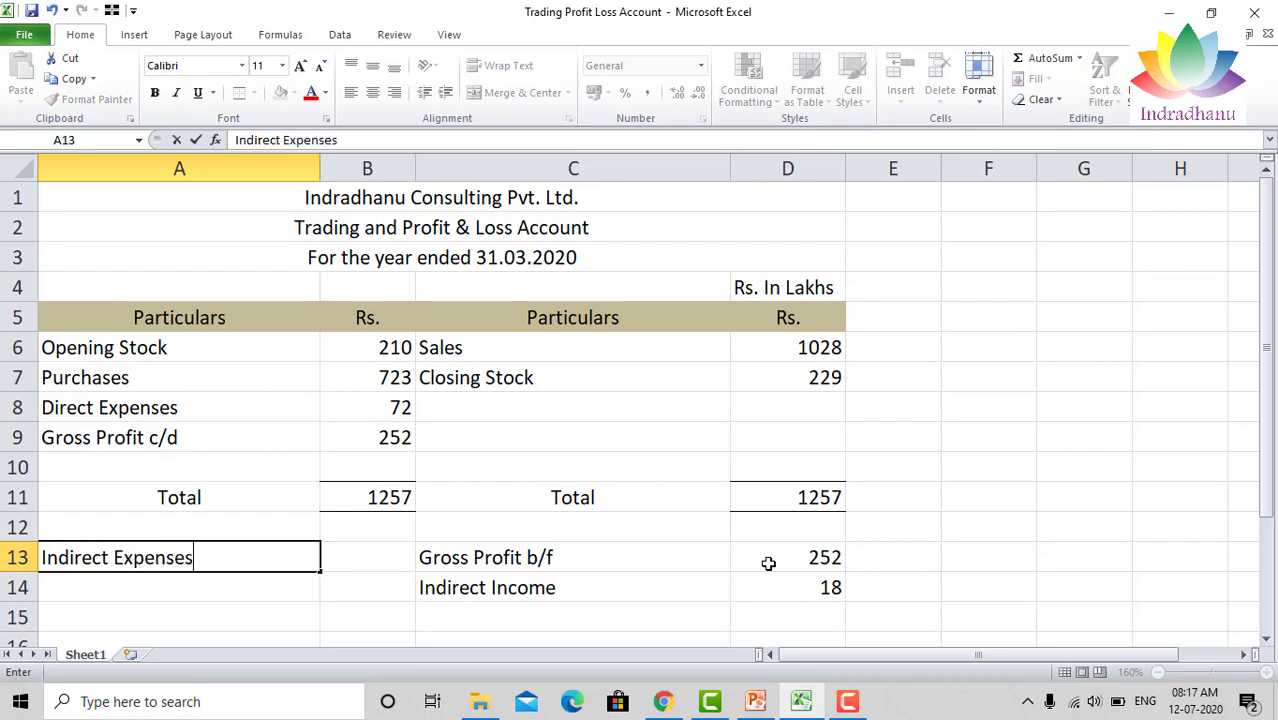
key("Return")
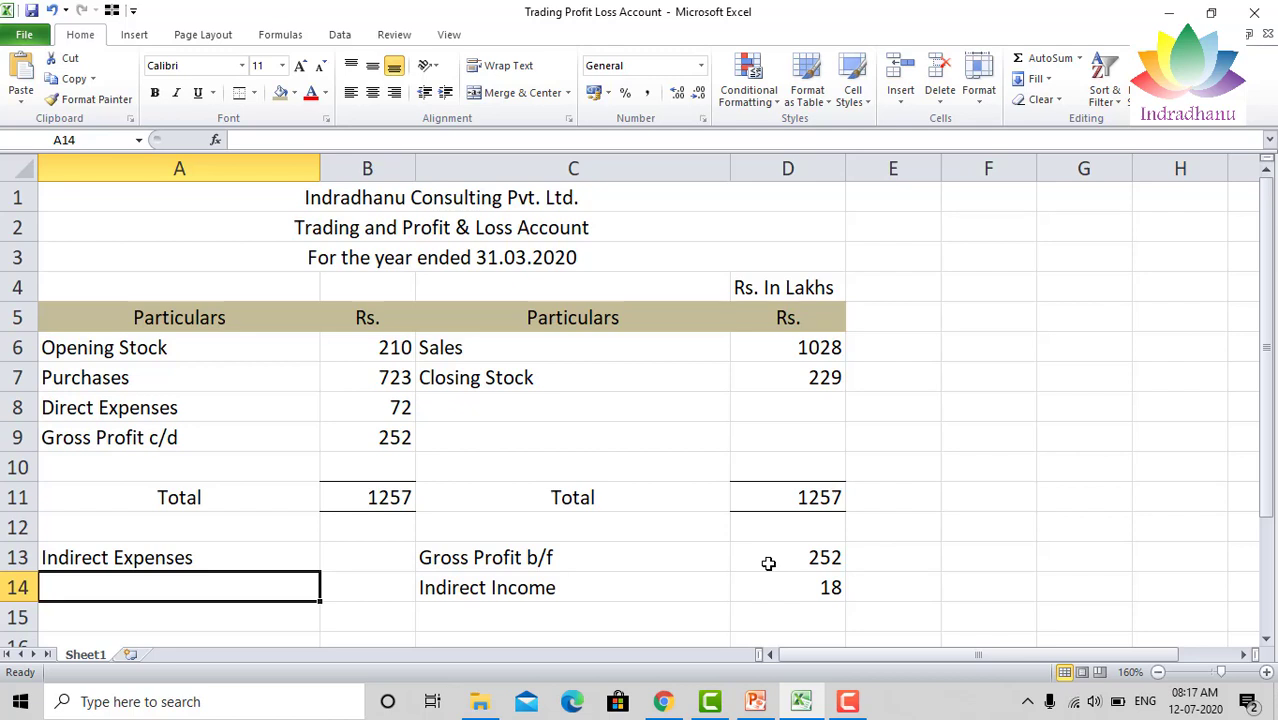
Examine the Direct Expenses label in cell A8 and its amount in cell B8.
key("Up")
key("Up")
key("Up")
key("Up")
key("Up")
key("Up")
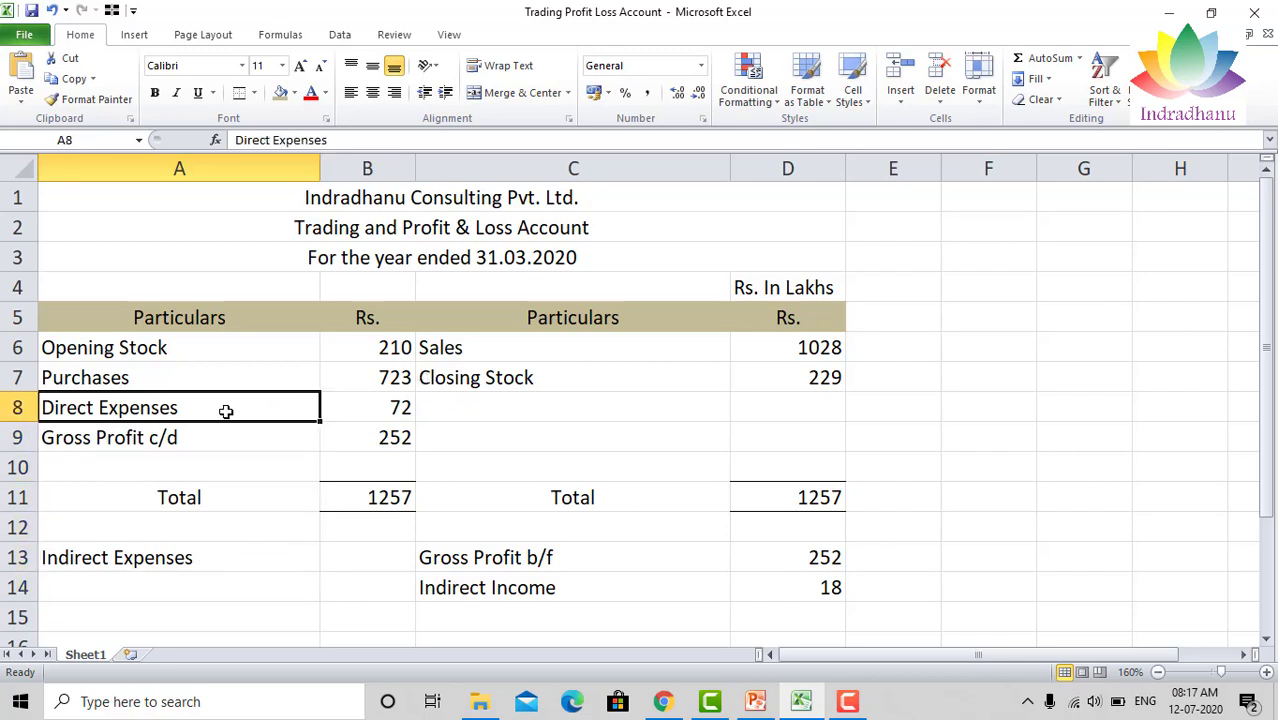
left_click(383, 410)
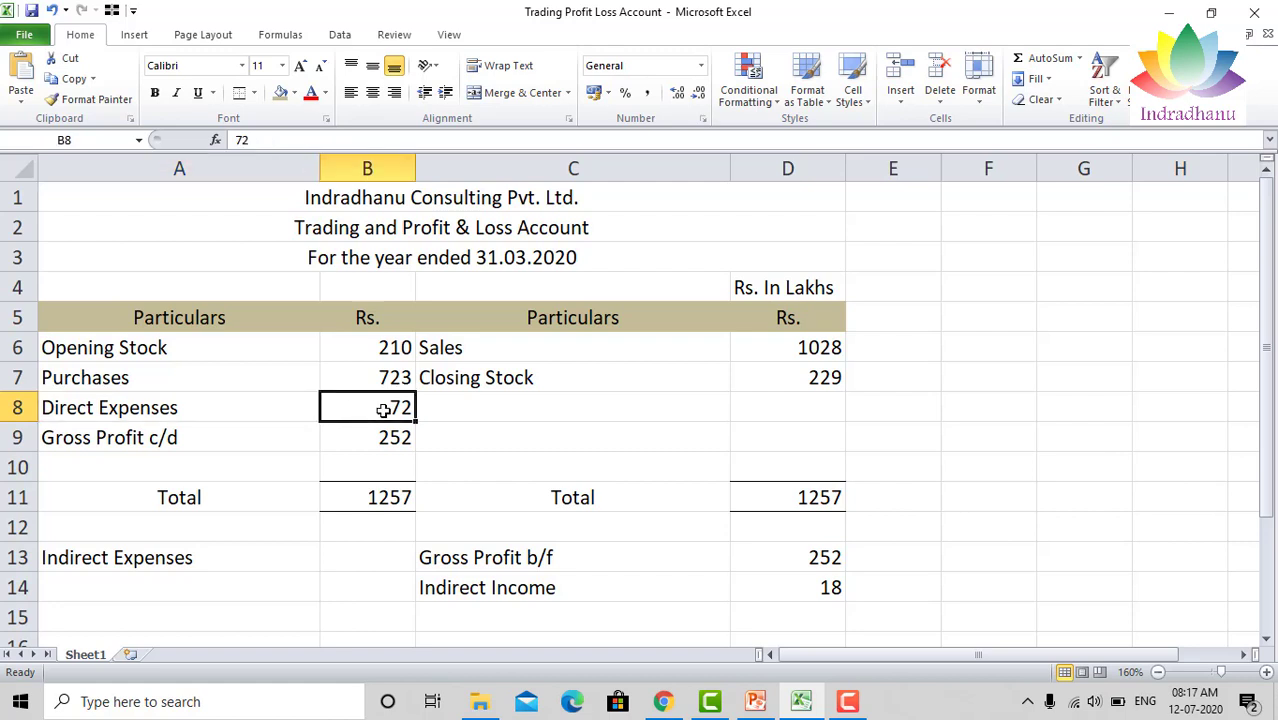
Replace the Indirect Expenses label in cell A13 with Salary.
key("Down")
key("Down")
key("Down")
key("Down")
key("Down")
key("Left")
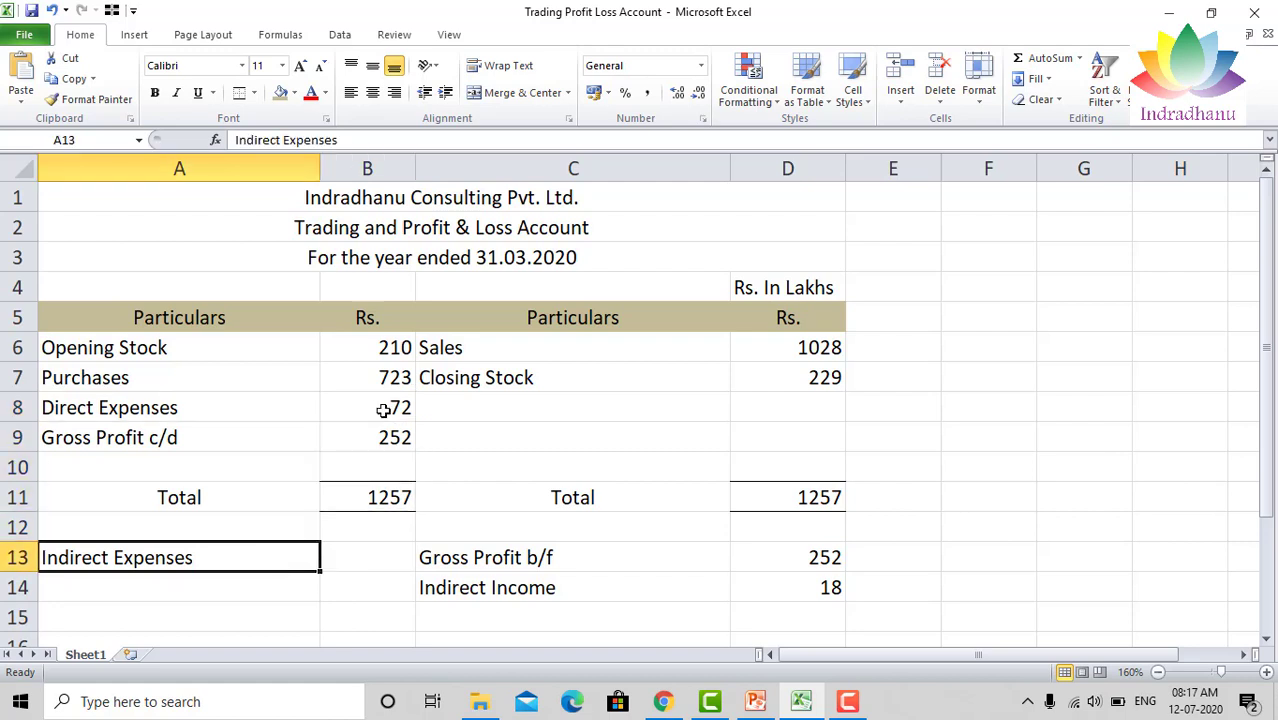
key("Down")
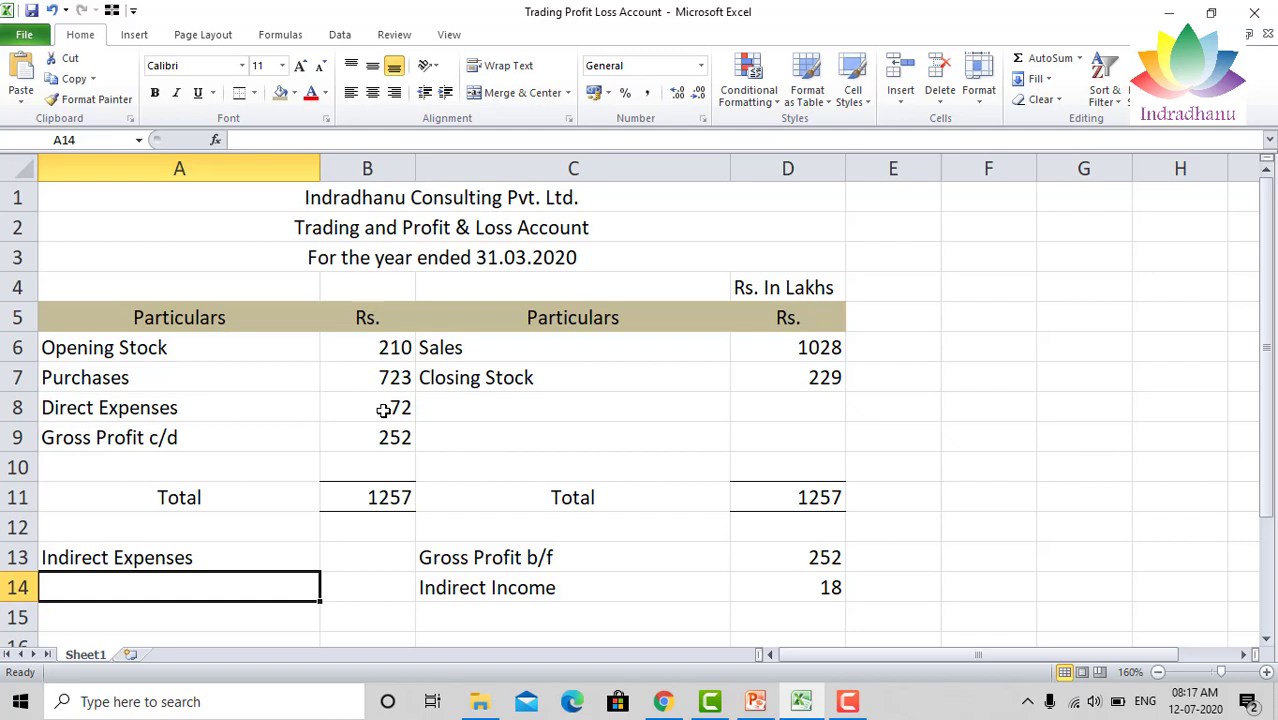
key("Up")
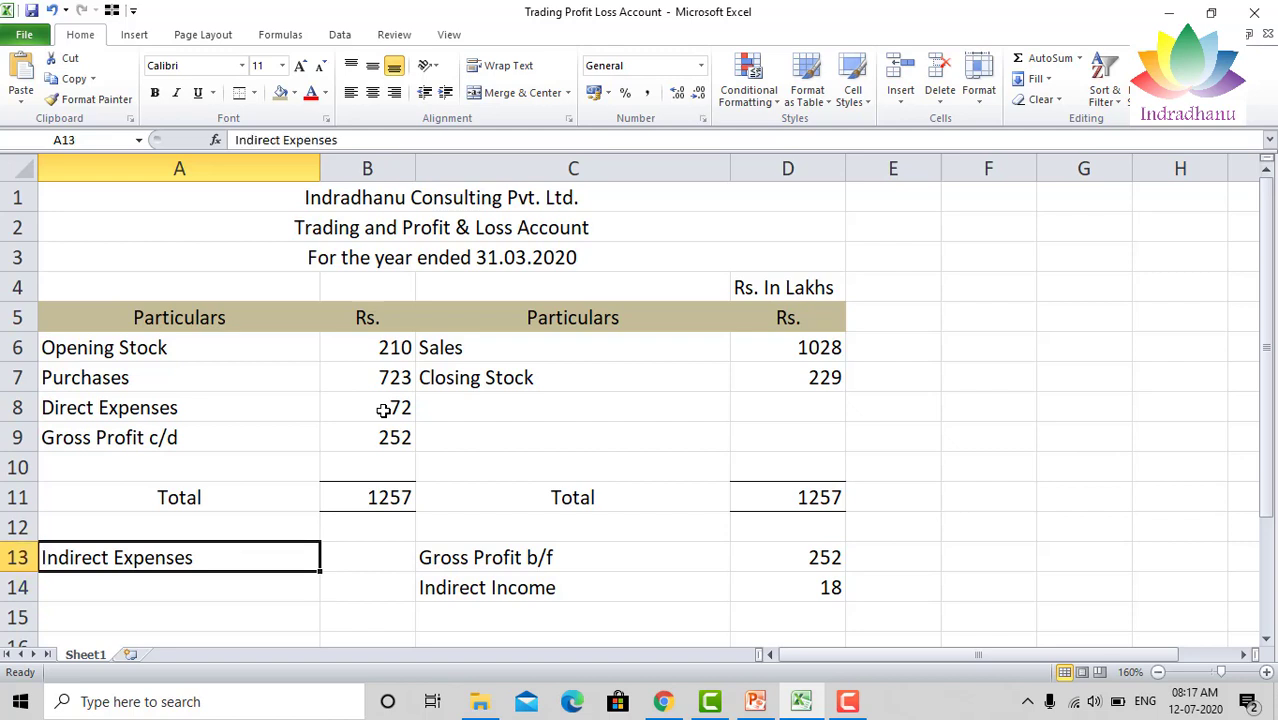
type("Salary")
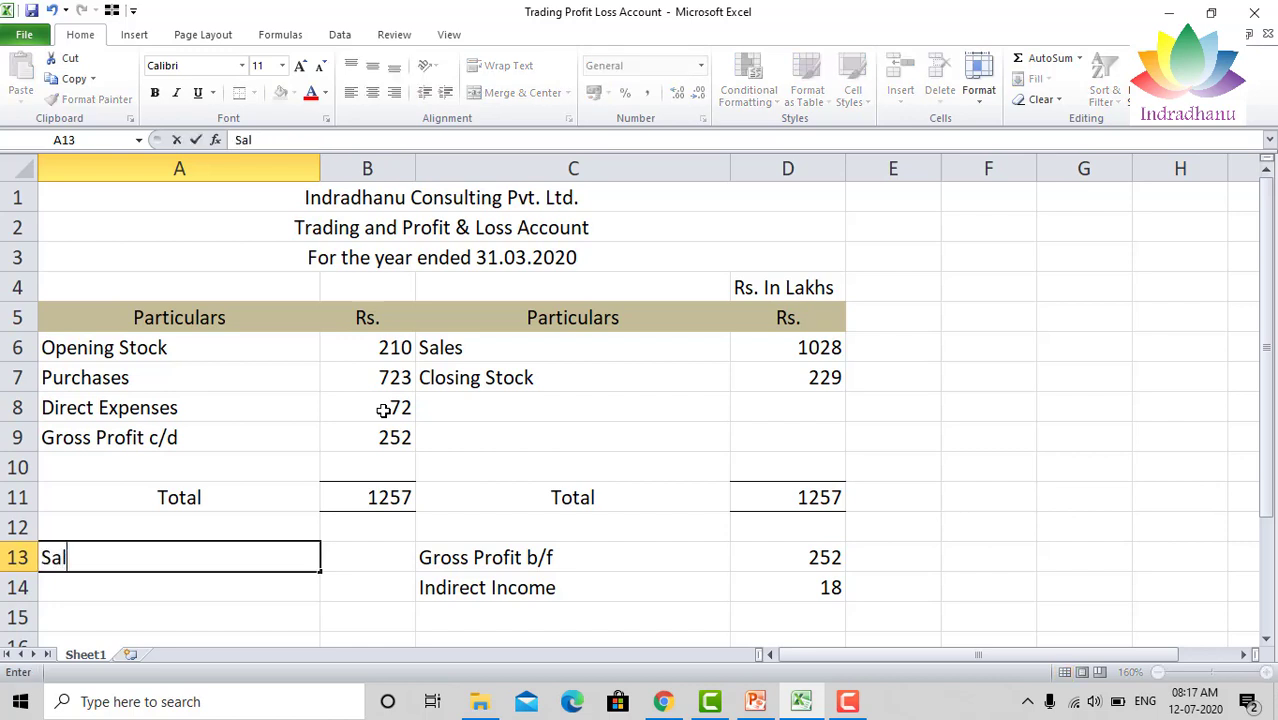
key("Return")
Enter the label Traveling Expenses in cell A14 below Salary.
type("Travell")
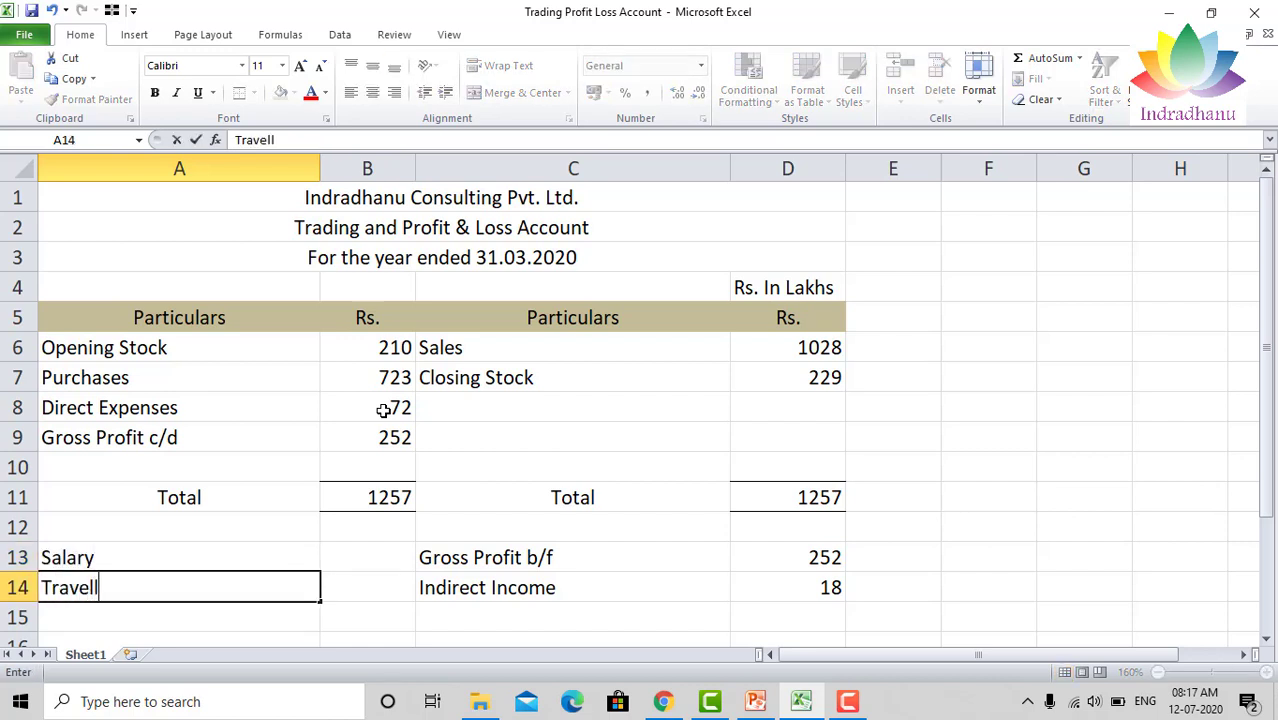
key("BackSpace")
type("ing Exe")
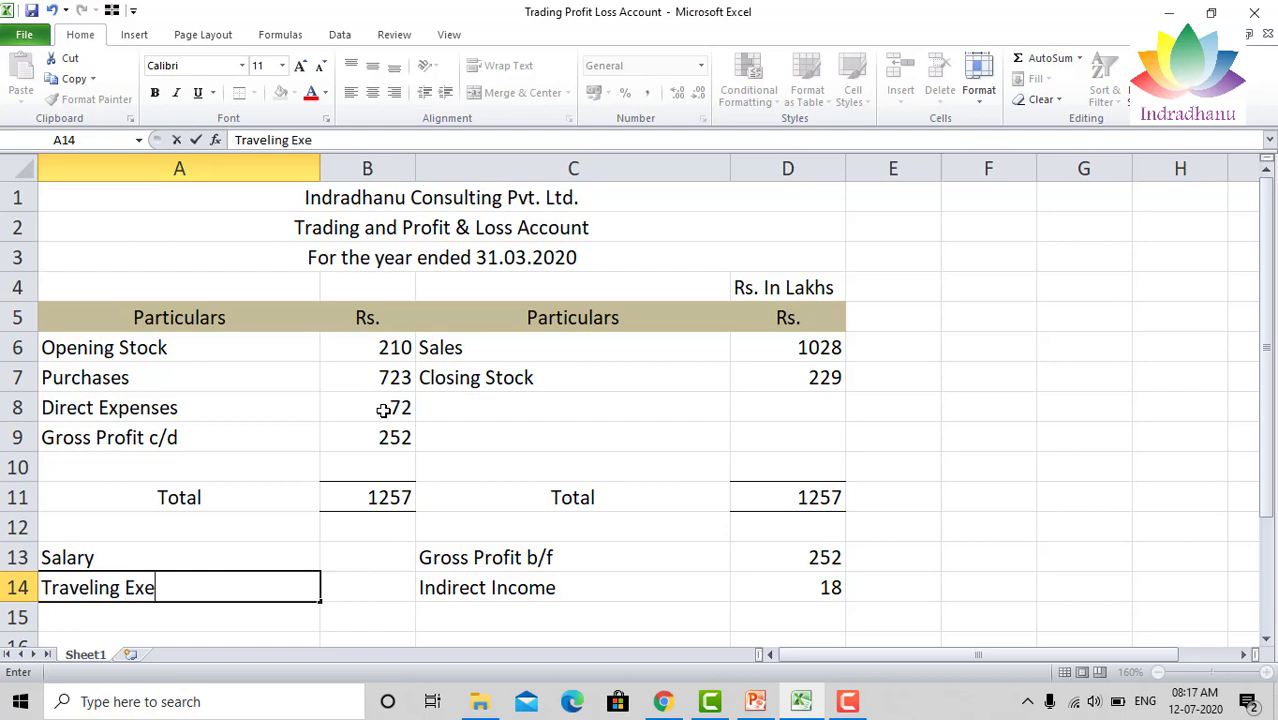
key("BackSpace")
type("penses")
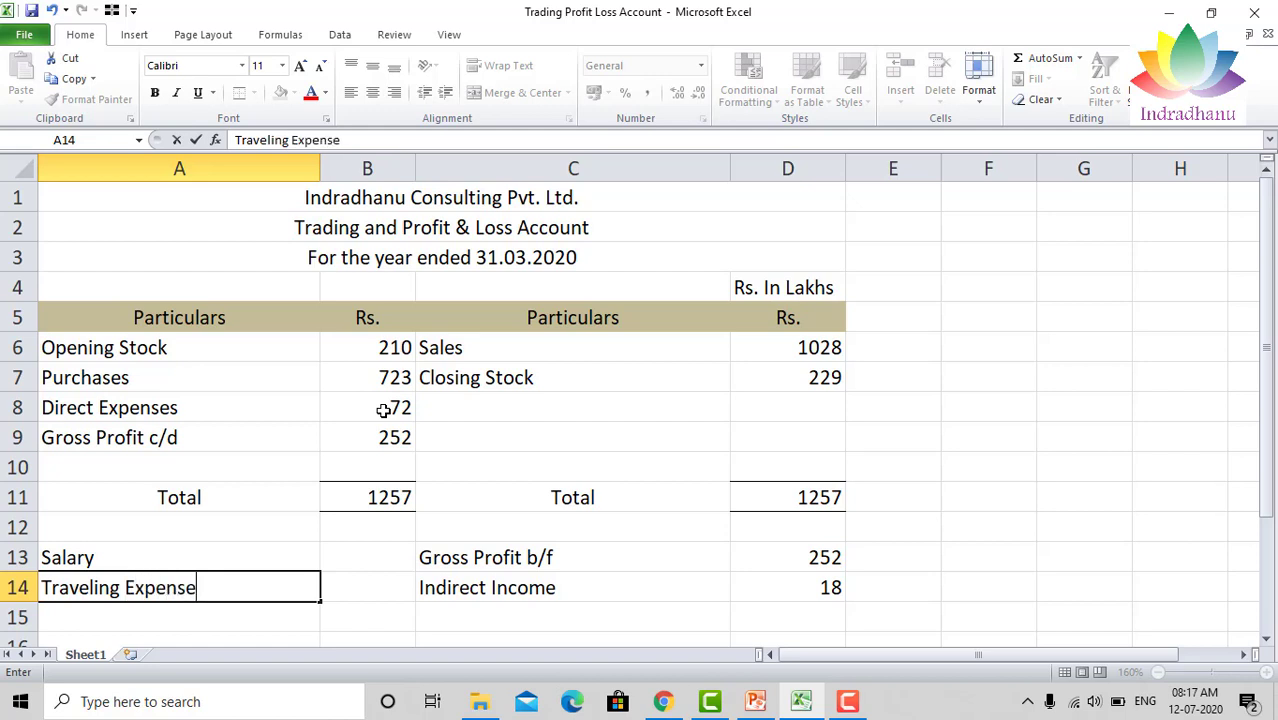
key("Return")
Enter the label Telephone Expenses in cell A15 on the debit side.
type("Teel")
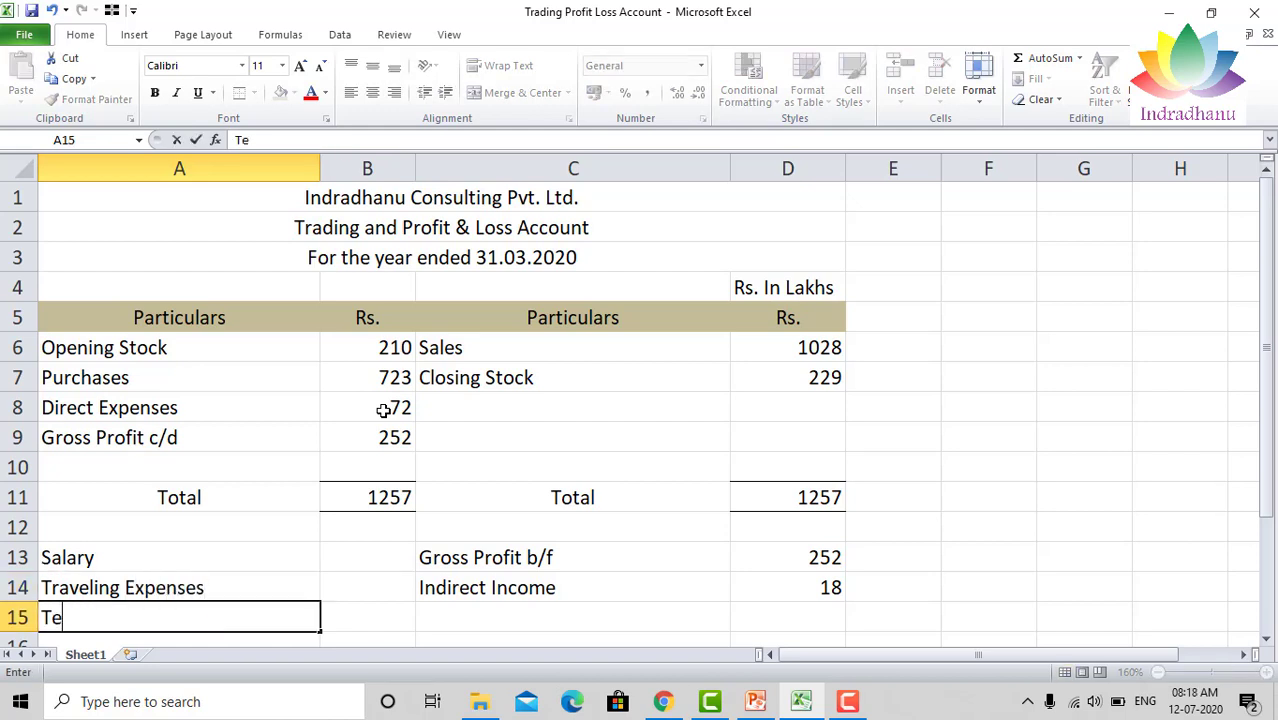
key("BackSpace")
key("BackSpace")
type("lephone Expenses")
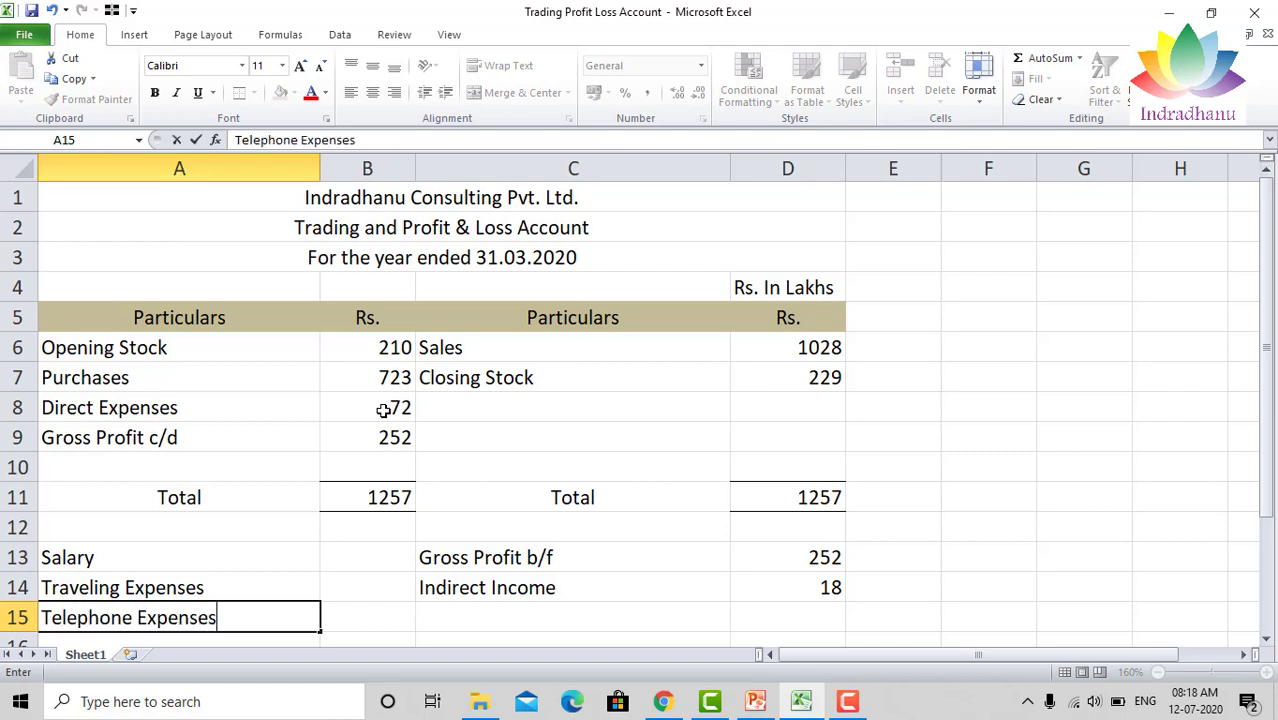
key("Return")
Enter the labels Electricity Expenses in cell A16 and Conveyance in cell A17.
type("Electric")
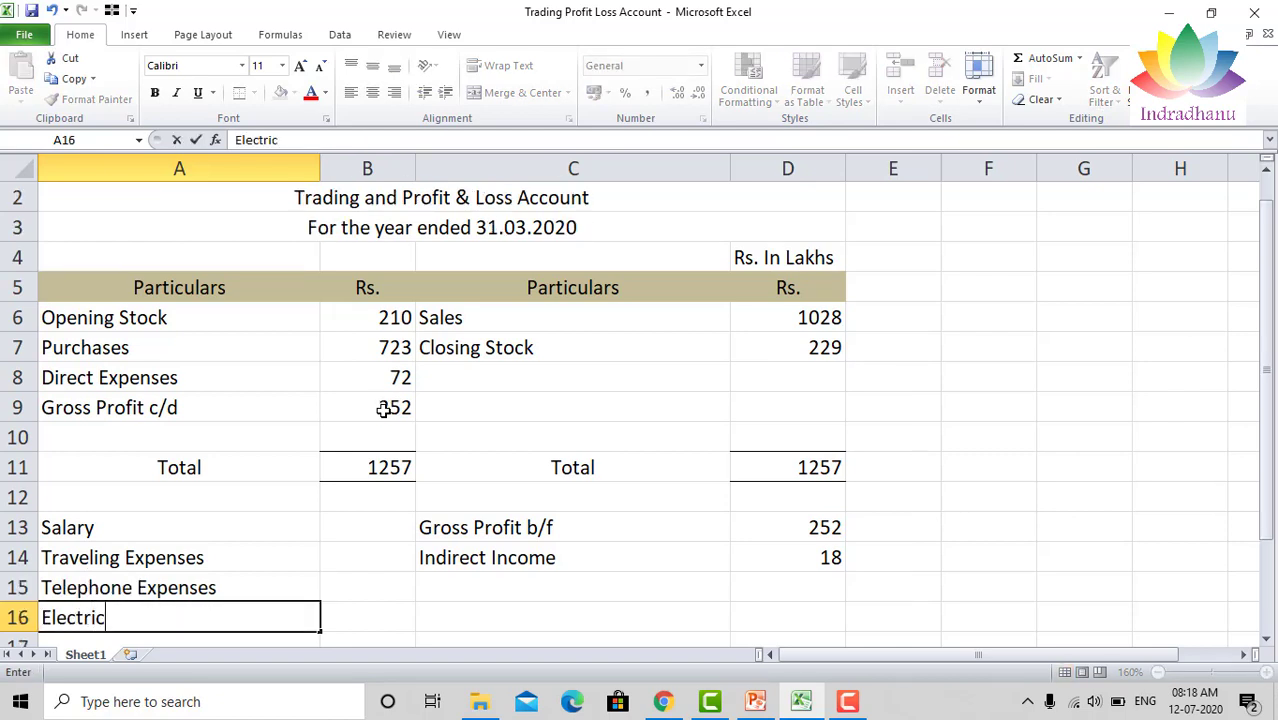
type("ity Expenses")
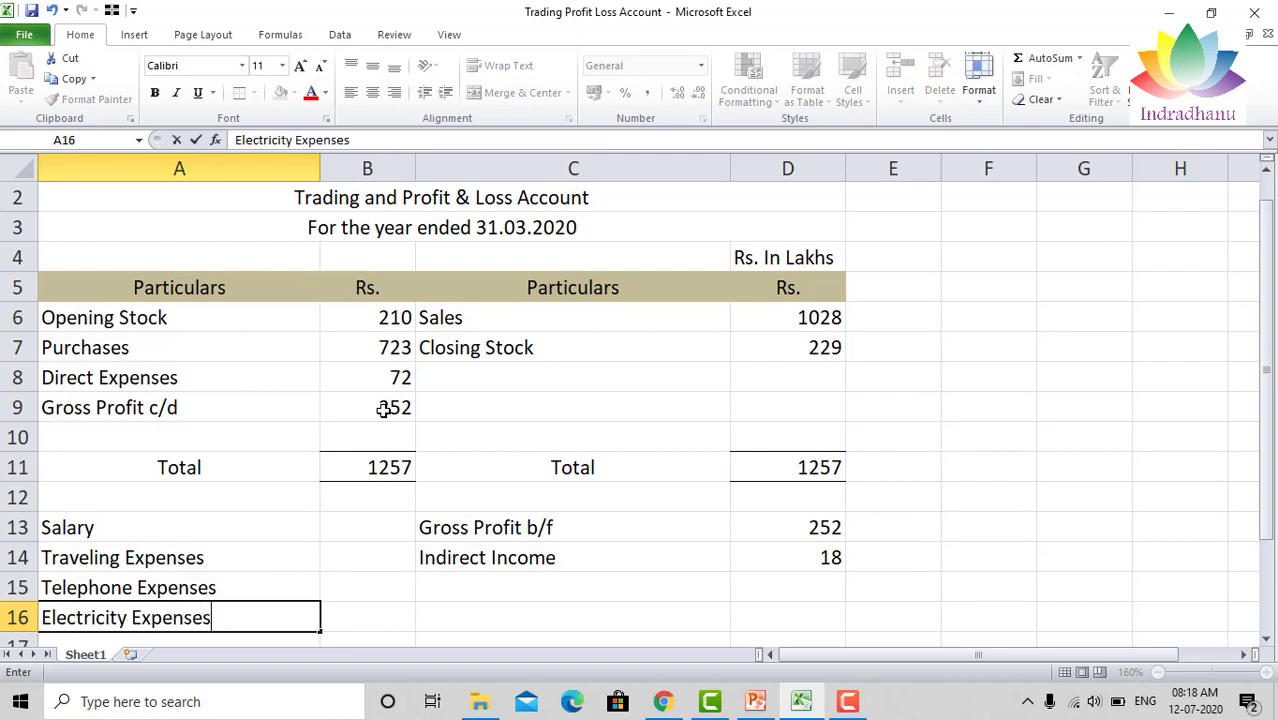
key("Return")
type("Conveyance")
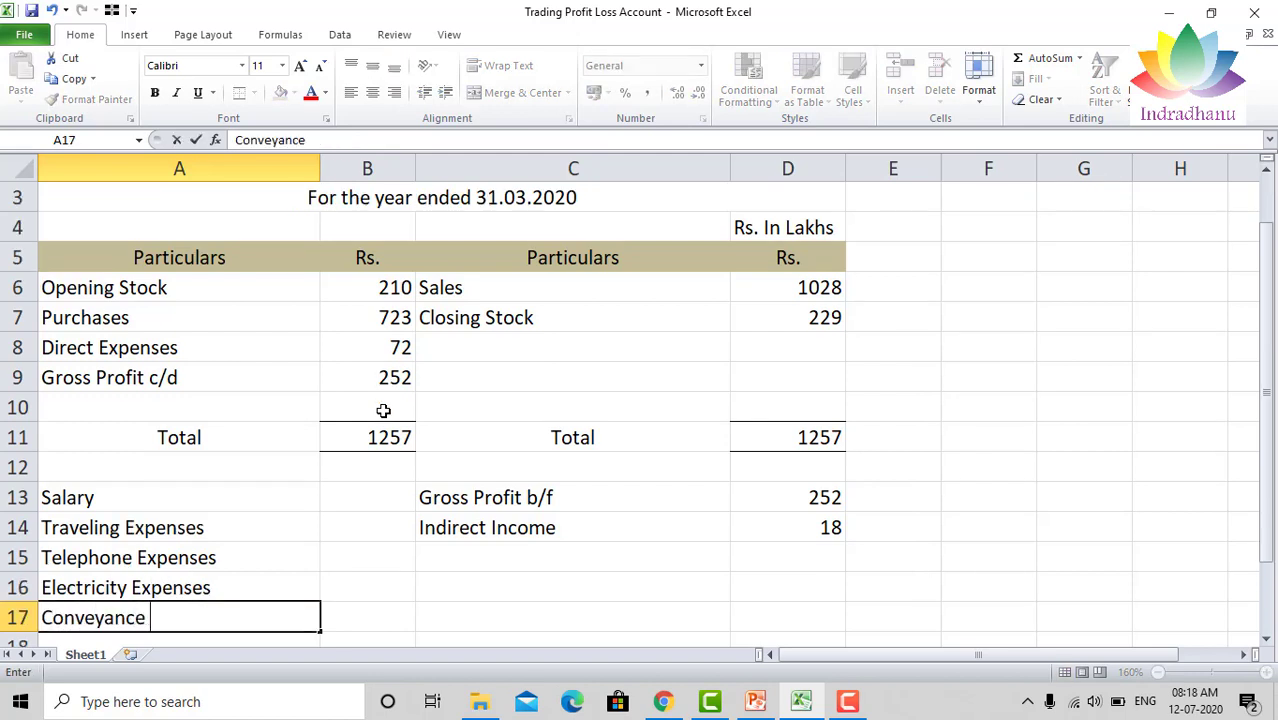
key("Return")
Enter the labels Staff Welfare in cell A18 and Office Expenses in cell A19.
type("Staff W")
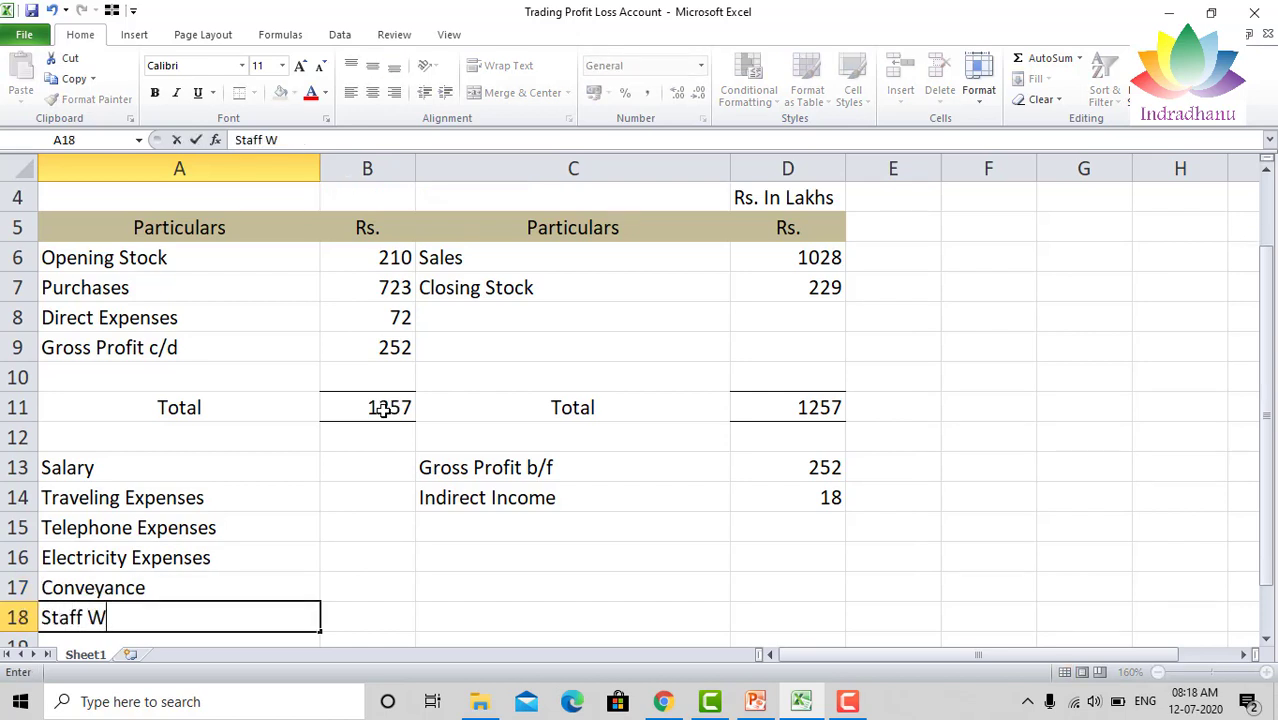
type("elfare")
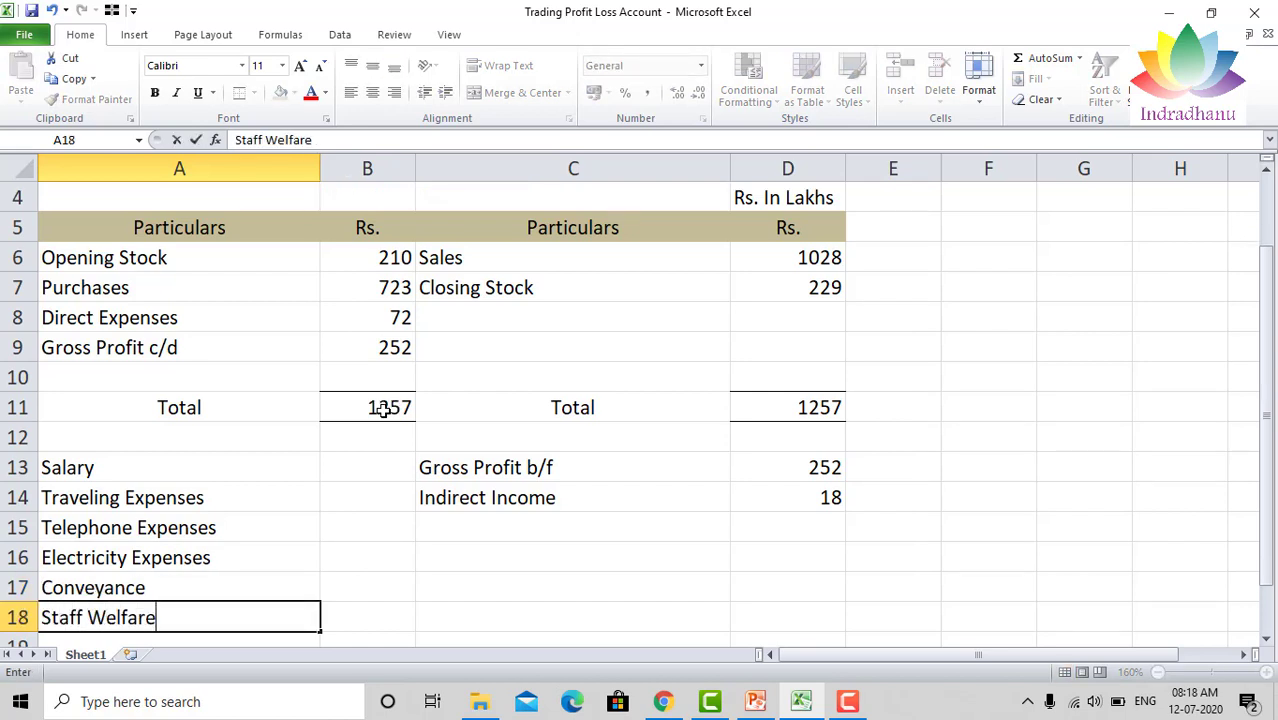
key("Return")
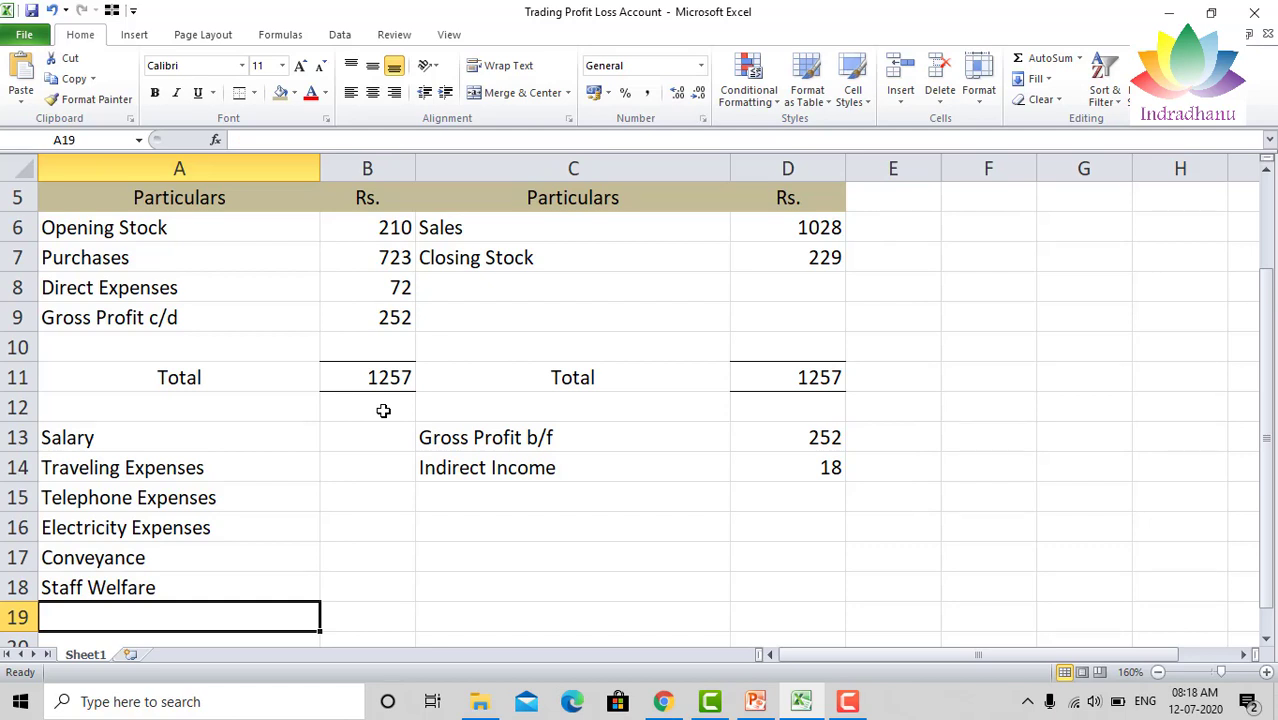
type("Office Expenses")
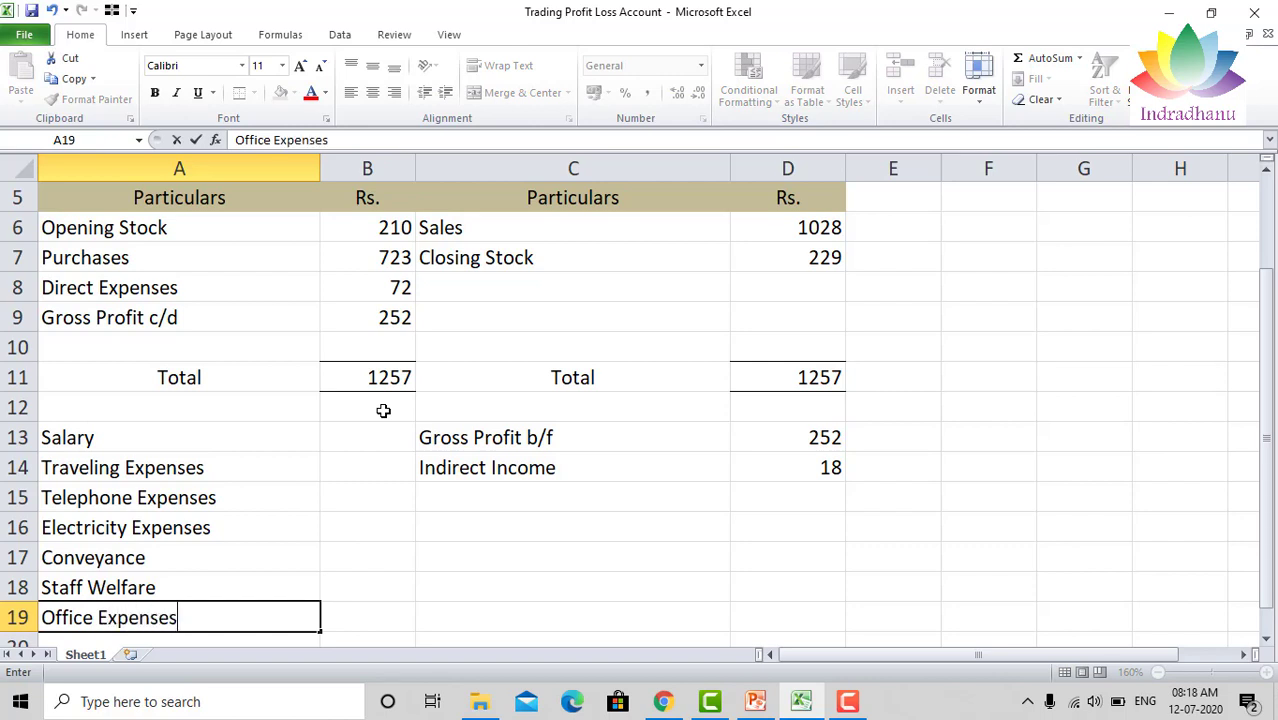
key("Return")
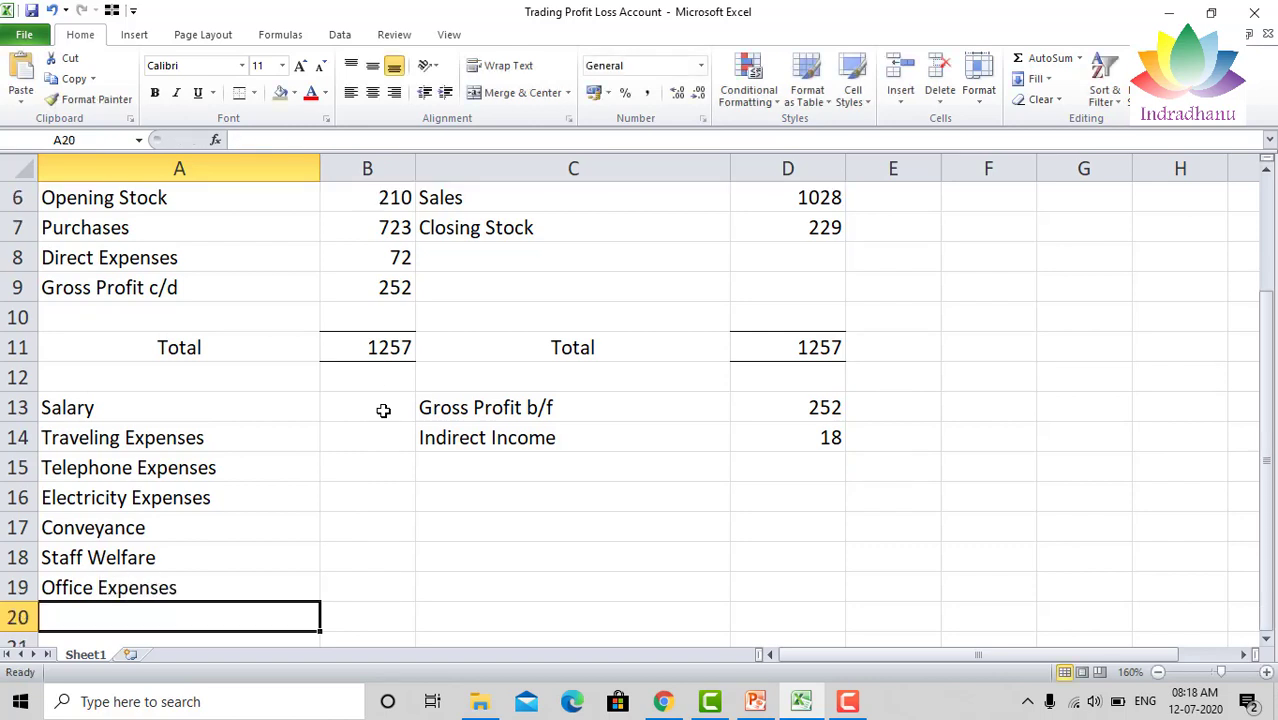
Enter 23 as the Salary amount in cell B13 and 8 for Traveling Expenses in cell B14.
key("Up")
key("Up")
key("Up")
key("Up")
key("Up")
key("Up")
key("Up")
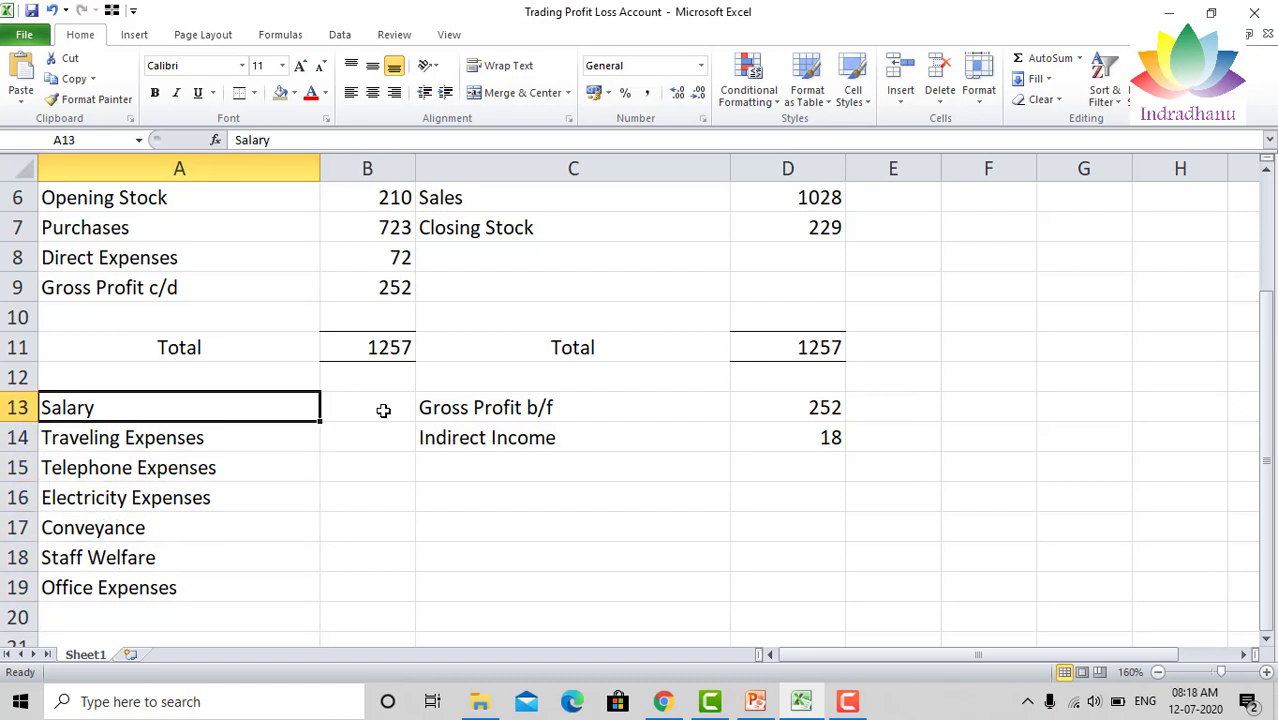
left_click(383, 410)
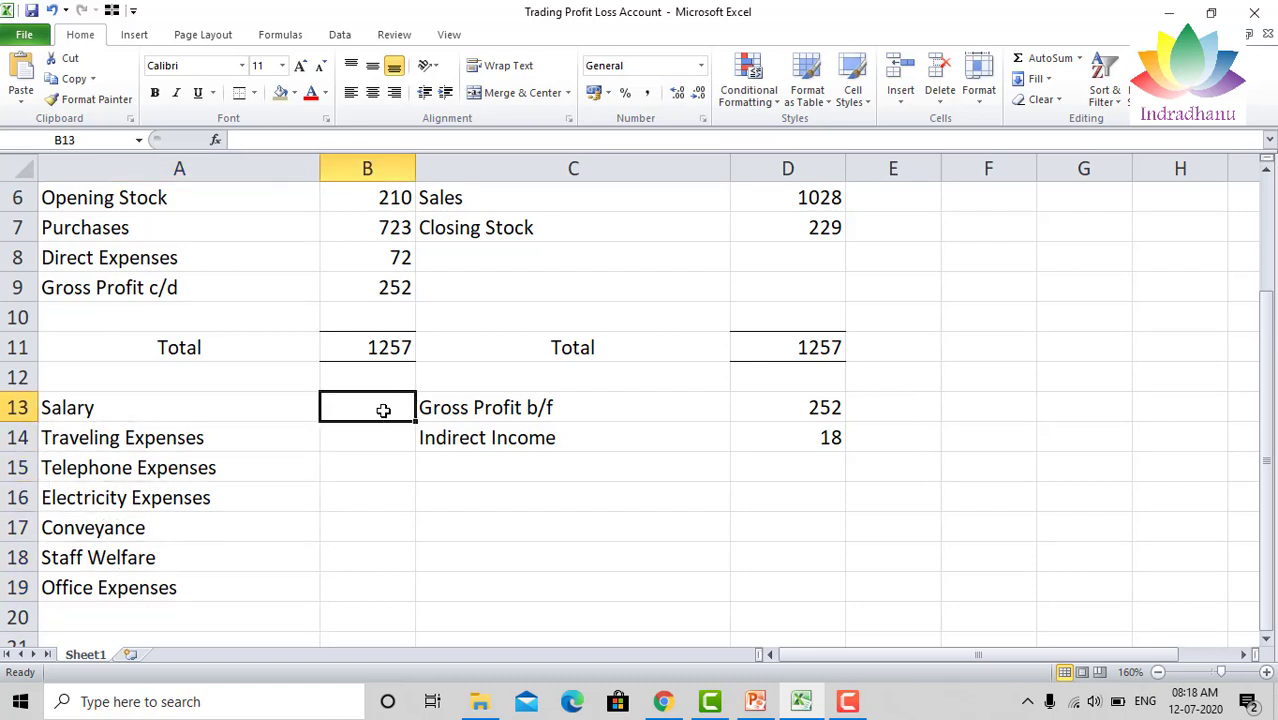
type("23")
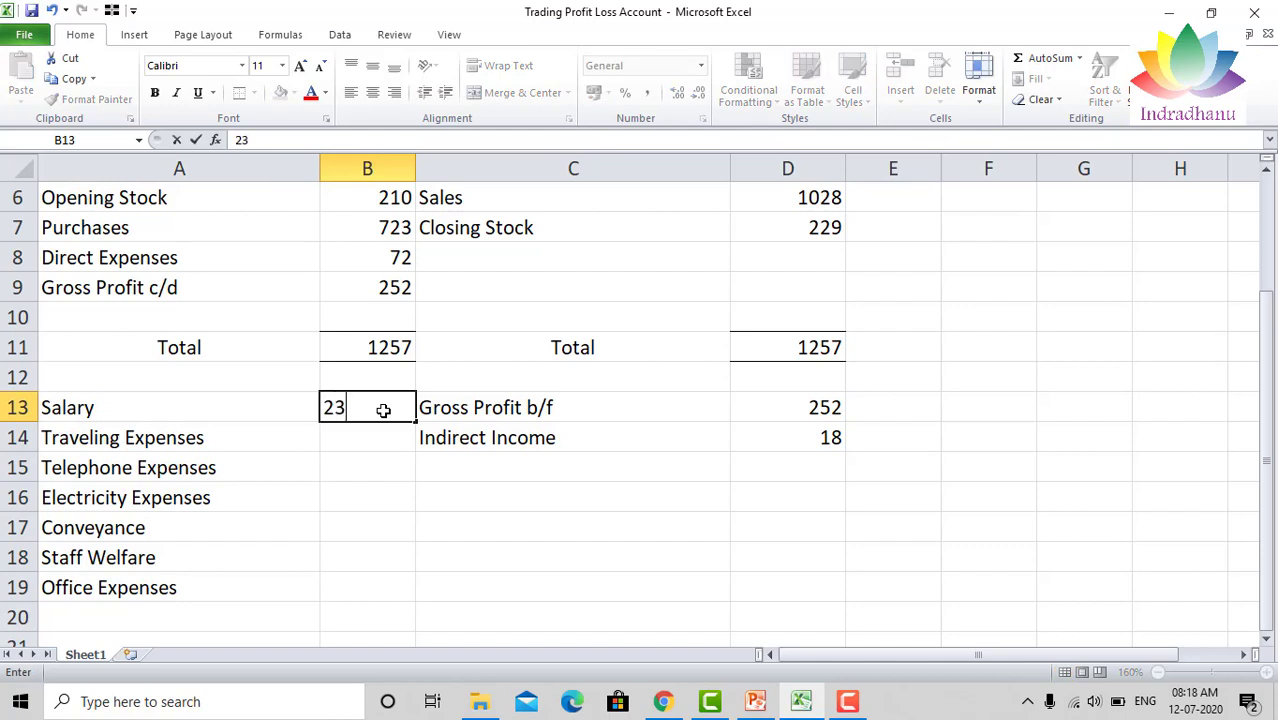
key("Return")
type("8")
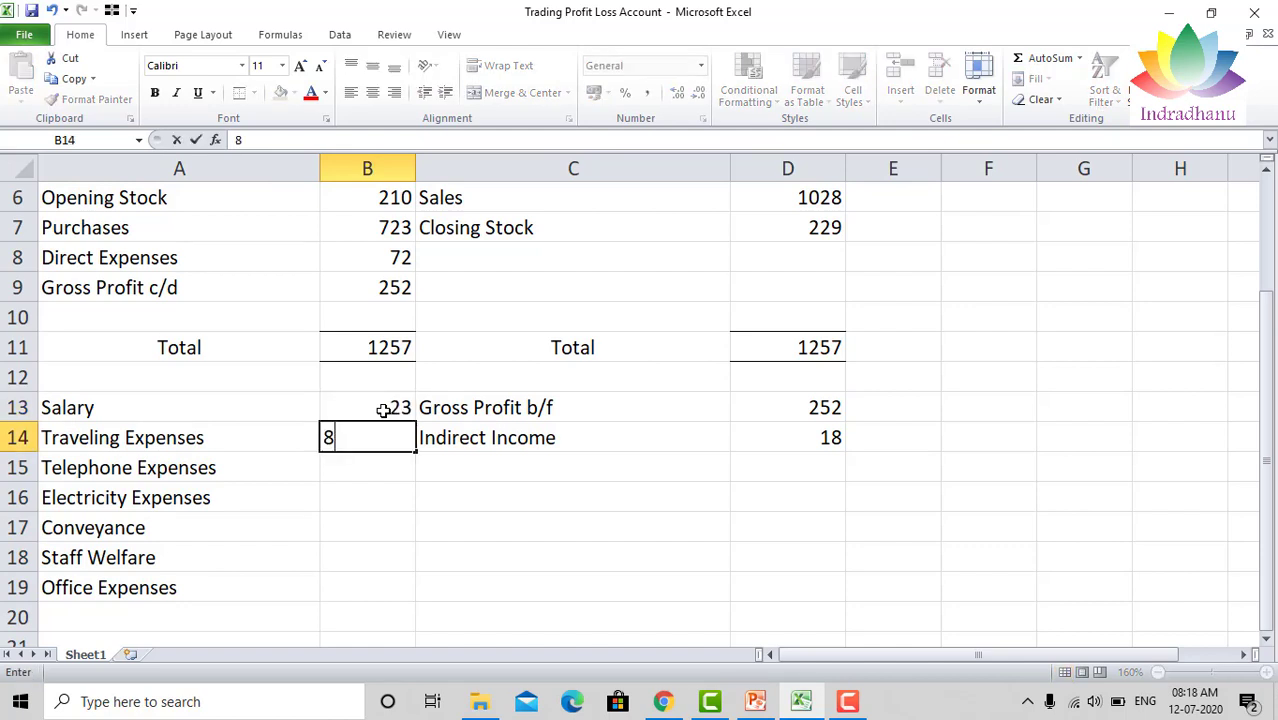
key("Return")
Enter the amounts 4 for Telephone Expenses, 12 for Electricity Expenses and 3 for Conveyance in cells B15 to B17.
type("4")
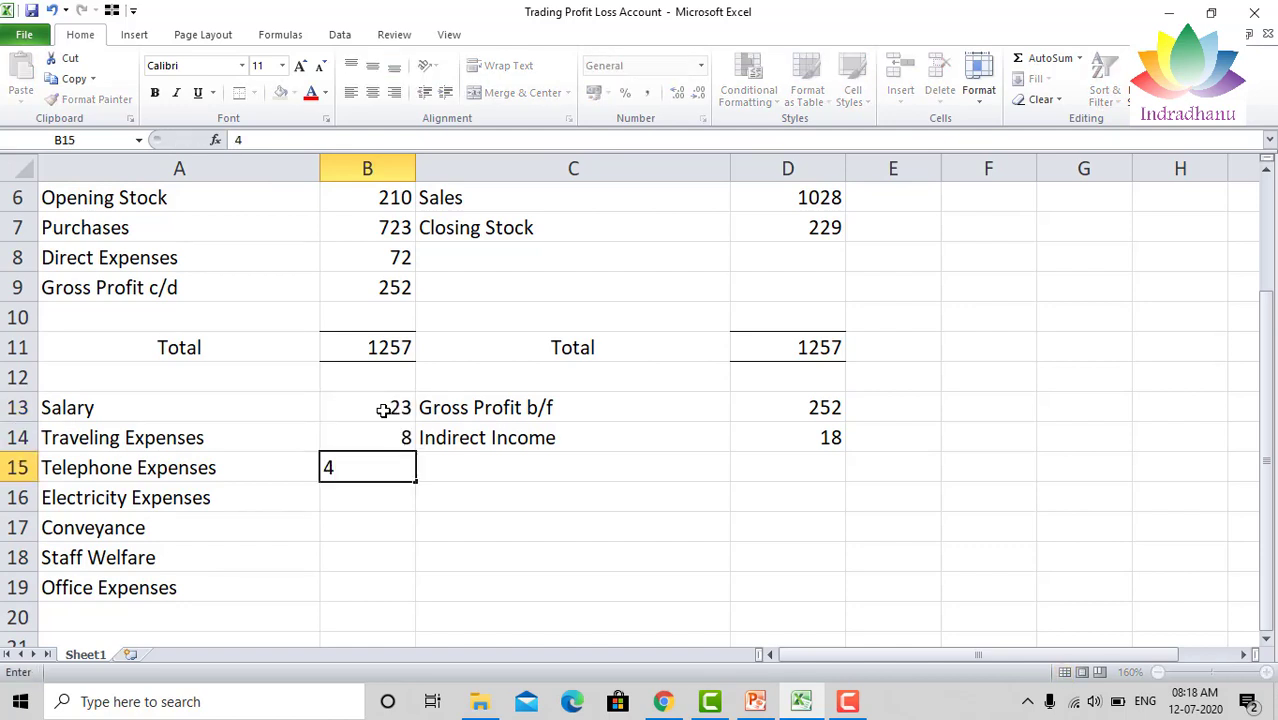
key("Return")
type("12")
key("Return")
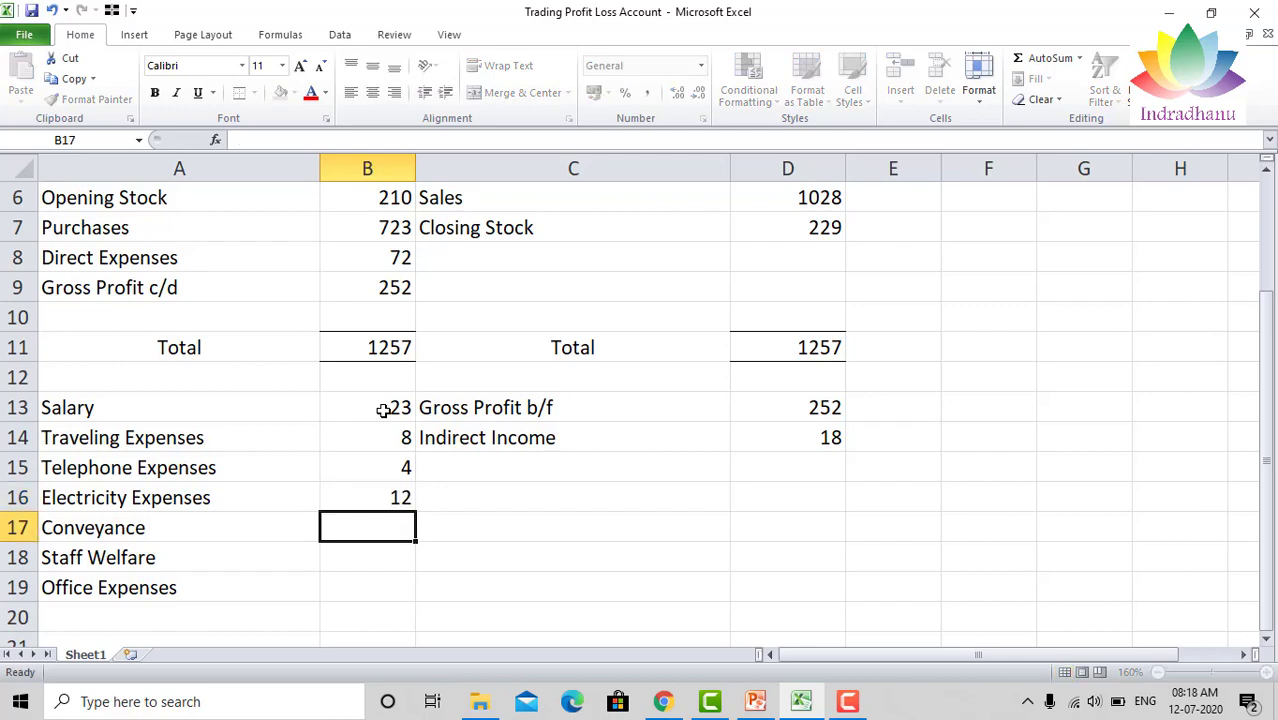
type("3")
key("Return")
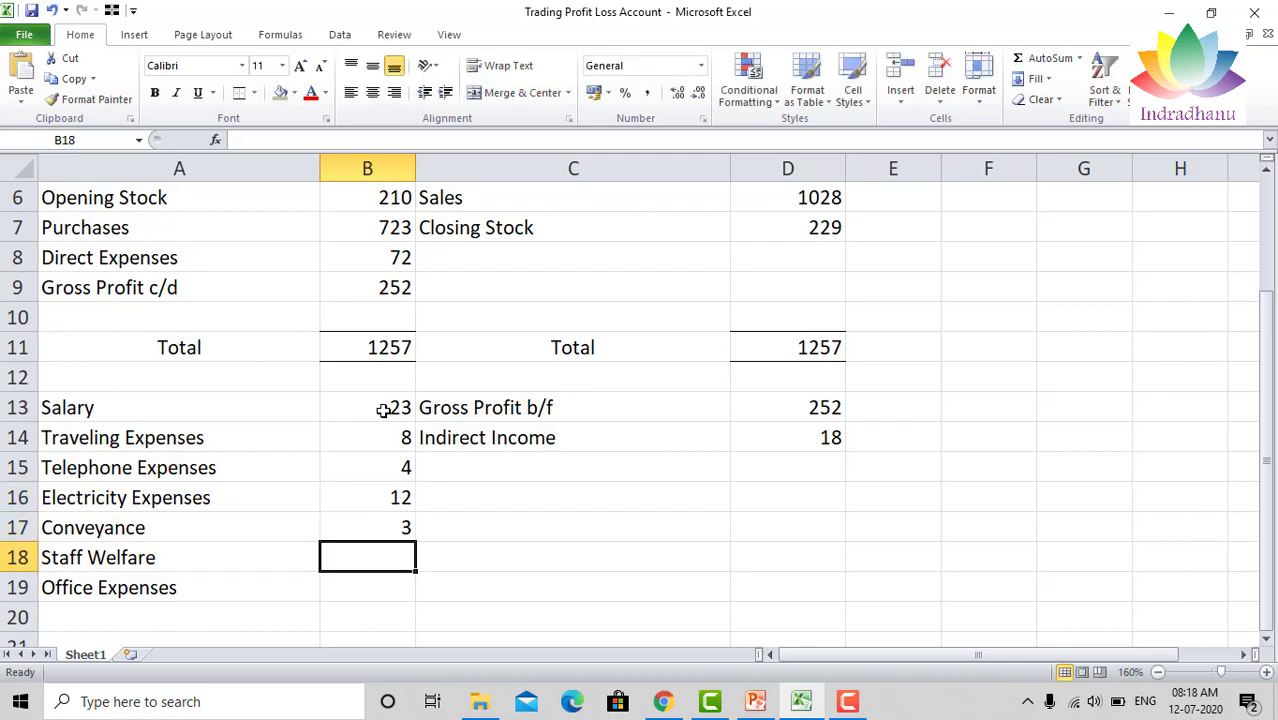
Enter 12 as the Staff Welfare amount in cell B18 and 15 for Office Expenses in cell B19.
type("12")
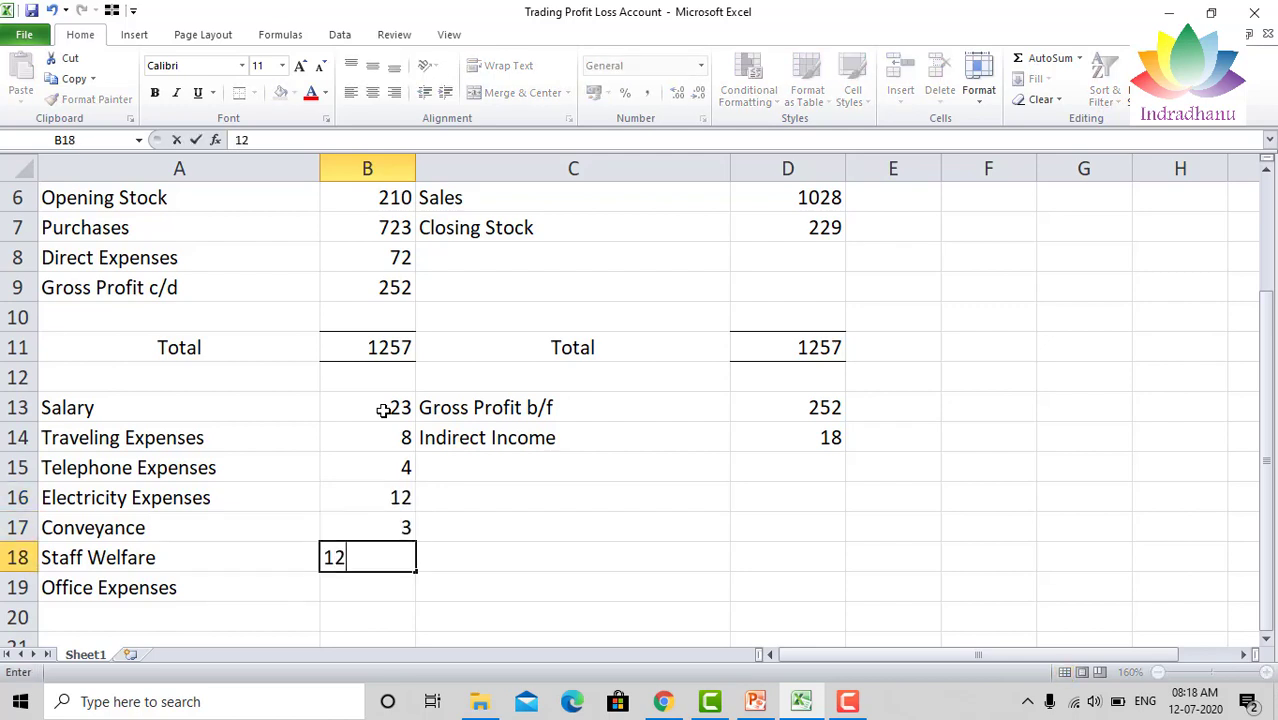
key("Return")
type("15")
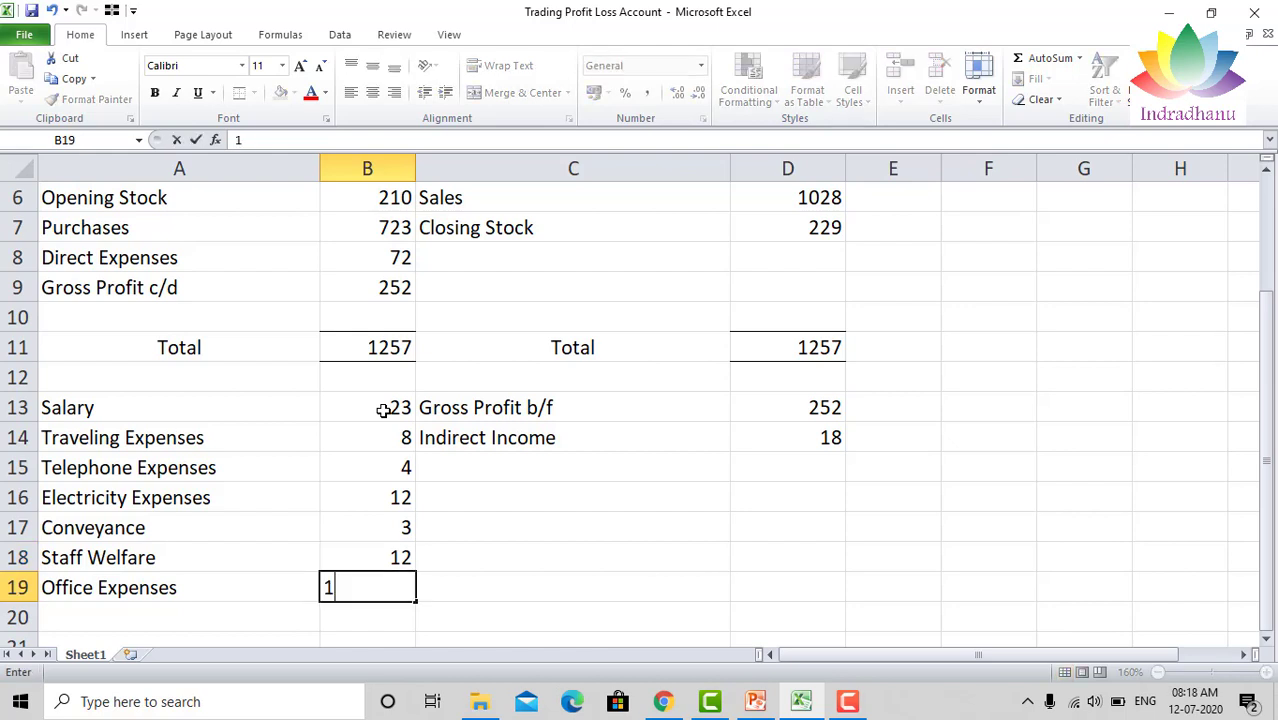
key("Return")
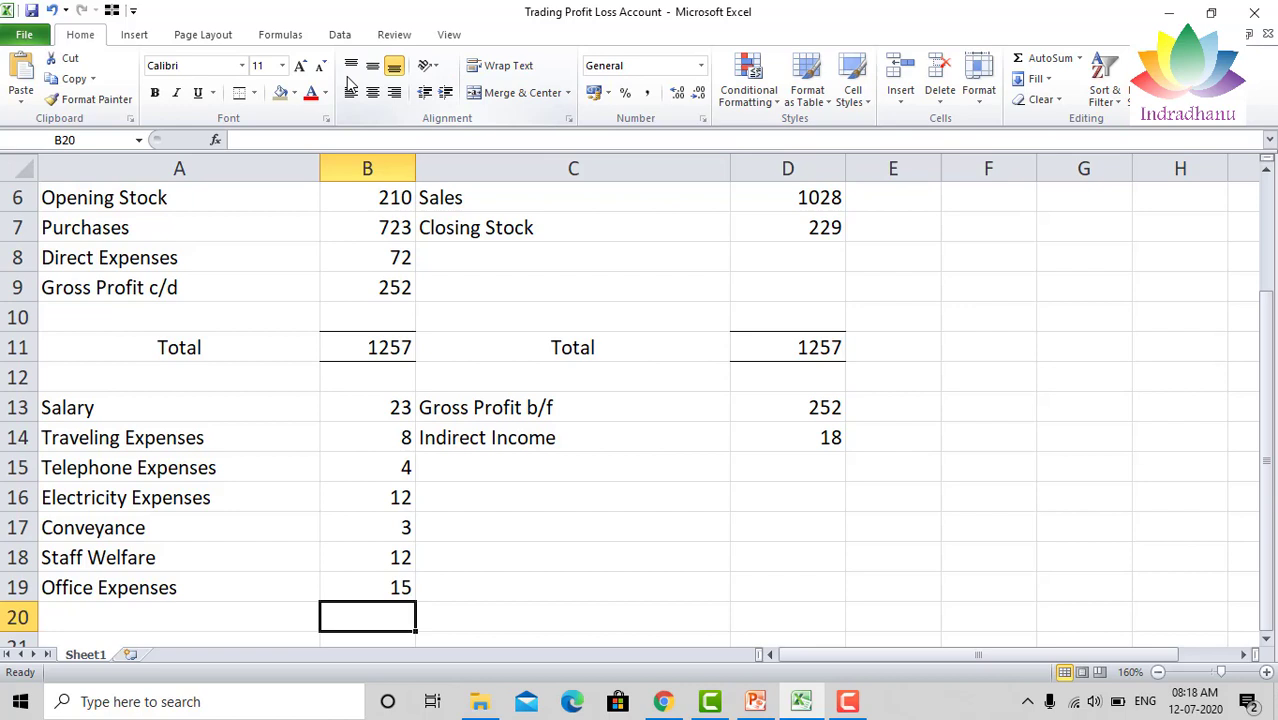
Minimize the ribbon and examine the account from its title rows through the trading section entries.
key("ctrl+F1")
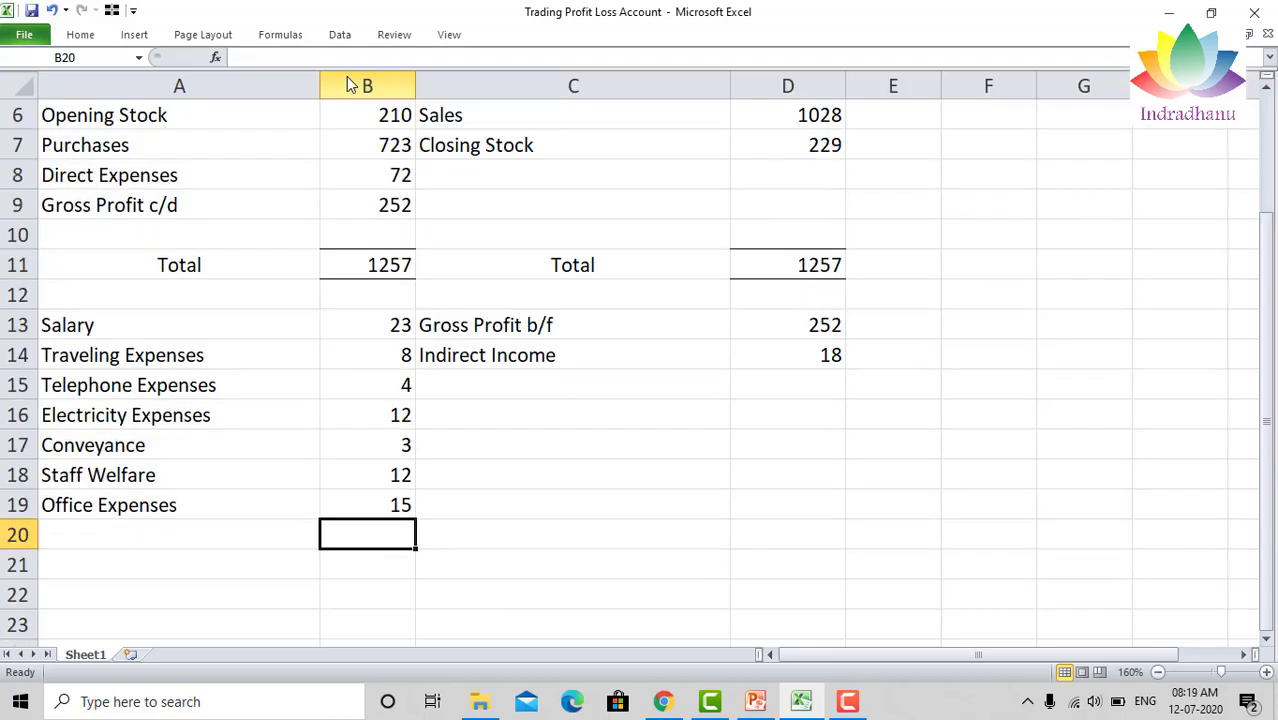
key("Up")
key("Up")
key("Up")
key("Up")
key("Up")
key("Up")
key("ctrl+Home")
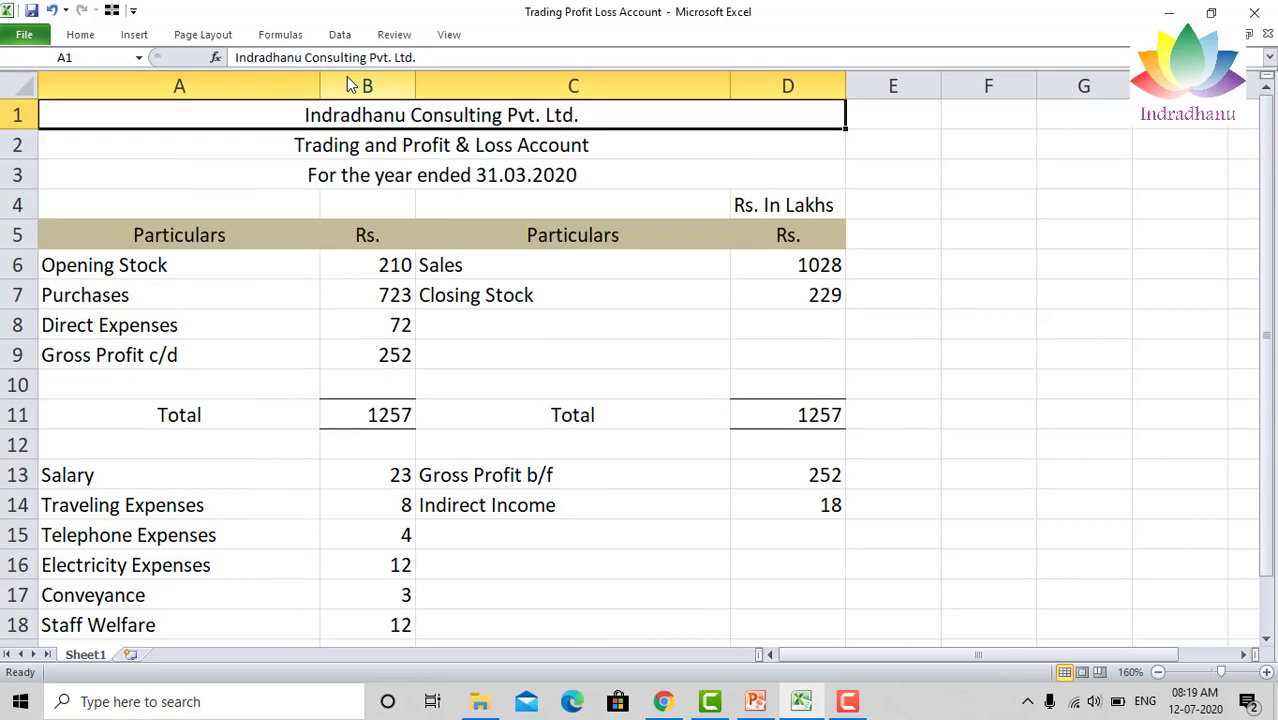
key("Down")
key("Down")
key("Down")
key("Down")
key("Down")
key("Right")
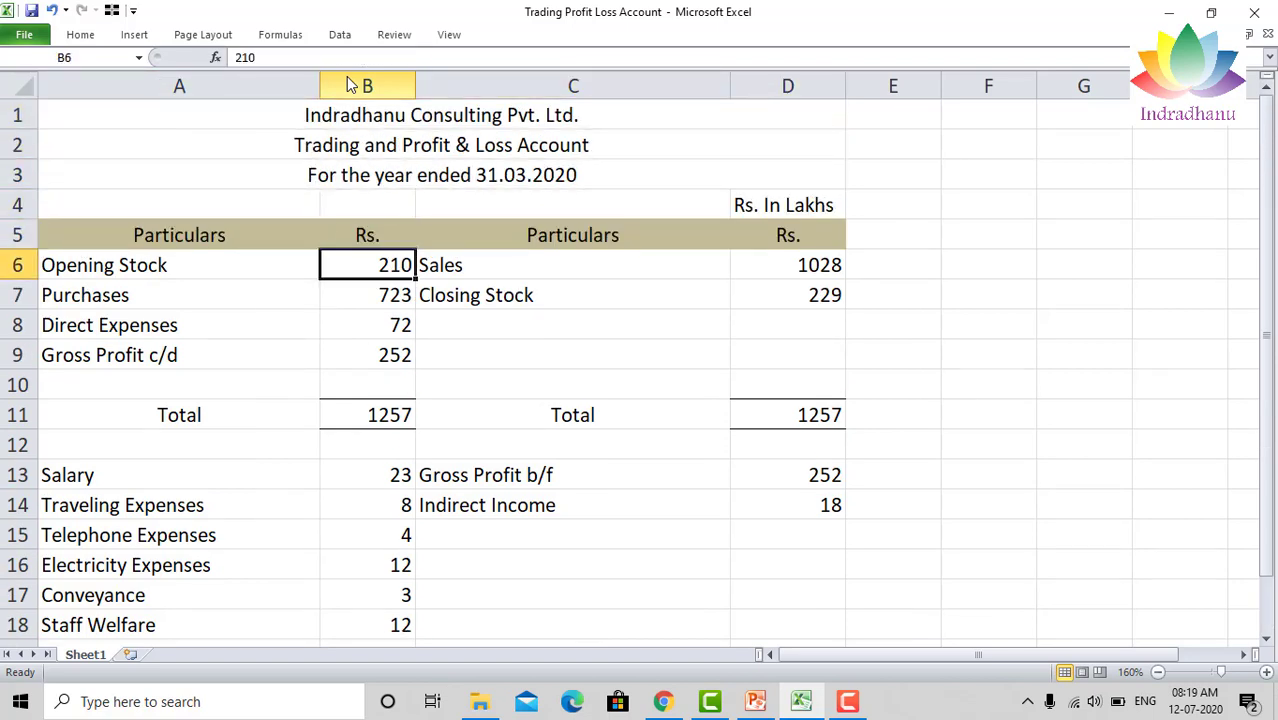
Total the income side of the profit and loss section in D22 by applying AutoSum to D13:D22.
key("Down")
key("Down")
key("Down")
key("Down")
key("Down")
key("Down")
key("Down")
key("Down")
key("Down")
key("Down")
key("Down")
key("Down")
key("Down")
key("Down")
key("Down")
key("Down")
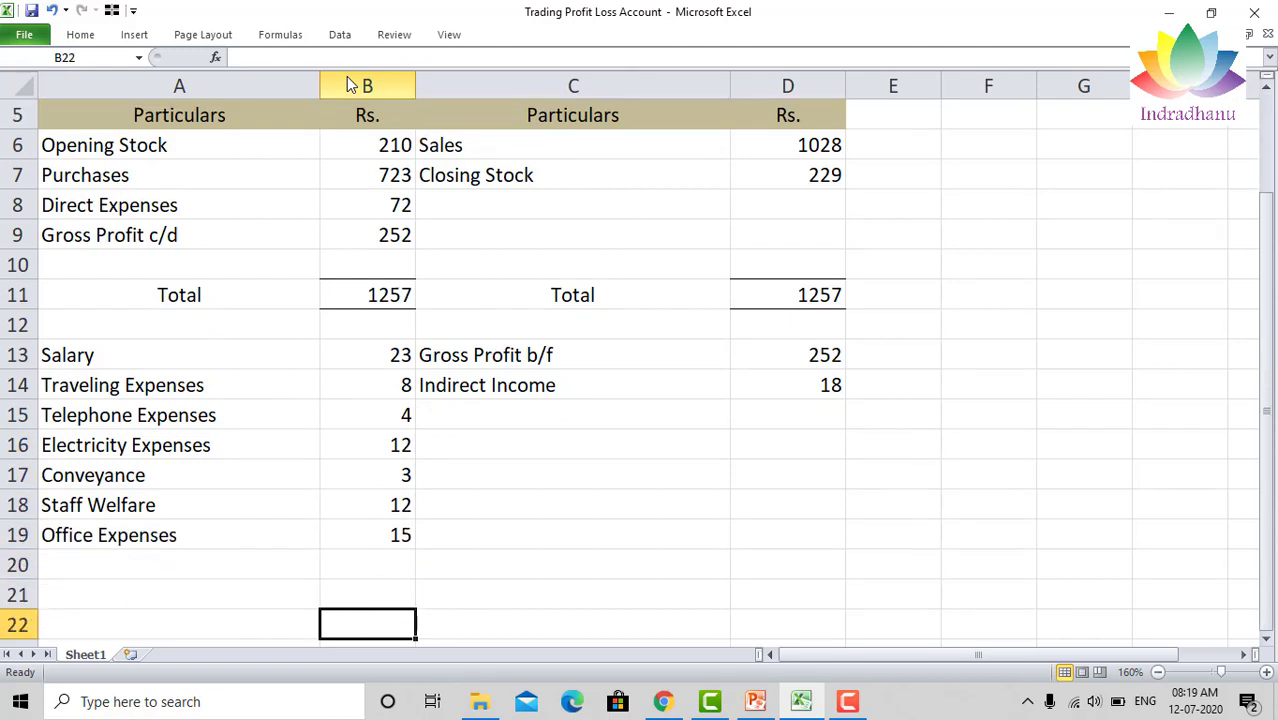
key("Right")
key("Right")
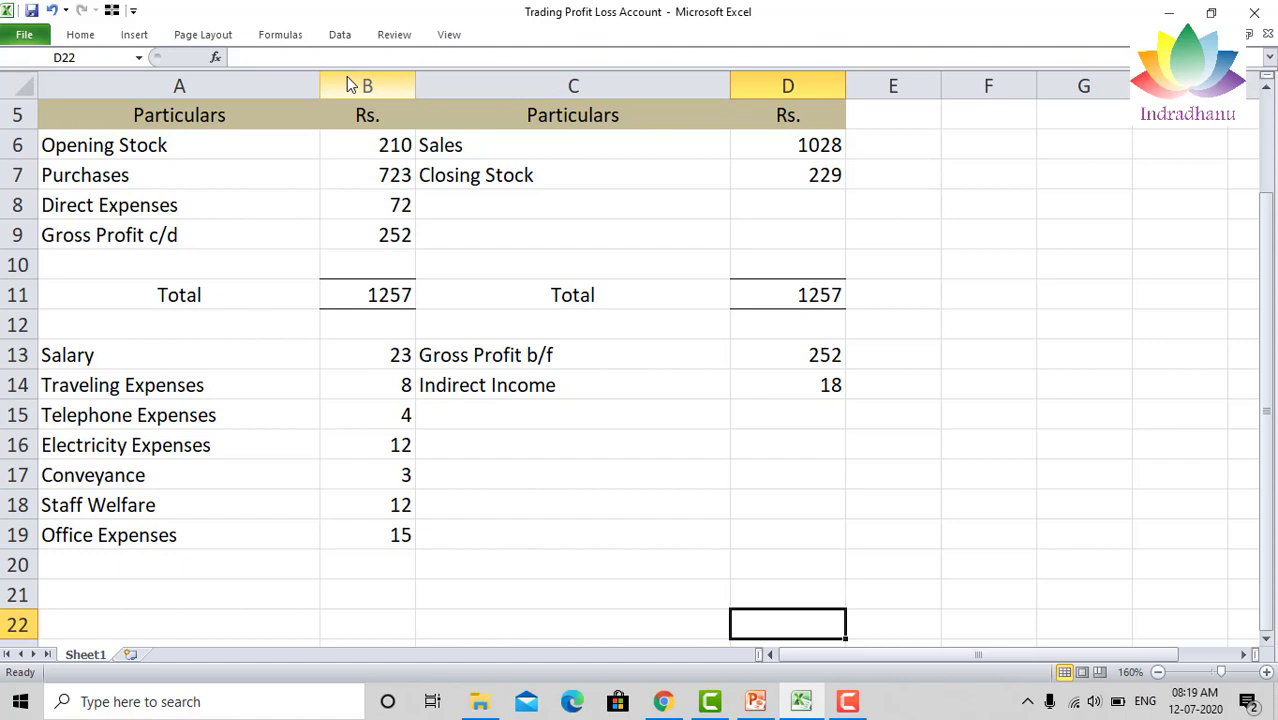
key("shift+Up")
key("shift+Up")
key("shift+Up")
key("shift+Up")
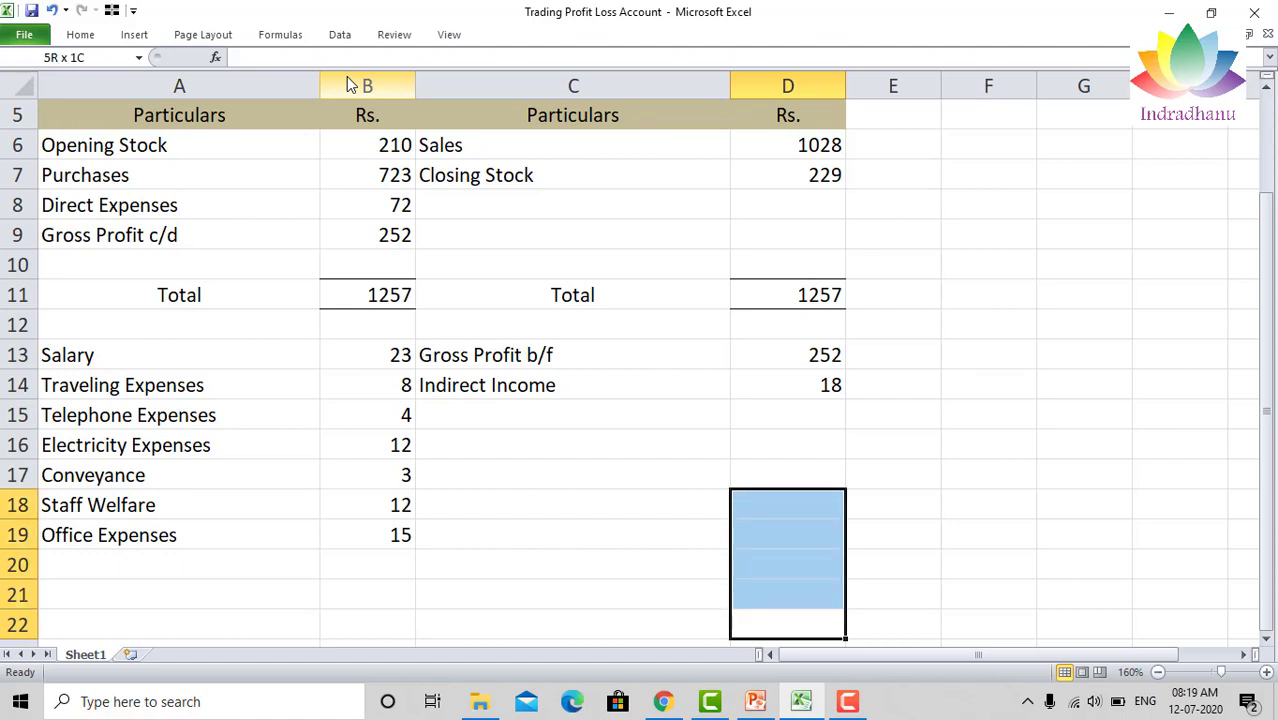
key("shift+Up")
key("shift+Up")
key("shift+Up")
key("shift+Up")
key("shift+Up")
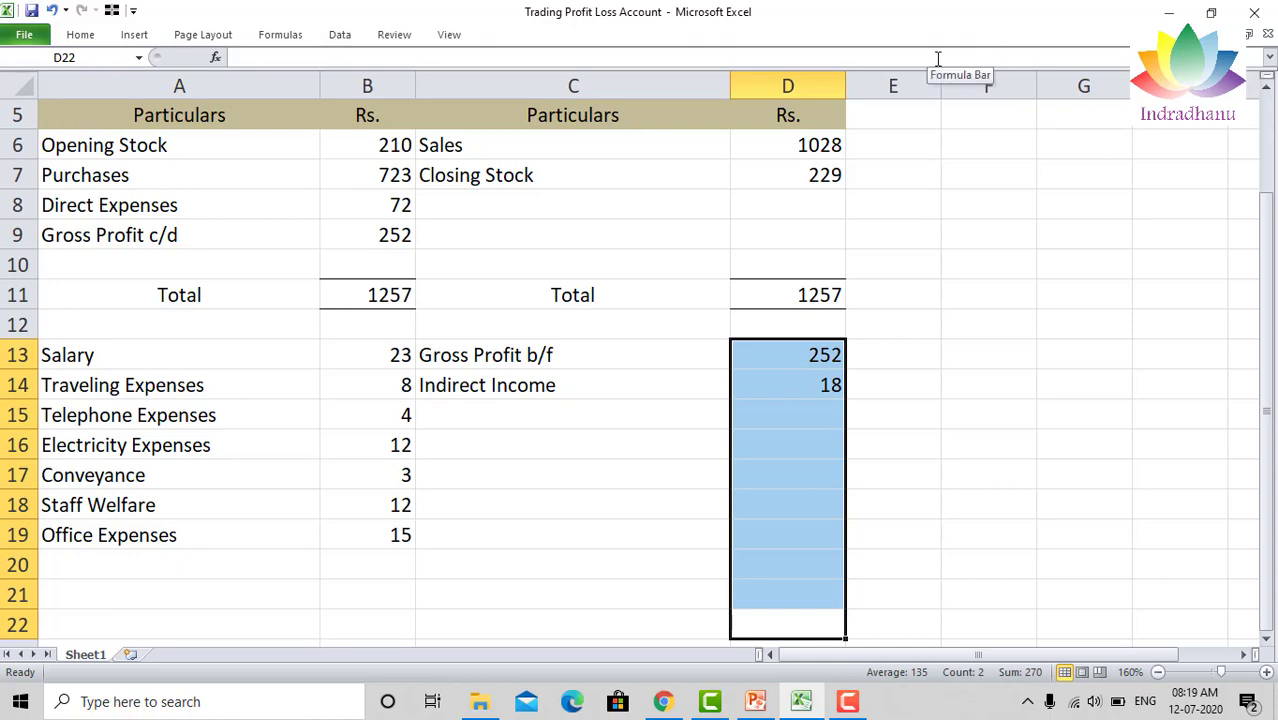
key("ctrl+F1")
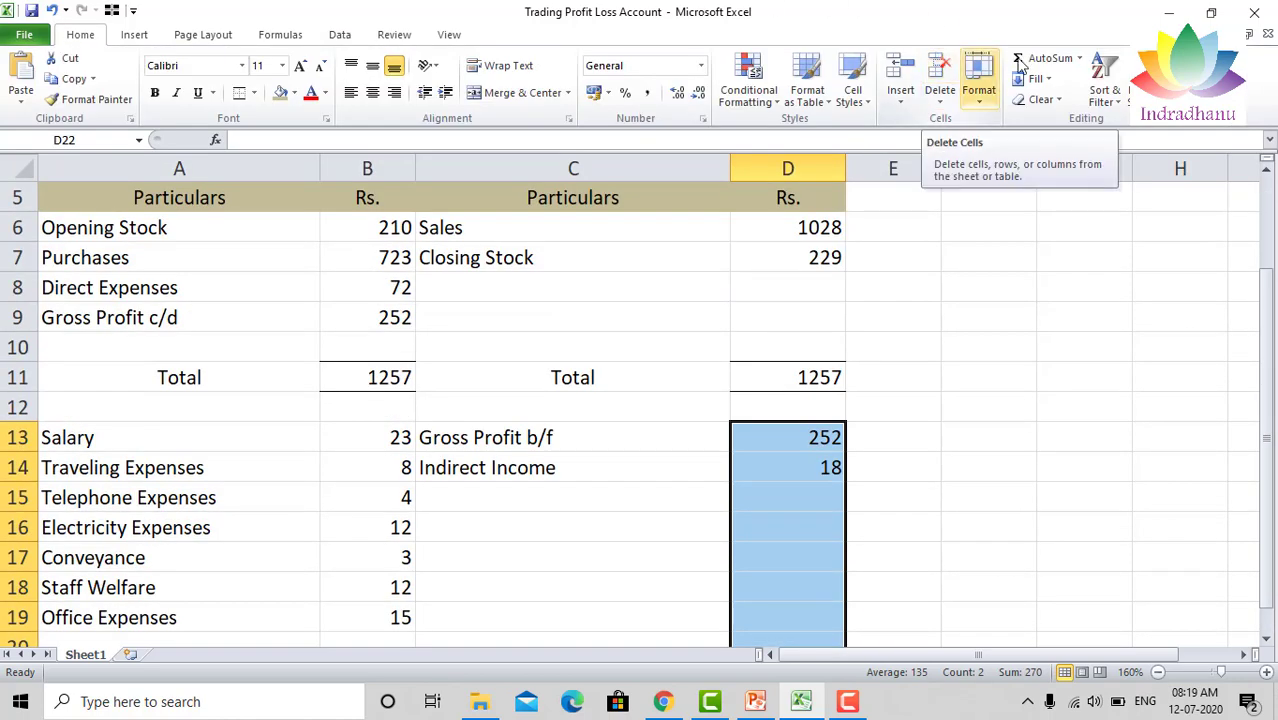
left_click(1045, 62)
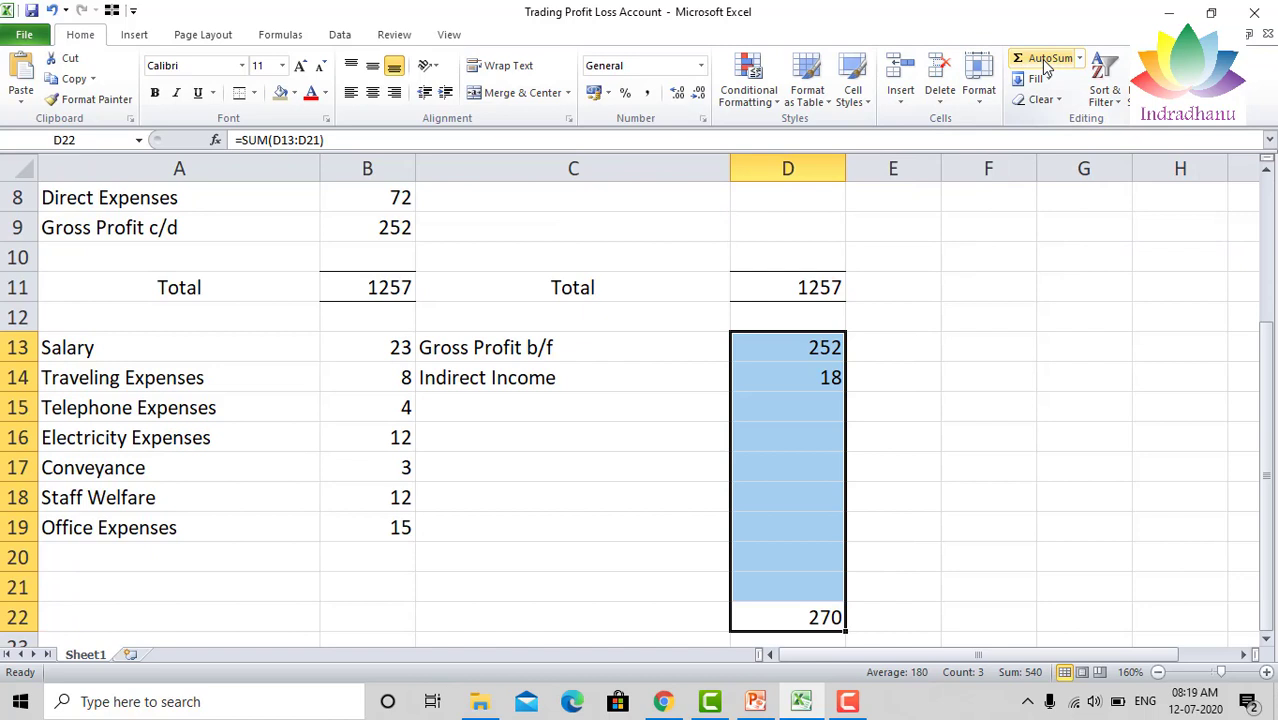
Apply a top and bottom border to the total in cell D22.
key("Down")
key("Up")
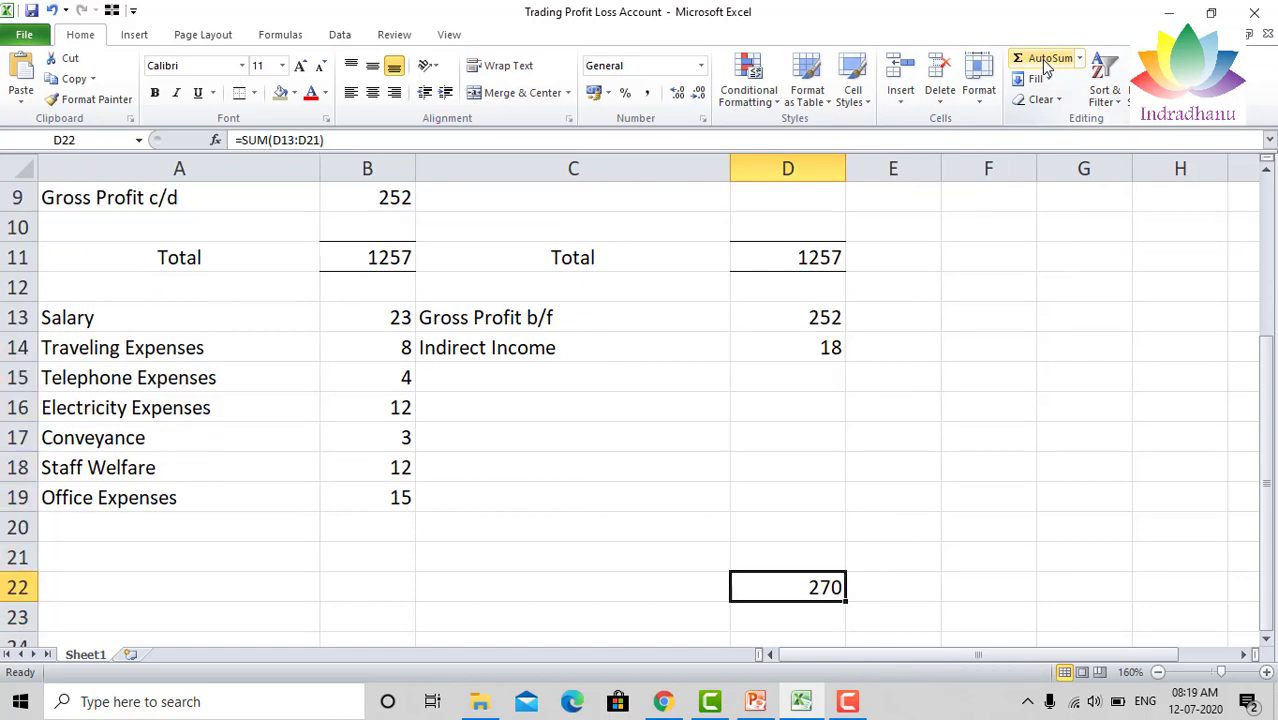
left_click(246, 98)
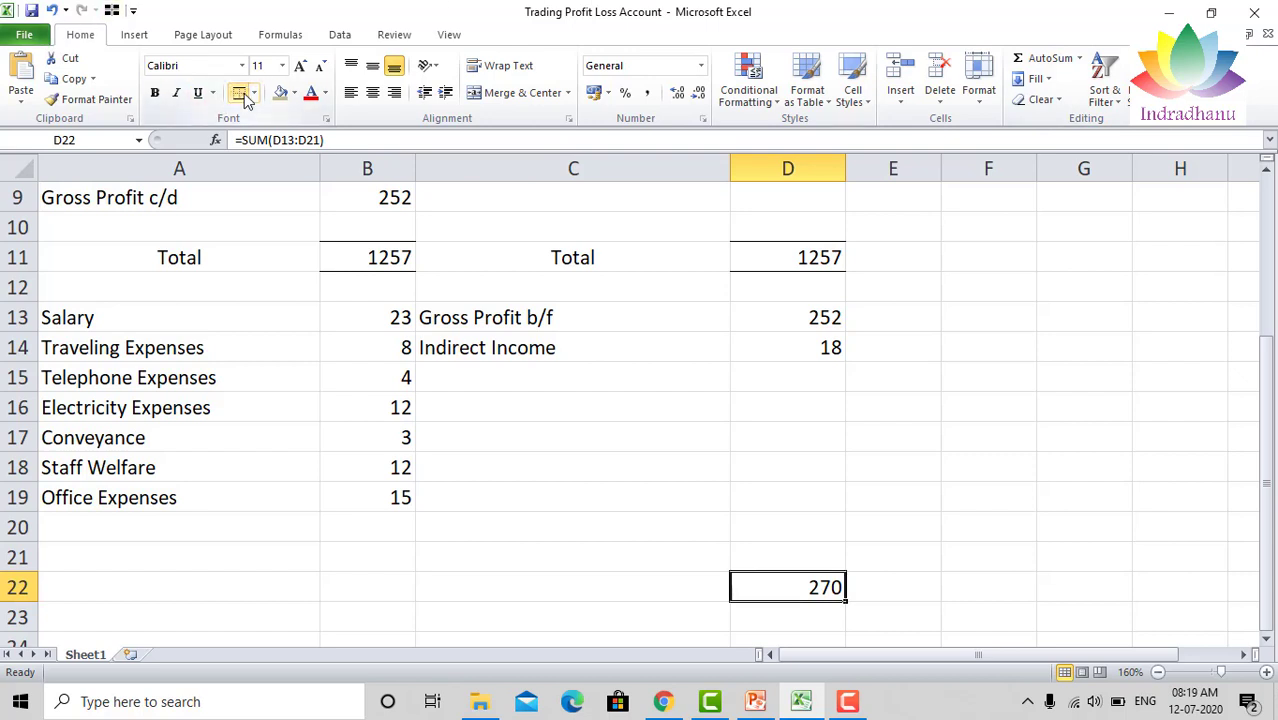
key("Down")
key("Down")
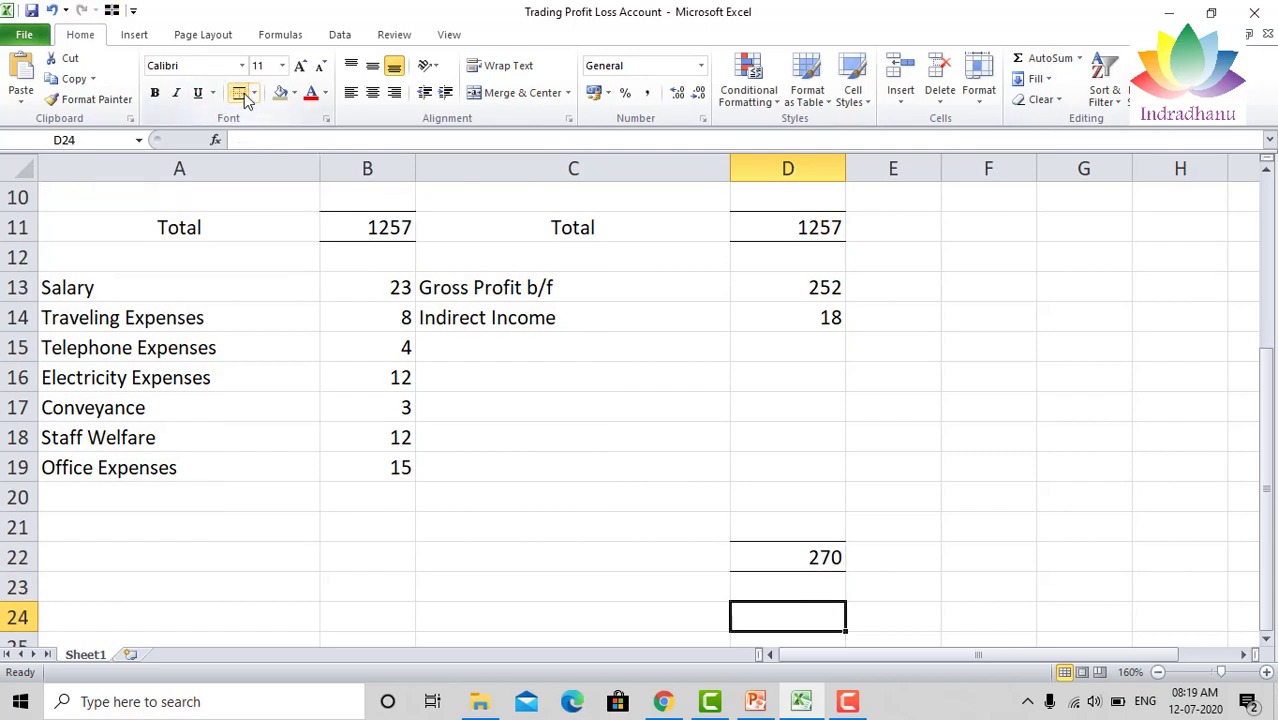
Enter the formula =D22 in cell B22 so the expense side carries the same total.
key("Up")
key("Up")
key("Up")
key("Down")
key("Left")
key("Left")
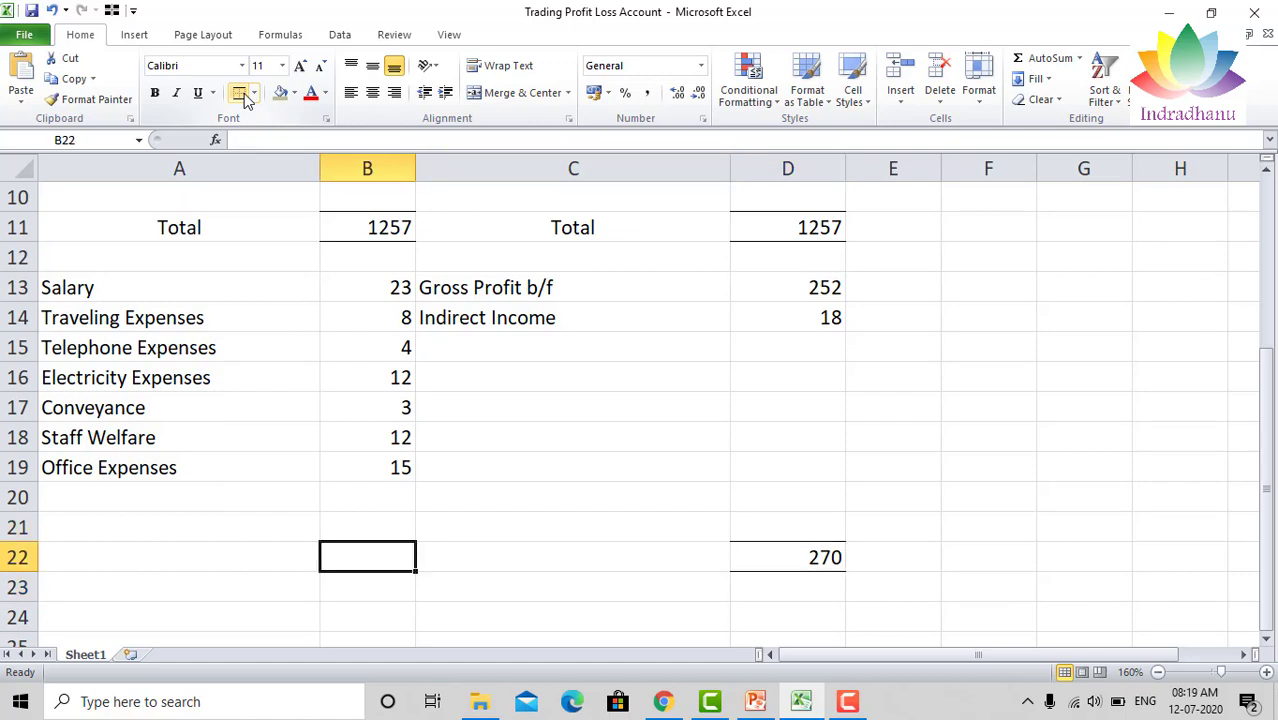
type("=")
key("Right")
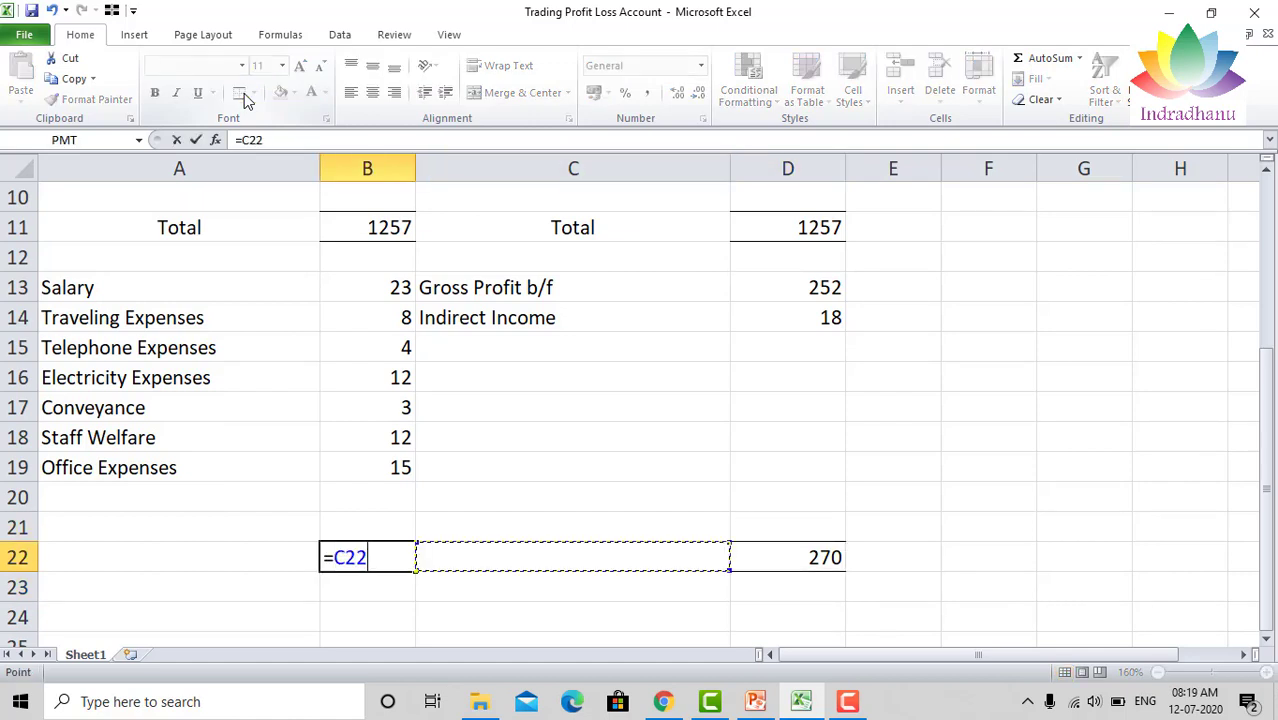
key("Right")
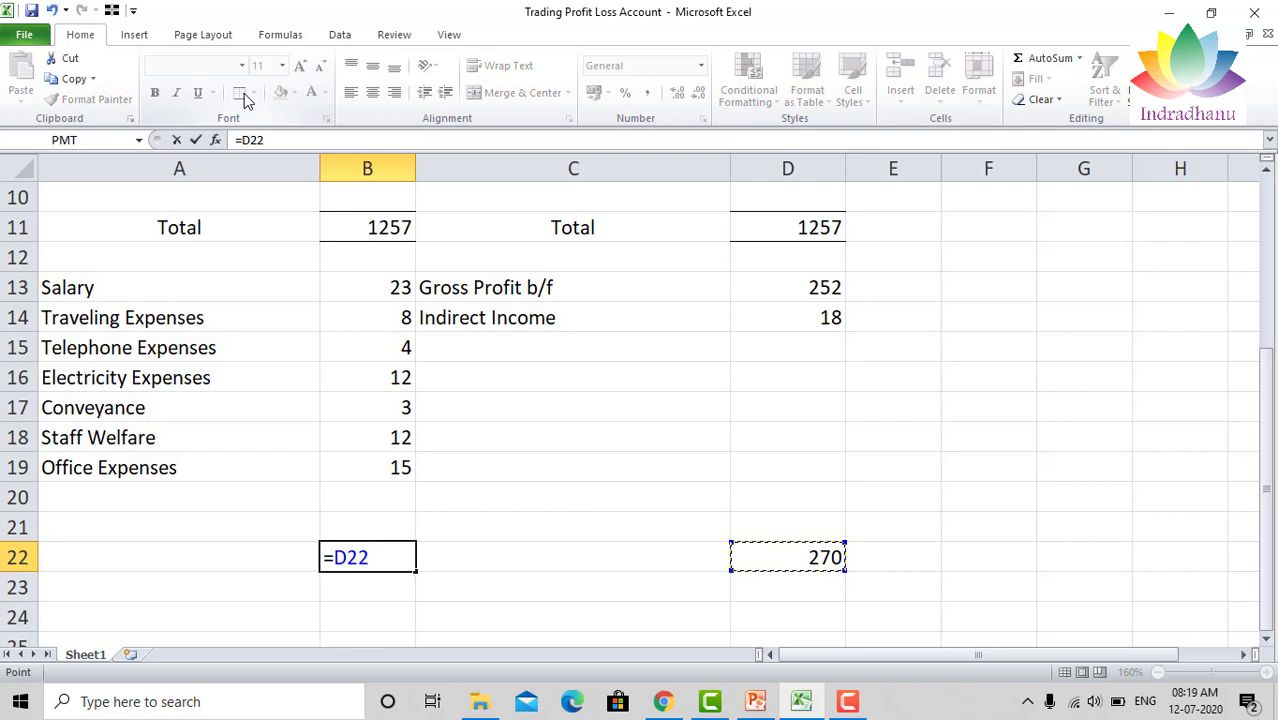
key("Return")
Apply a top and bottom border to the total in cell B22.
key("Up")
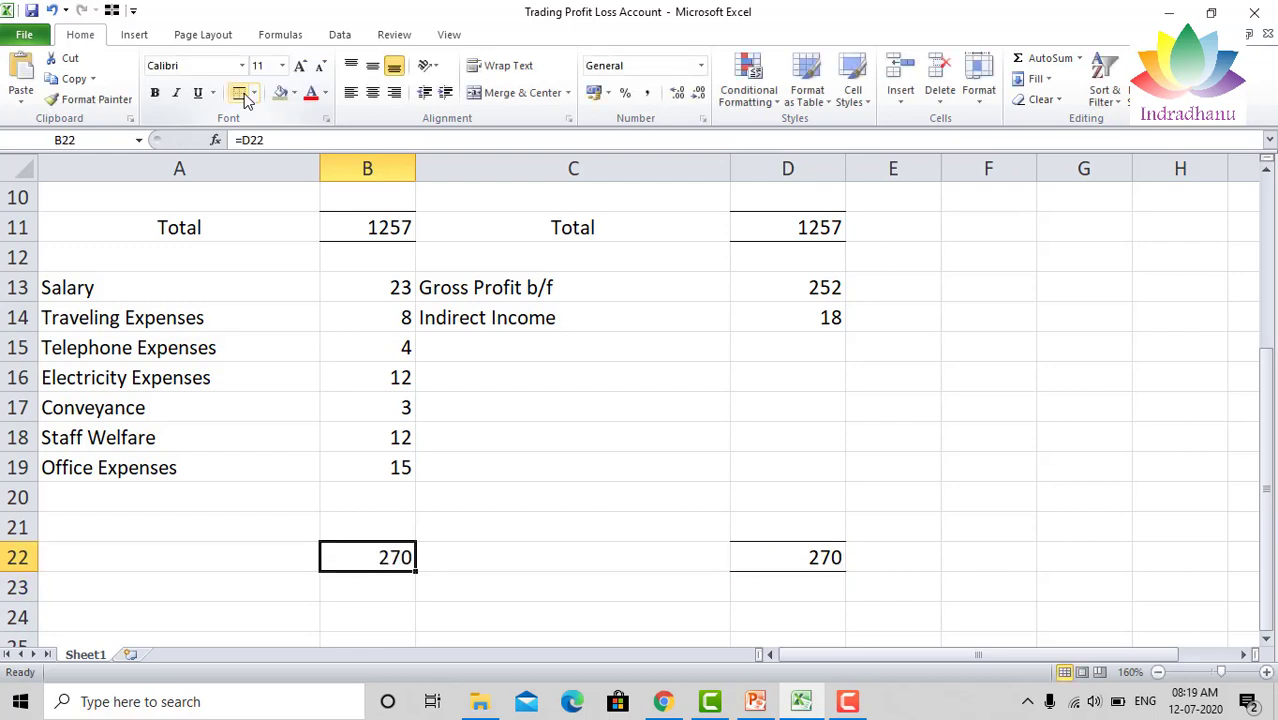
left_click(244, 97)
key("Down")
key("Down")
Enter the label Total in cells A22 and C22 beside the profit and loss totals.
key("Up")
key("Up")
key("Left")
type("Total")
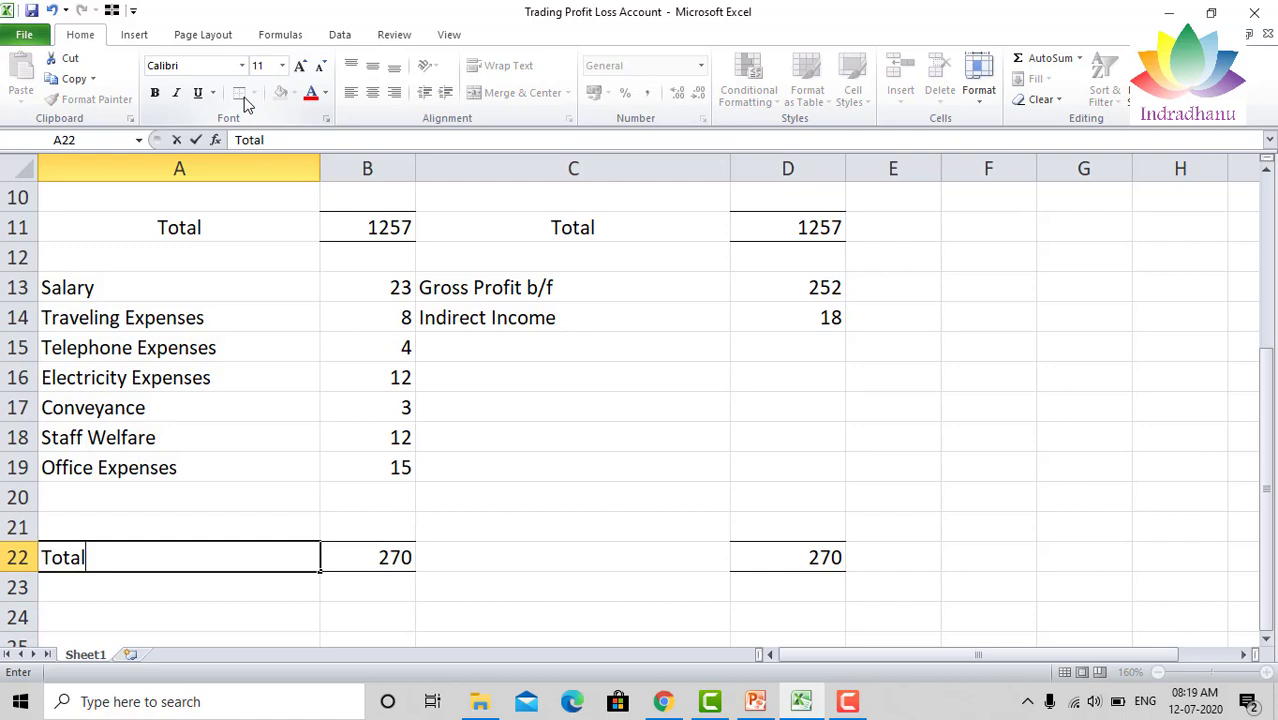
key("Return")
key("Up")
key("Right")
key("Right")
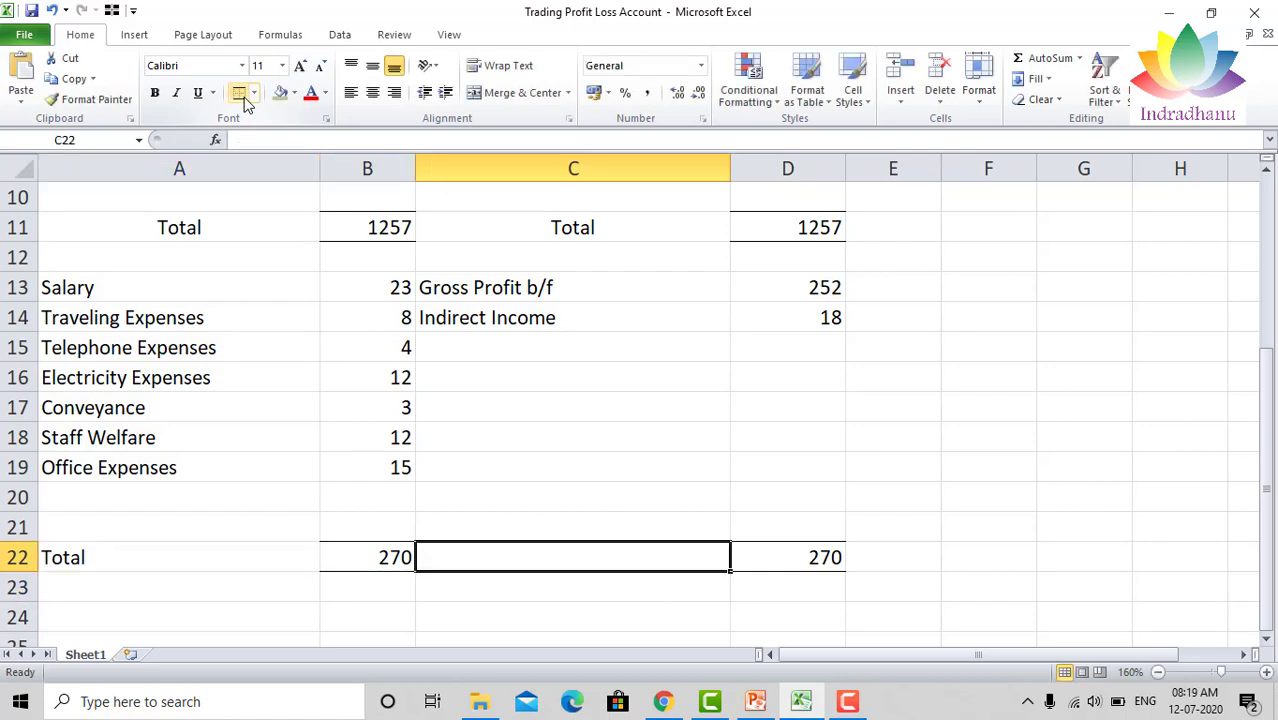
type("Total")
key("Return")
Center the Total labels in cells C22 and A22.
key("Up")
left_click(373, 95)
key("Left")
key("Left")
left_click(373, 95)
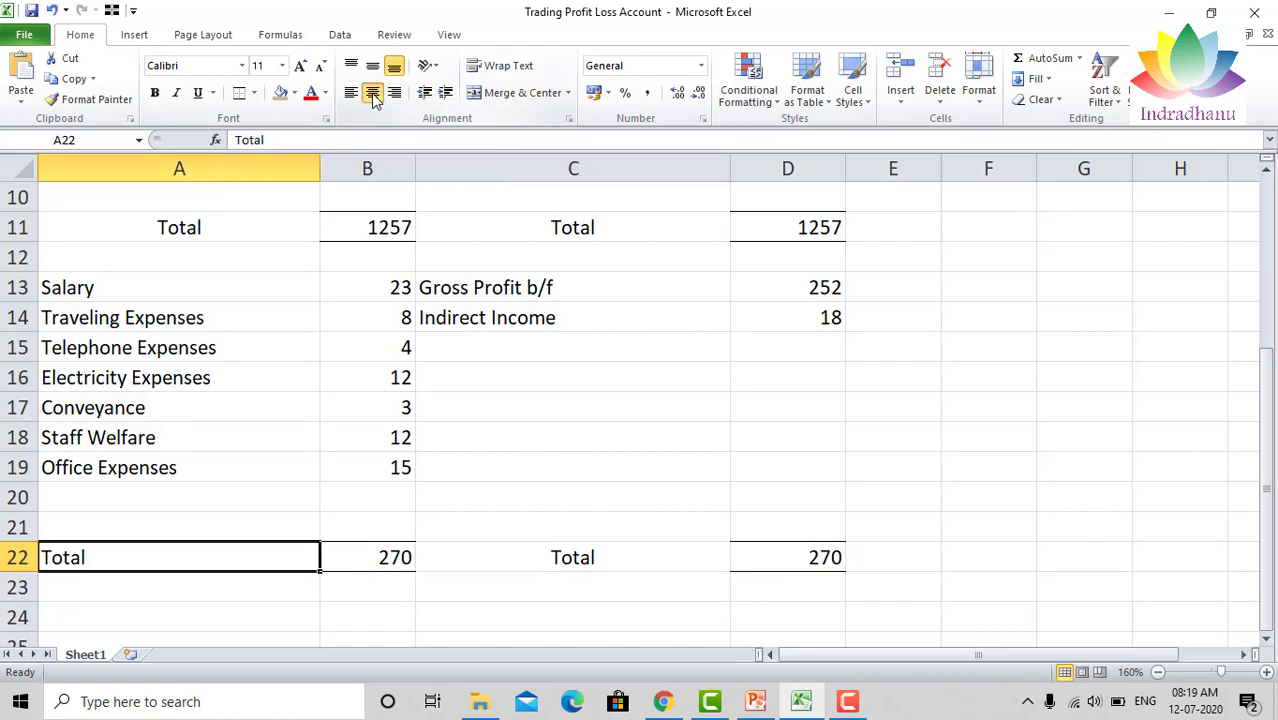
Enter the label Net Profit in cell A20 below Office Expenses.
key("Right")
key("Up")
key("Up")
key("Left")
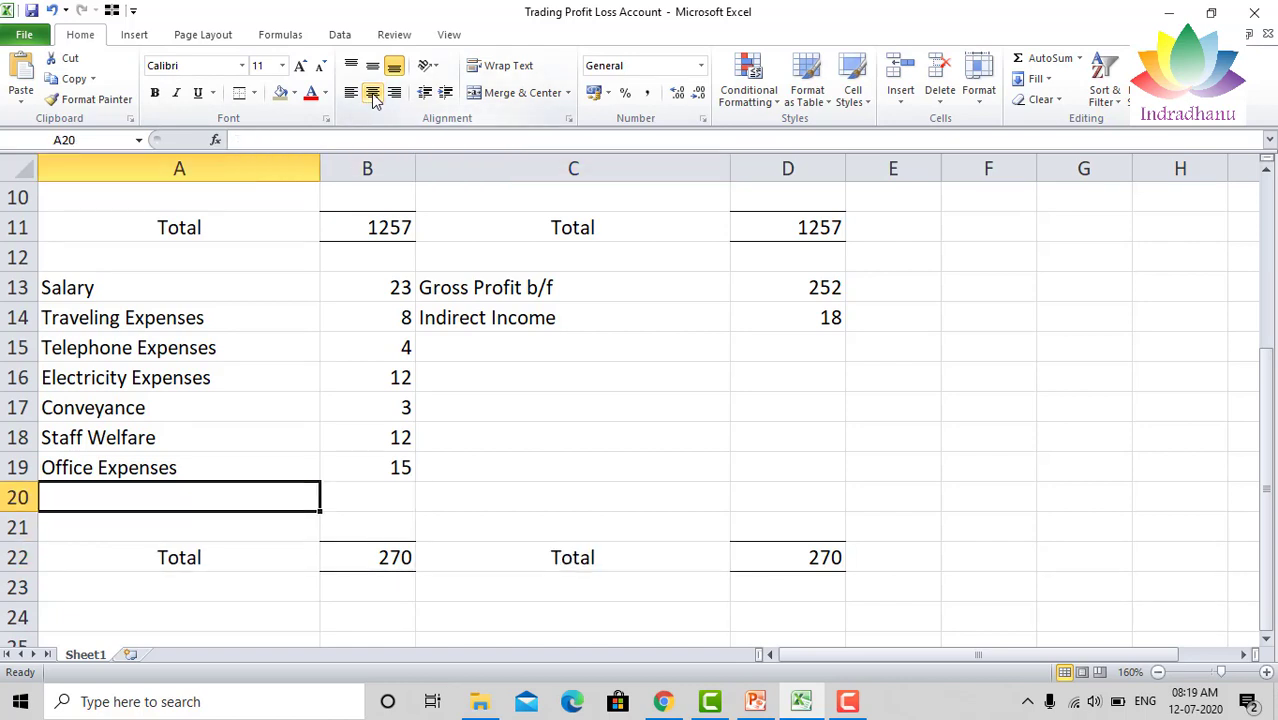
type("Net P")
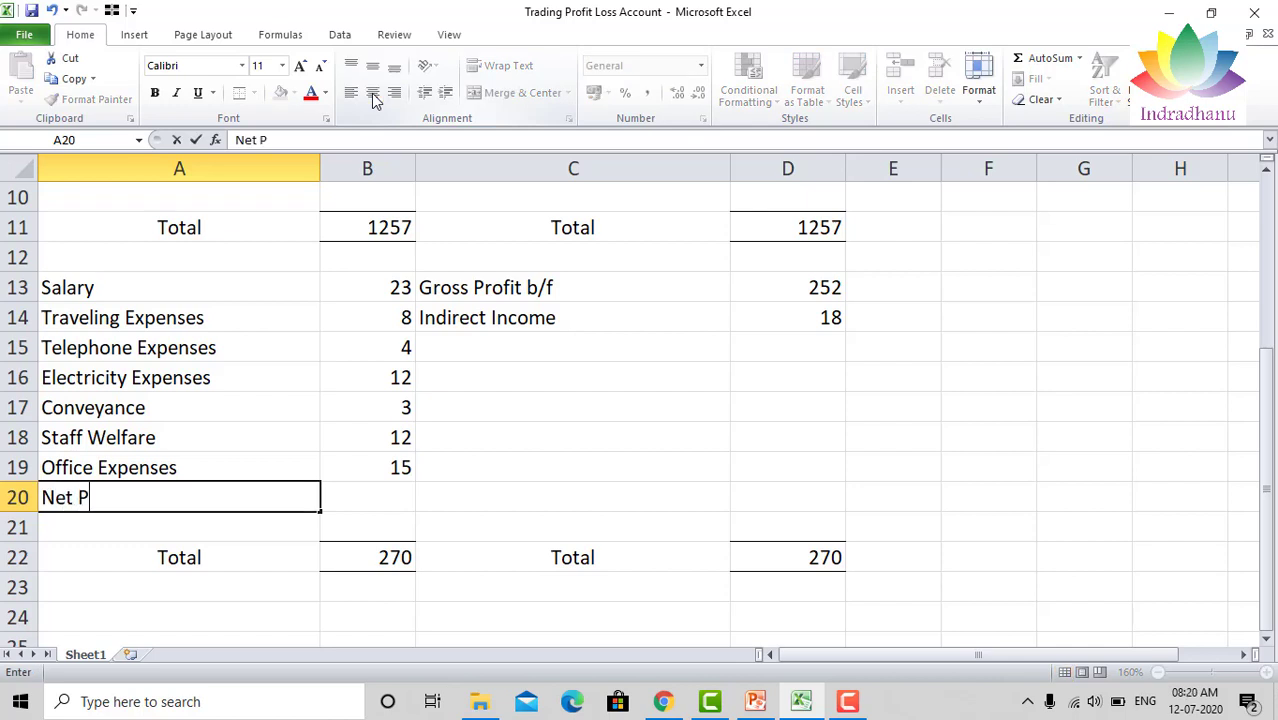
type("rofit")
key("Return")
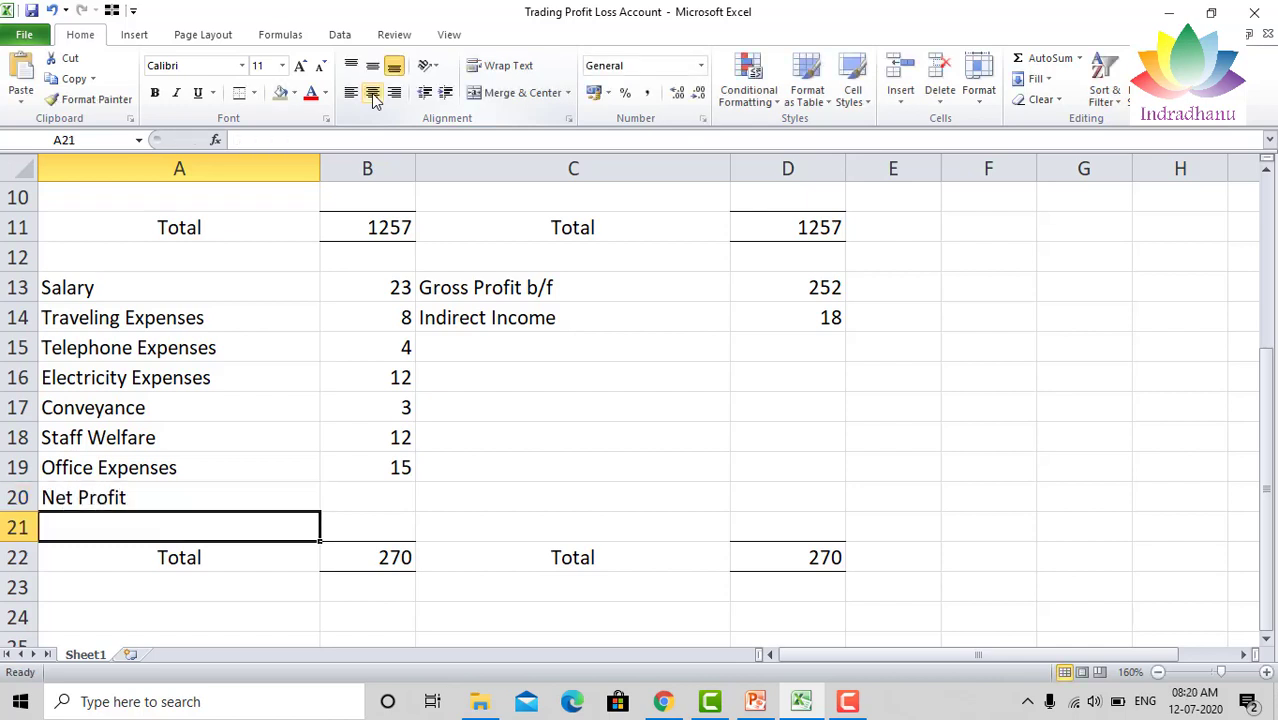
Calculate net profit in cell B20 with the formula =B22-SUM(B13:B19).
key("Up")
key("Right")
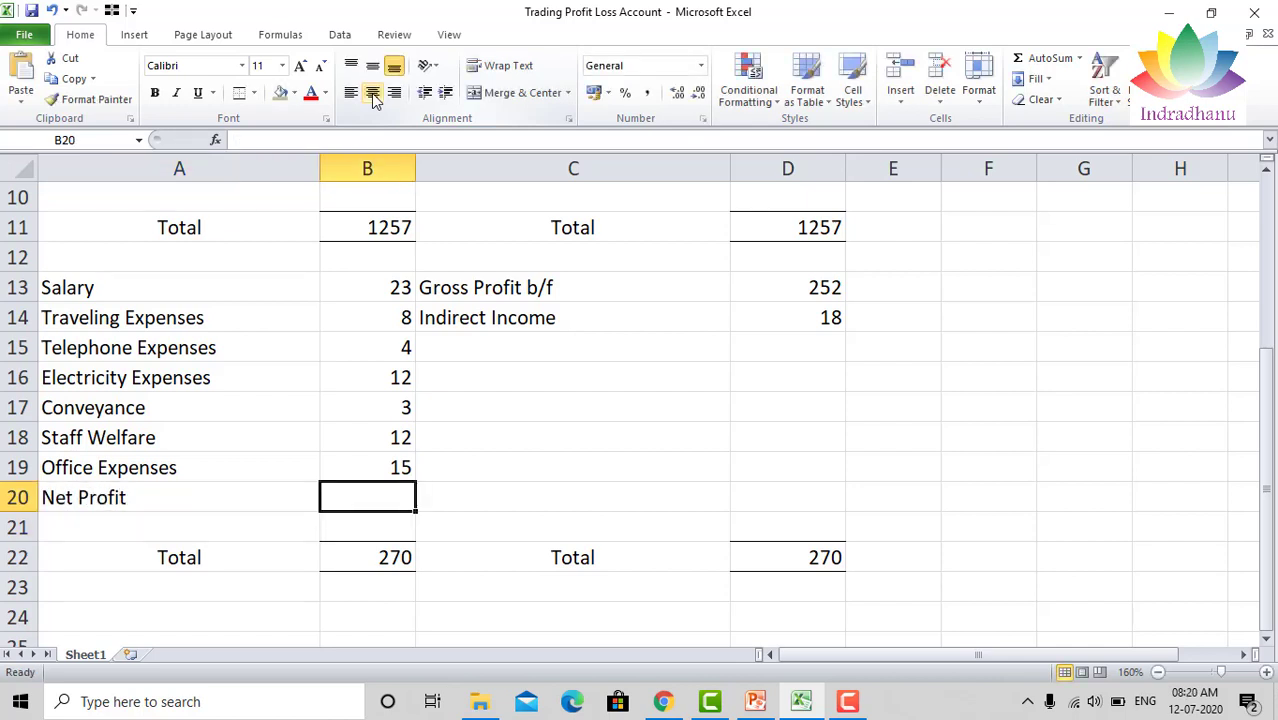
type("=")
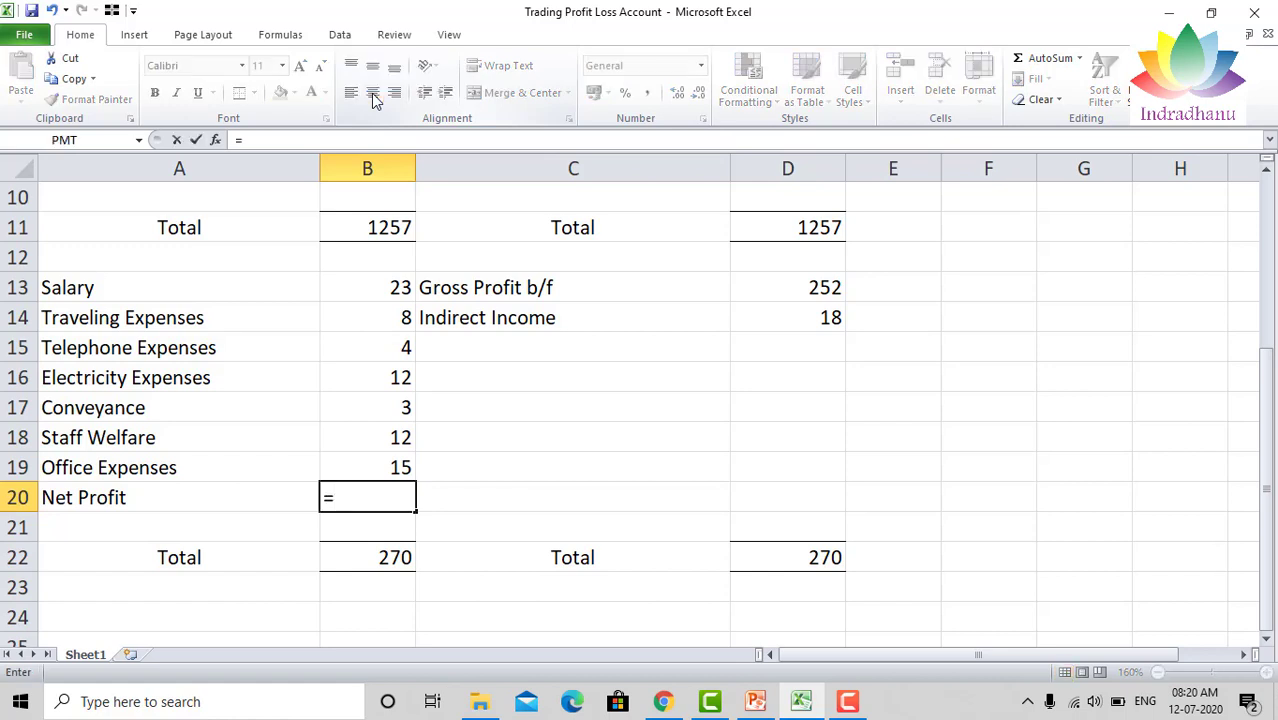
key("Down")
key("Down")
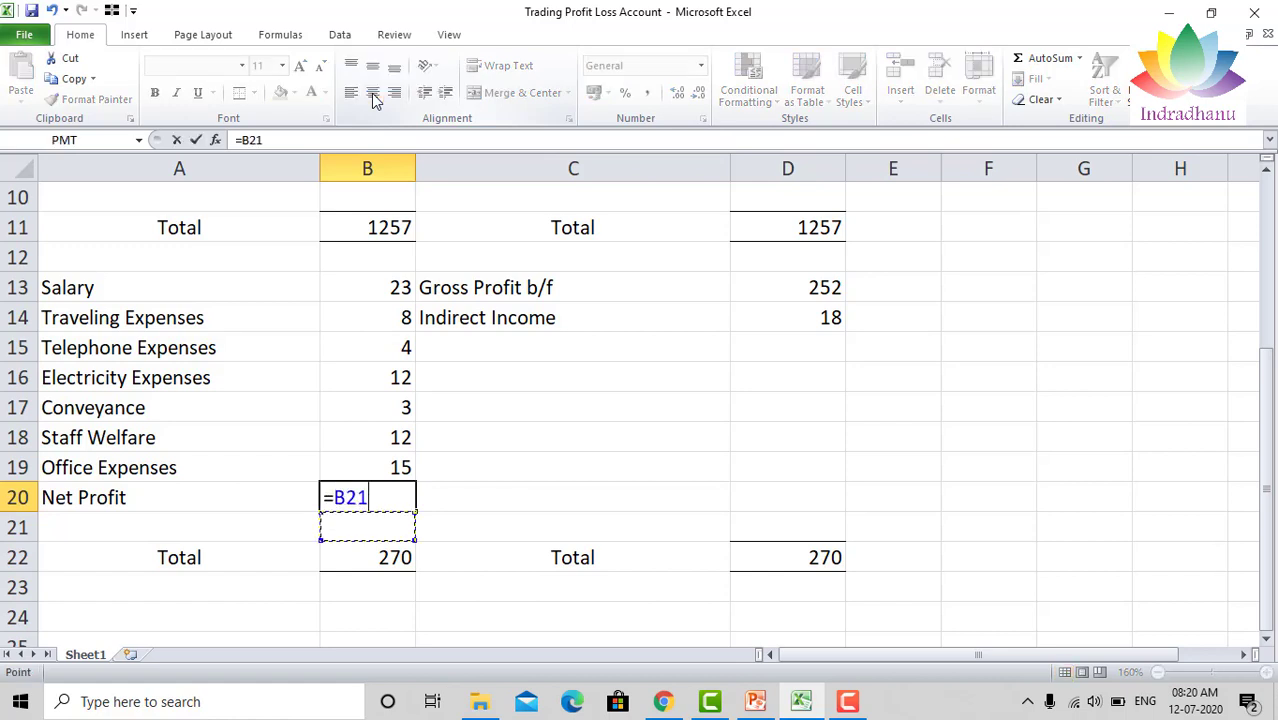
type("-")
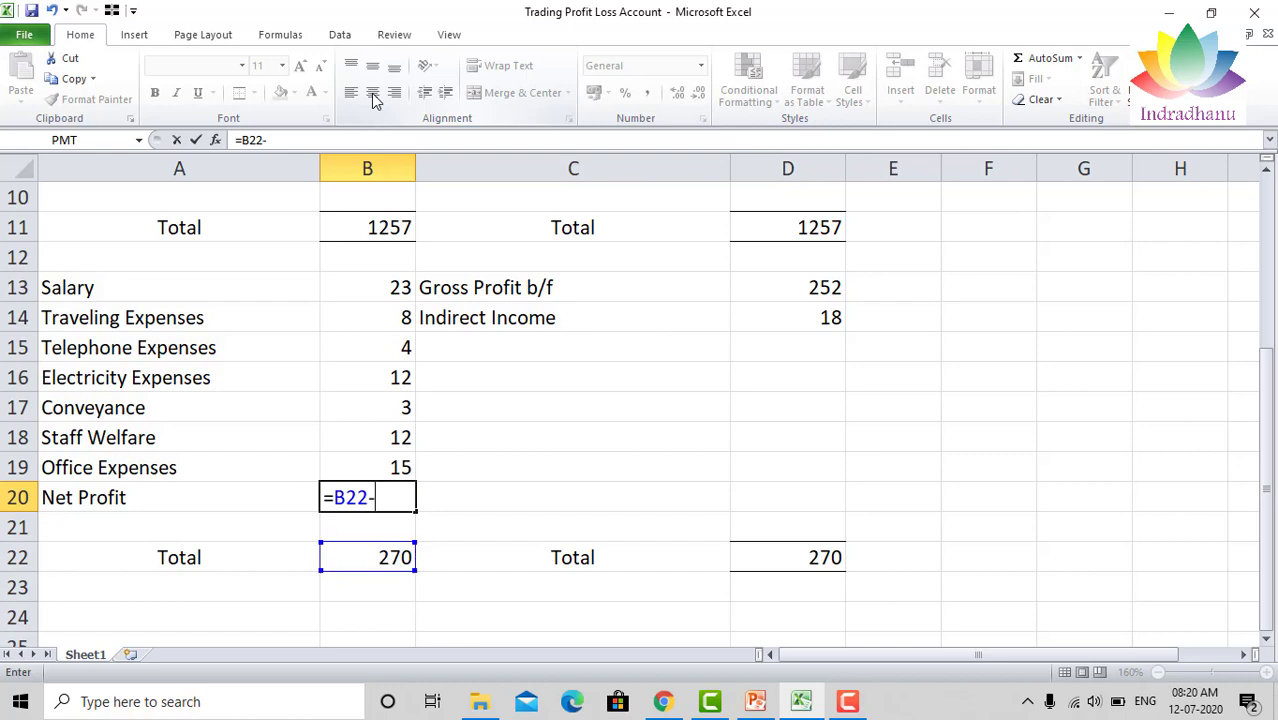
type("sum")
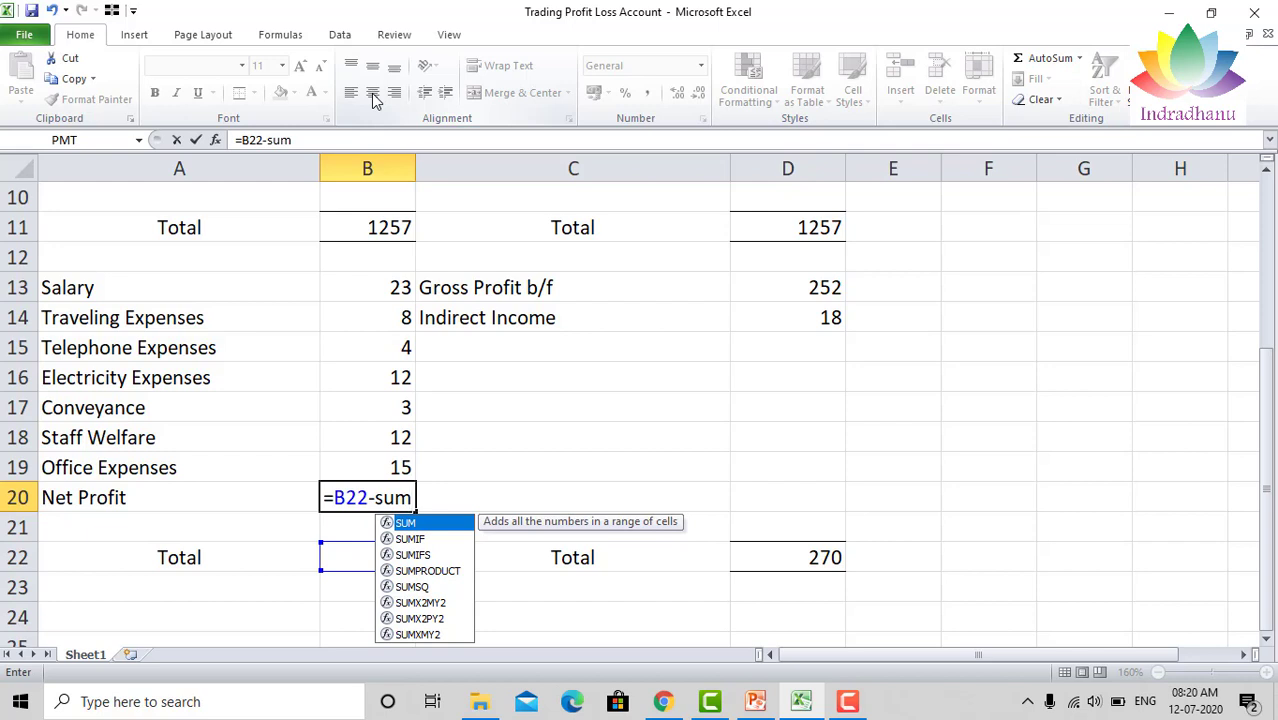
type("(")
key("Up")
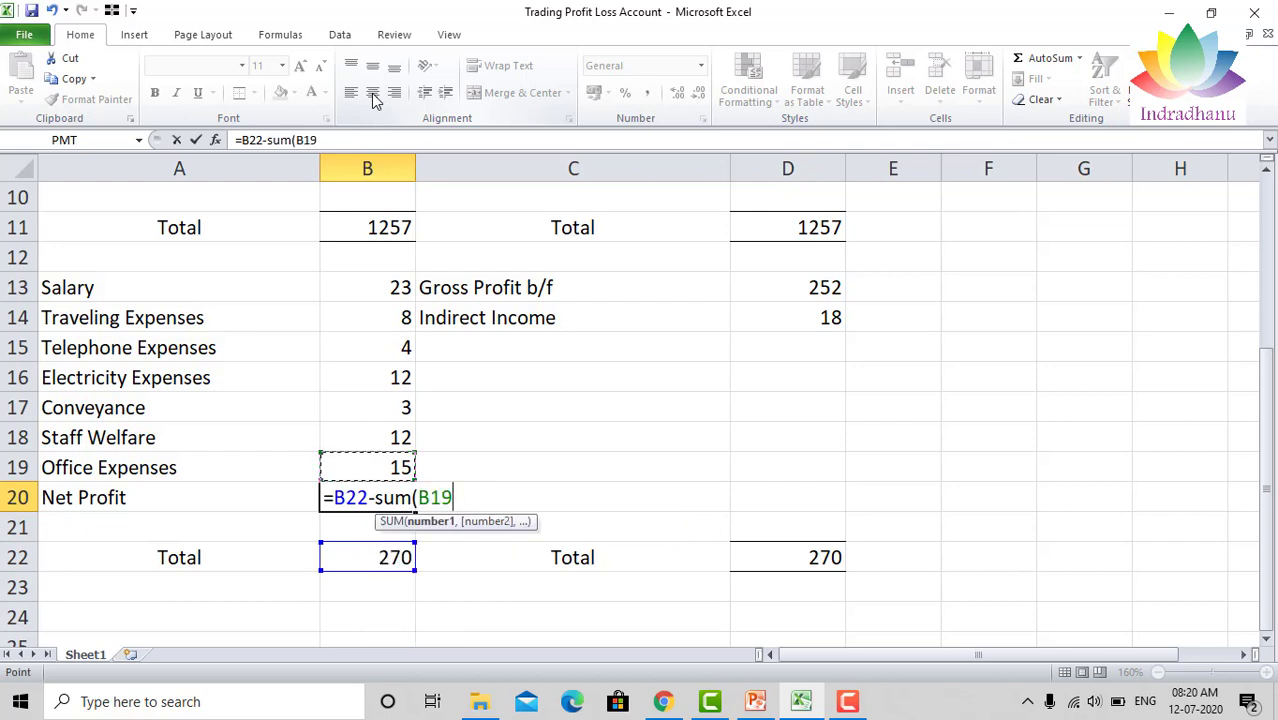
key("shift+Up")
key("shift+Up")
key("shift+Up")
key("shift+Up")
key("shift+Up")
key("shift+Up")
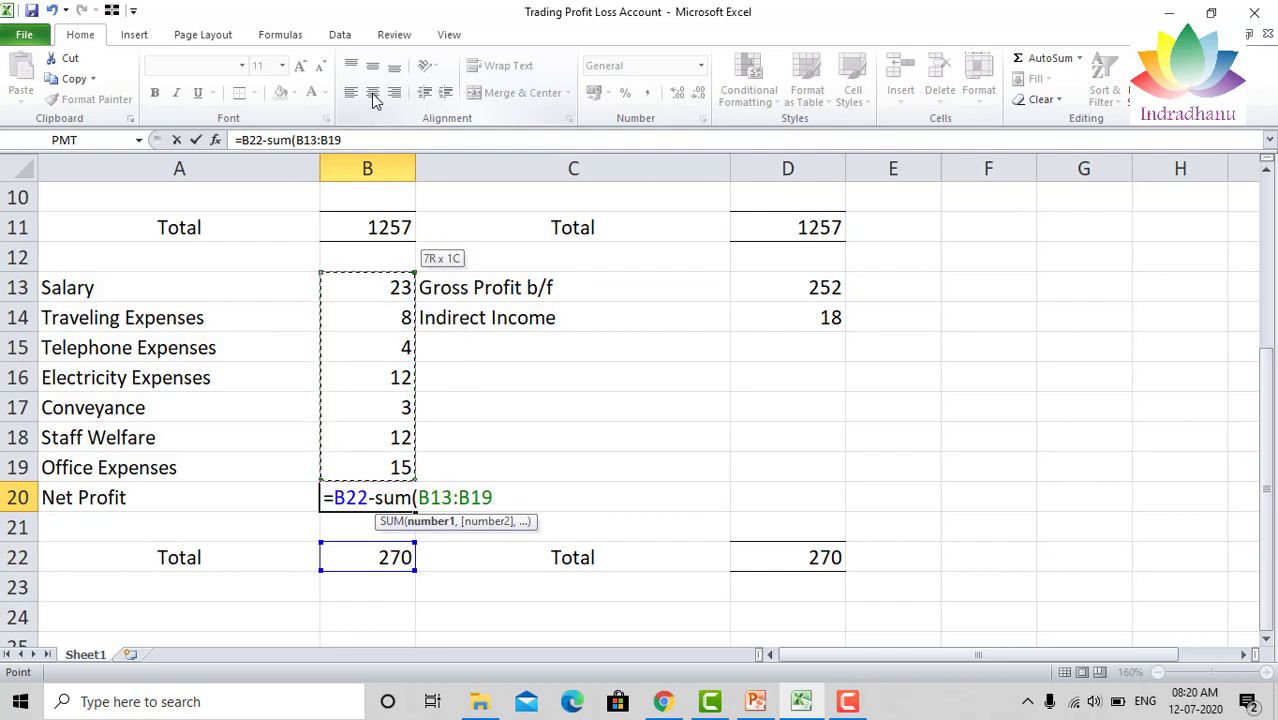
type(")")
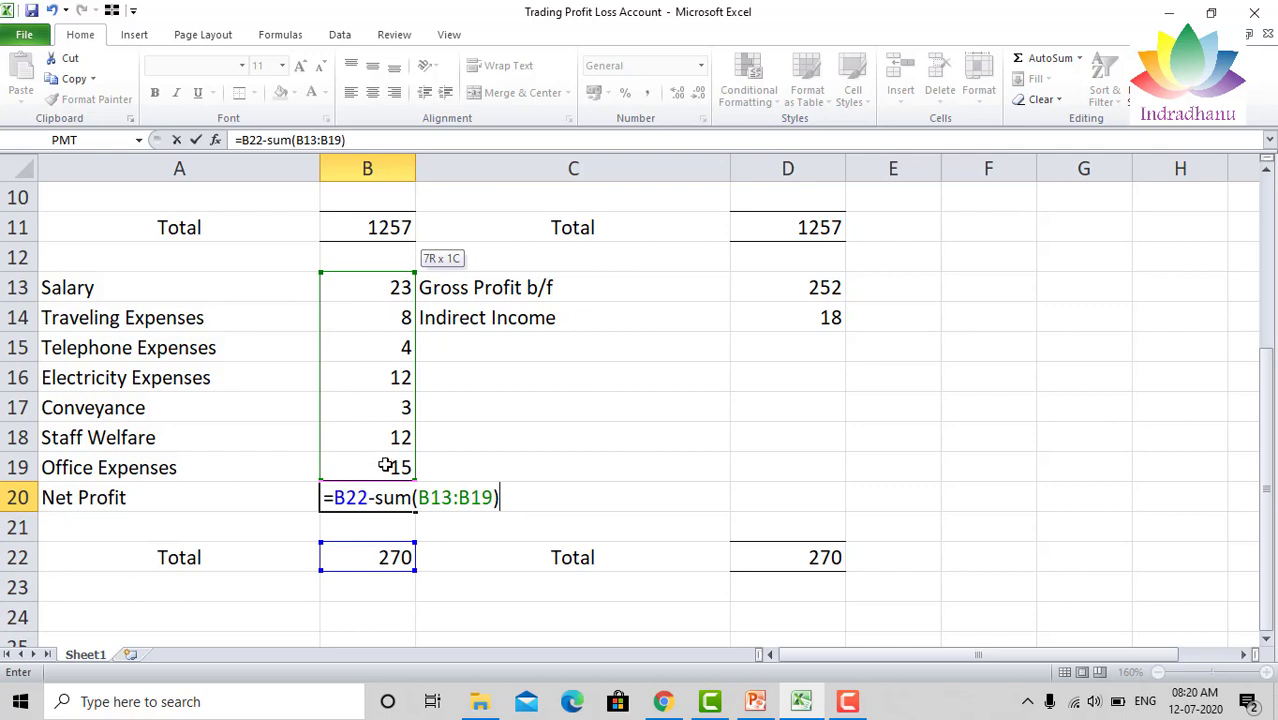
key("Return")
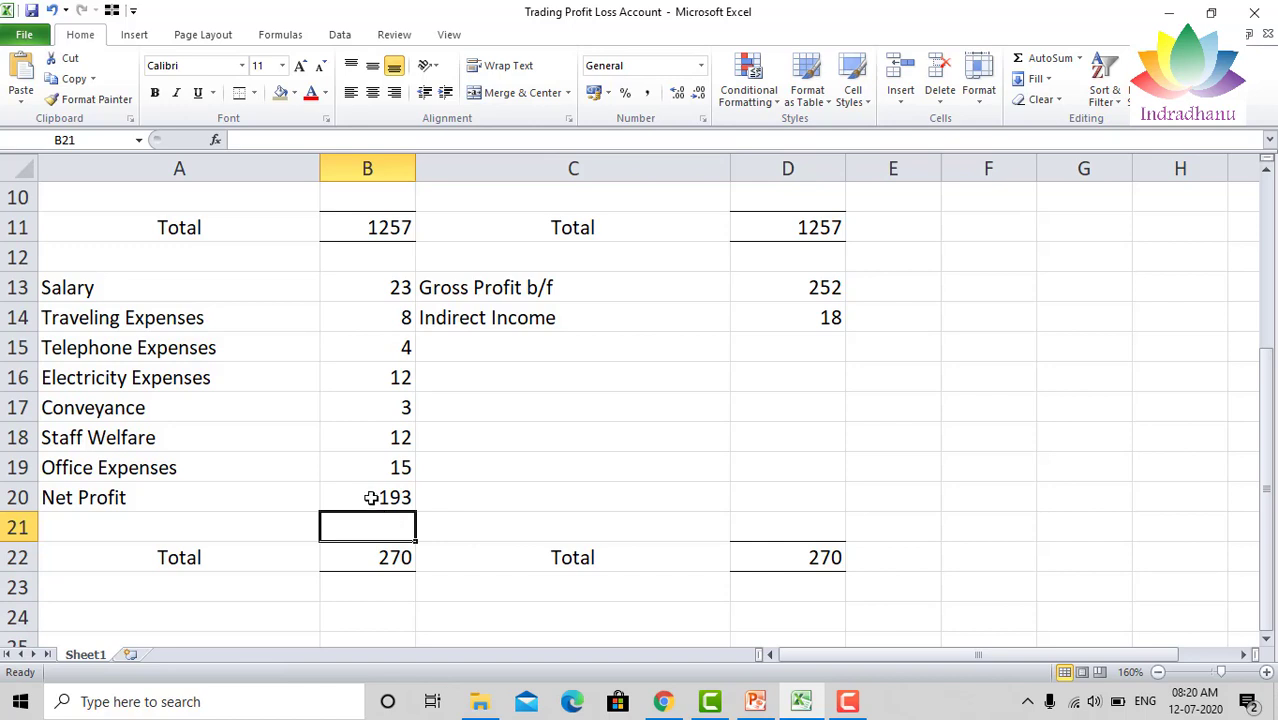
Review the Net Profit formula in B20 and the whole account from its title rows down to the row 22 totals.
left_click(371, 497)
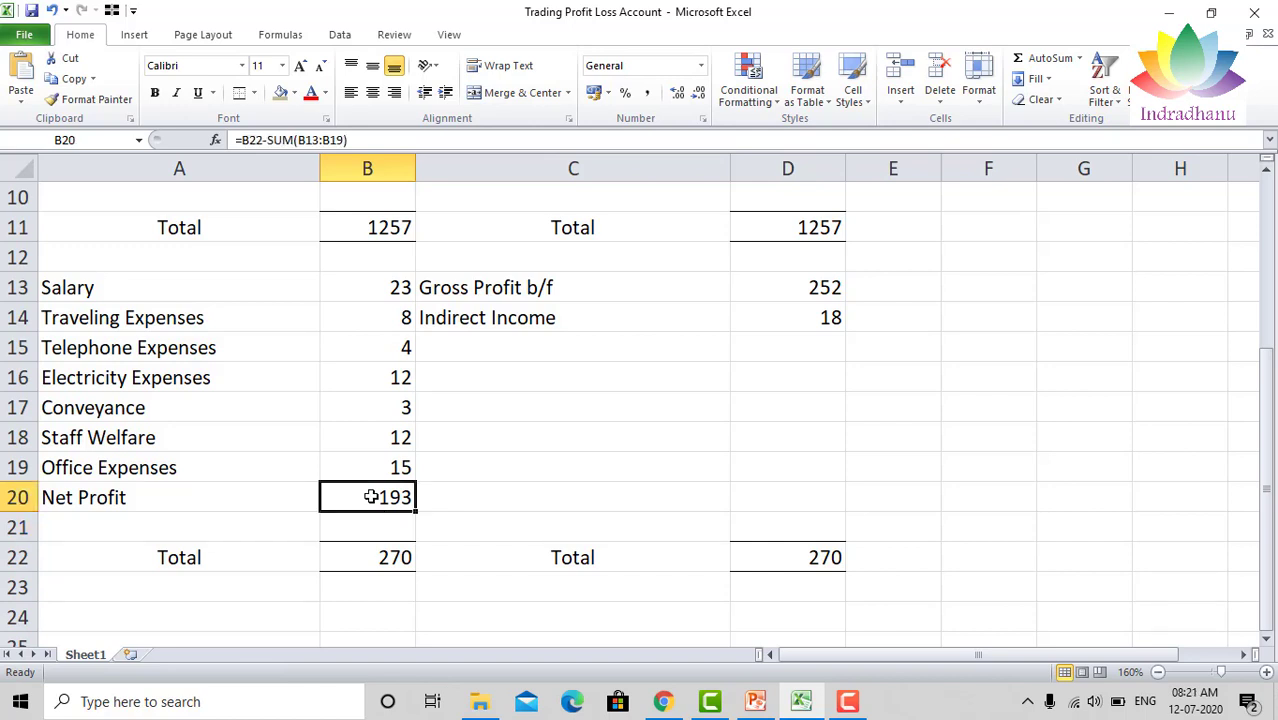
key("Up")
key("Up")
key("Up")
key("Up")
key("Up")
key("Up")
key("Up")
key("Up")
key("Up")
key("Up")
key("Up")
key("Up")
key("Up")
key("Up")
key("Up")
key("Up")
key("Up")
key("Up")
key("Up")
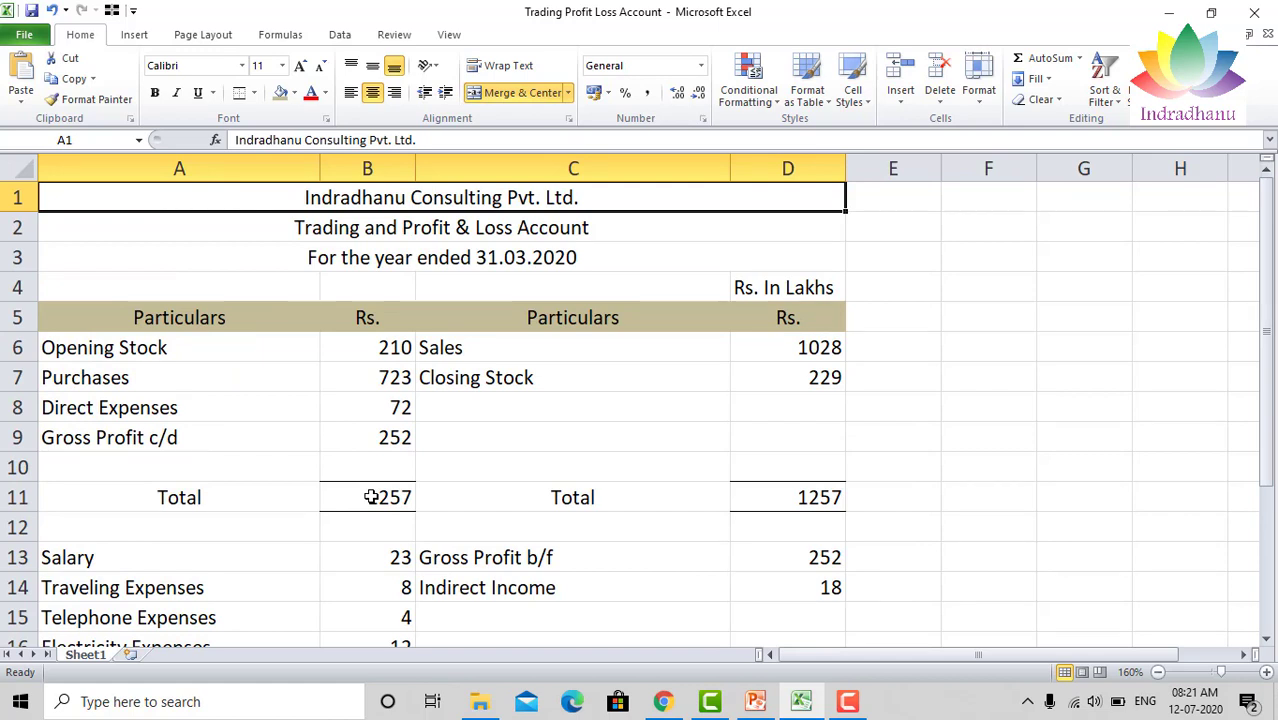
key("Down")
key("Down")
key("Down")
key("Down")
key("Down")
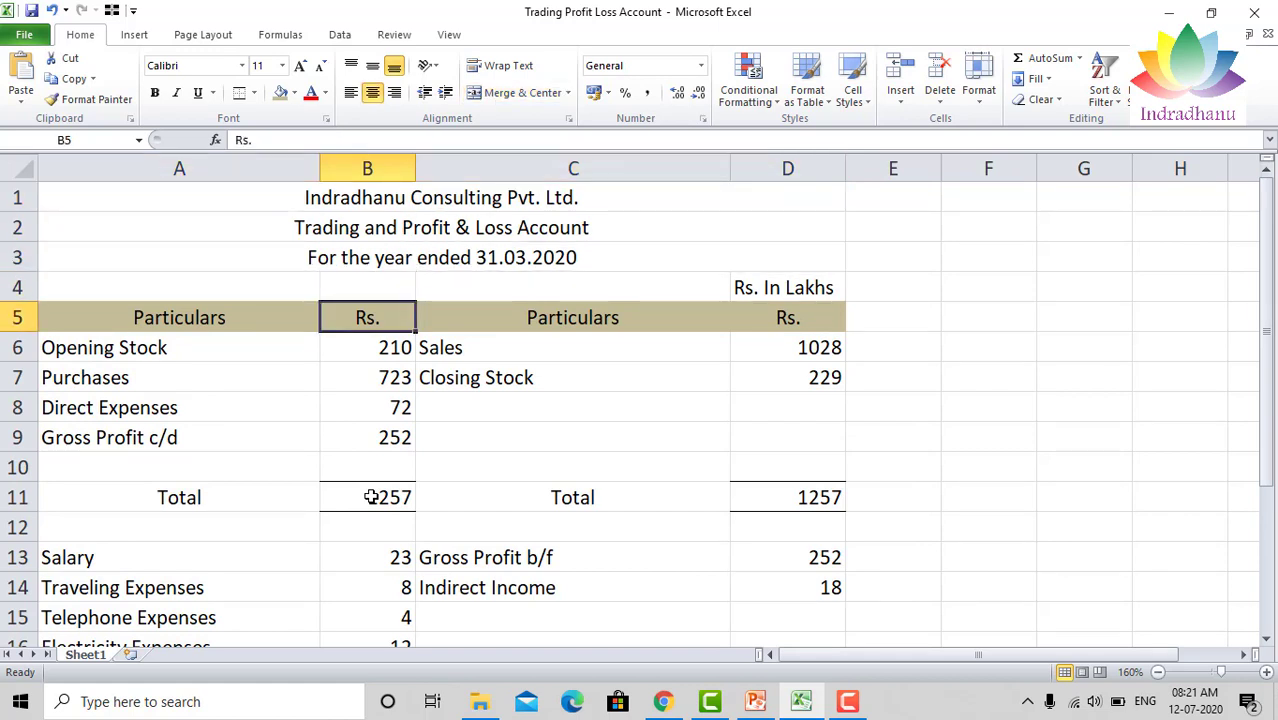
key("Down")
key("Down")
key("Down")
key("Down")
key("Down")
key("Down")
key("Down")
key("Down")
key("Down")
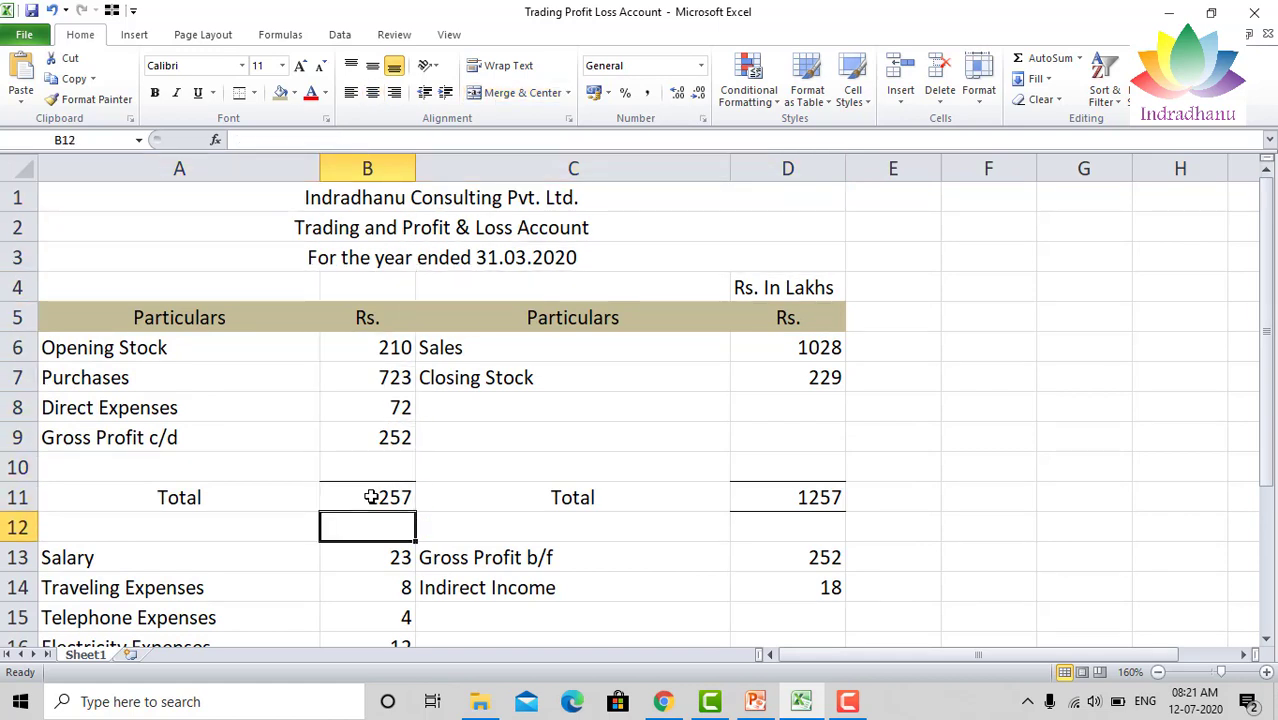
key("Down")
key("Down")
key("Down")
key("Down")
key("Down")
key("Down")
key("Down")
key("Down")
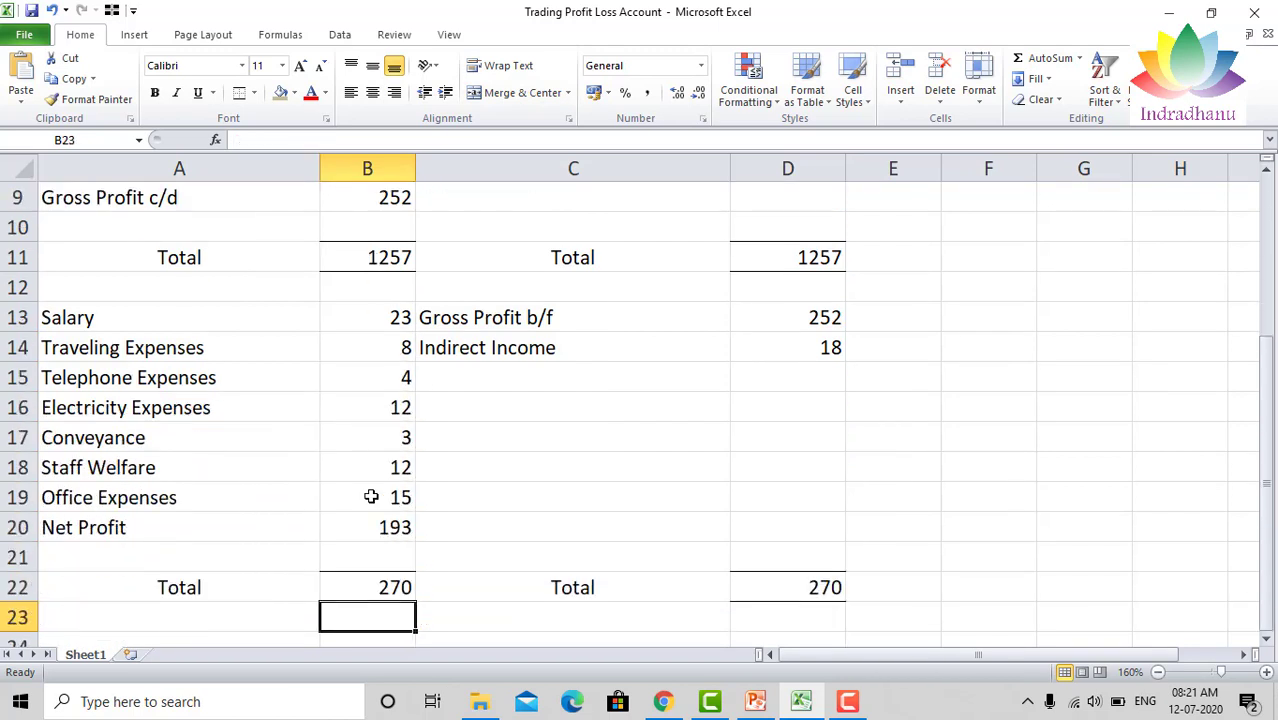
Recheck the Net Profit cell and read back up through the expense entries above it.
key("Up")
key("Up")
key("Up")
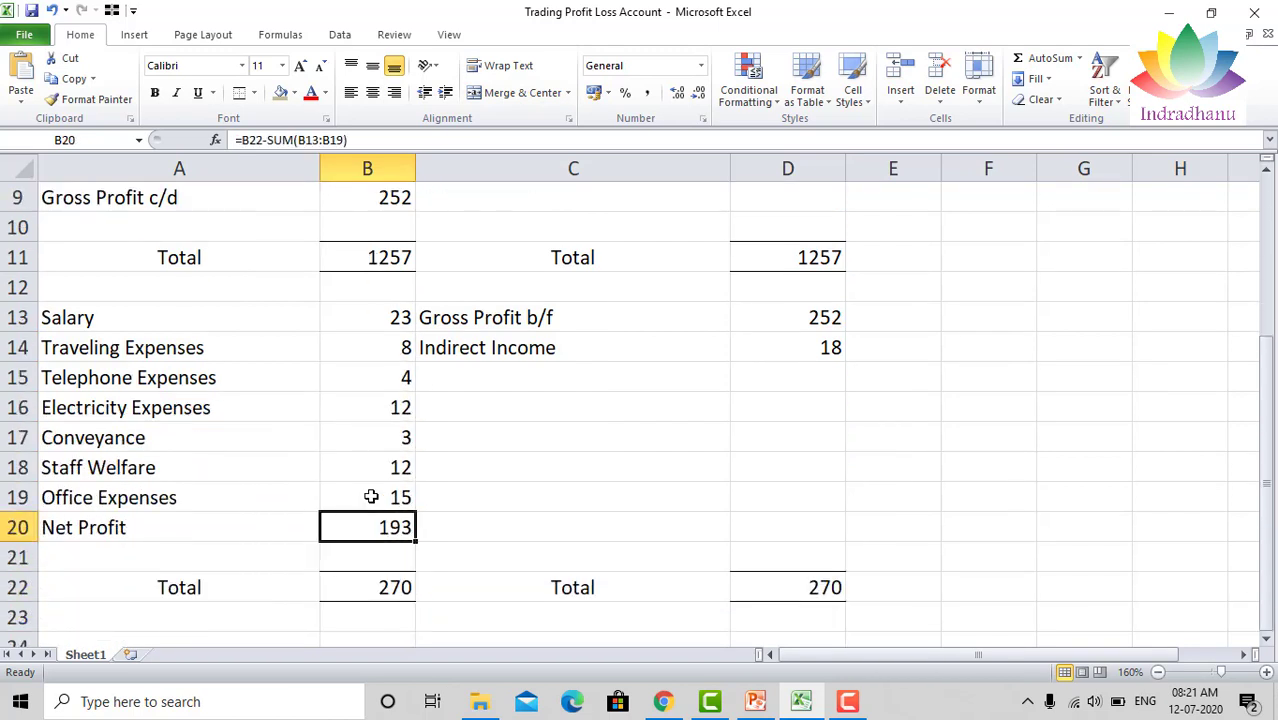
key("Up")
key("Up")
key("Up")
key("Up")
key("Up")
key("Up")
key("Up")
key("Up")
key("Up")
key("Up")
key("Up")
key("Up")
key("Up")
key("Up")
key("Up")
key("Up")
key("Up")
key("Up")
key("Up")
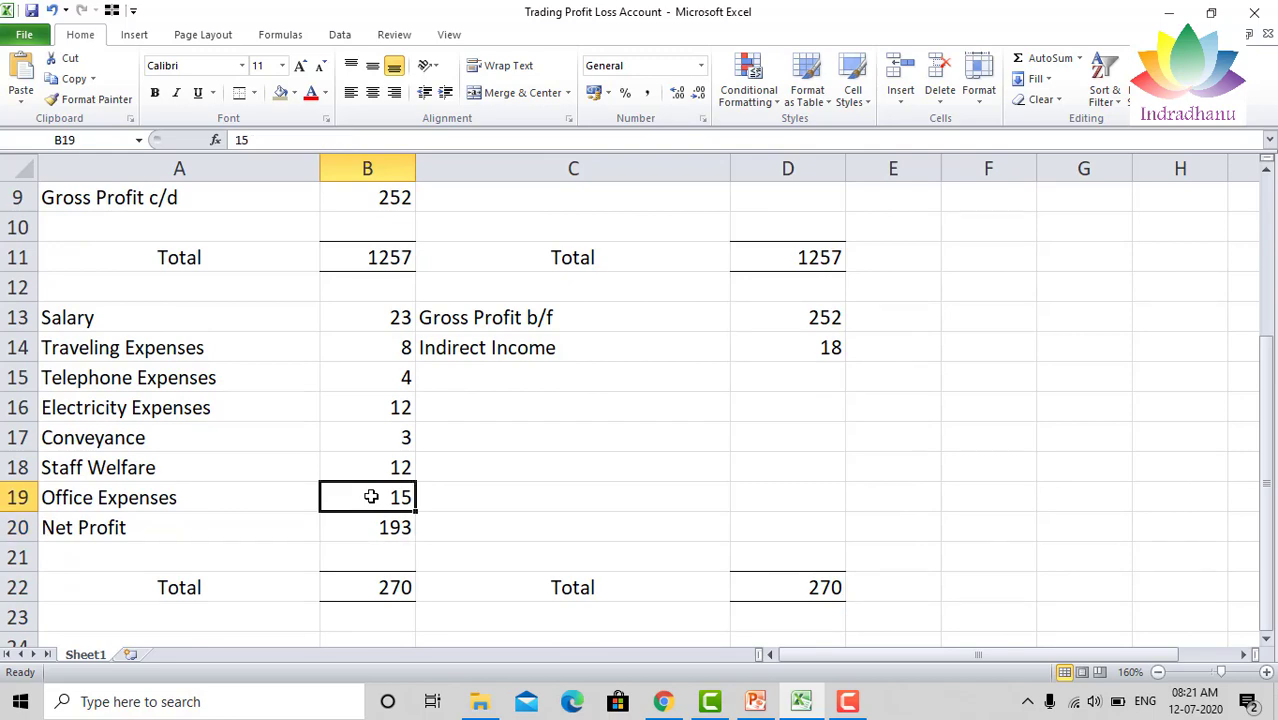
Change the Sales amount in cell D6 to 1128.
key("Right")
key("Right")
key("Down")
key("Down")
key("Down")
key("Down")
key("Down")
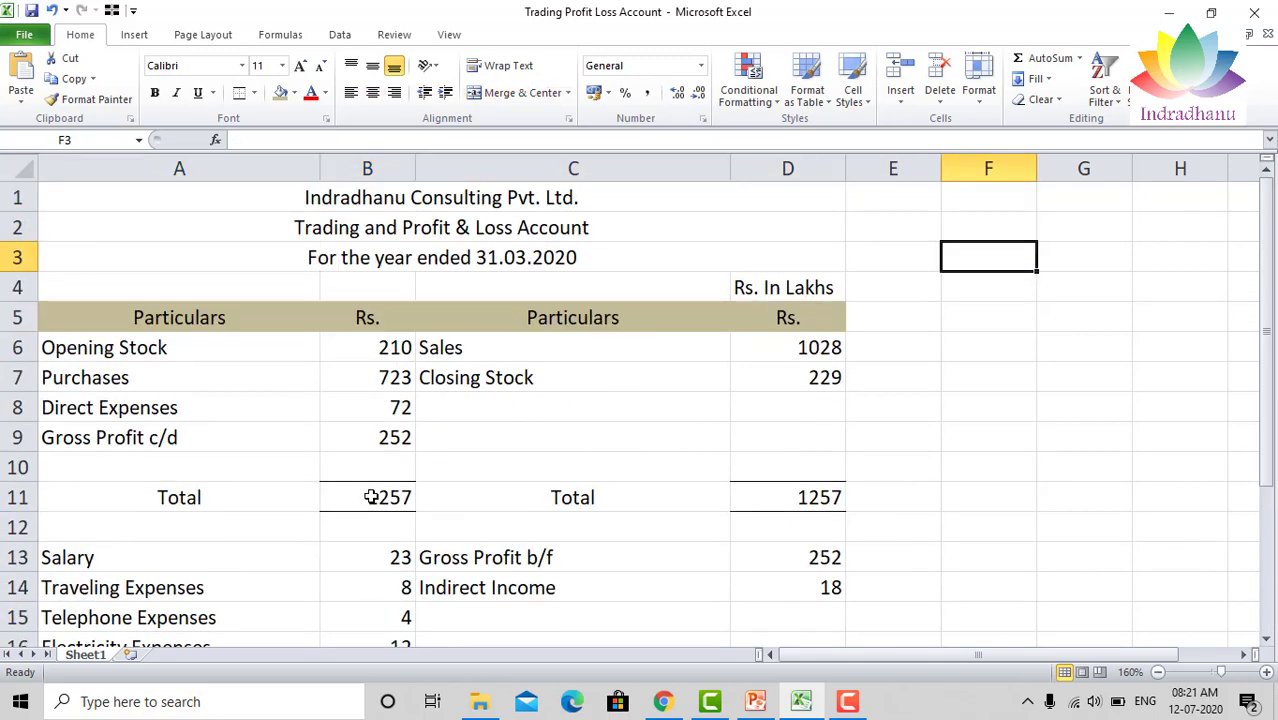
key("Left")
key("Left")
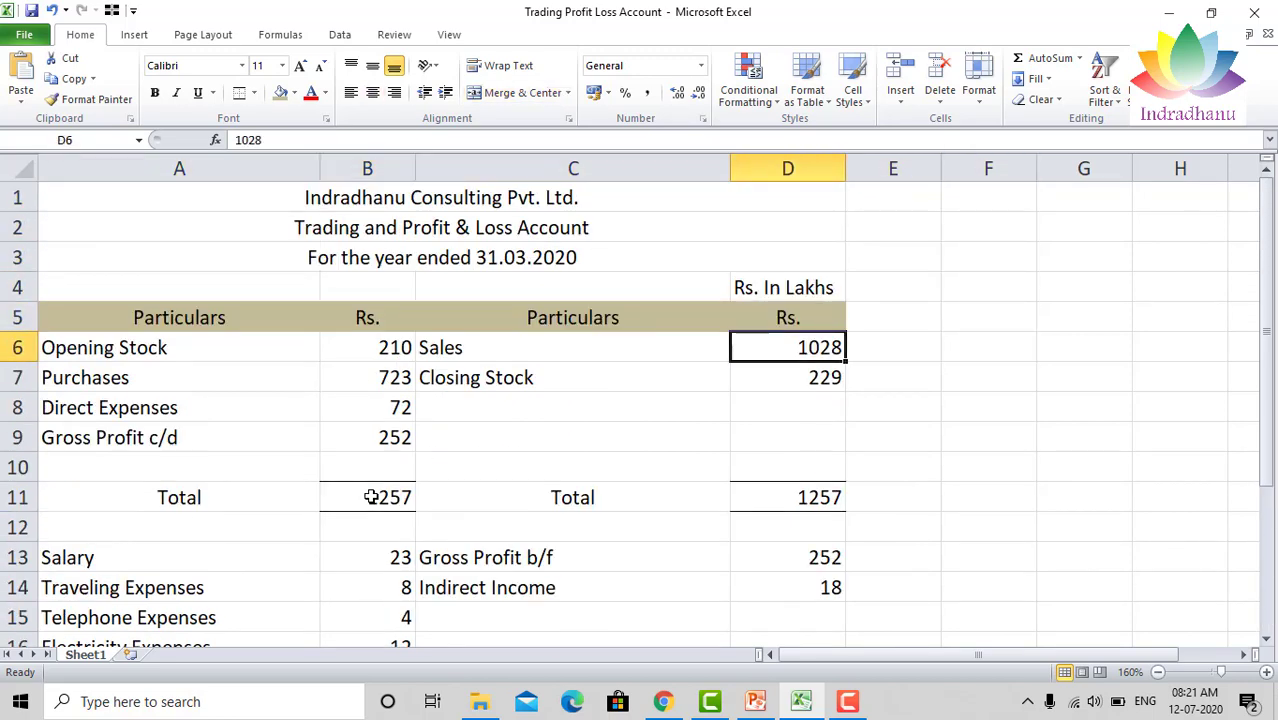
key("F2")
key("Left")
key("Left")
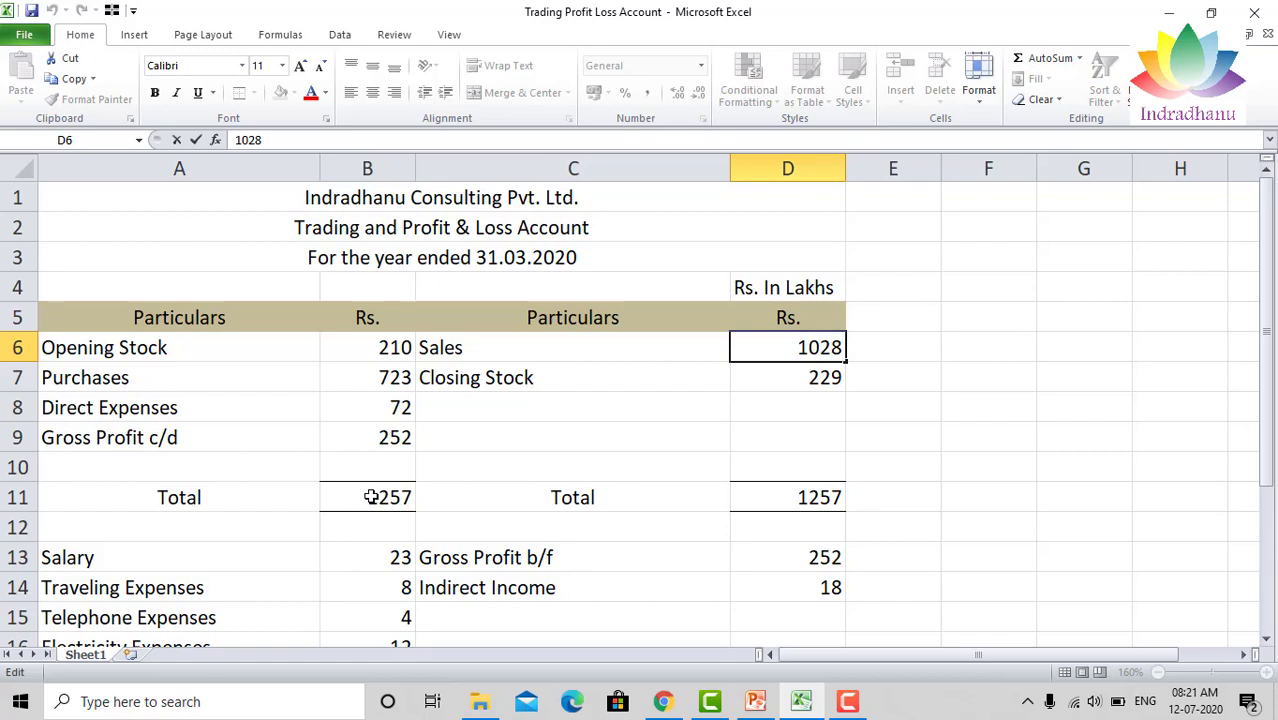
key("BackSpace")
type("1")
key("Return")
Check how the changed sales figure carries through the gross profit and totals down to Net Profit in B20.
key("Down")
key("Down")
key("Down")
key("Down")
key("Down")
key("Down")
key("Down")
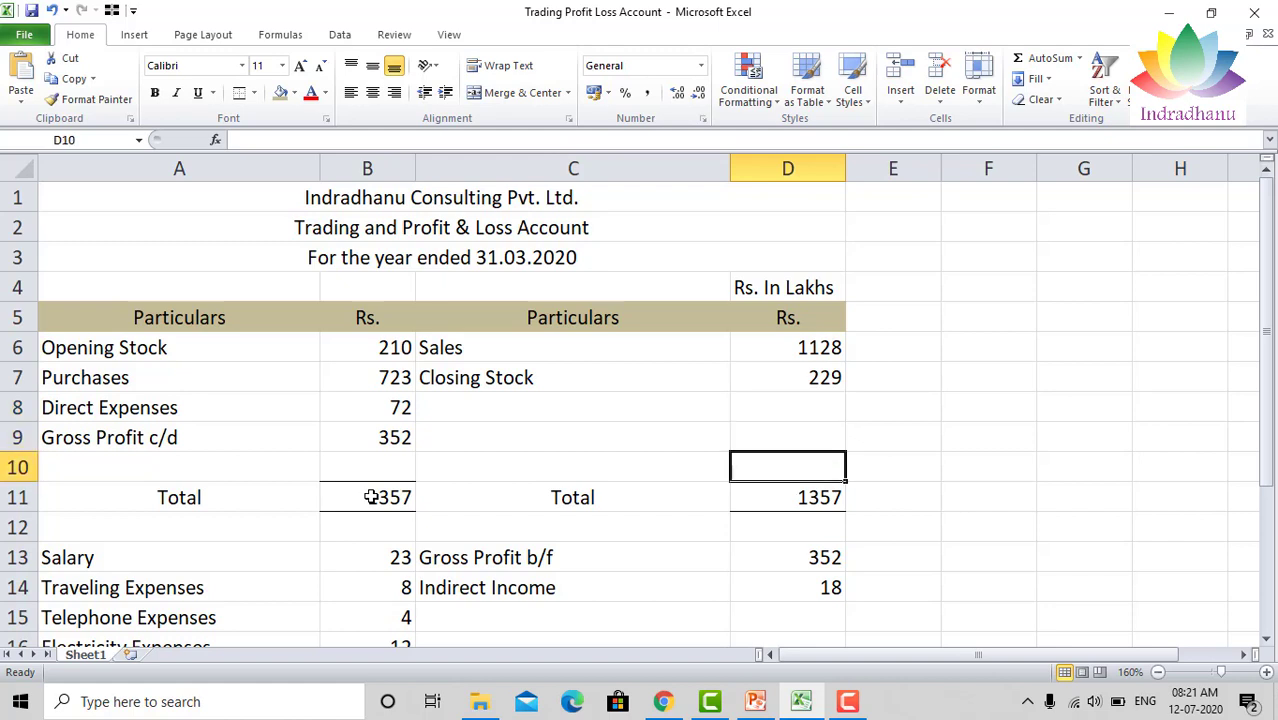
key("Down")
key("Down")
key("Down")
key("Down")
key("Down")
key("Down")
key("Down")
key("Down")
key("Down")
key("Left")
key("Left")
key("Up")
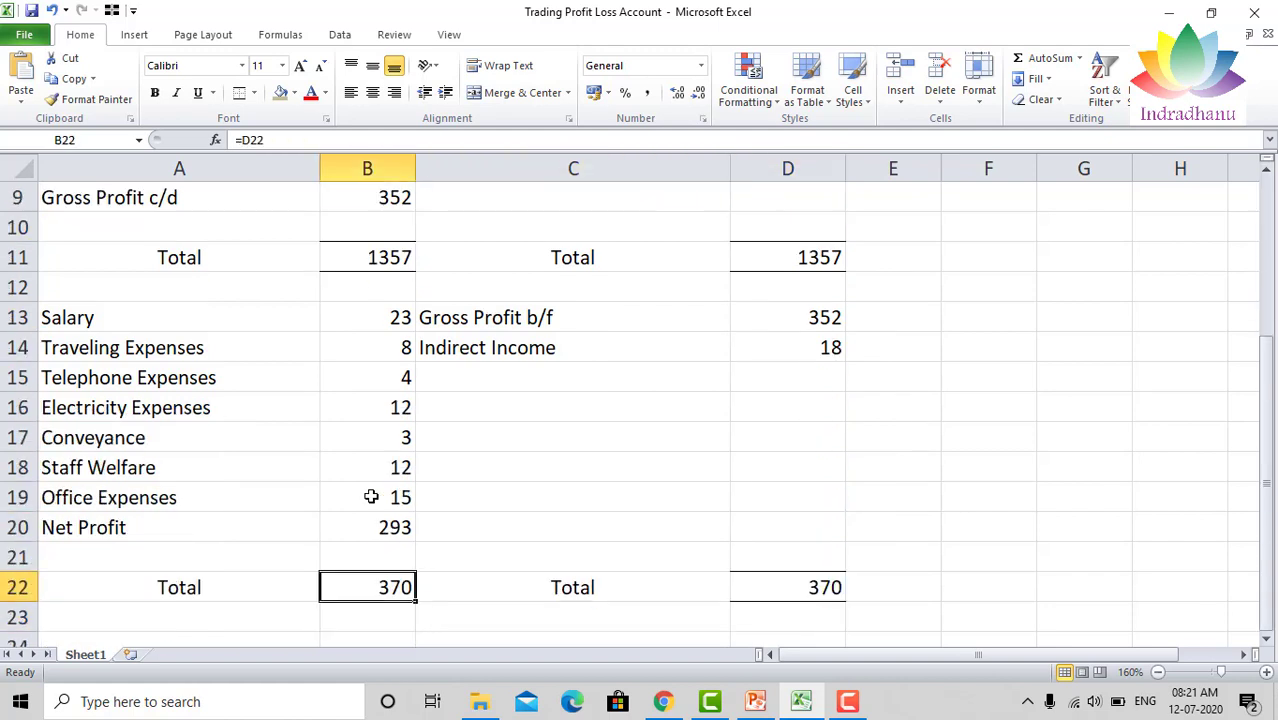
key("Up")
key("Up")
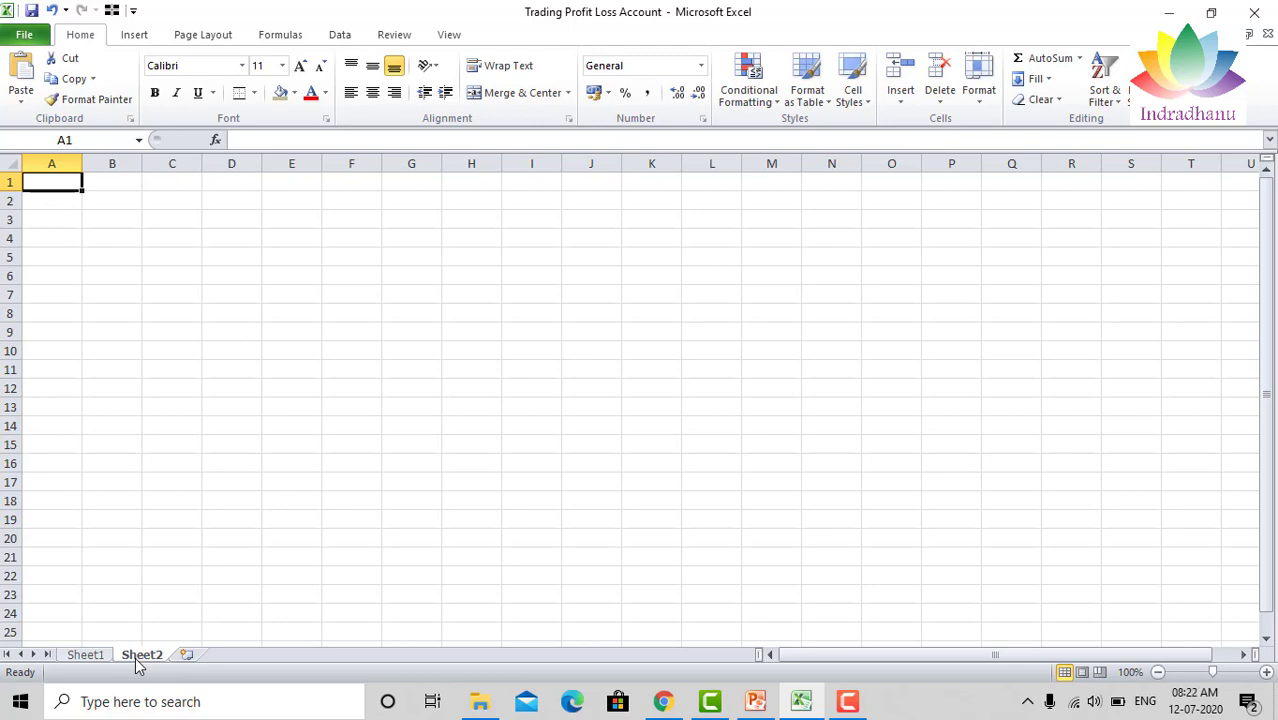
Rename Sheet2 as Balance Sheet and Sheet1 as P&L.
double_click(138, 657)
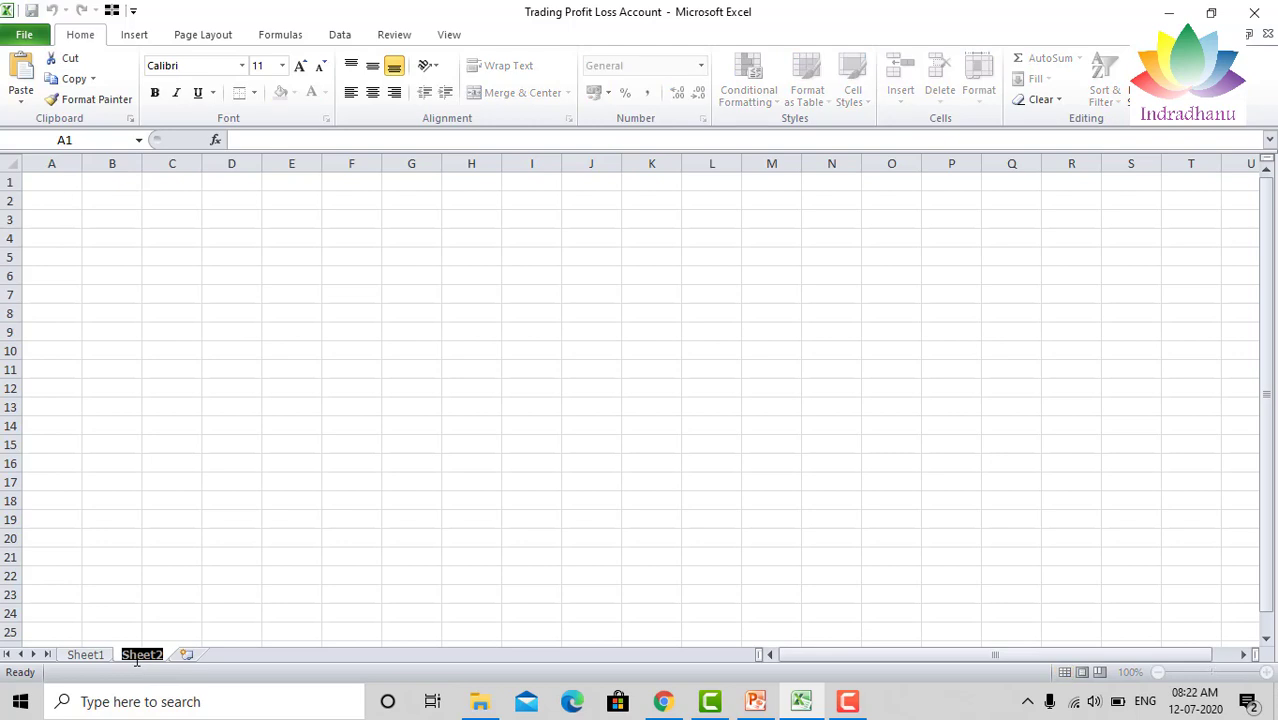
type("Balance ")
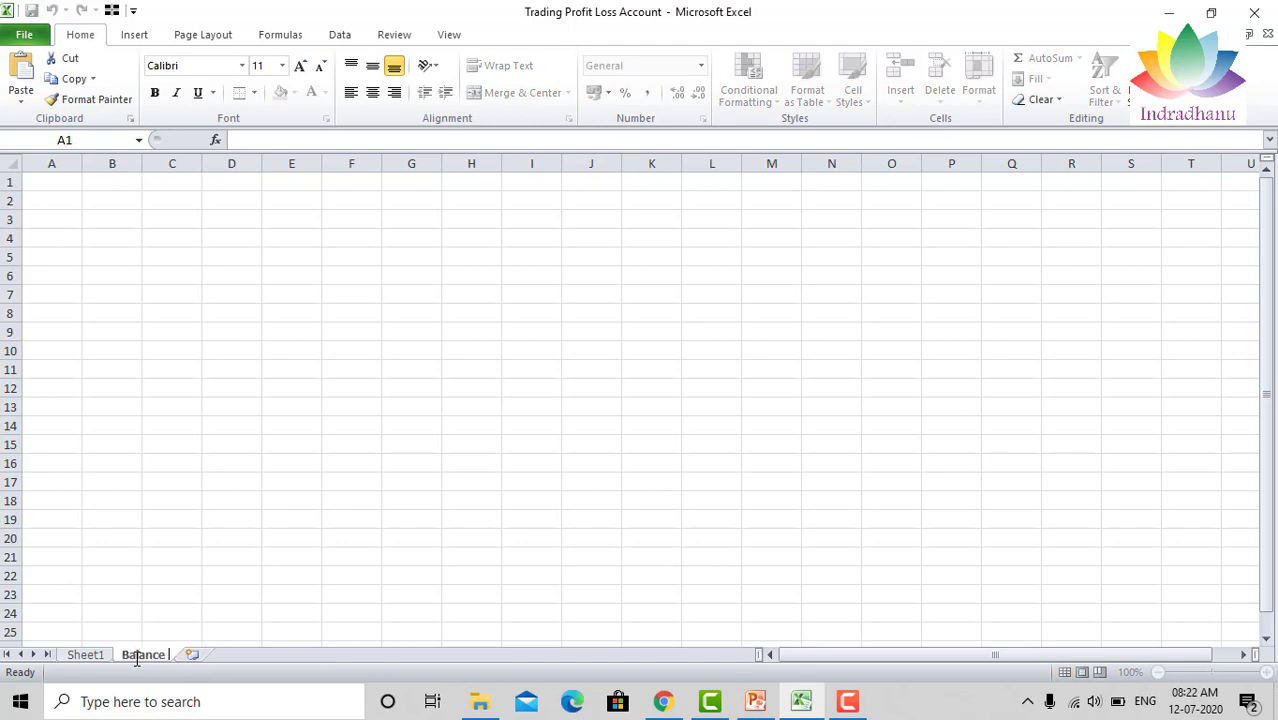
type("Sheet")
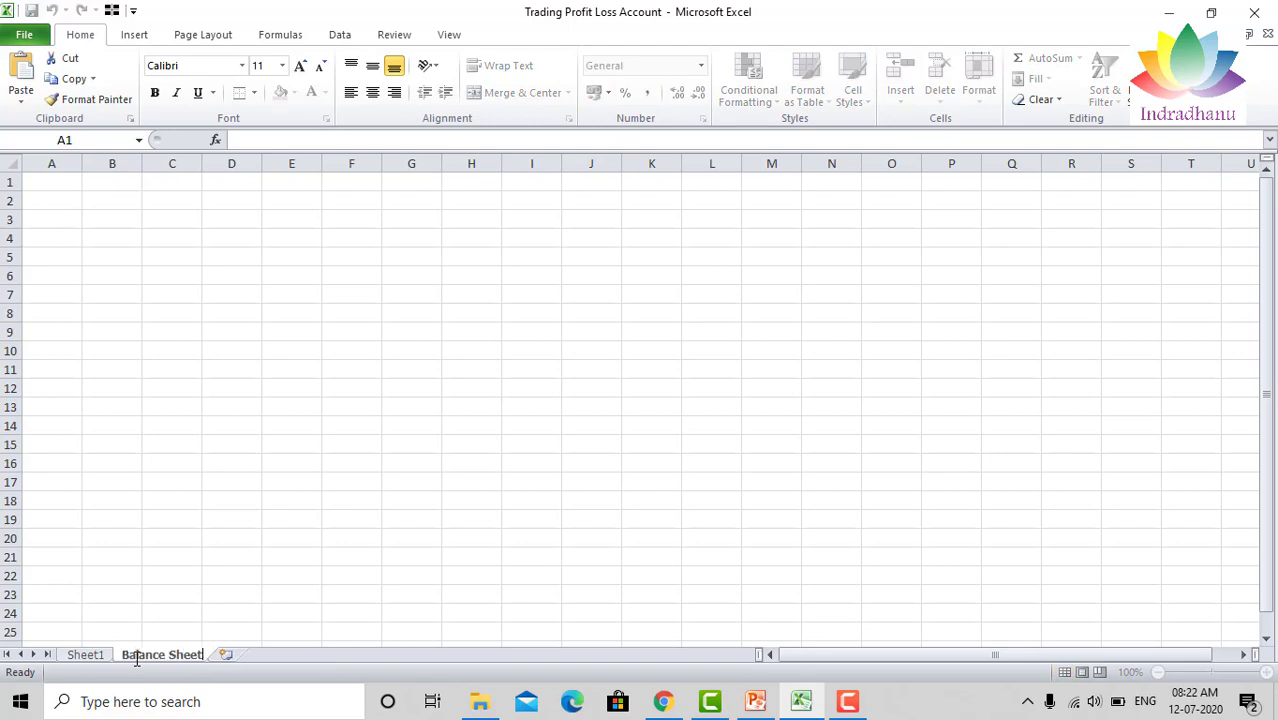
left_click(86, 655)
type("P&L")
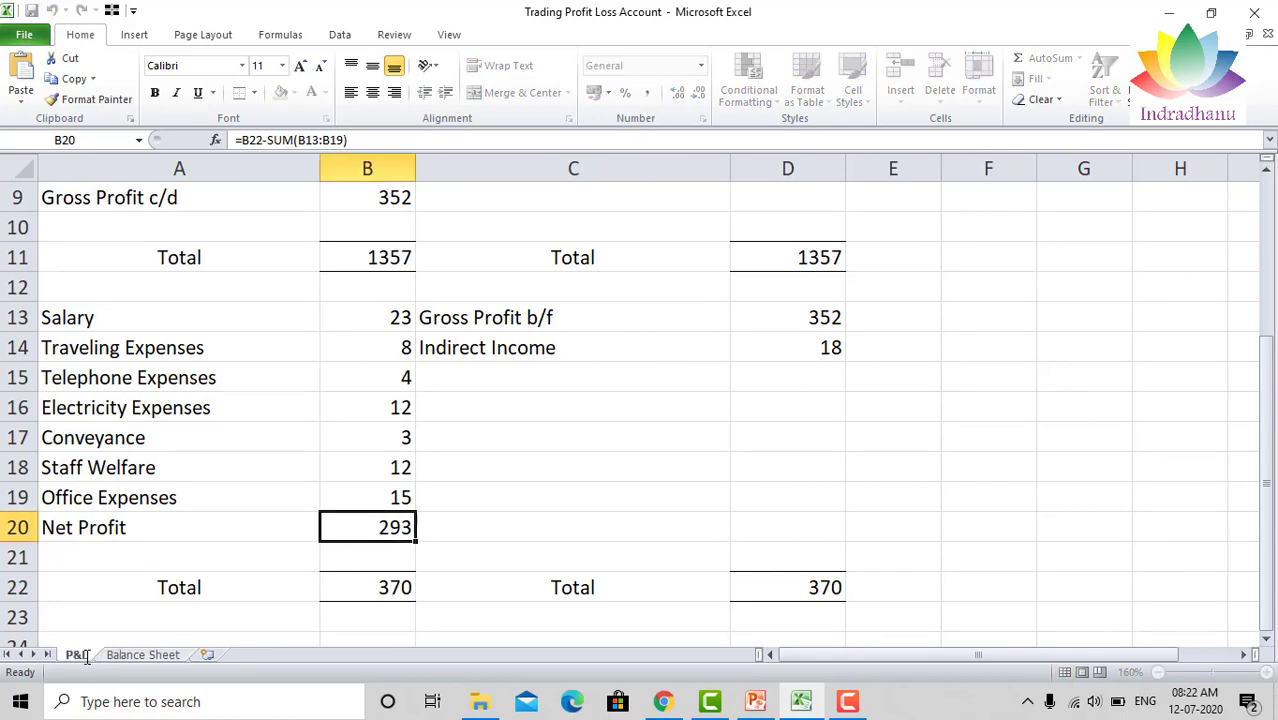
key("Return")
Enter the label Net Profit in cell A4 of the Balance Sheet worksheet.
left_click(143, 655)
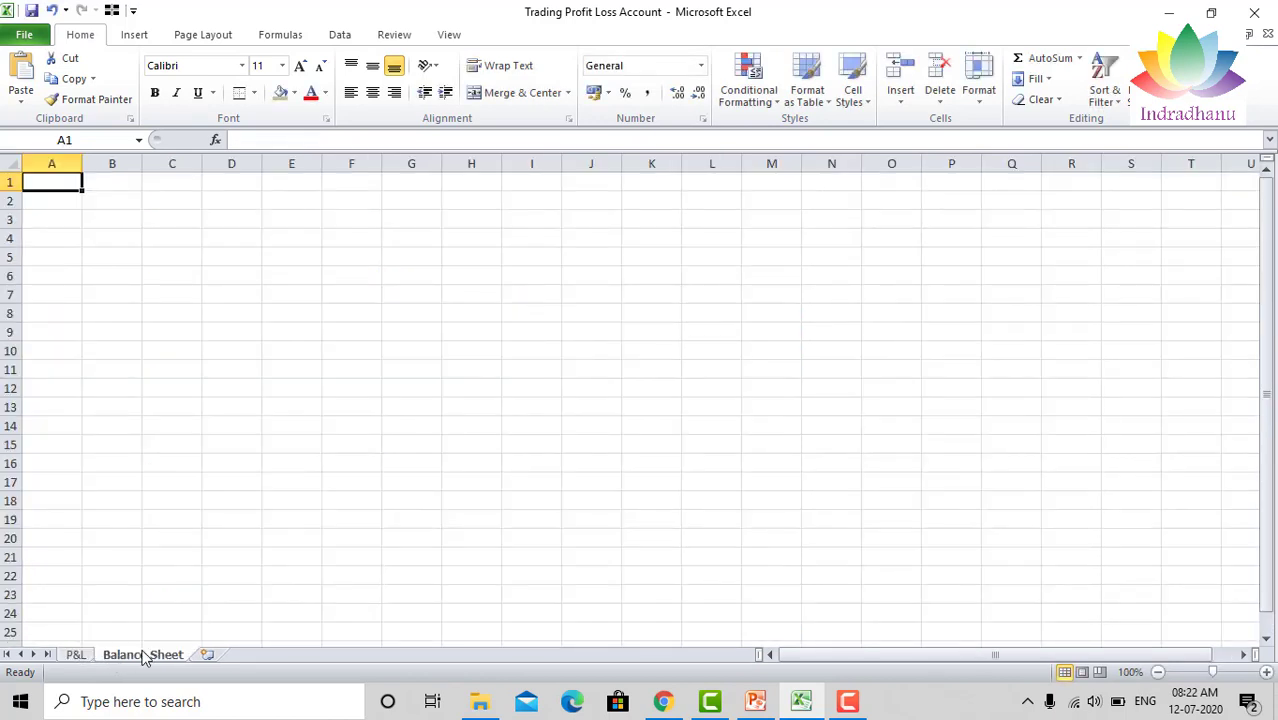
key("Down")
key("Down")
key("Down")
type("N")
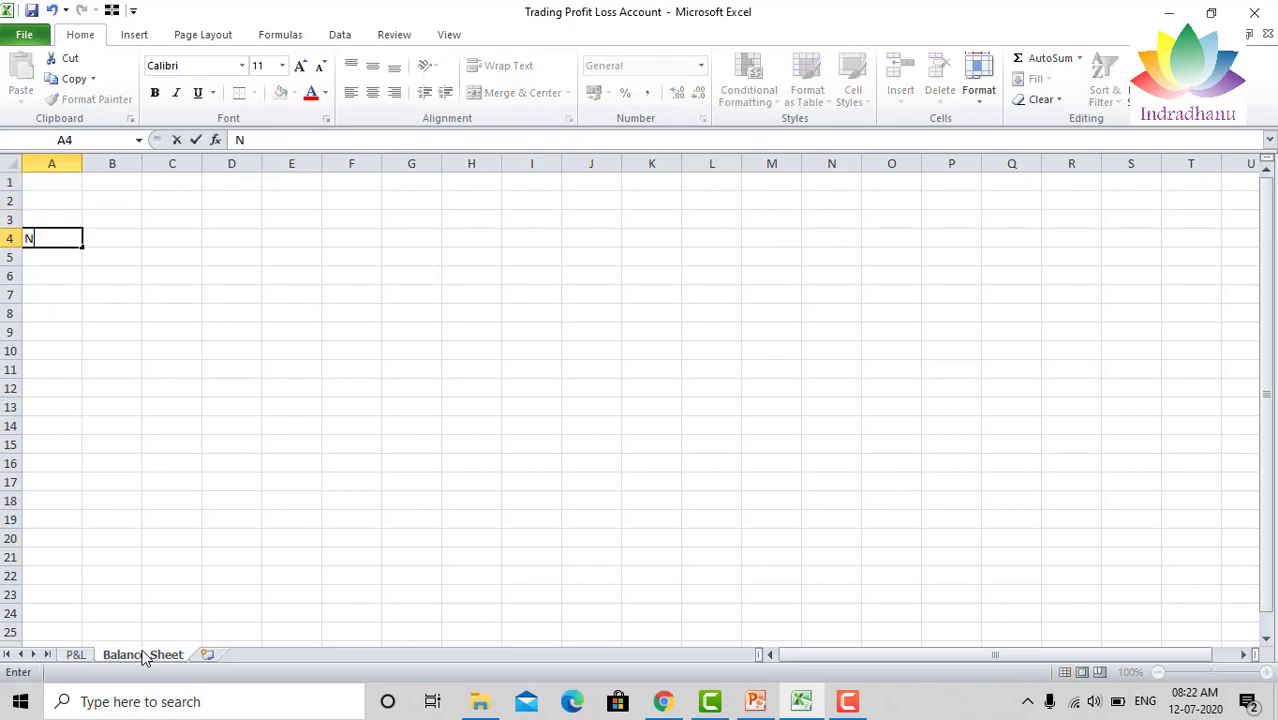
type("et Profit")
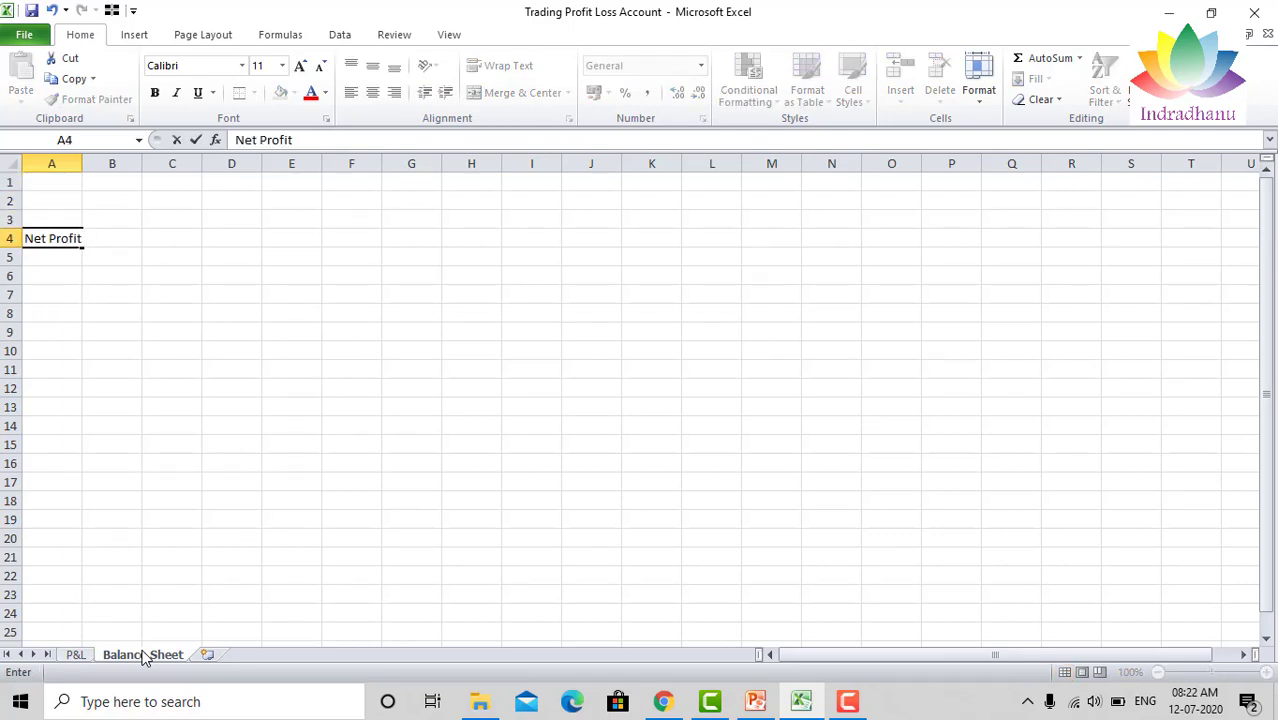
key("Return")
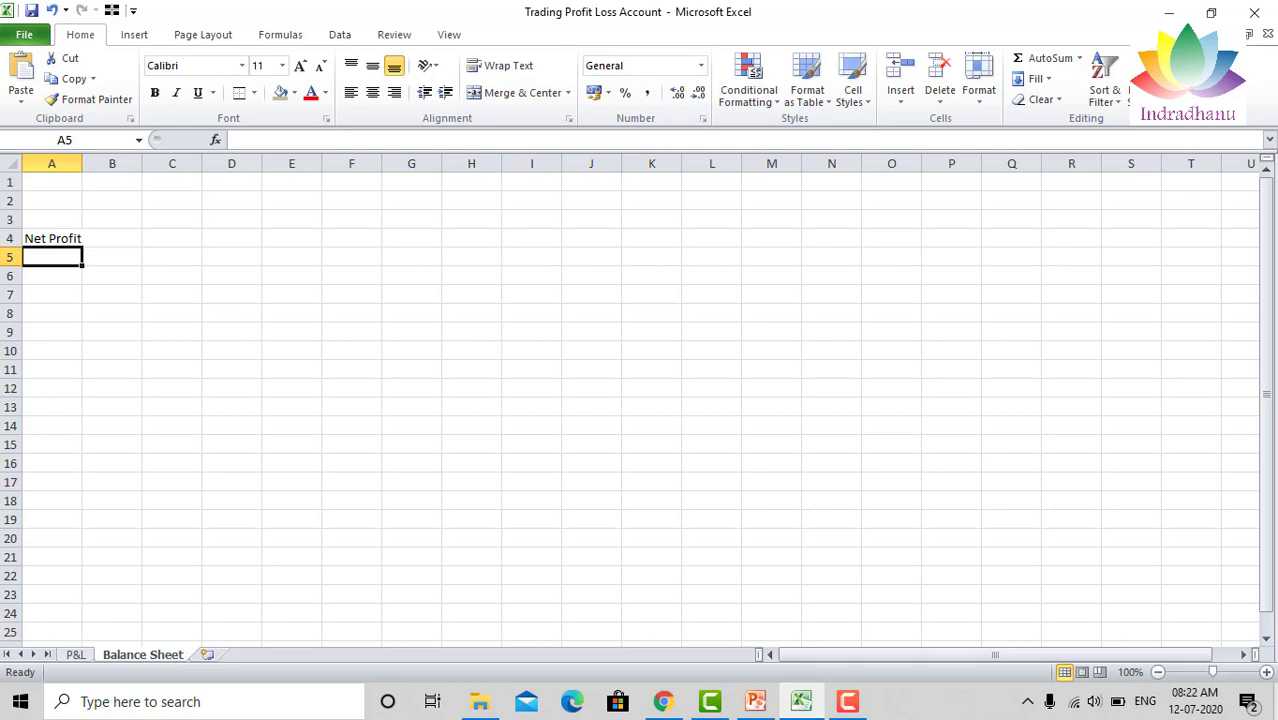
Link cell B4 of the Balance Sheet worksheet to the P&L net profit with the formula ='P&L'!B20.
left_click(1268, 676)
left_click(1268, 676)
left_click(1268, 676)
left_click(1268, 676)
left_click(1268, 676)
left_click(1268, 676)
left_click(1268, 676)
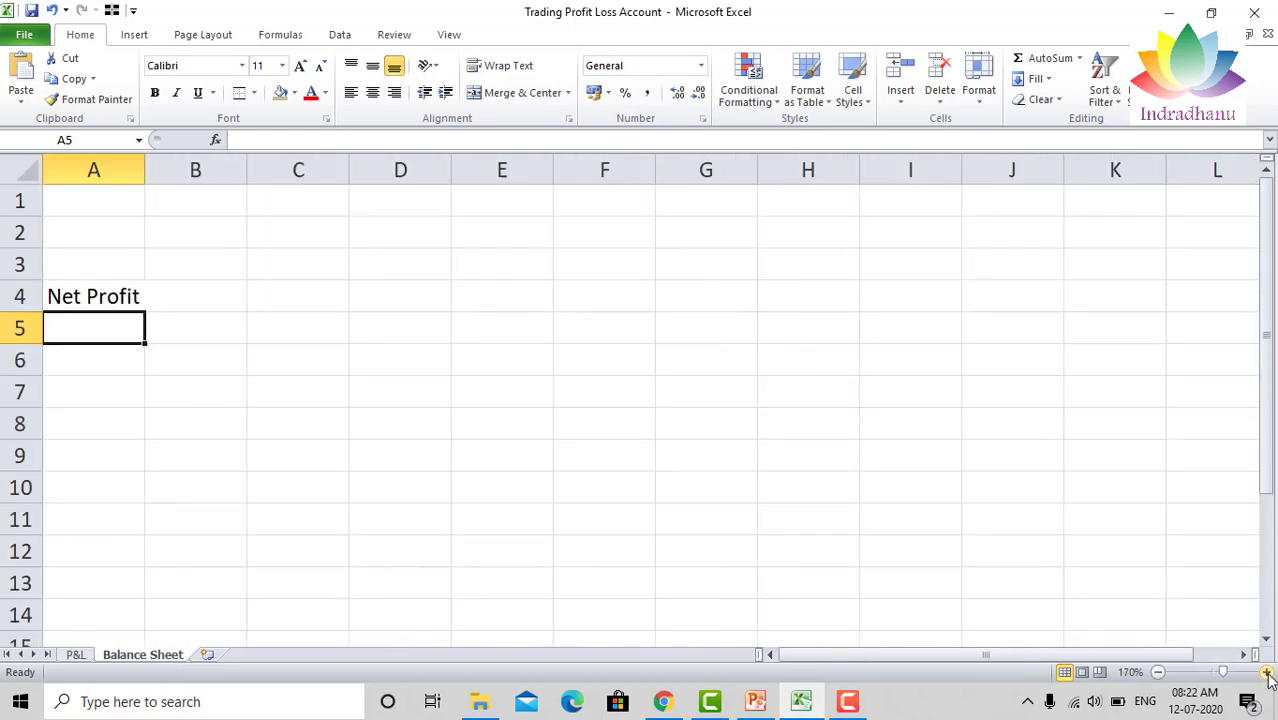
left_click(1268, 676)
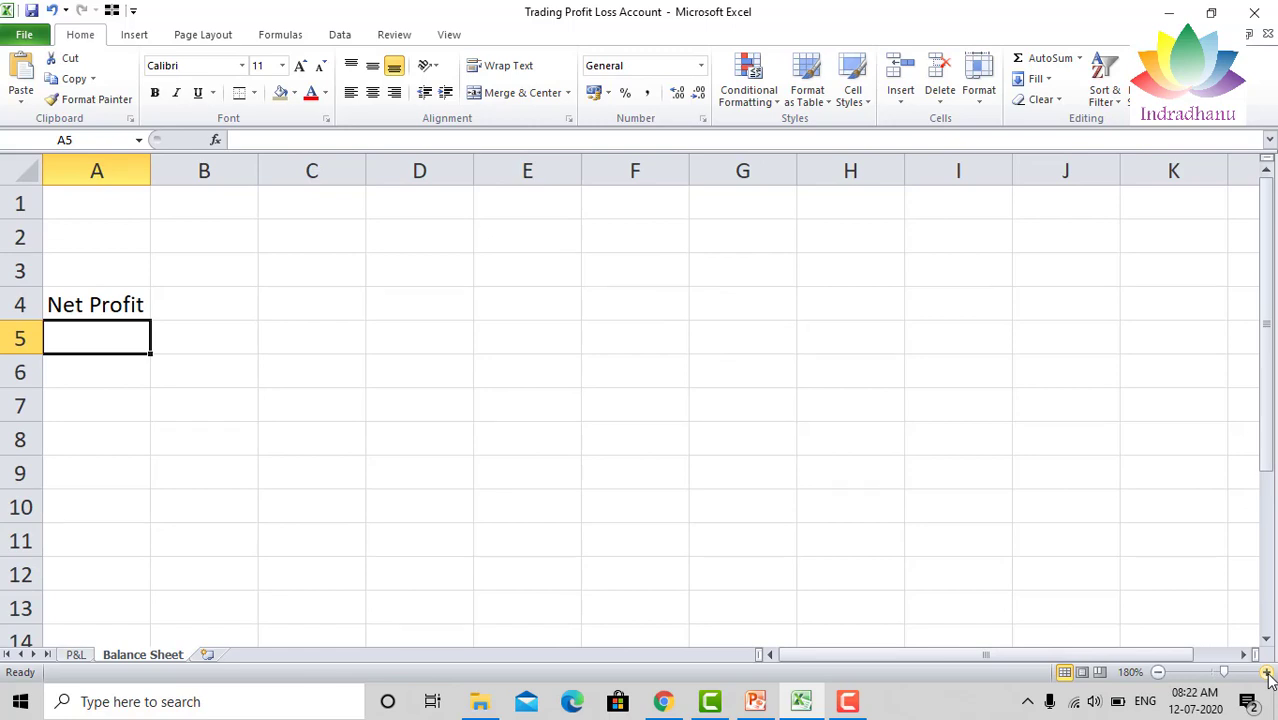
key("Up")
key("Right")
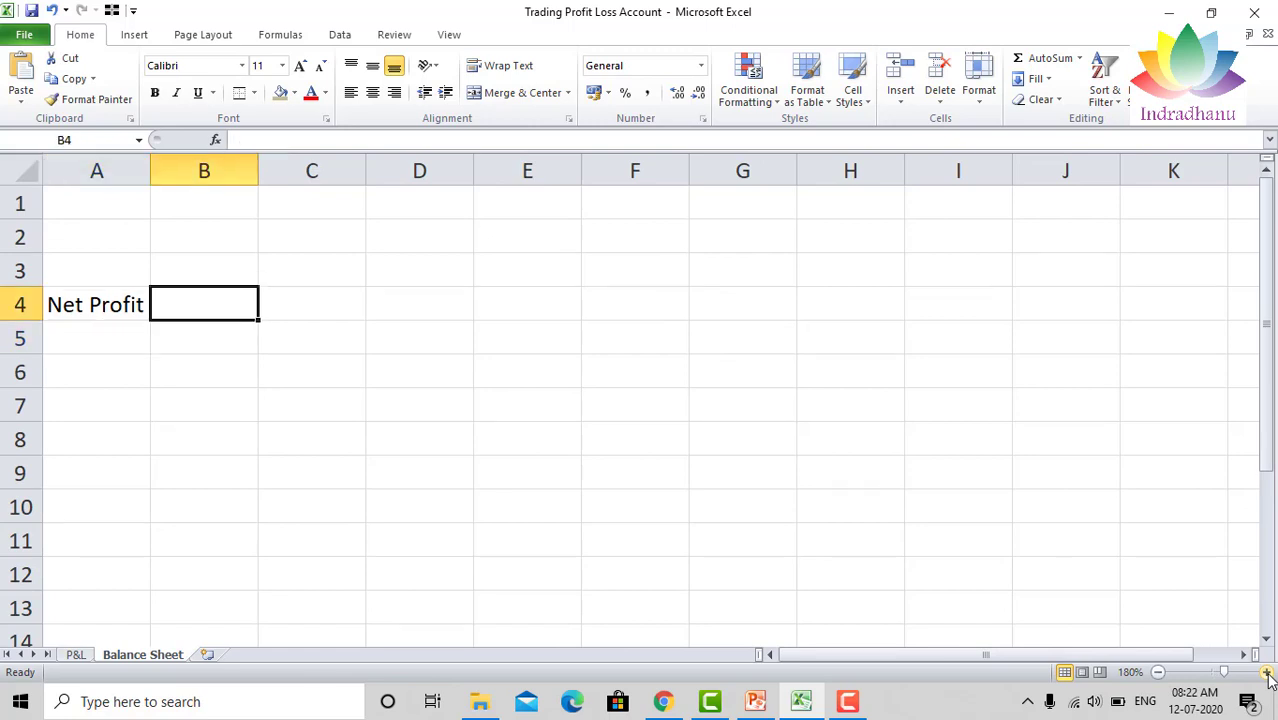
key("Left")
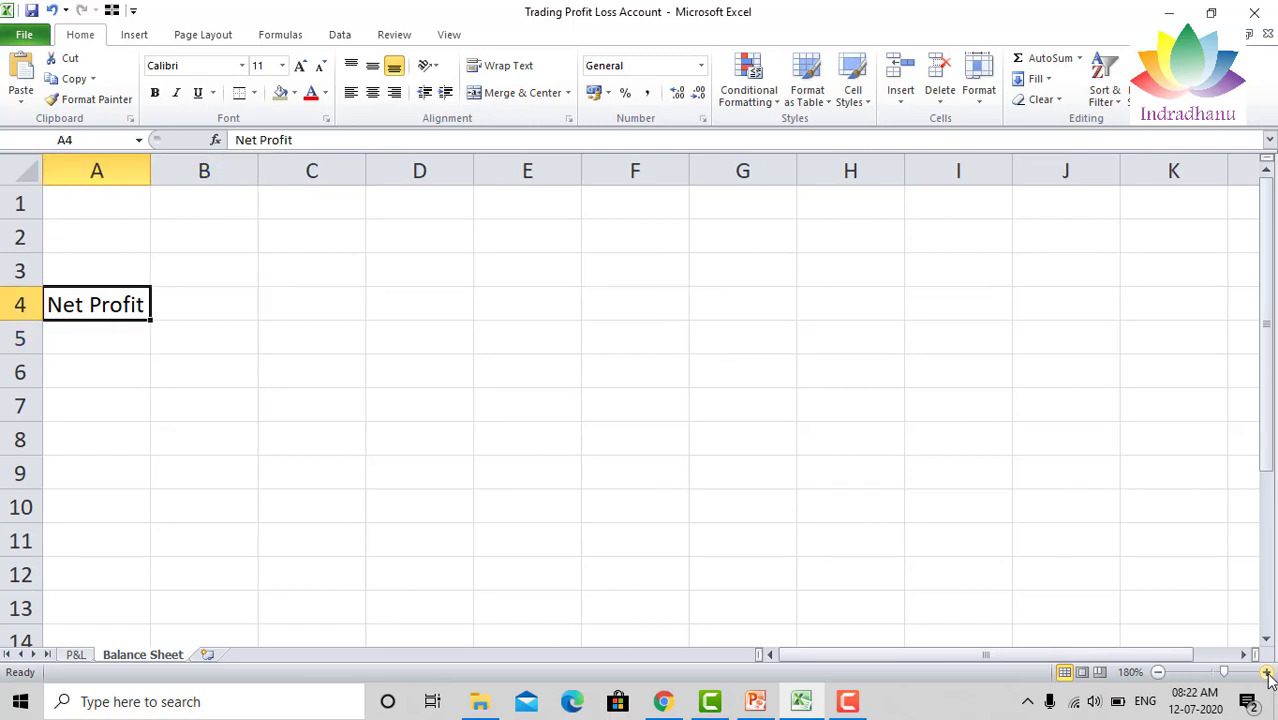
key("Right")
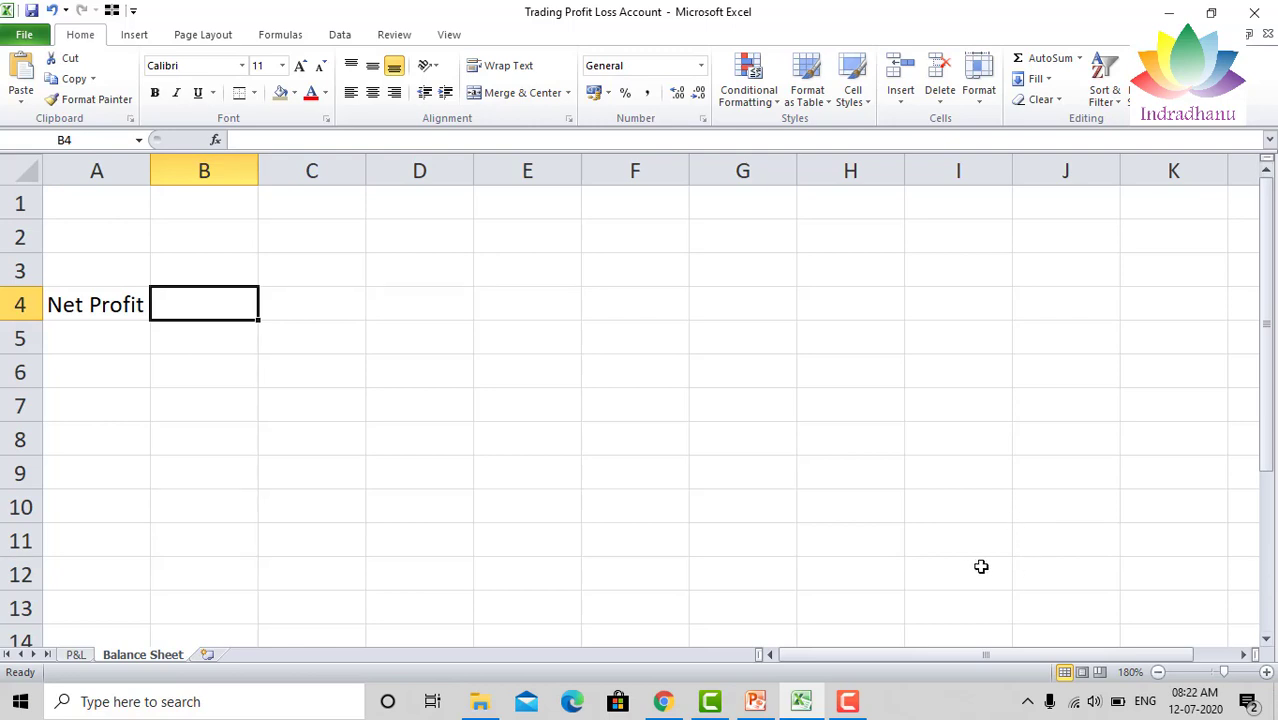
type("=")
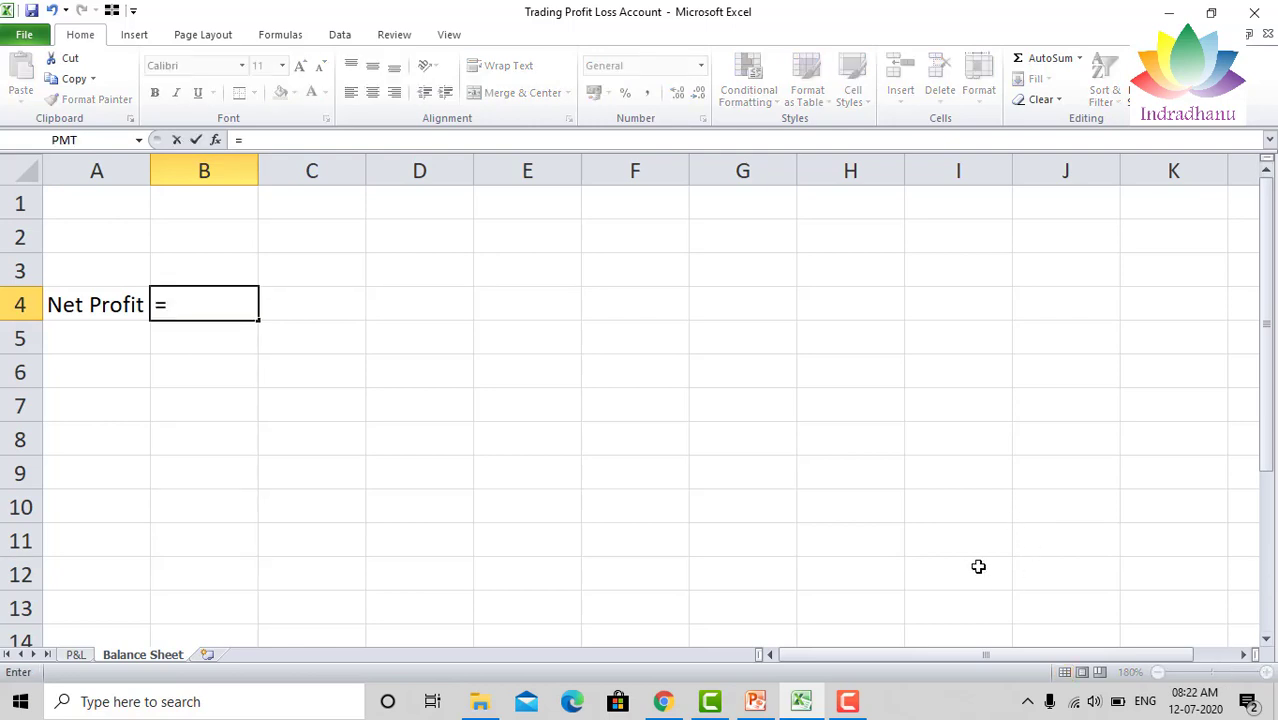
left_click(76, 654)
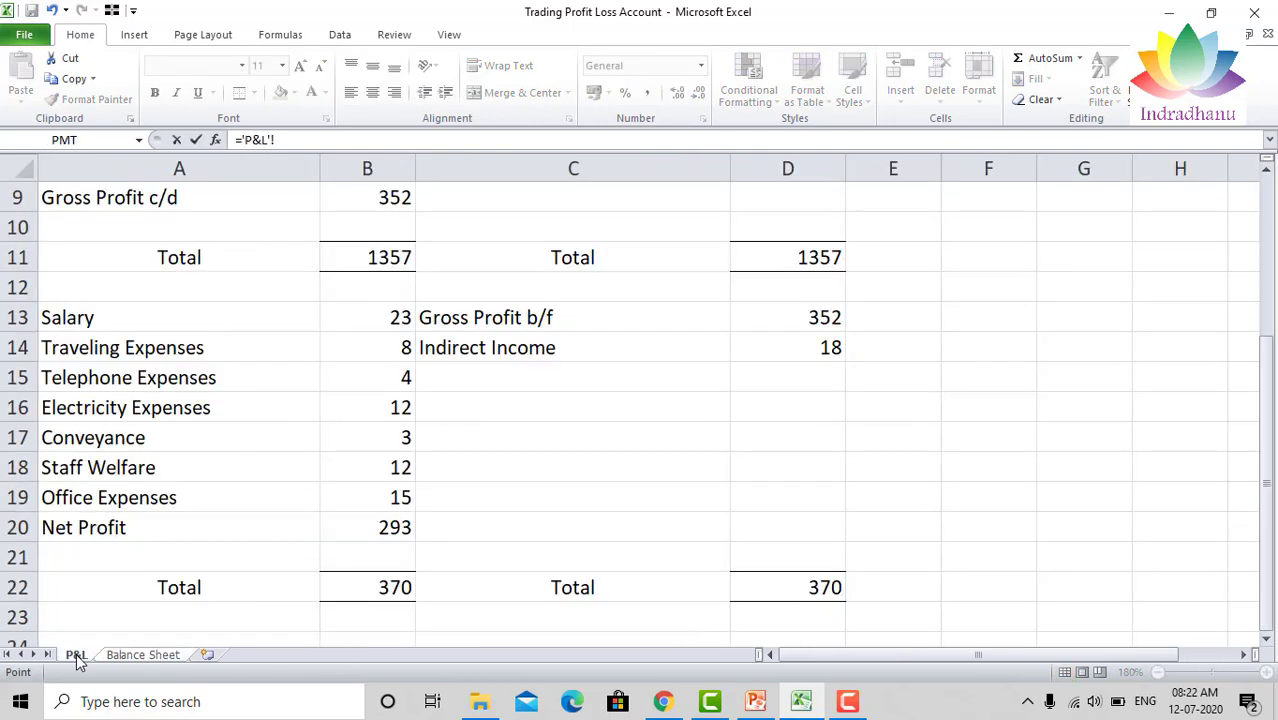
left_click(385, 522)
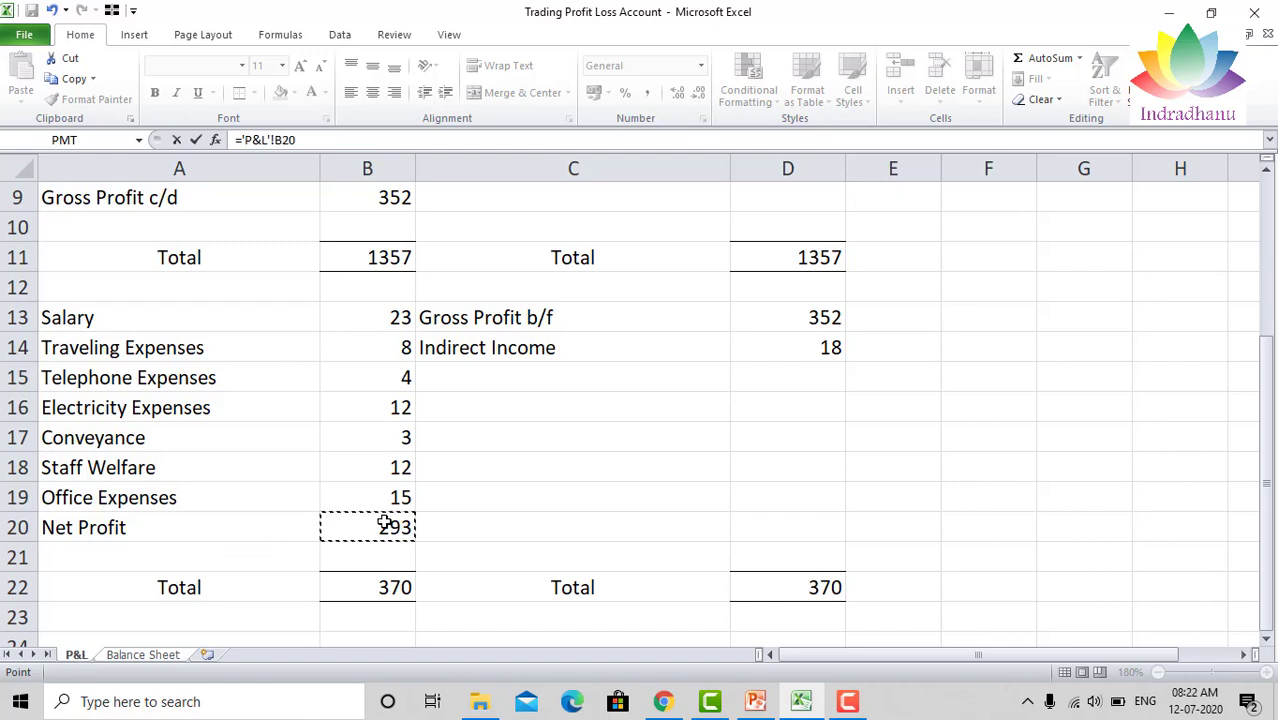
key("Return")
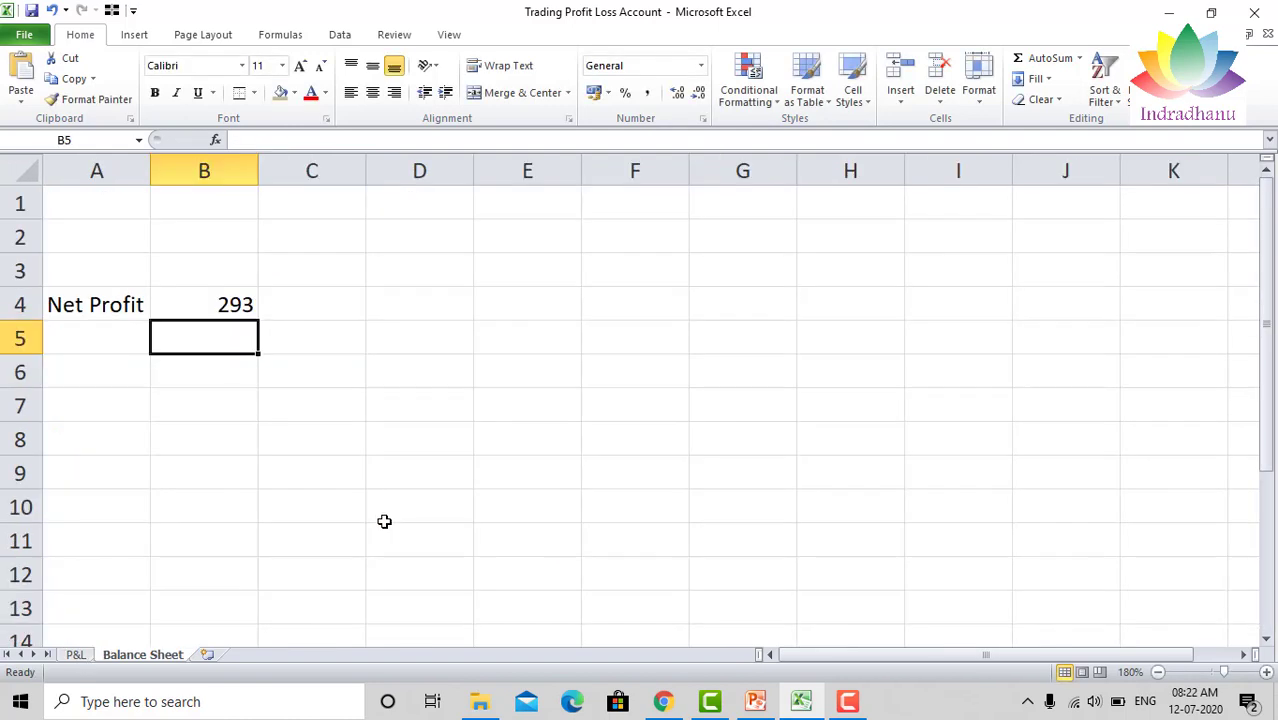
left_click(219, 300)
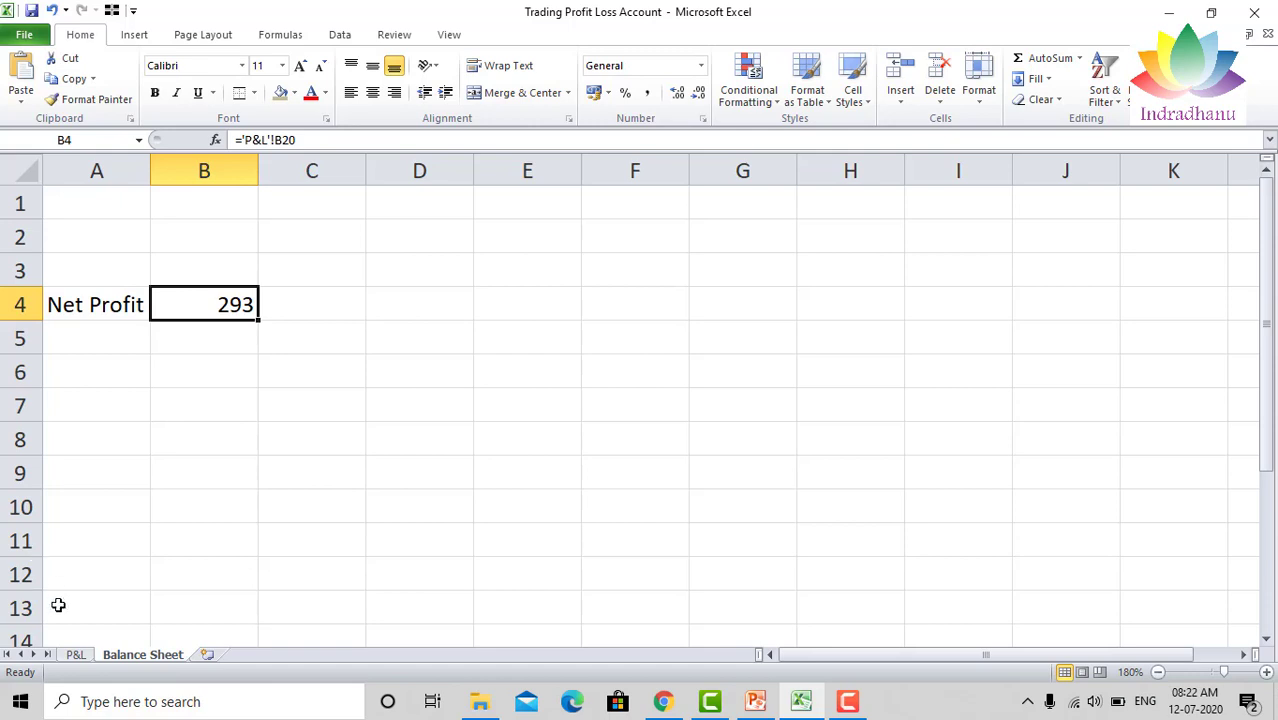
Set the Sales amount in cell D6 of the P&L worksheet back to 1028.
left_click(76, 654)
key("Up")
key("Up")
key("Up")
key("Up")
key("Up")
key("Up")
key("Up")
key("Up")
key("Up")
key("Up")
key("Up")
key("Up")
key("Up")
key("Up")
key("Up")
key("Up")
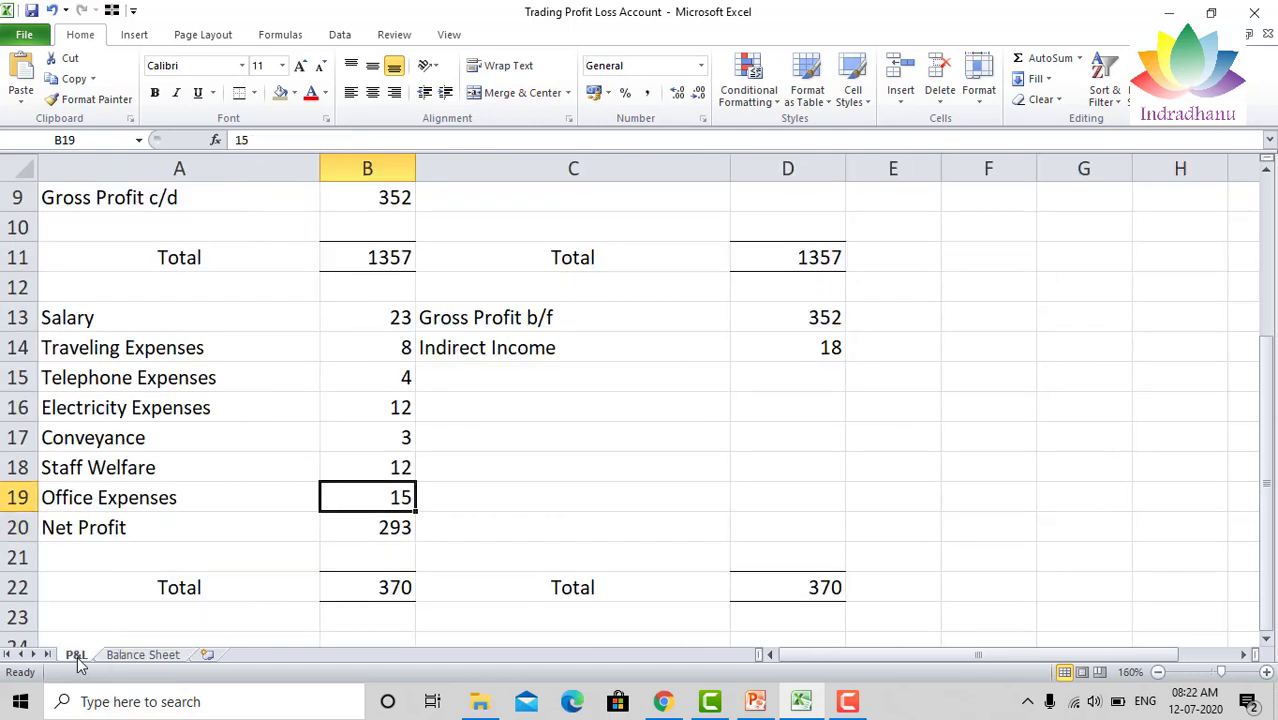
key("Up")
key("Up")
key("Up")
key("Up")
key("Down")
key("Down")
key("Down")
key("Down")
key("Down")
key("Right")
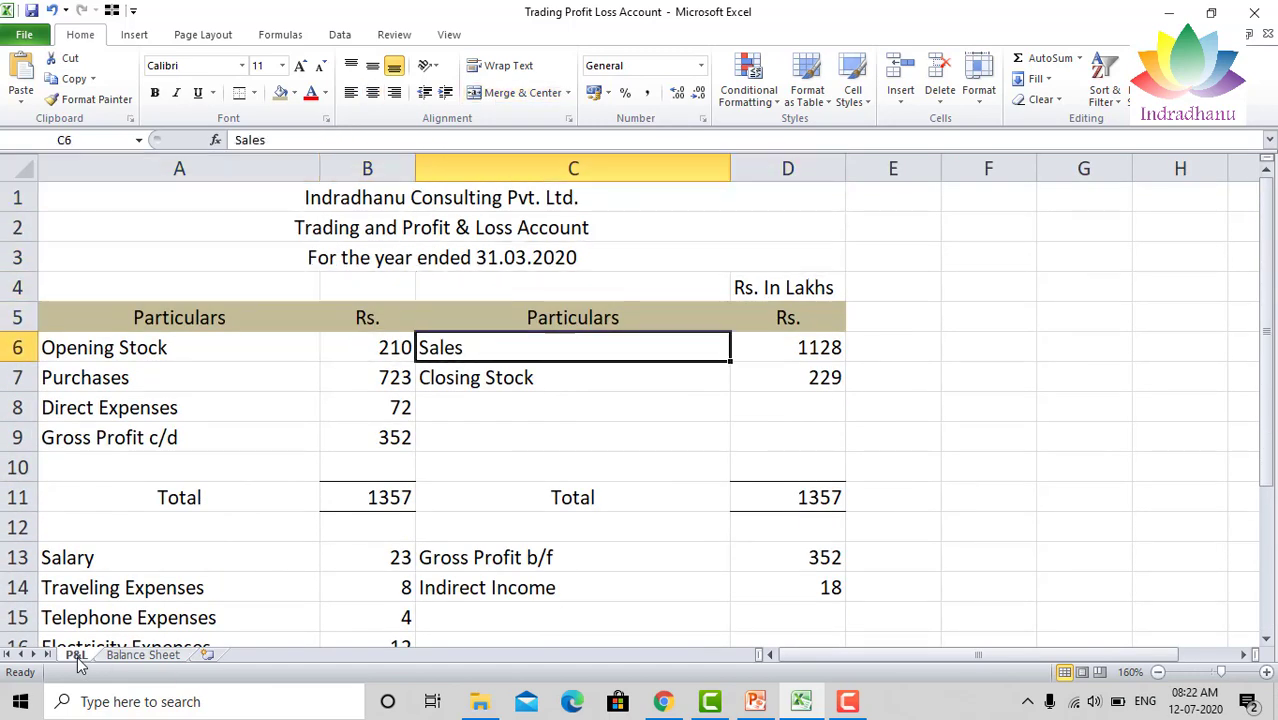
key("Right")
key("Right")
key("Left")
key("F2")
key("Left")
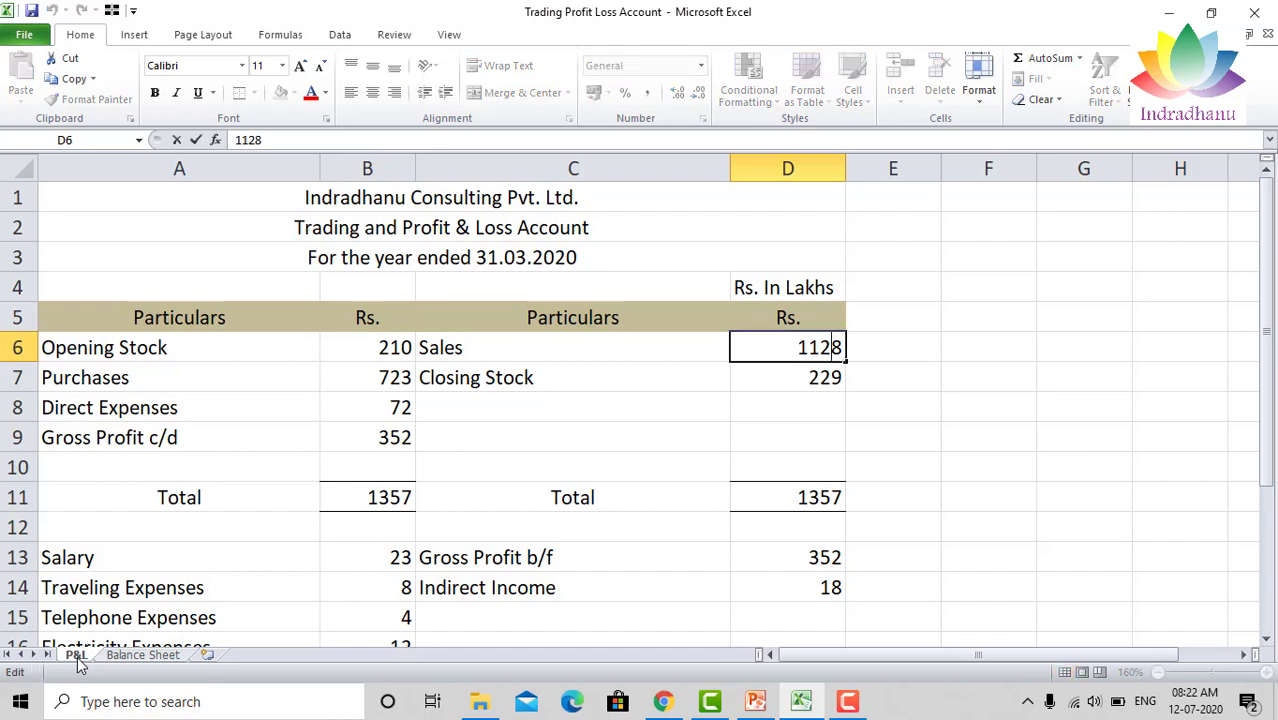
key("Left")
key("BackSpace")
type("0")
left_click(768, 498)
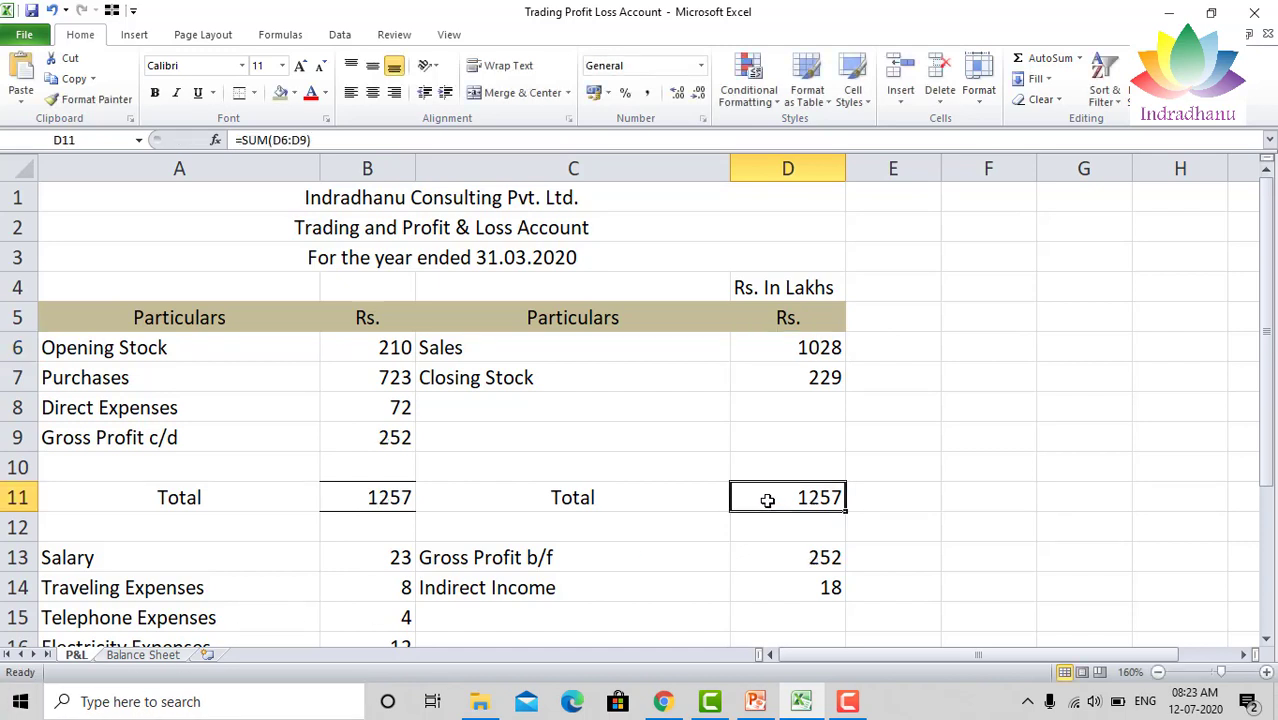
Check Net Profit in B20 of the P&L worksheet and compare it with the linked cell B4 on the Balance Sheet worksheet.
key("Down")
key("Down")
key("Down")
key("Down")
key("Down")
key("Down")
key("Down")
key("Down")
key("Down")
key("Down")
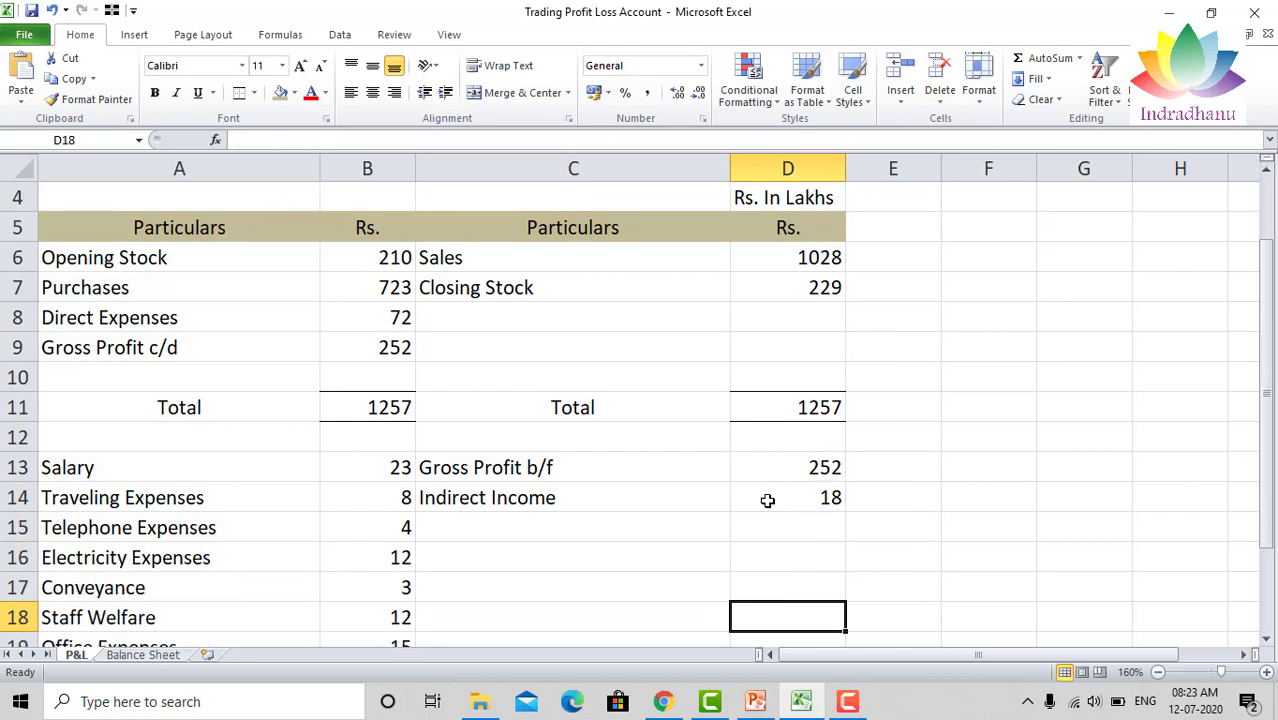
key("Down")
key("Left")
key("Left")
key("Up")
key("Up")
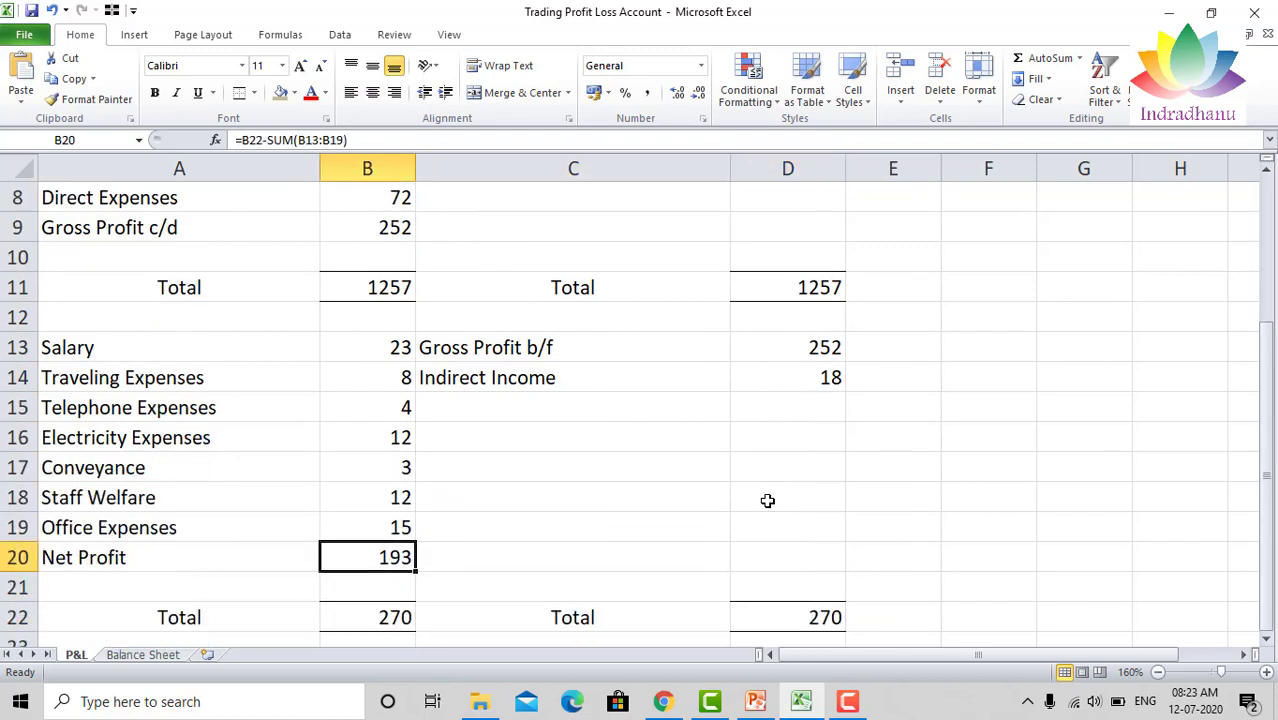
left_click(145, 656)
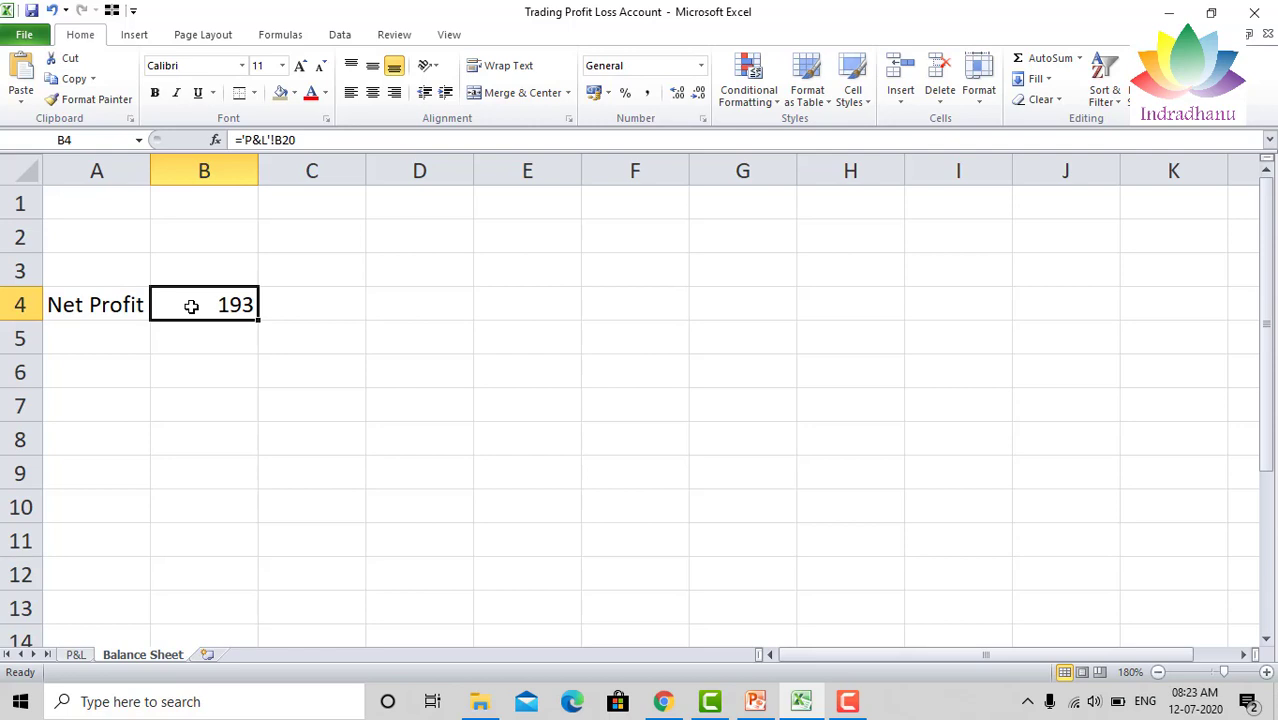
Return to the P&L worksheet and review the account up to its title rows.
left_click(75, 655)
key("Up")
key("Up")
key("Up")
key("Up")
key("Up")
key("Up")
key("Up")
key("Up")
key("Up")
key("Up")
key("Up")
key("Up")
key("Up")
key("Up")
key("Up")
key("Up")
key("Up")
key("Up")
key("Up")
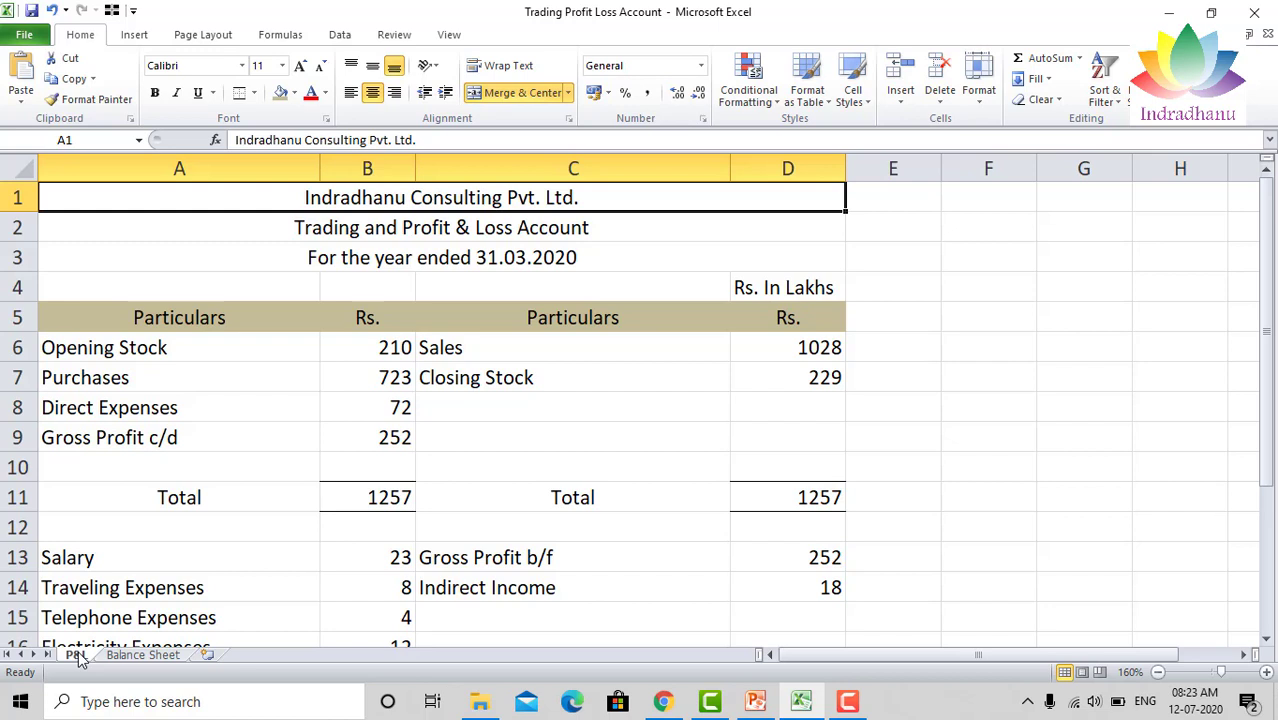
key("Down")
key("Down")
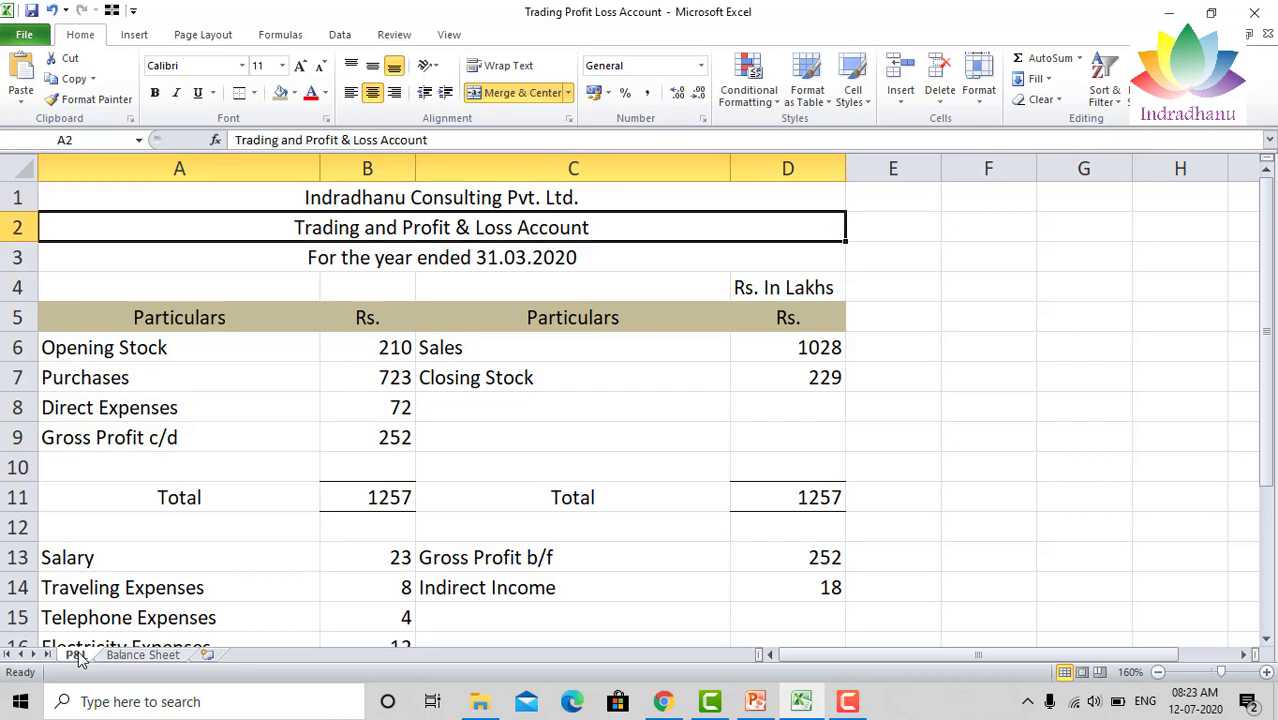